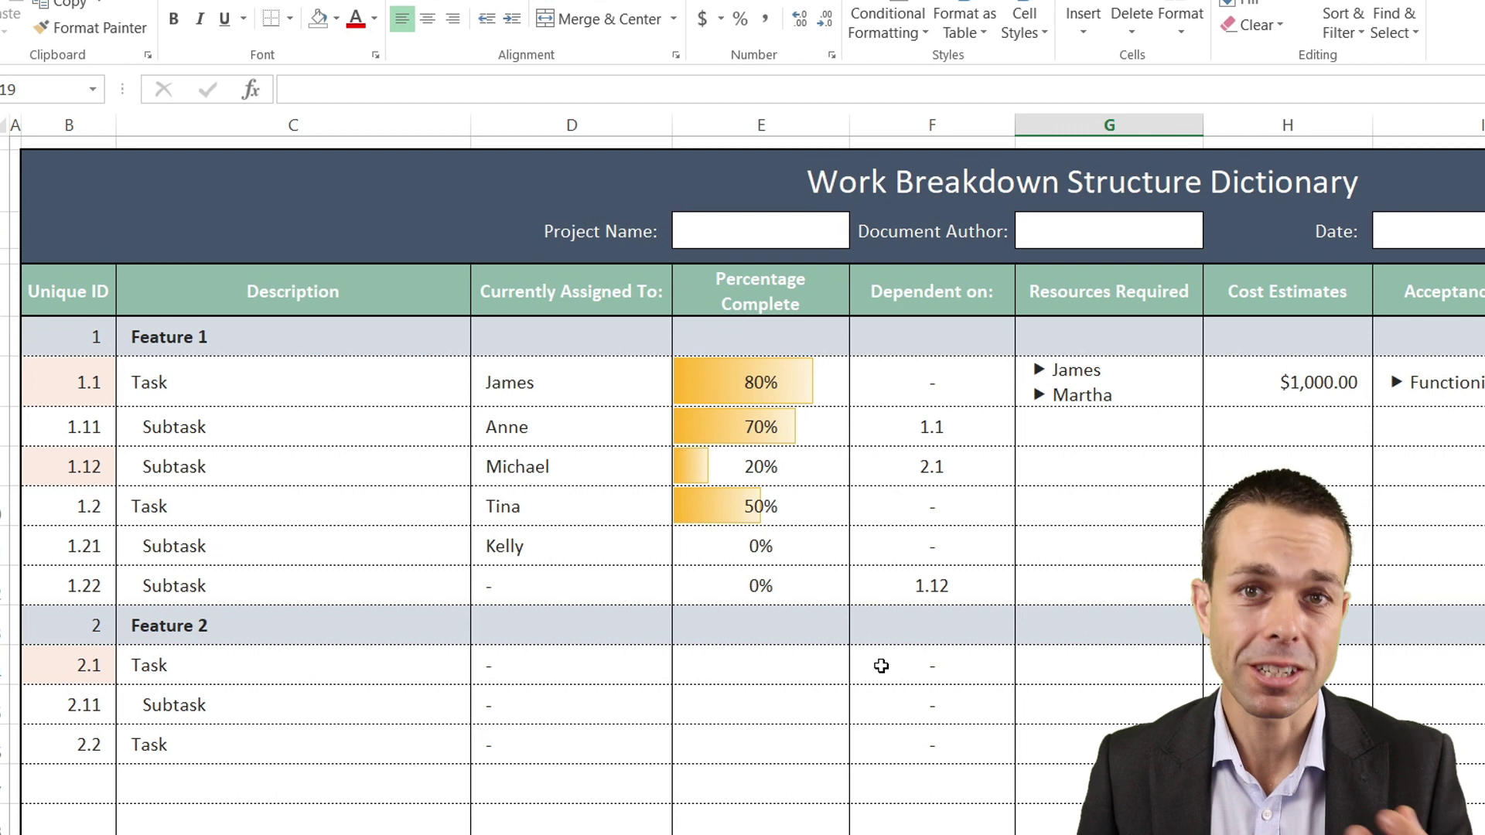
Point out task 1.2's dependency entry and subtask 1.22's resources cell in the finished dictionary
left_click(880, 499)
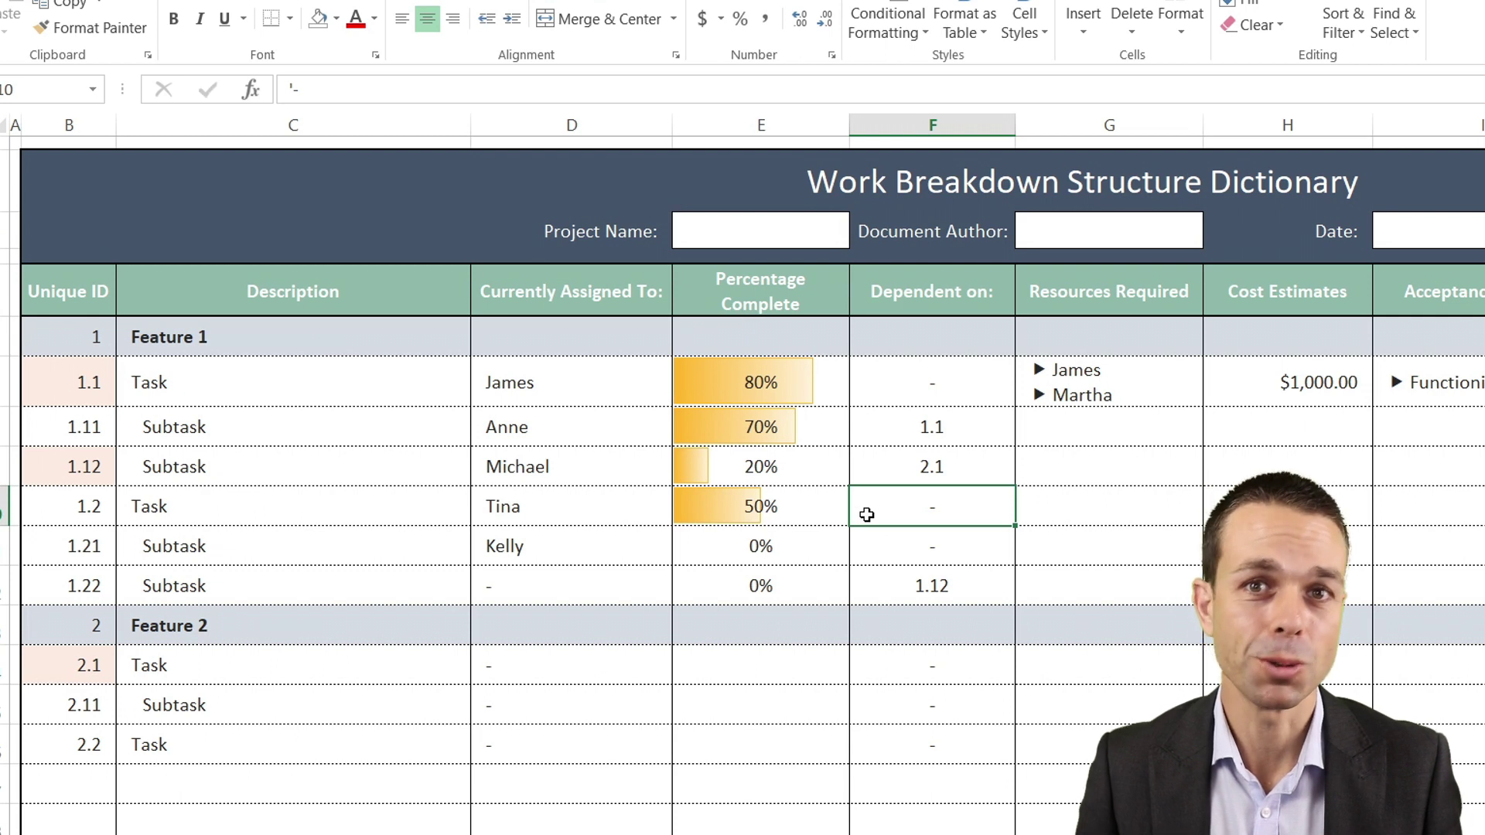
left_click(1075, 578)
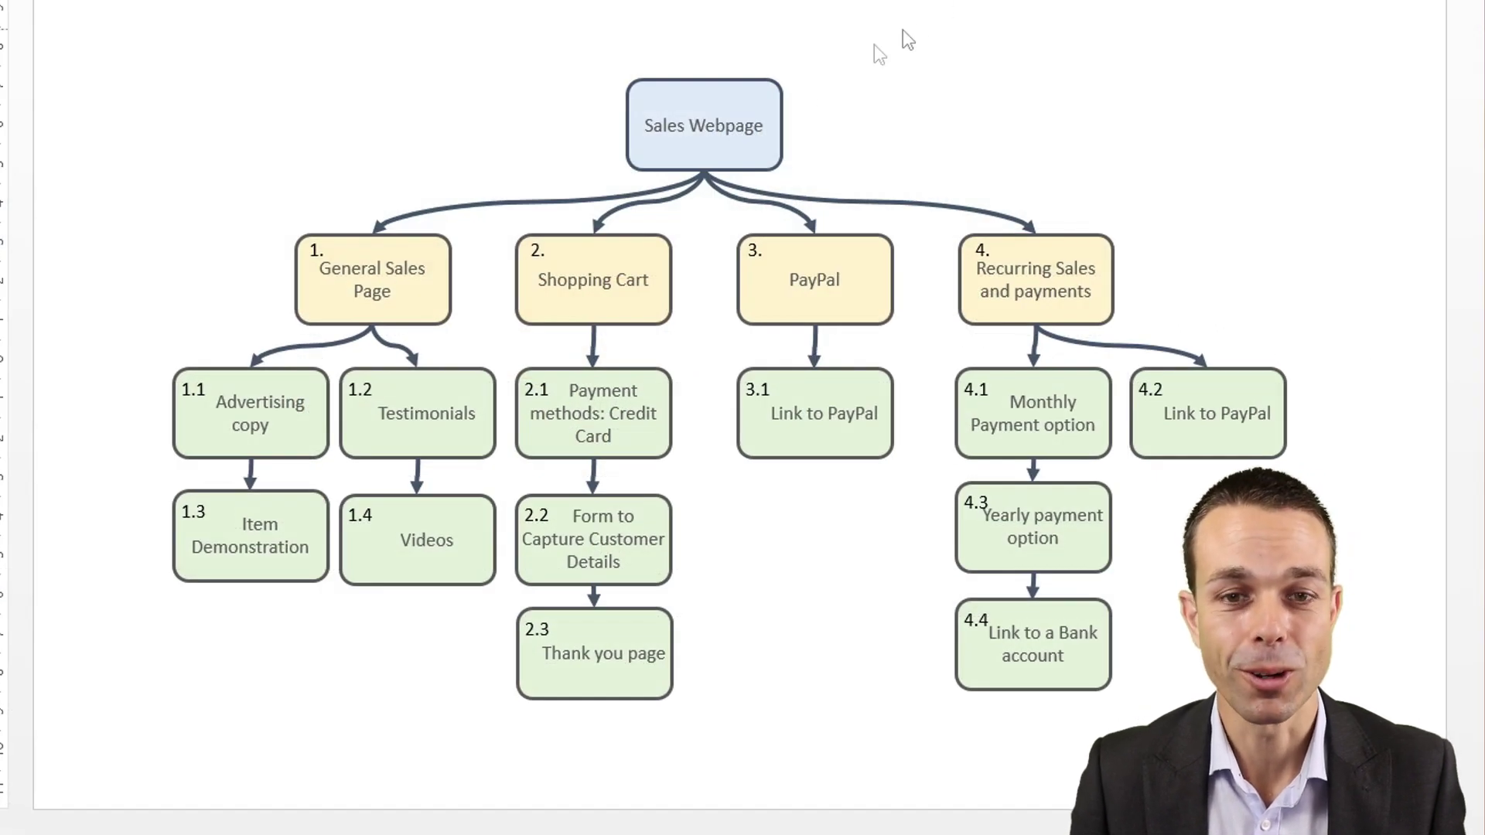
left_click(718, 84)
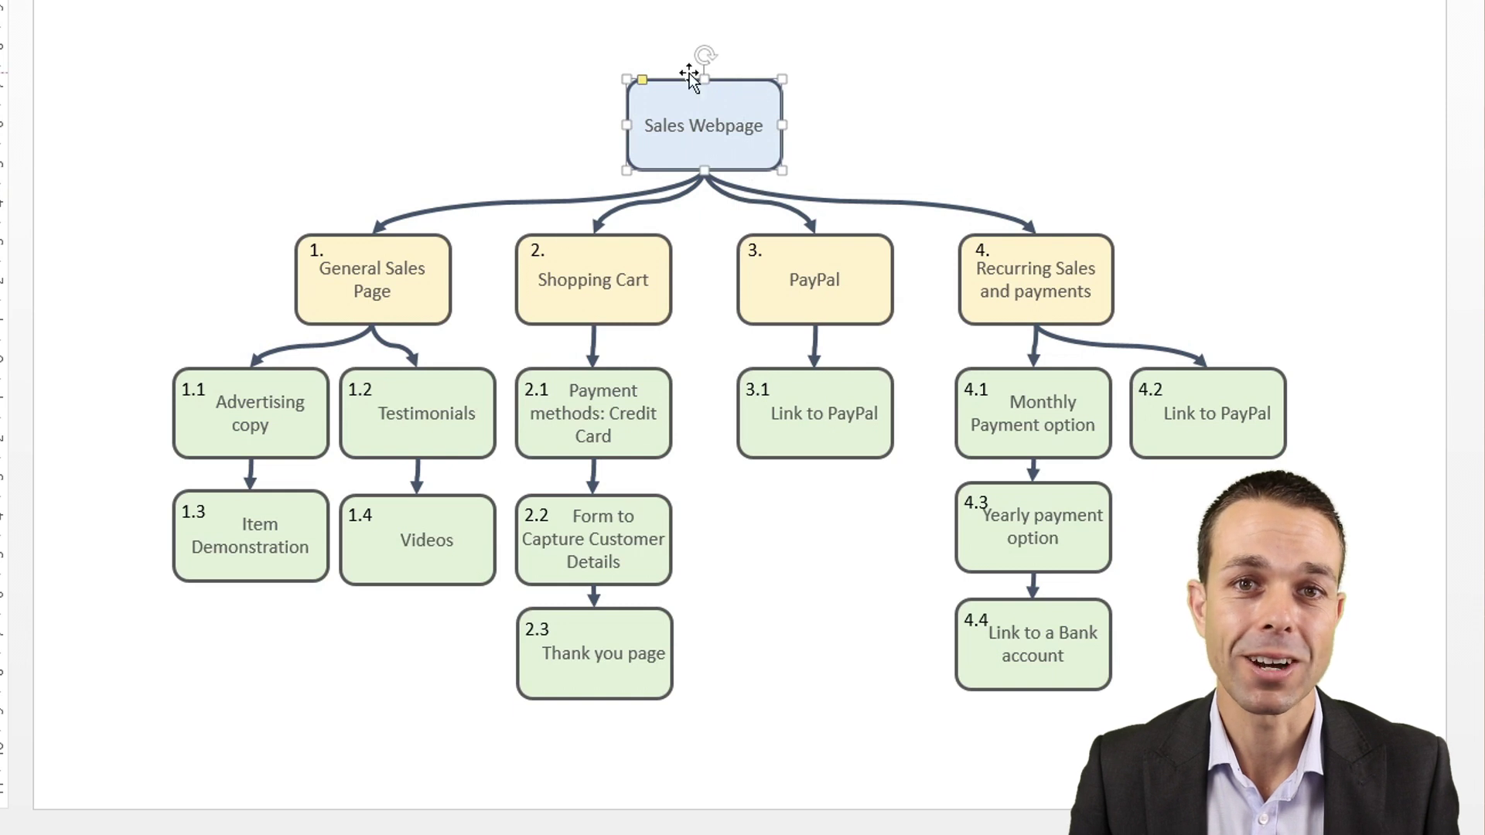
left_click(407, 241)
left_click(646, 284, "shift")
left_click(810, 283, "shift")
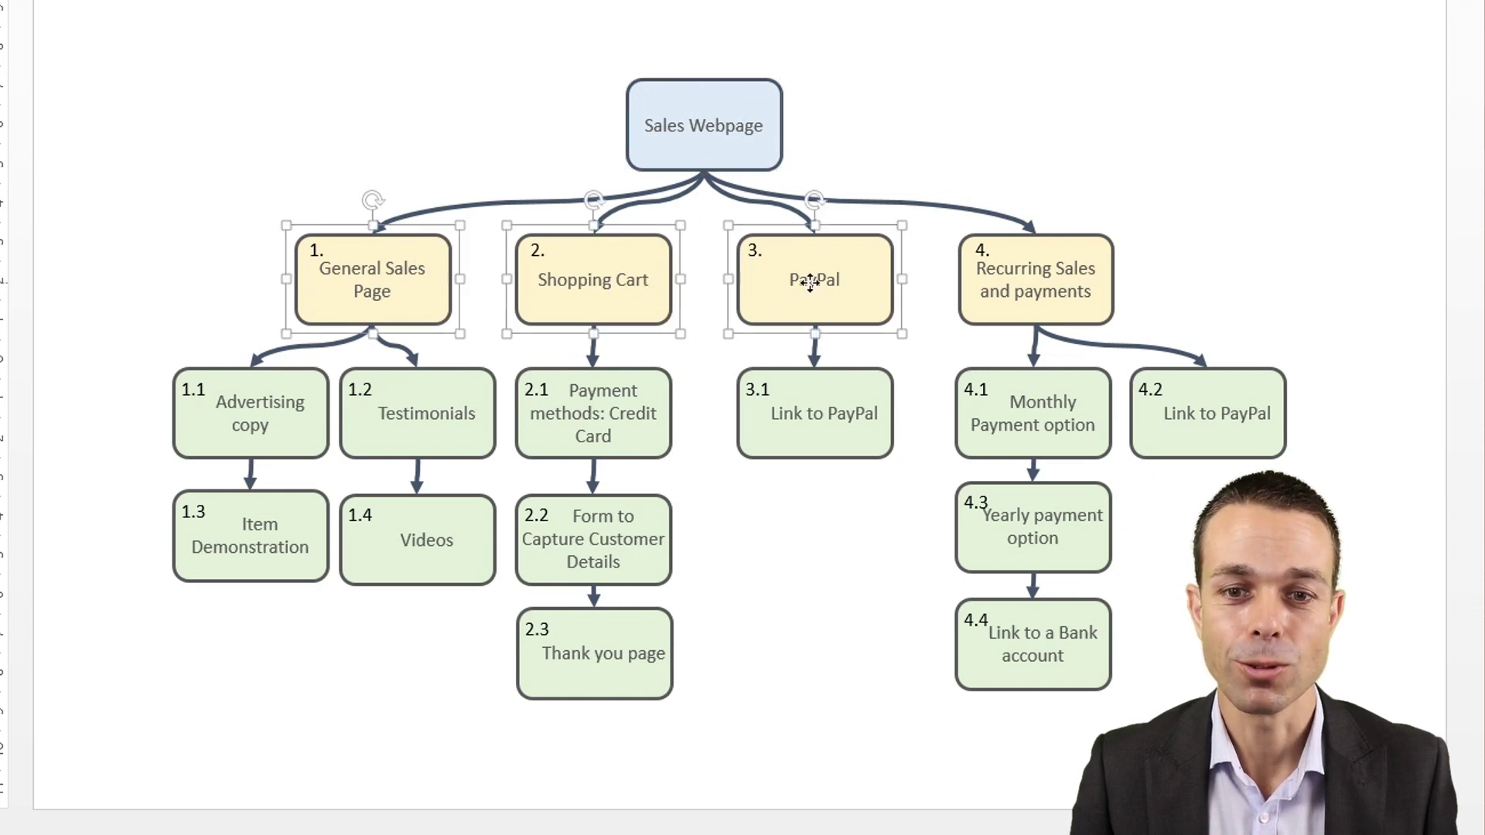
left_click(1003, 278, "shift")
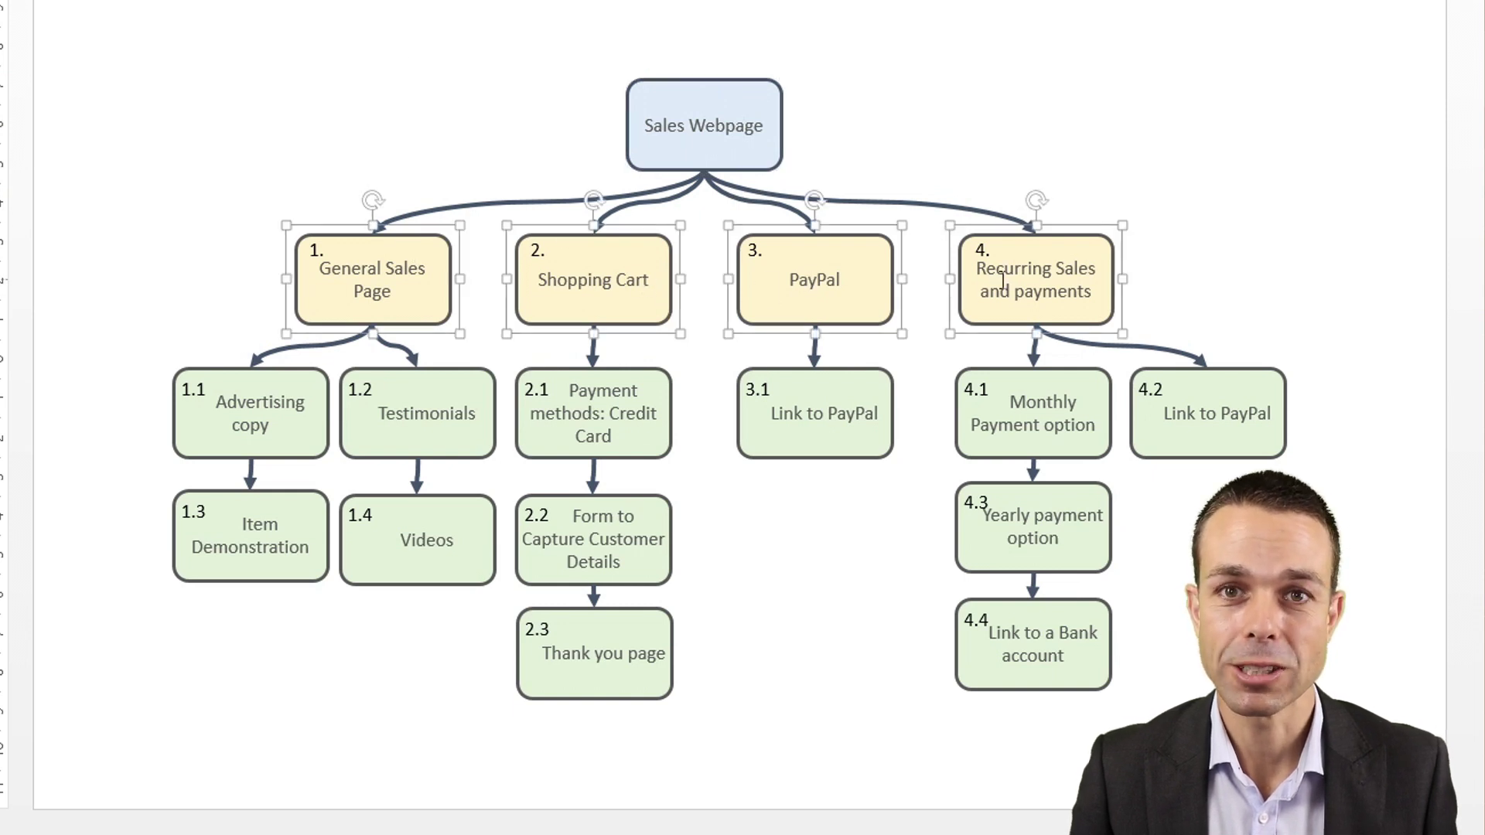
left_click(261, 395)
left_click(396, 408, "shift")
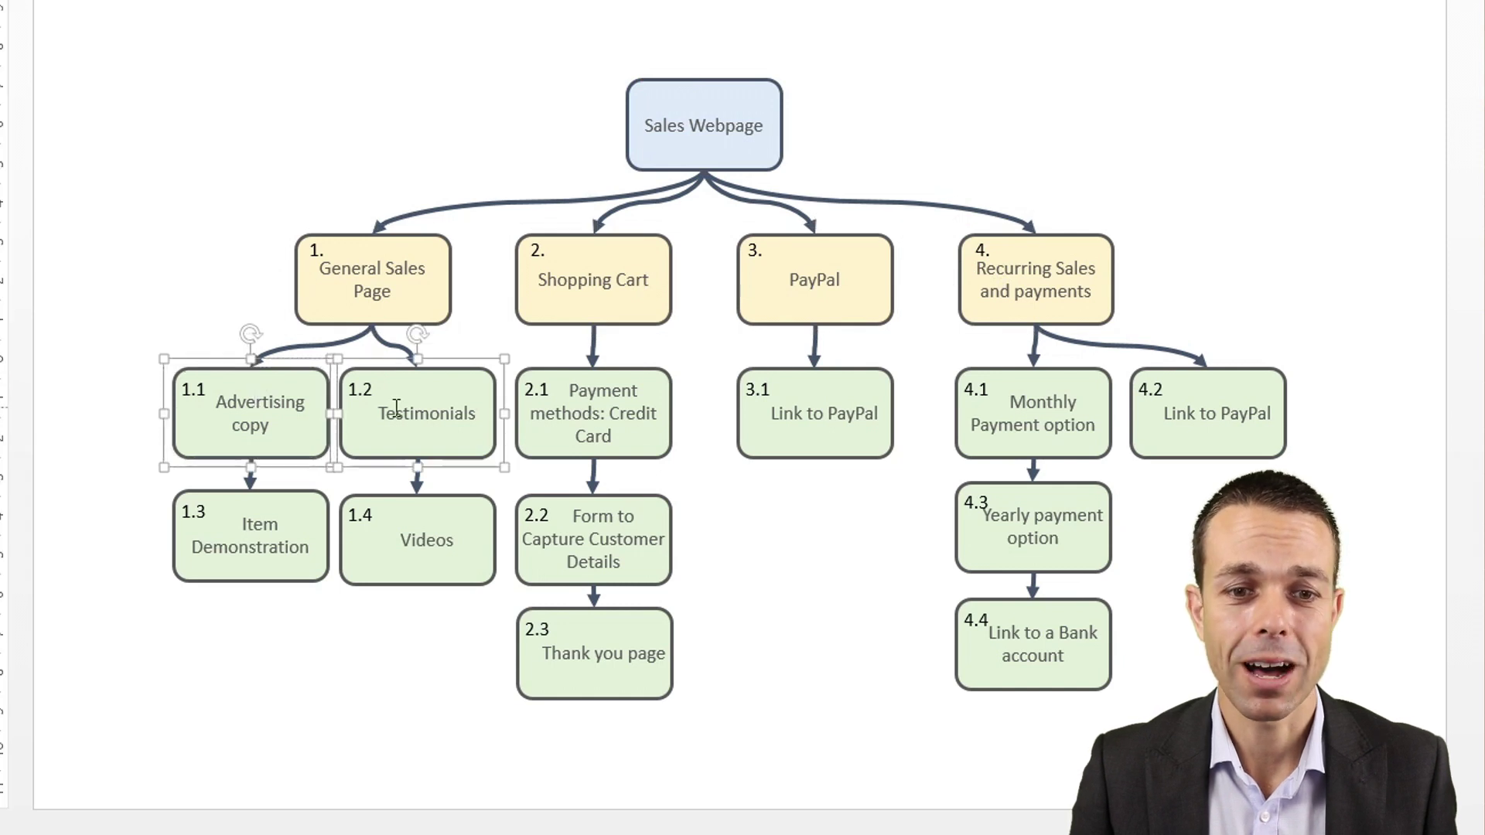
left_click(397, 514, "shift")
left_click(256, 516, "shift")
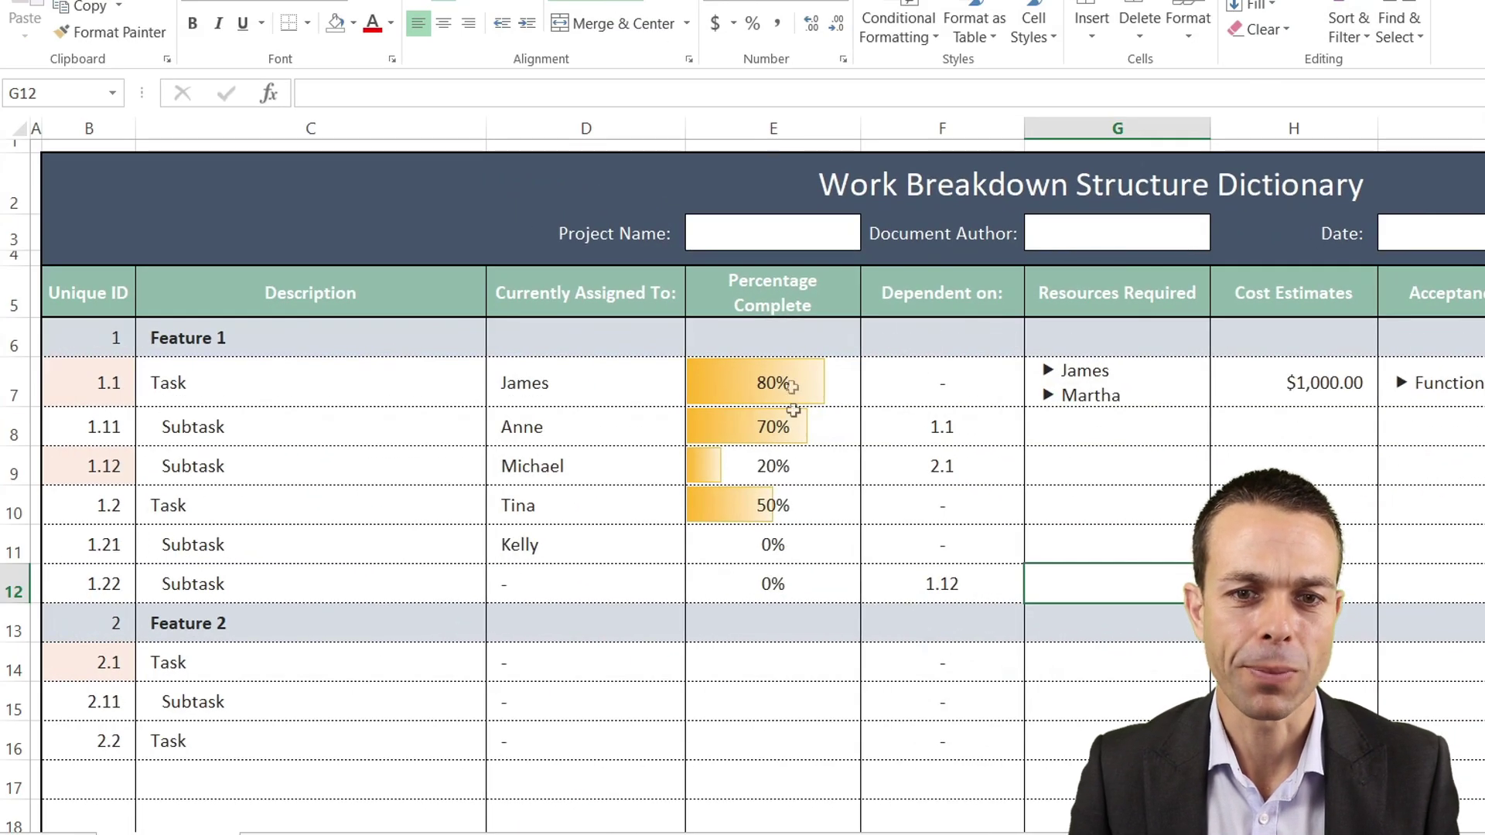
Highlight the 80% progress values, assignees James to Kelly, and subtask 1.11's 1.1 dependency
left_click(774, 381)
left_click(766, 511, "shift")
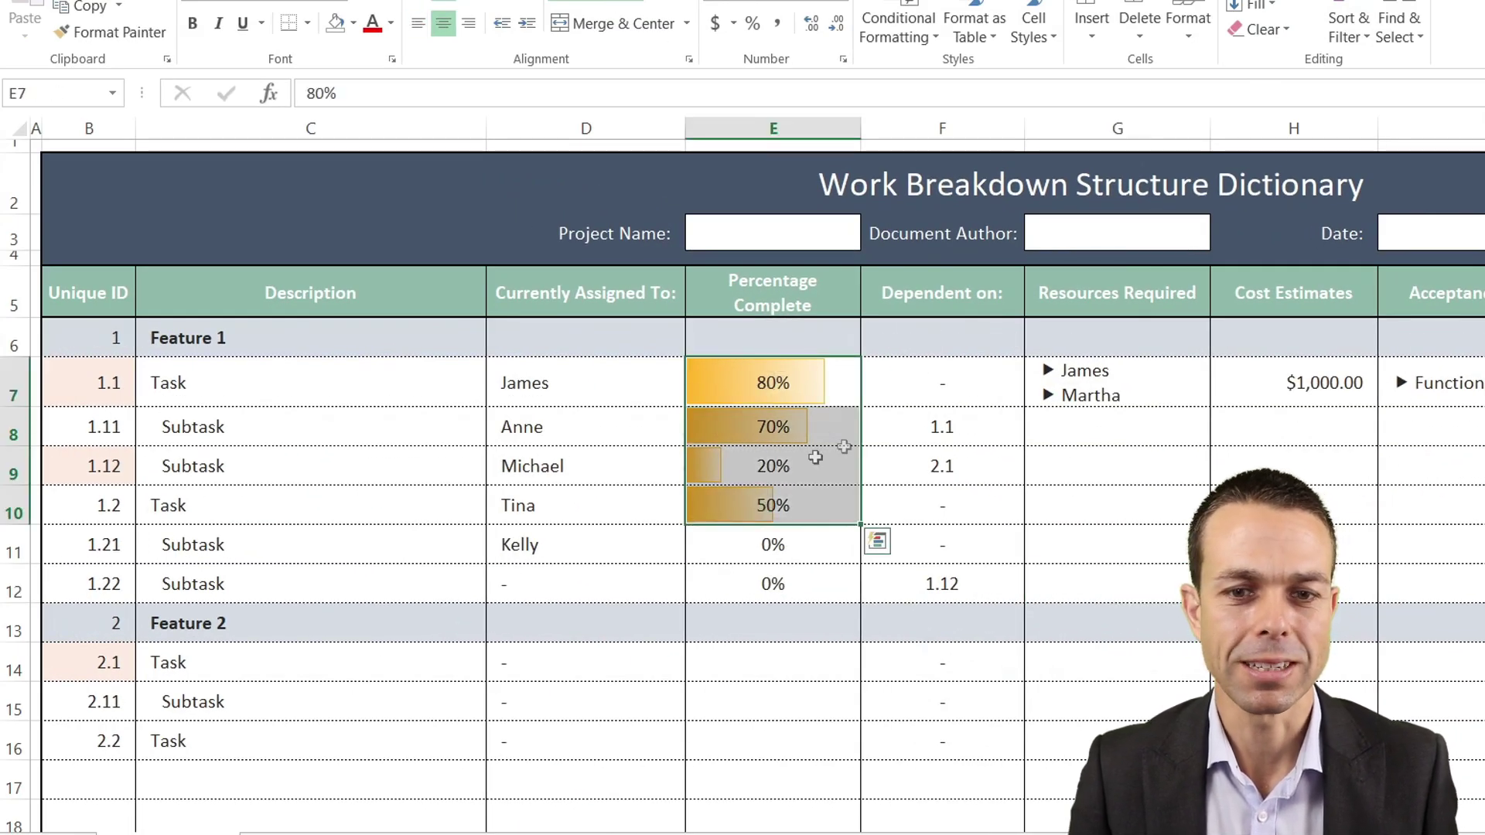
left_click_drag(591, 382, 575, 542)
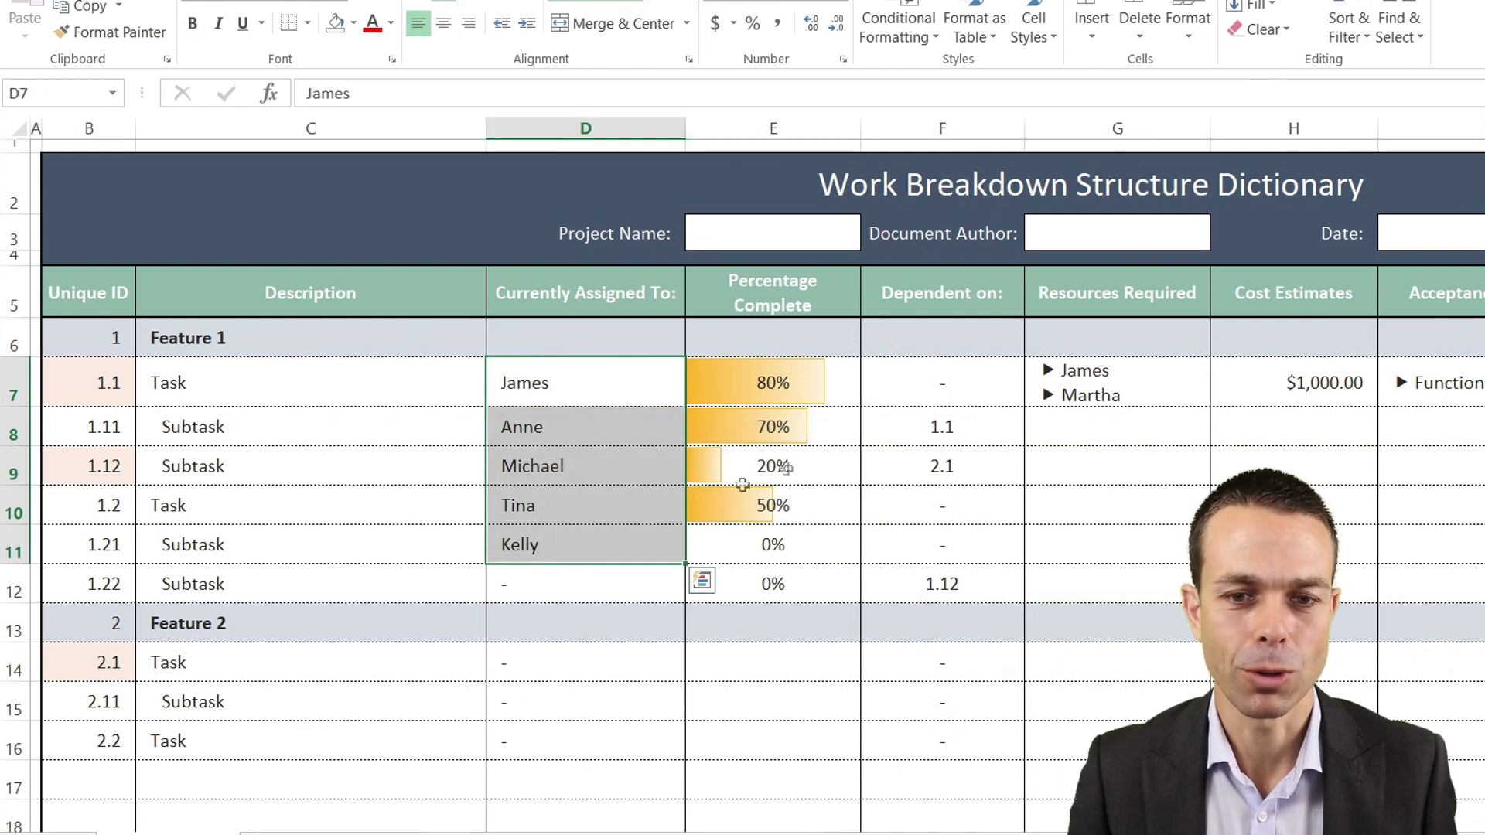
left_click(928, 413)
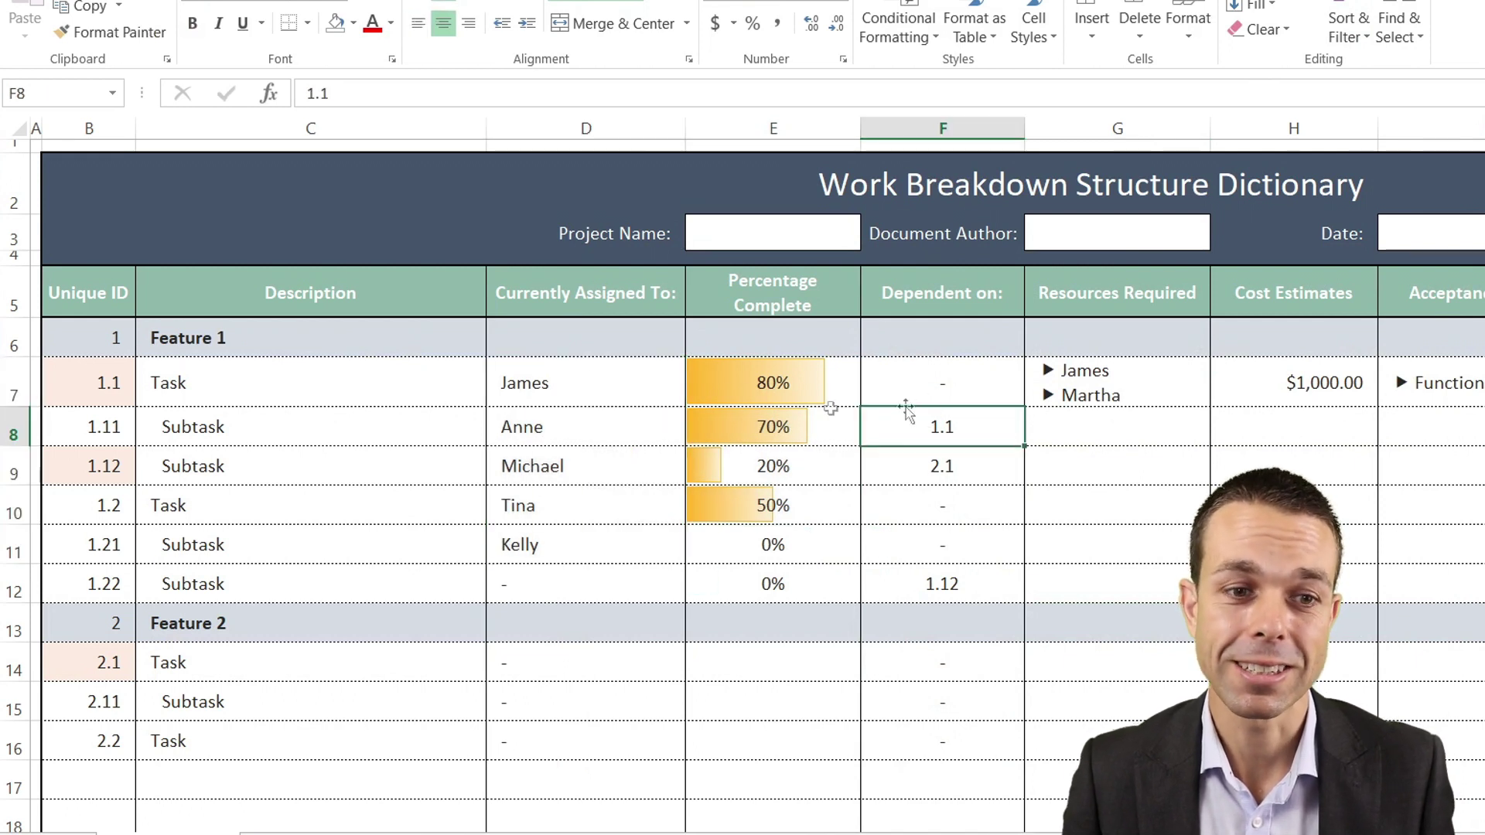
Highlight the unique IDs down to 2.11, the data-bar progress values and the James and Martha resources
left_click(96, 385)
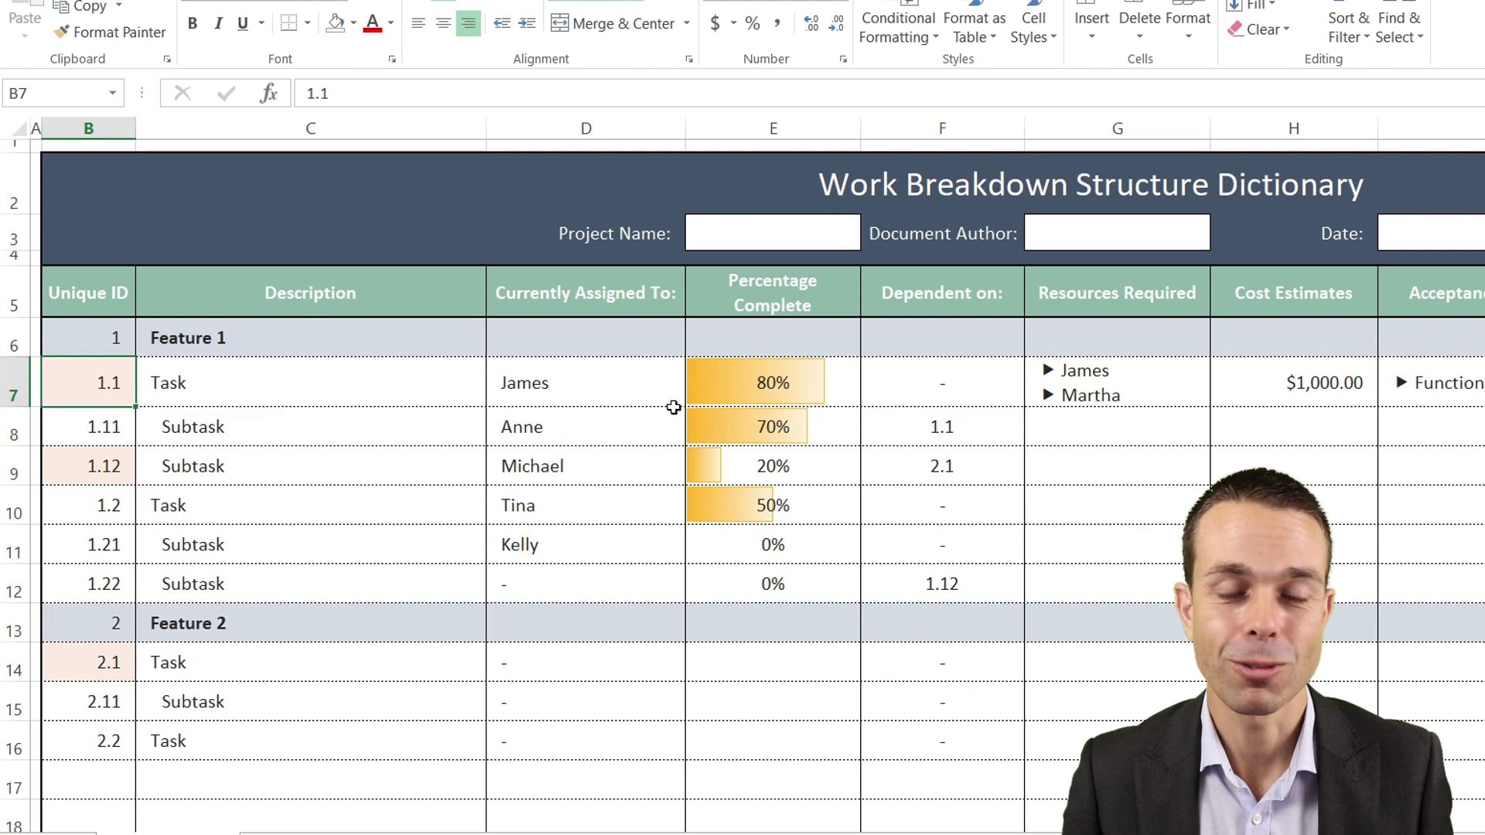
left_click(90, 699, "shift")
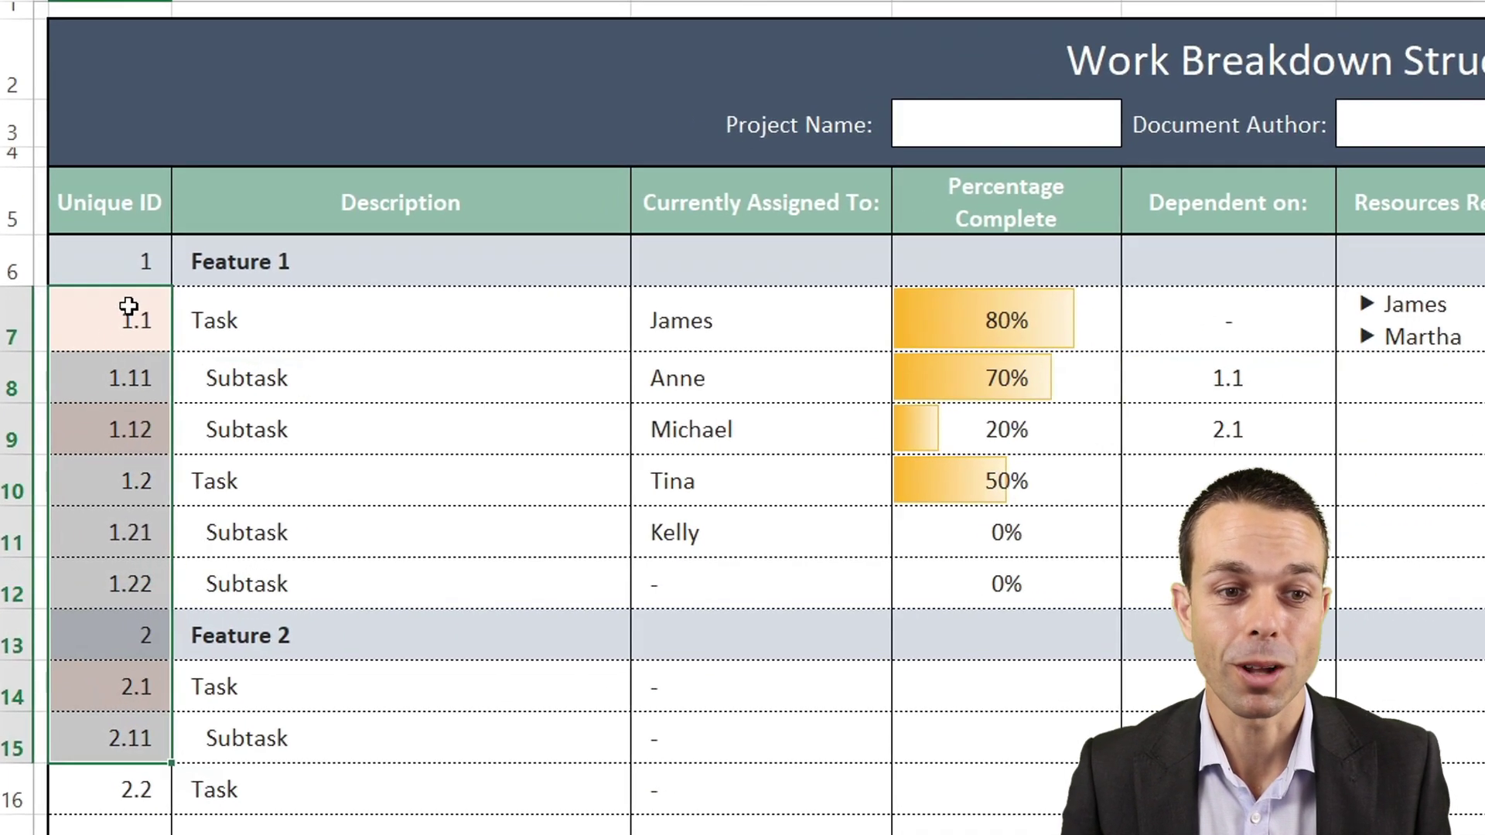
left_click(129, 308)
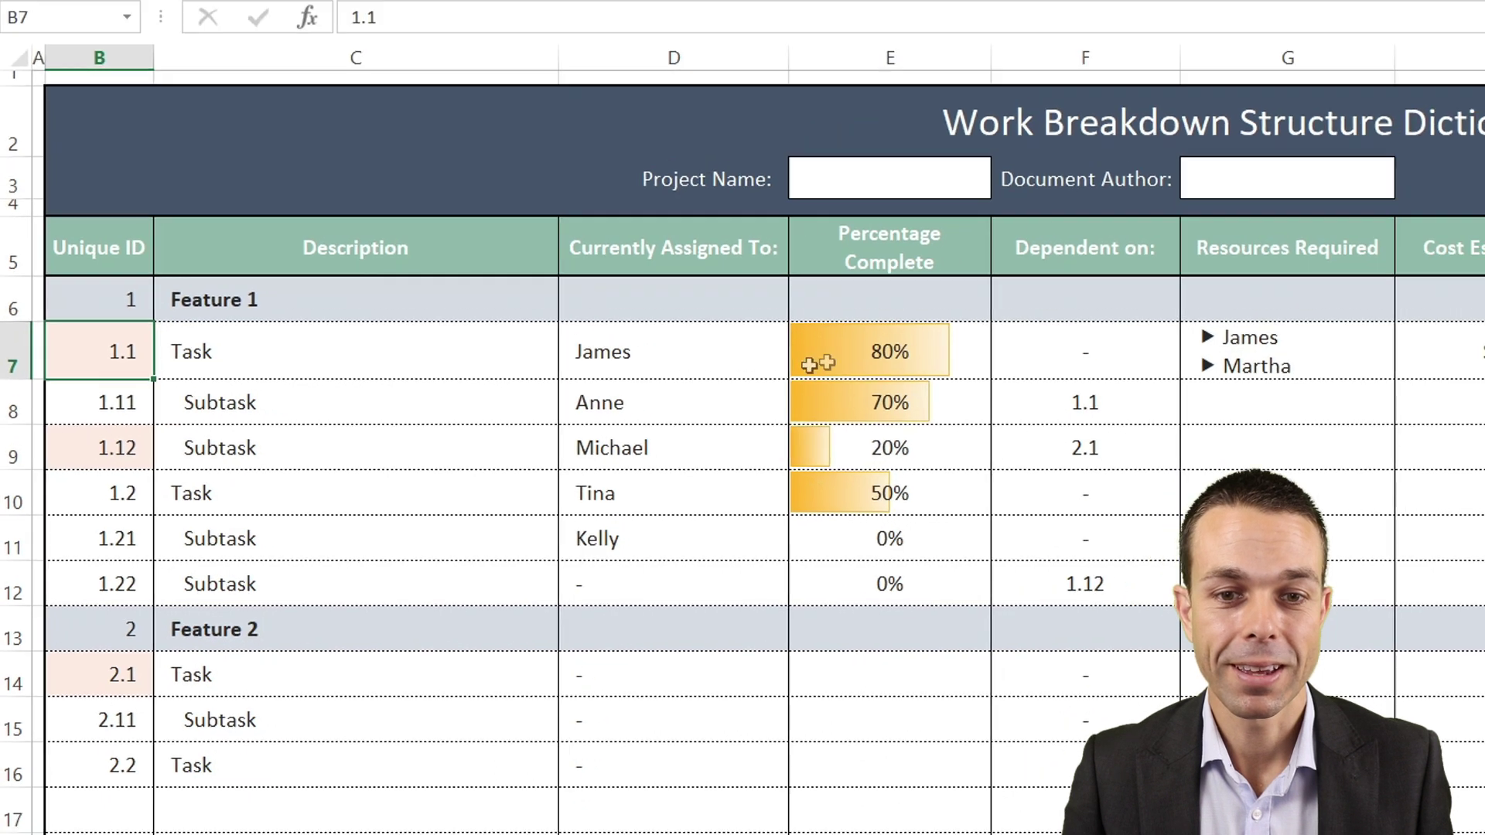
left_click_drag(925, 321, 1049, 491)
left_click(1045, 398)
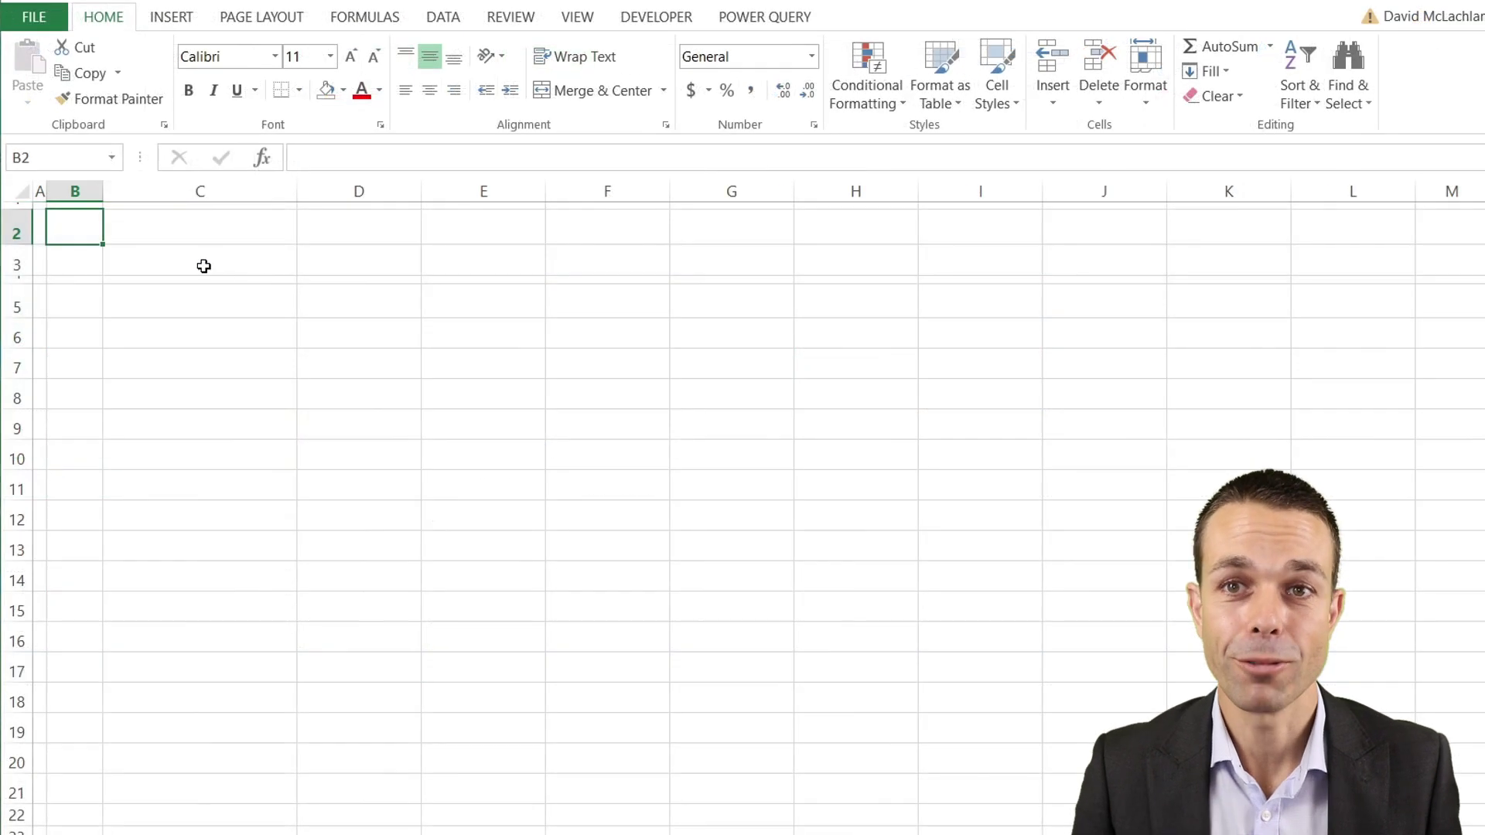
Build the Work Breakdown Structure Dictionary banner in B2:L3 with white input boxes and date 21-Mar-21
left_click_drag(75, 226, 1354, 262)
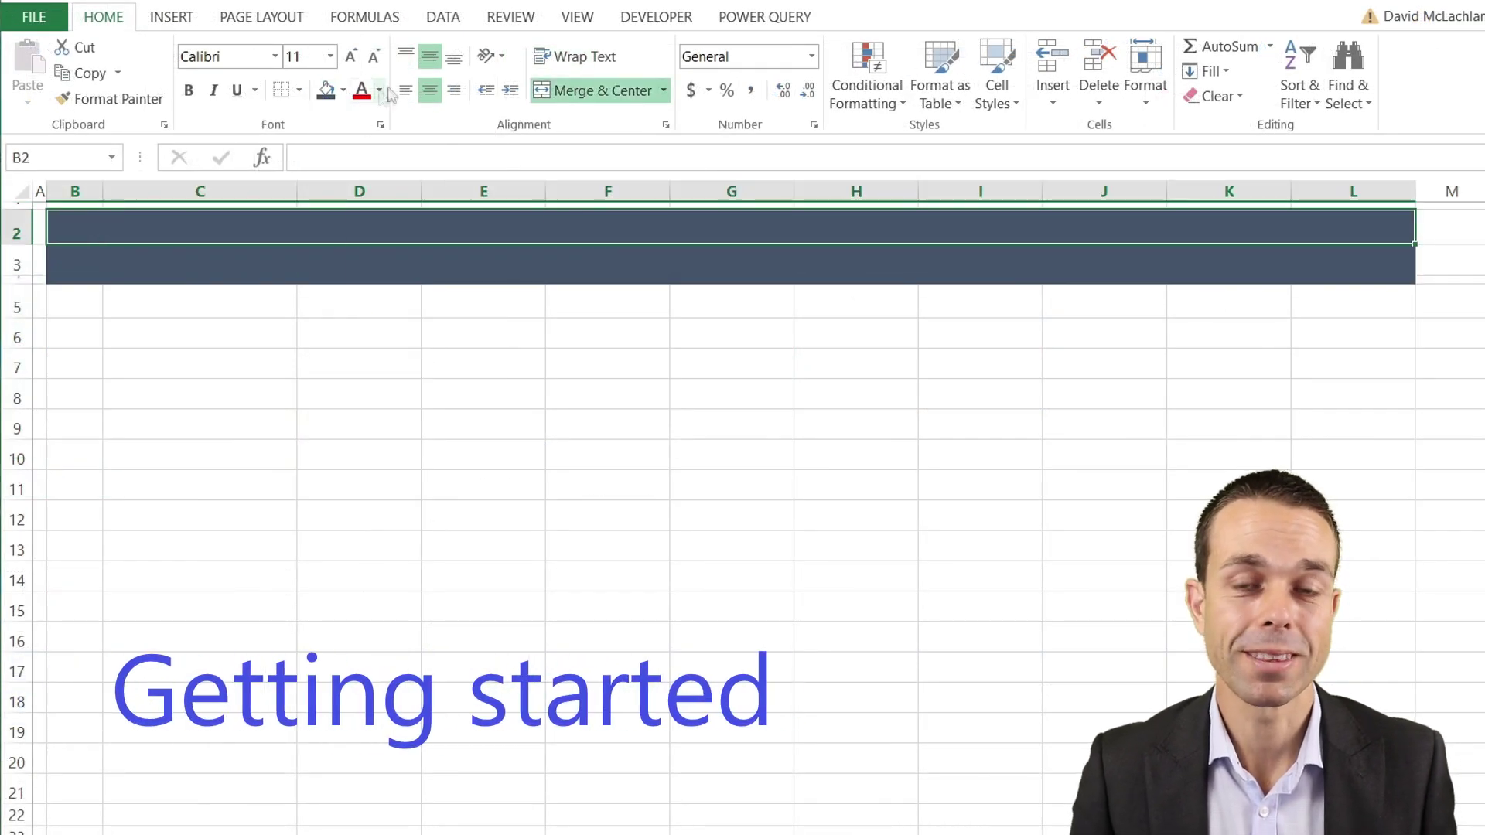
type("W")
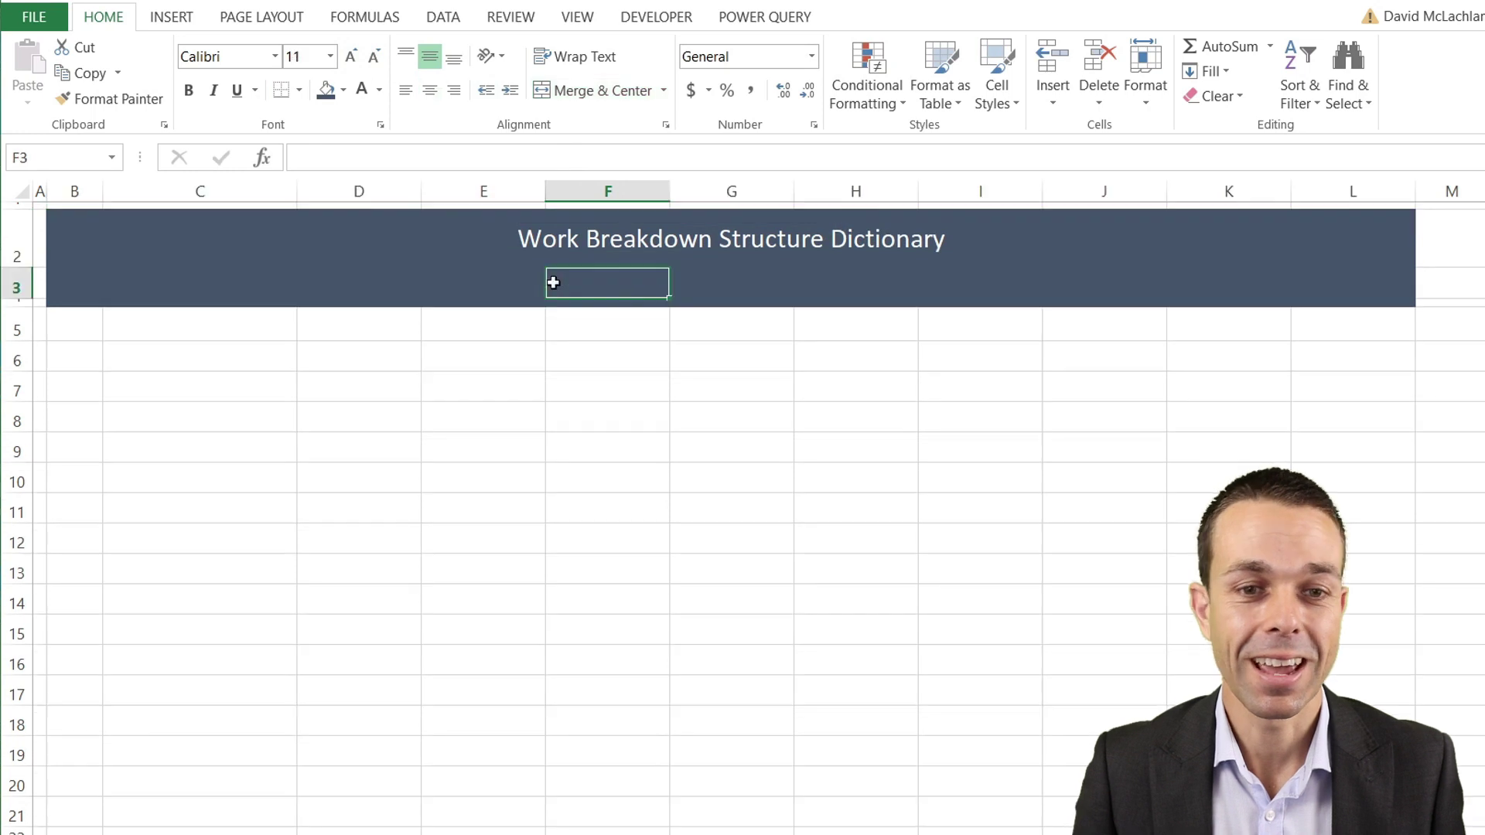
left_click(484, 286)
left_click(342, 90)
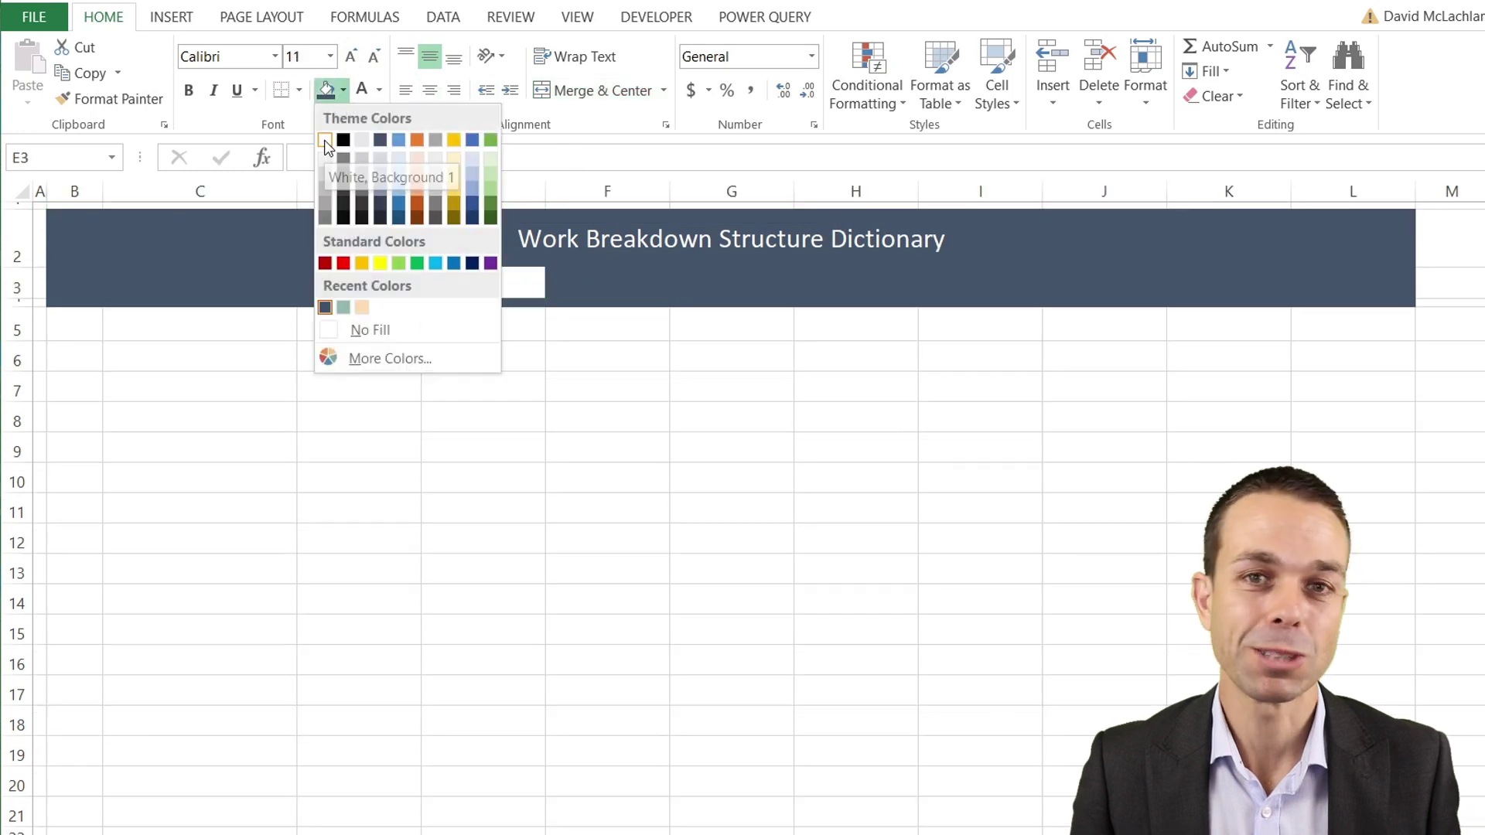
left_click(325, 140)
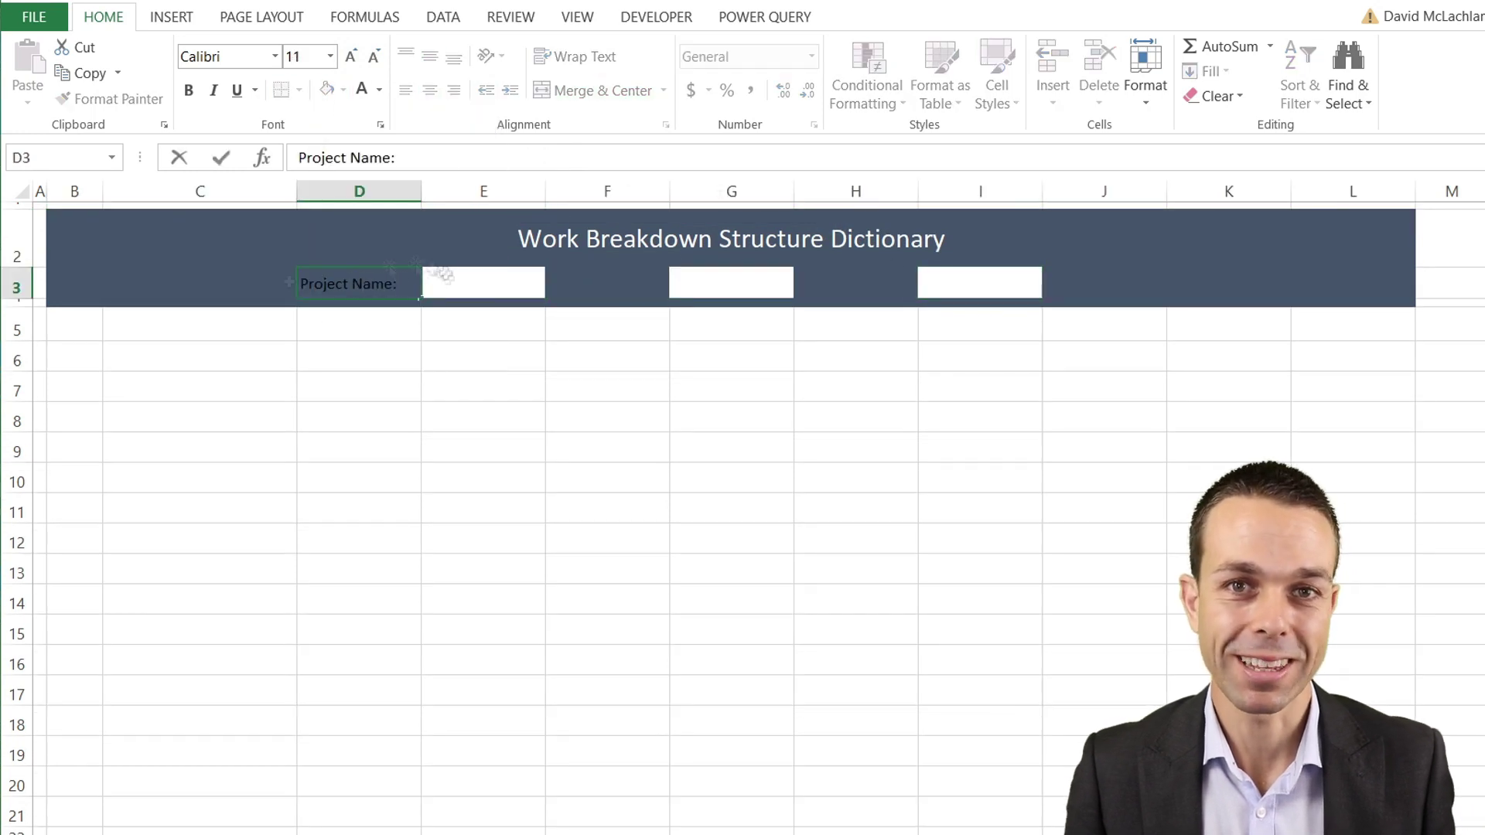
left_click(454, 90)
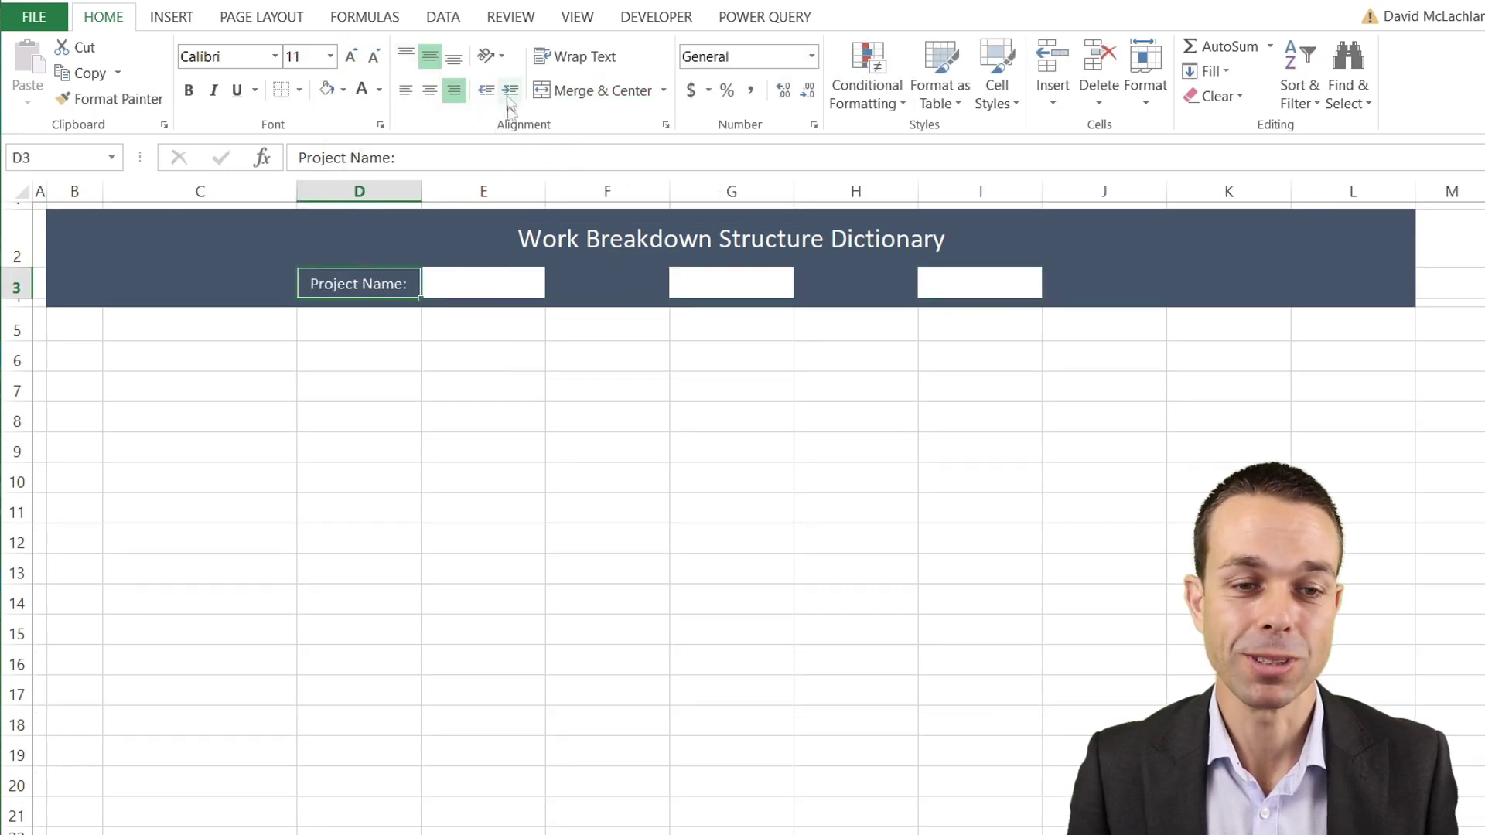
left_click(614, 278)
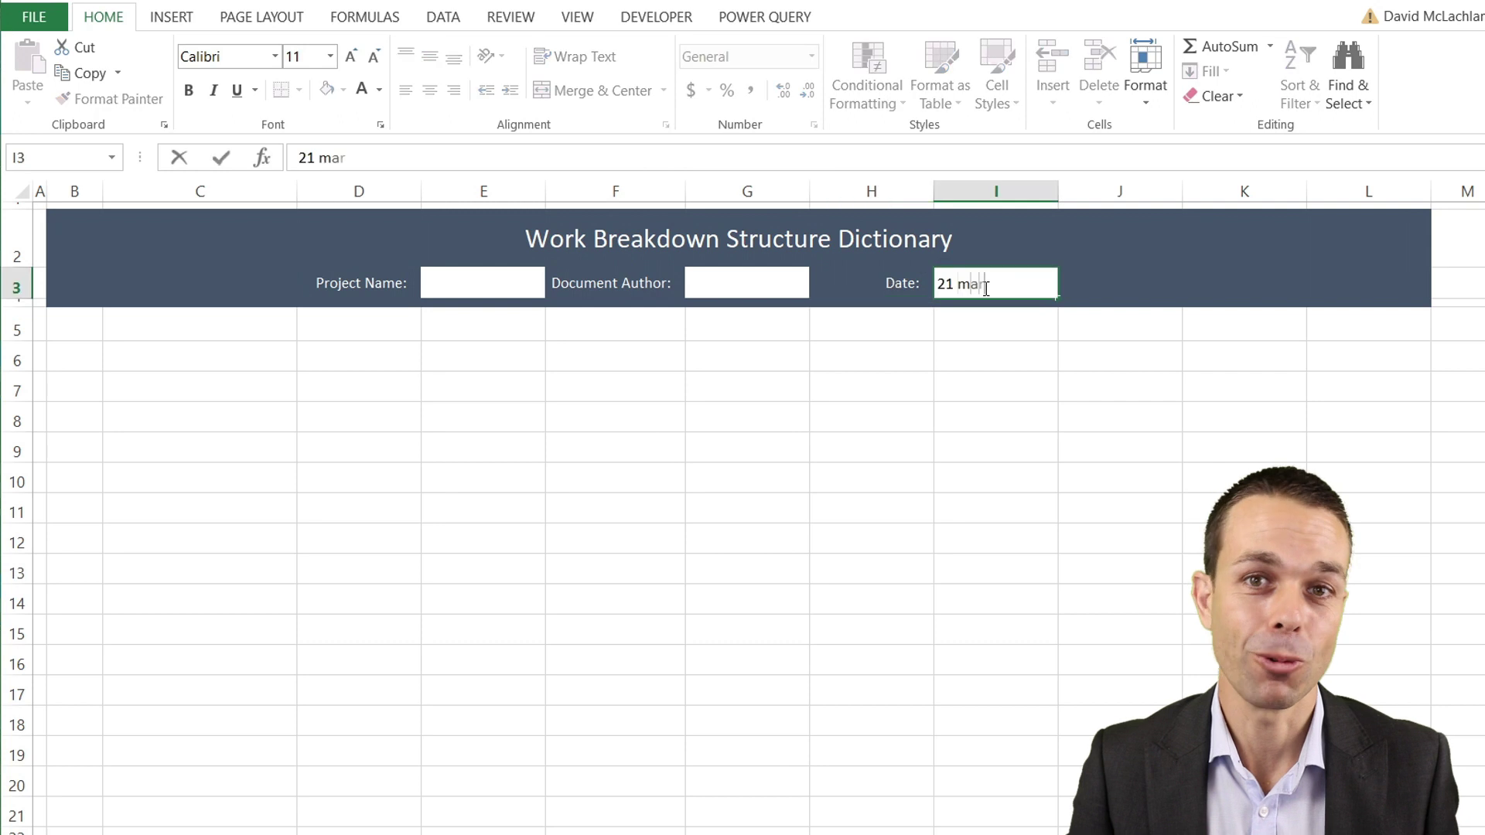
type("21 mar")
key("ctrl+Return")
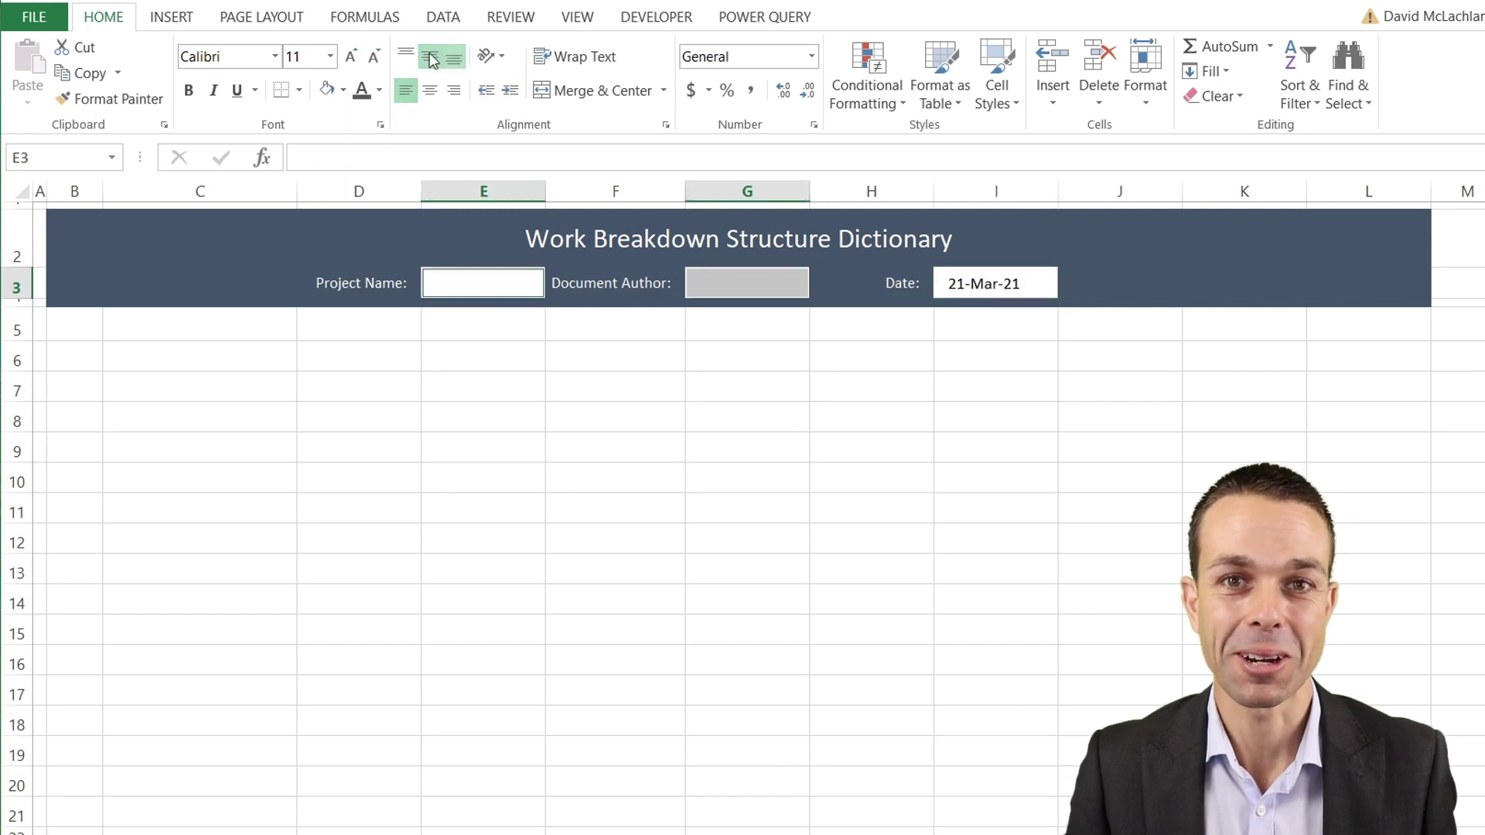
Fill header row B5:L5 light green and give it a white font
left_click(73, 323)
left_click(1359, 328, "shift")
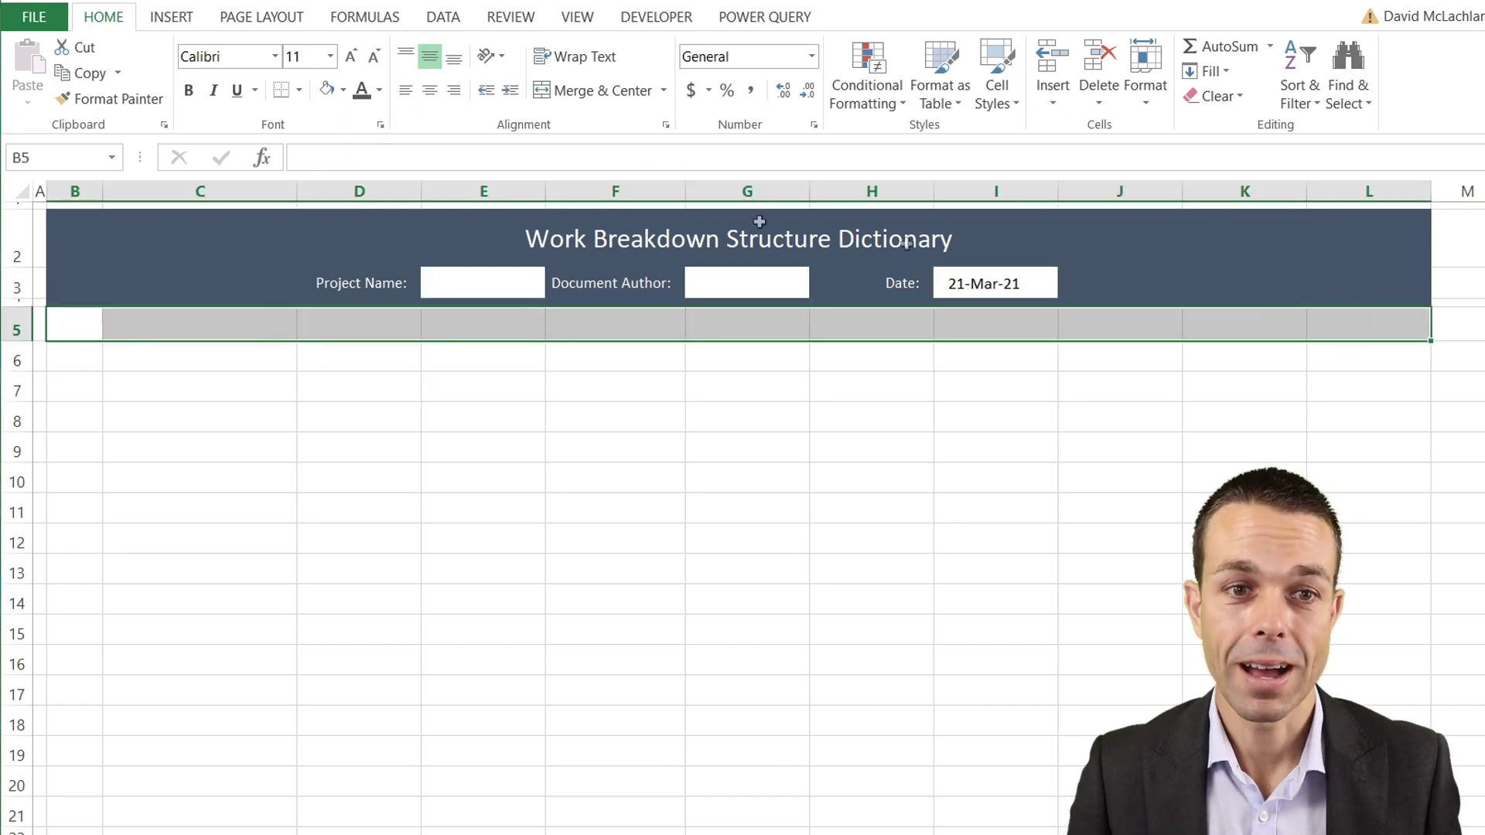
left_click(342, 90)
left_click(344, 308)
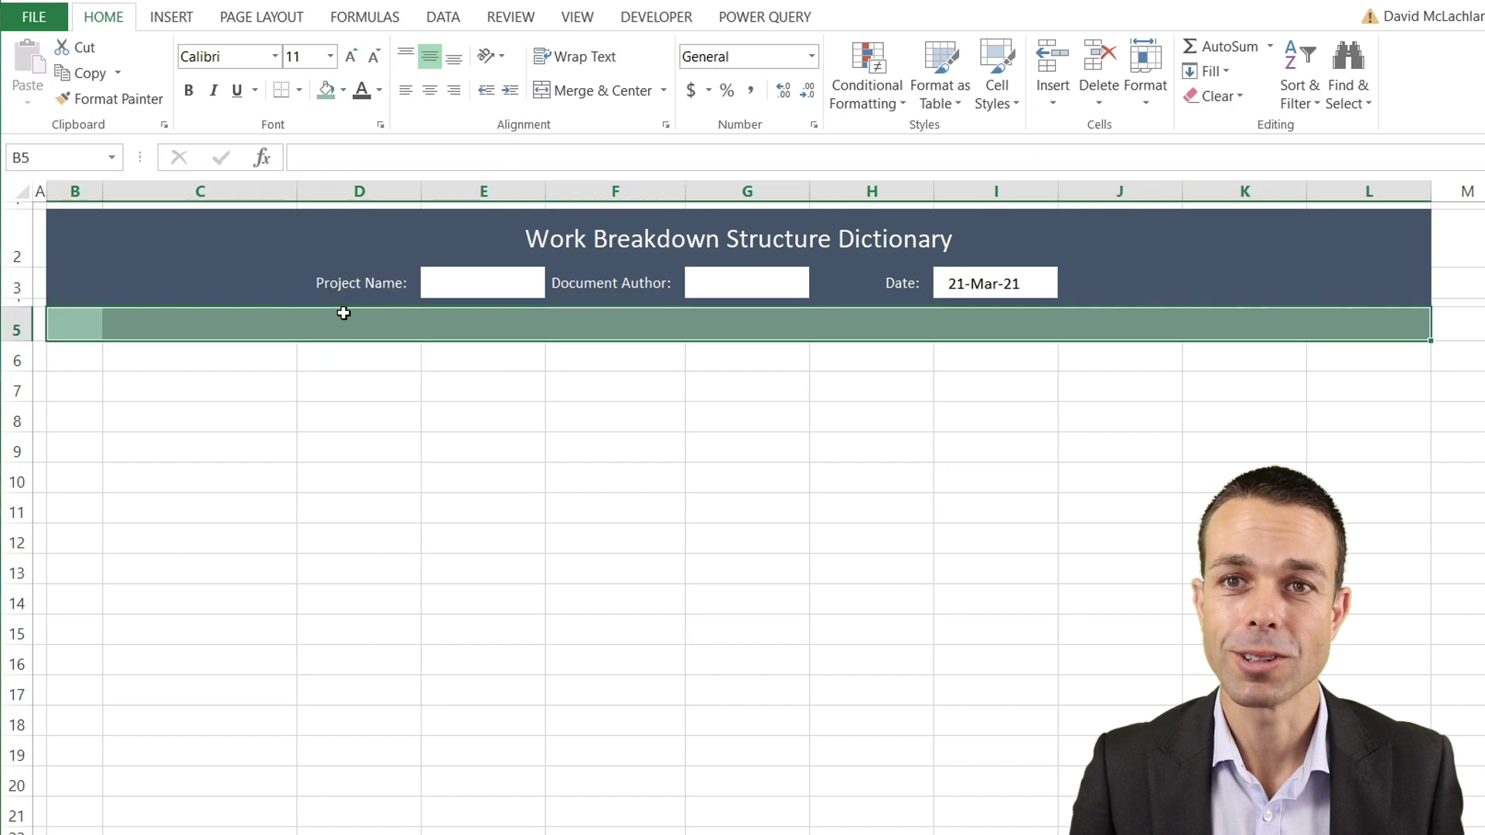
left_click(319, 390)
left_click(85, 325)
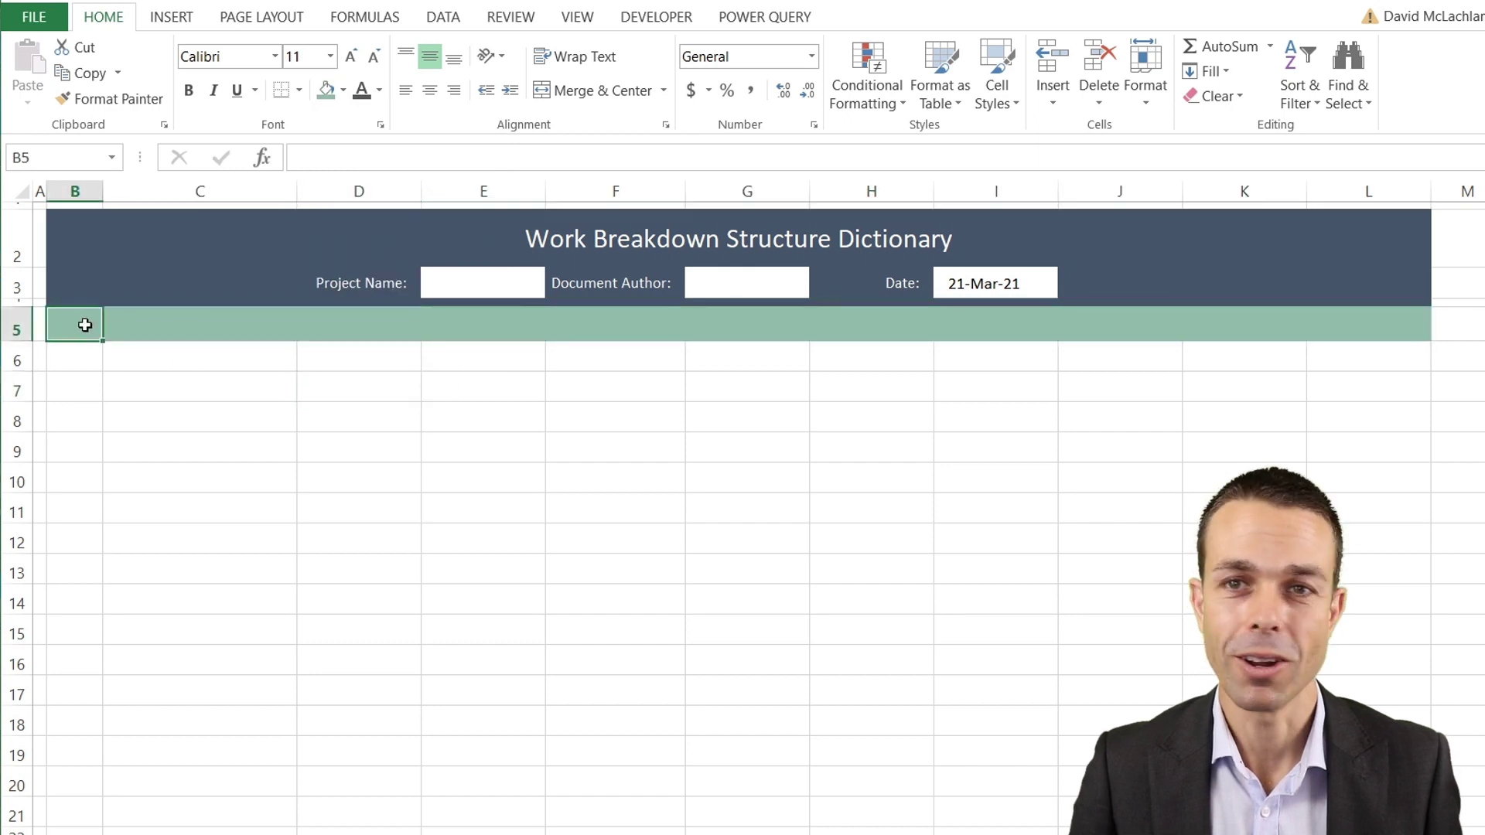
left_click(1347, 336, "shift")
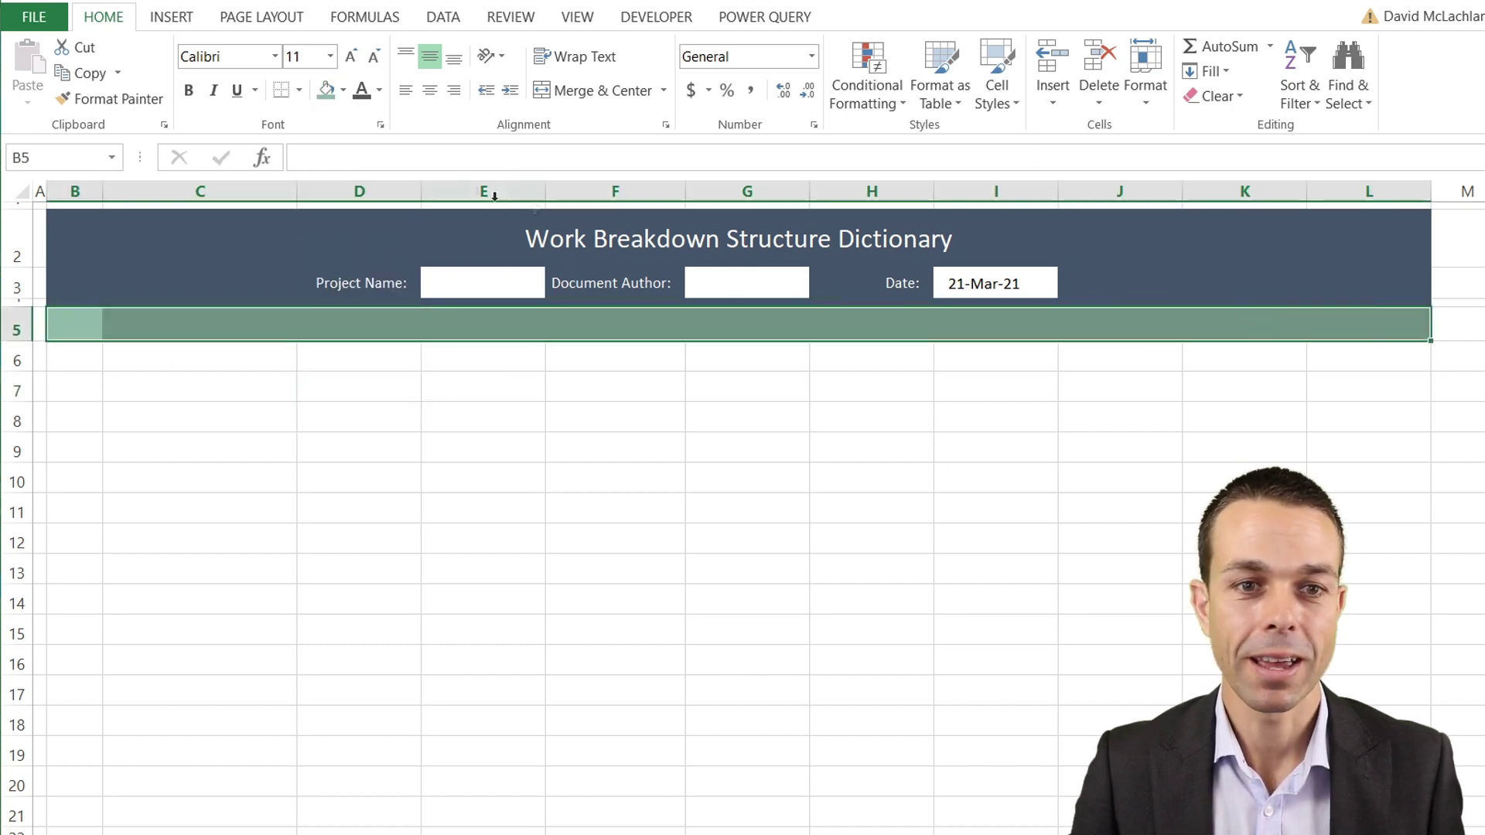
left_click(379, 90)
left_click(357, 167)
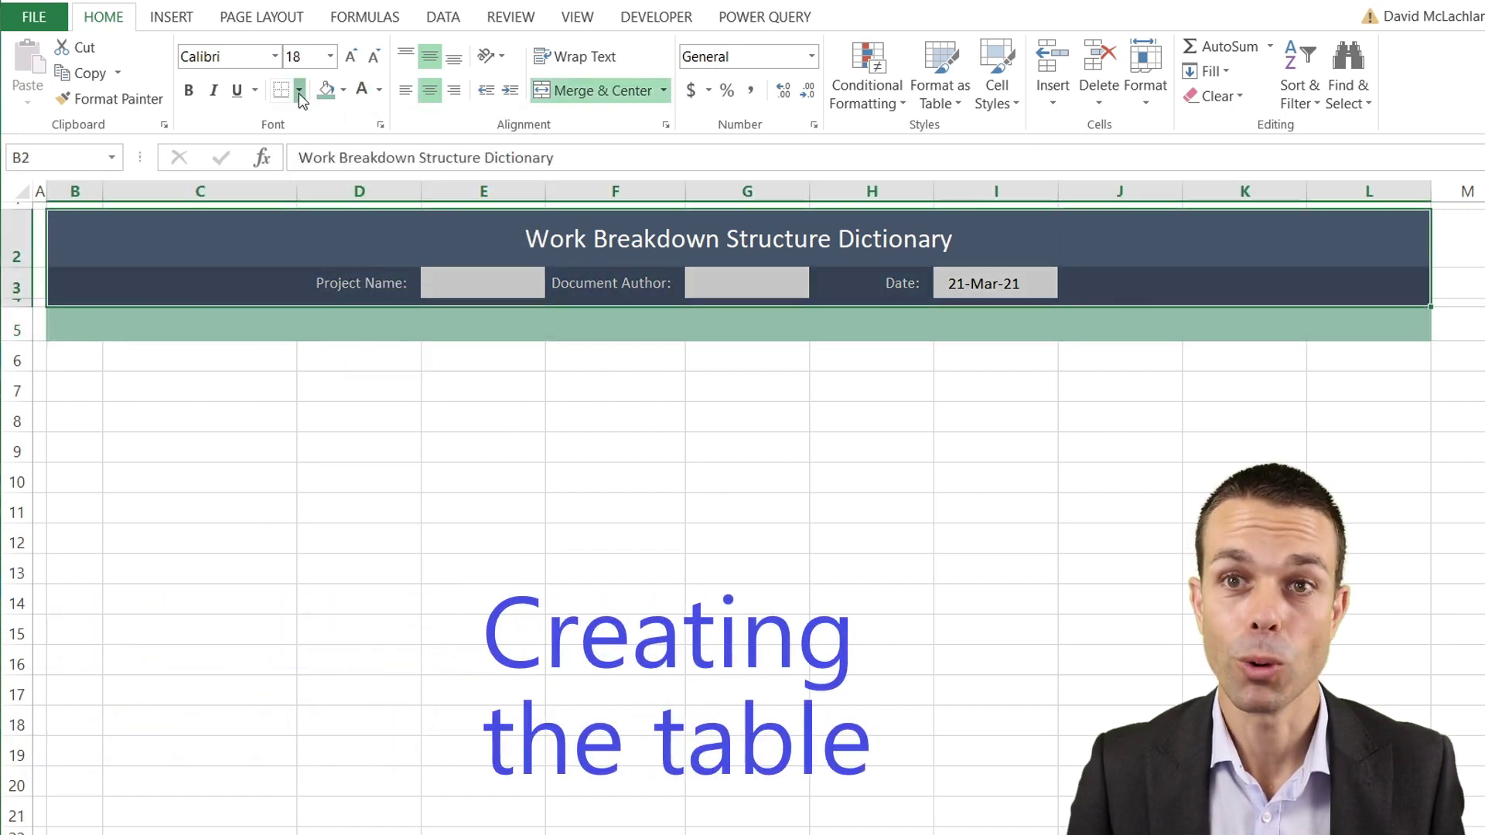
Put a thick box border around the banner and around header row 5
left_click(298, 93)
left_click(353, 341)
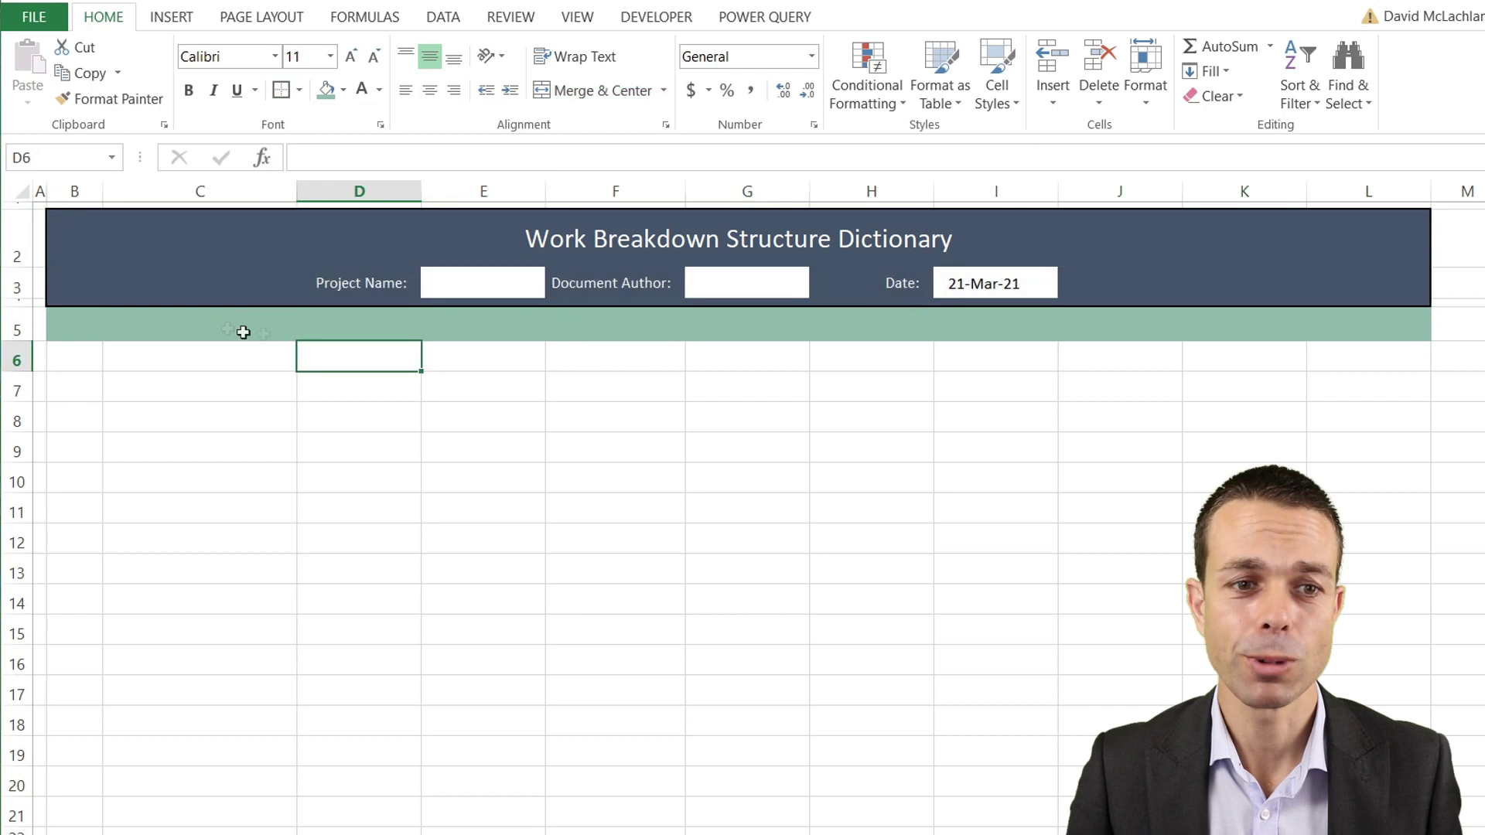
left_click_drag(74, 325, 1412, 330)
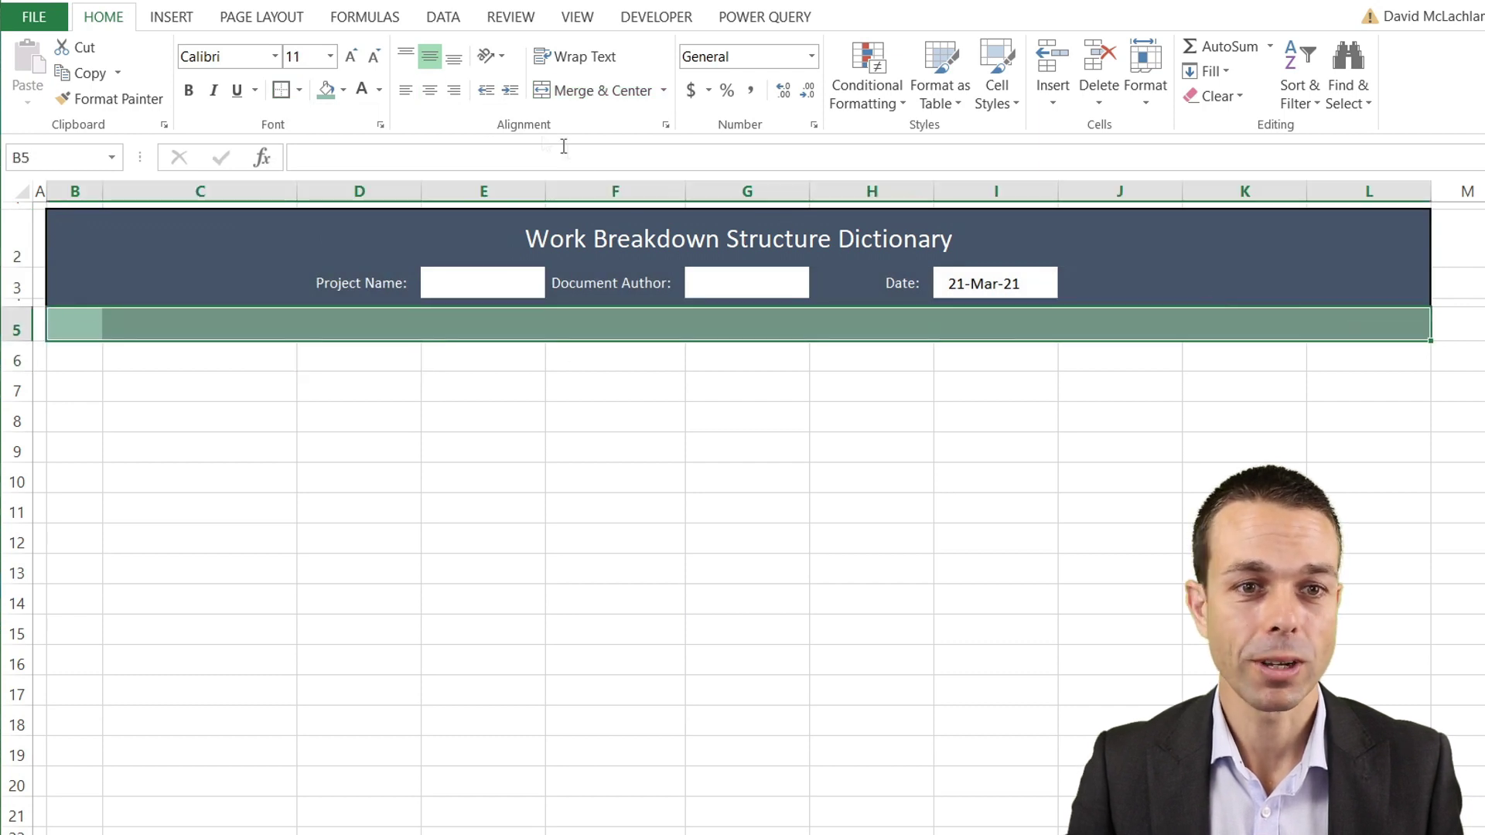
left_click(283, 91)
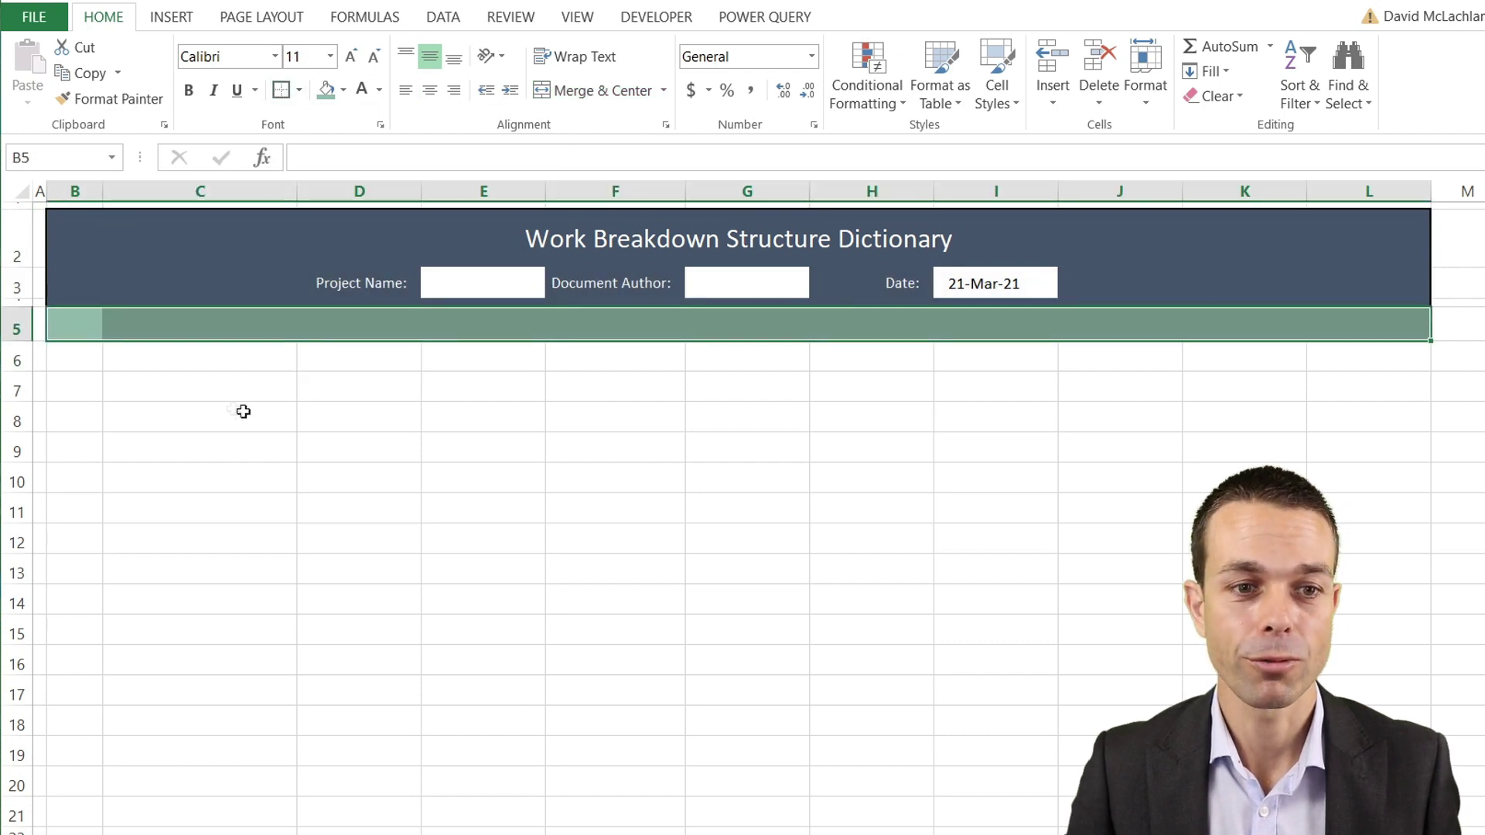
left_click(69, 351)
Select the table body B6:L21 and bring up the More Borders settings
key("ctrl+shift+End")
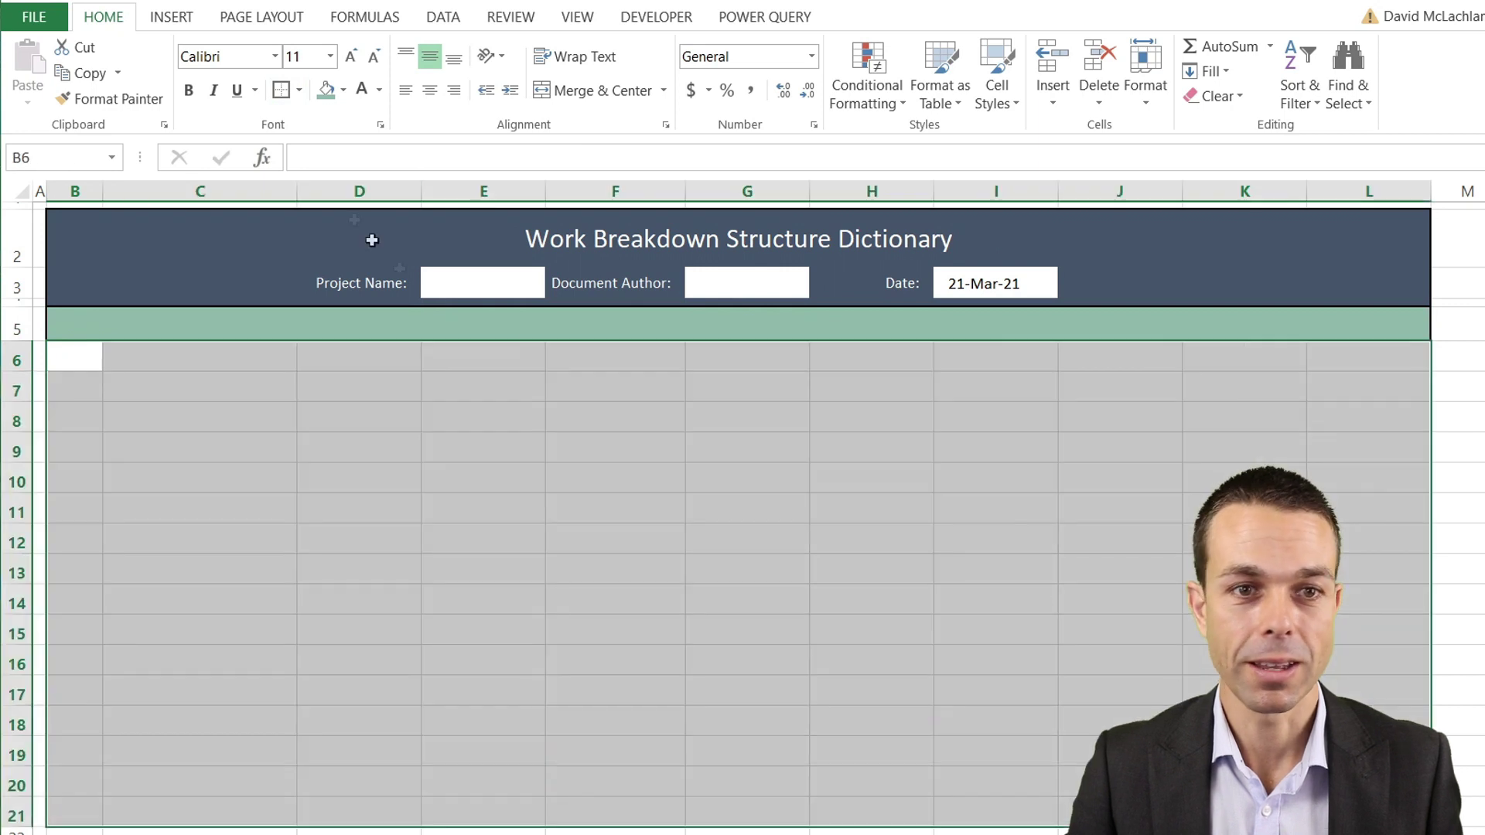
left_click(237, 417)
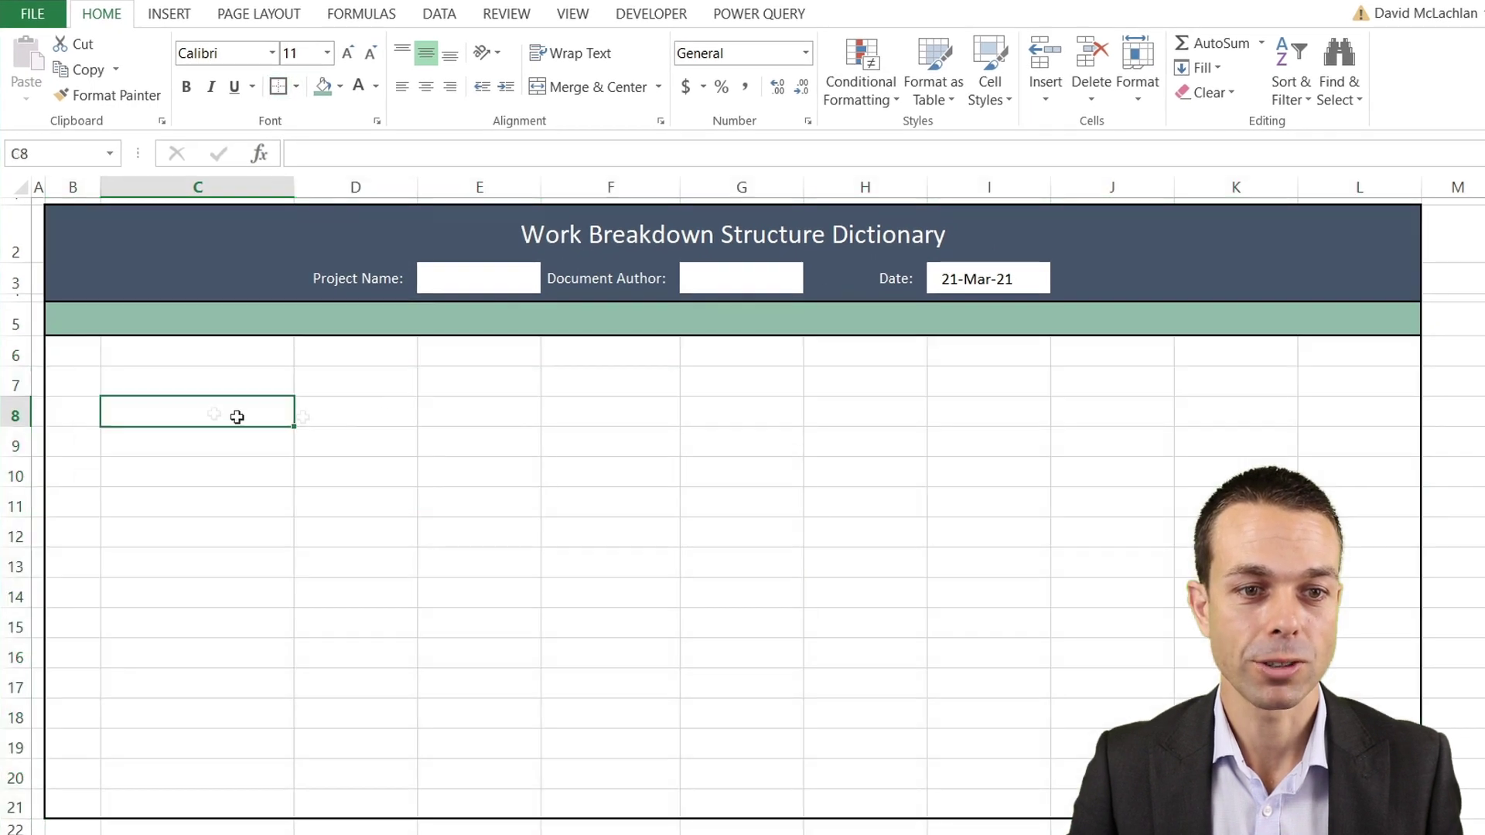
left_click(94, 352)
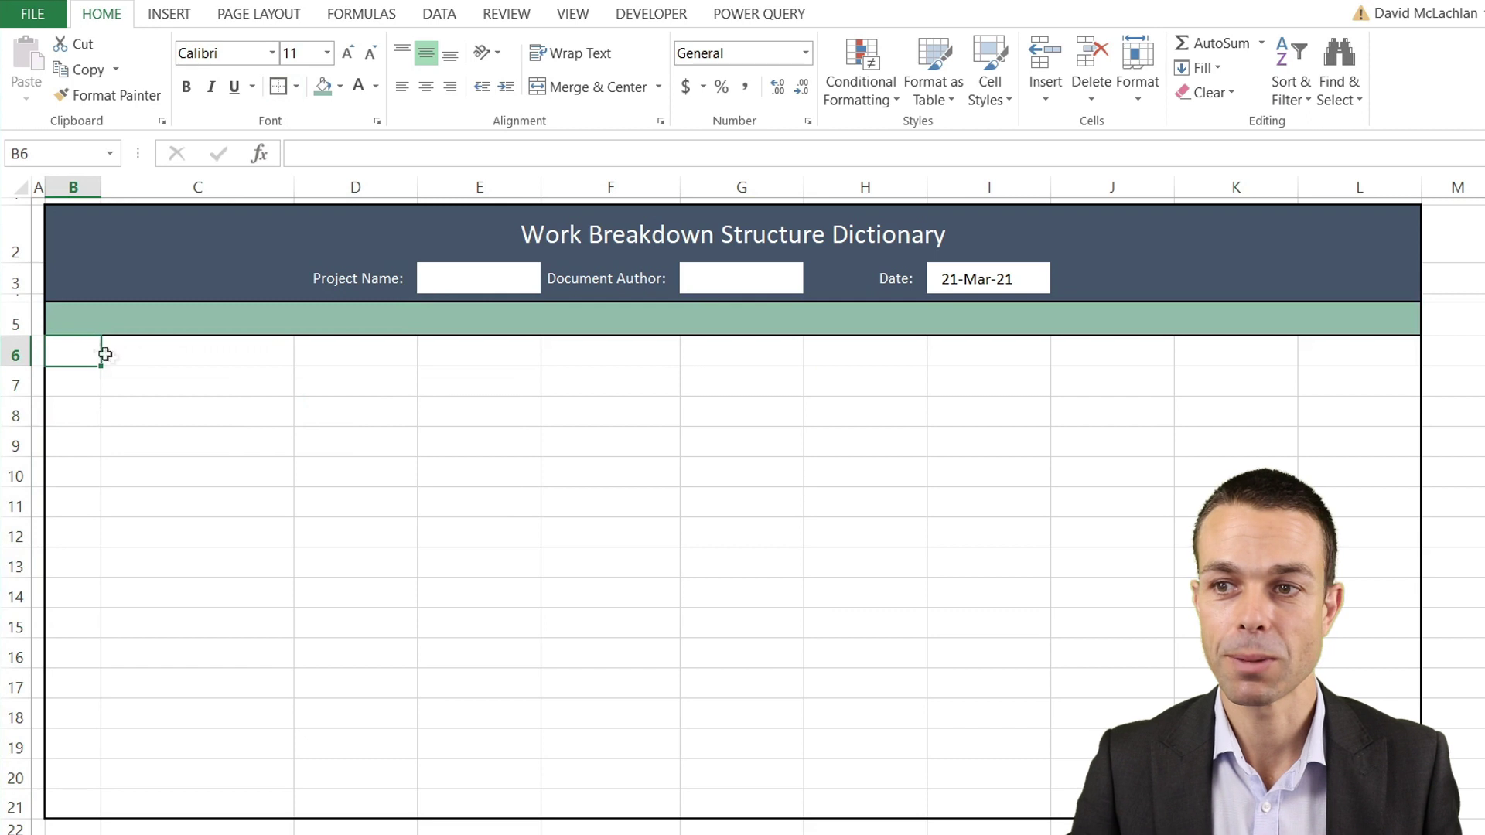
key("ctrl+shift+End")
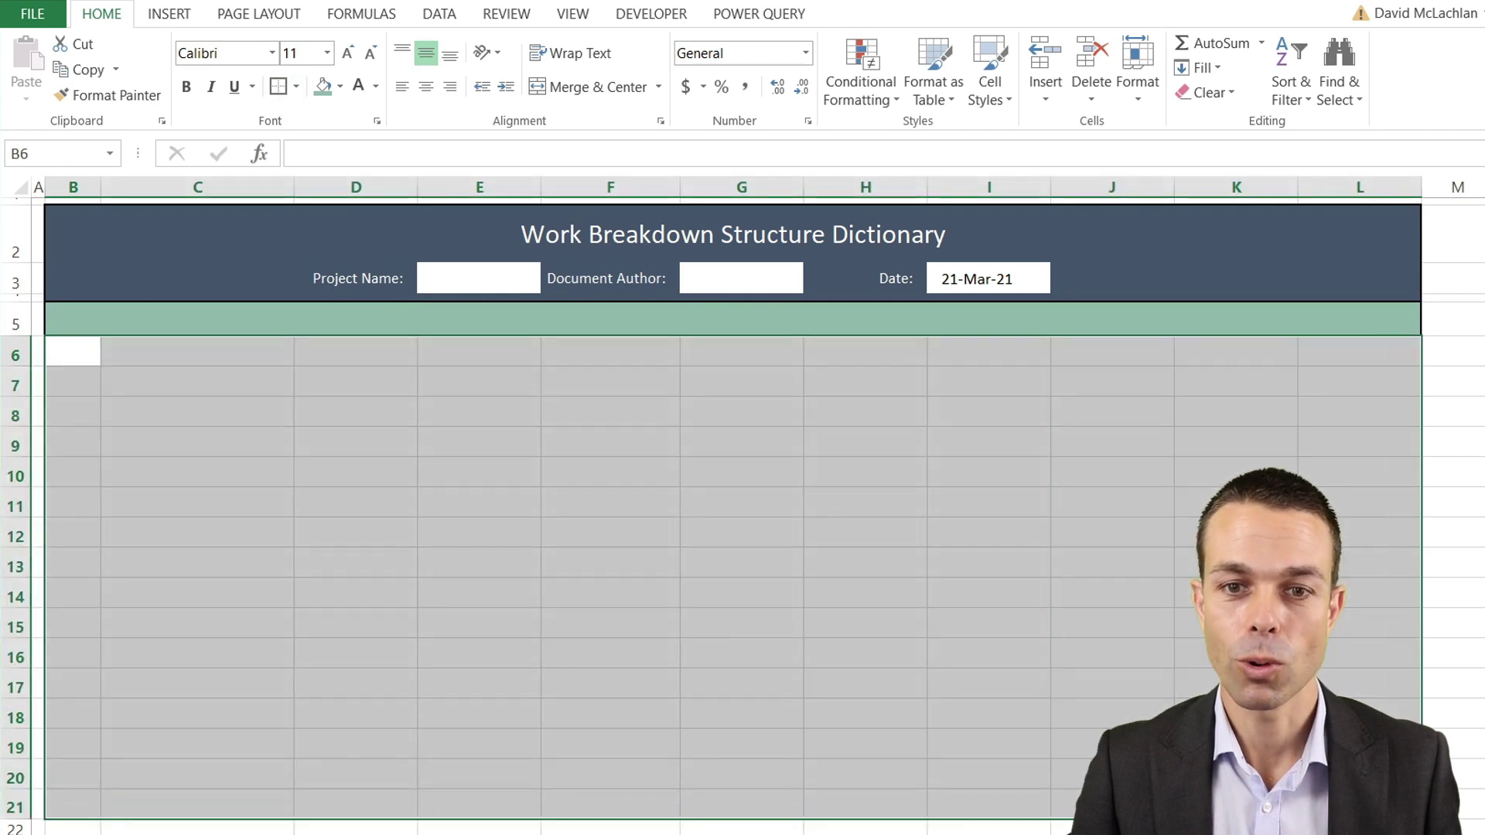
left_click(297, 87)
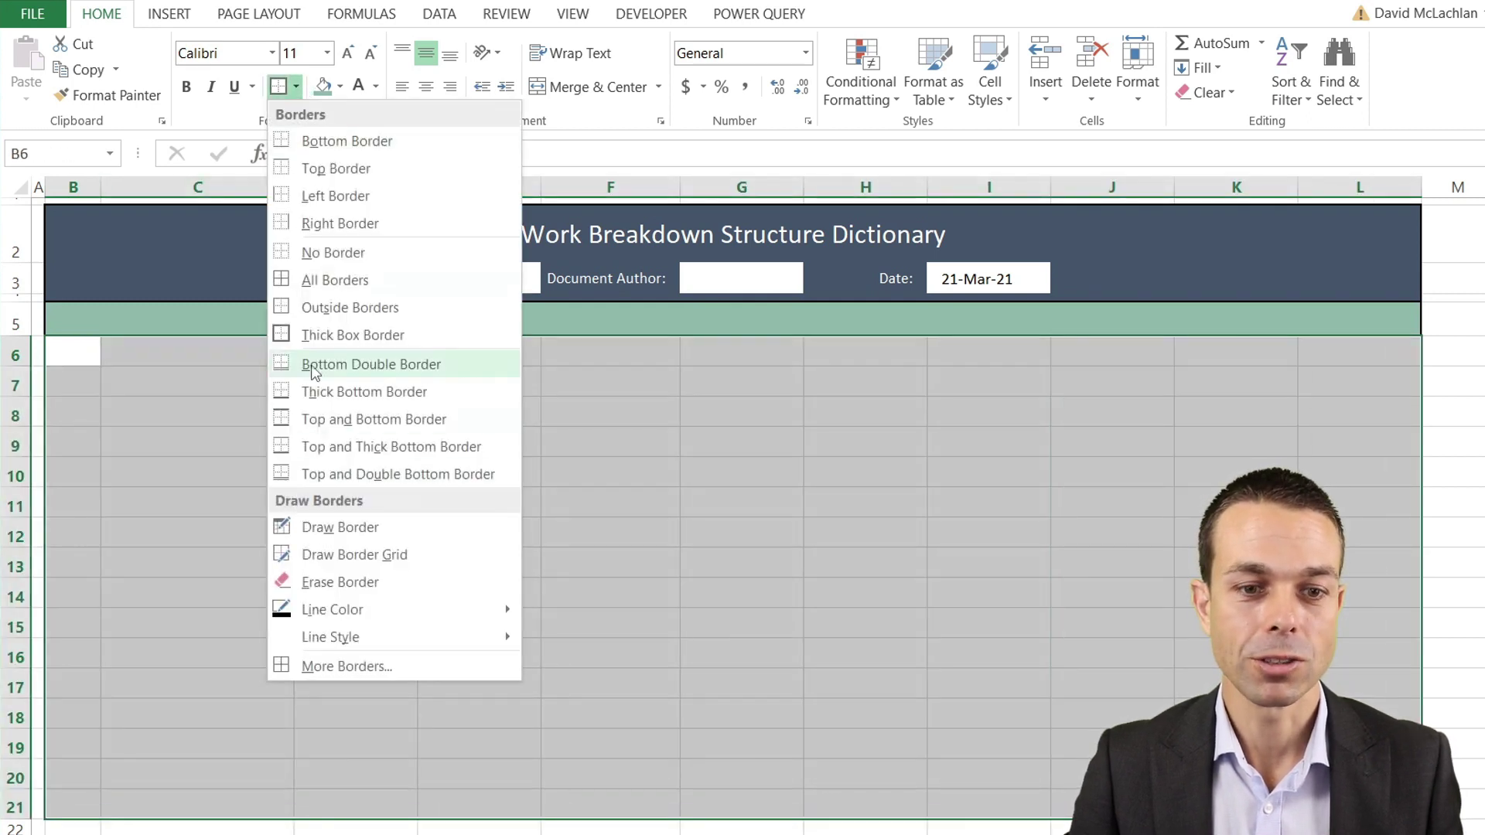
left_click(349, 665)
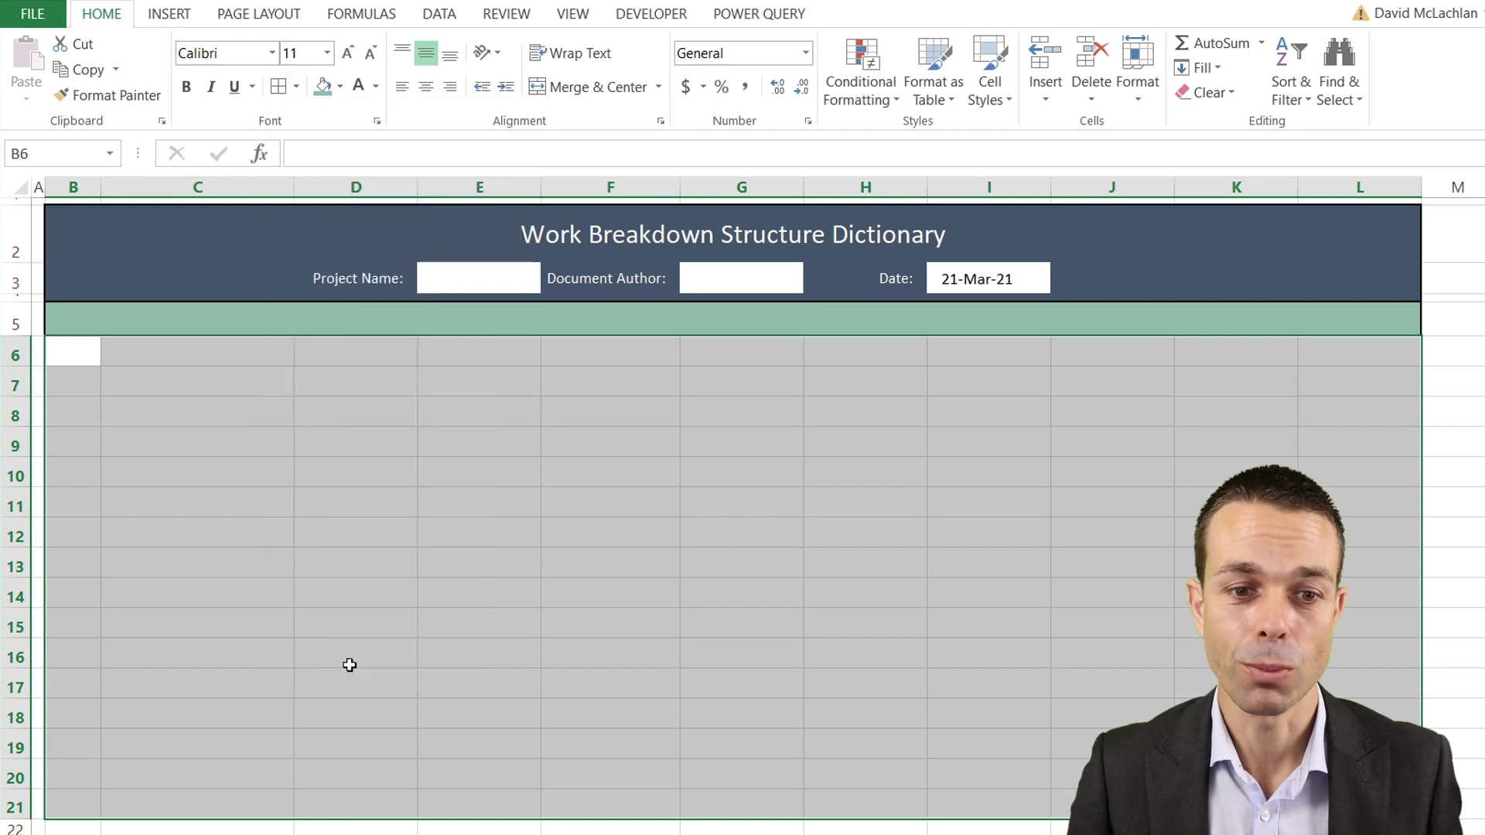
Give the table body dotted inside horizontal lines and solid inside vertical lines
left_click_drag(432, 201, 839, 298)
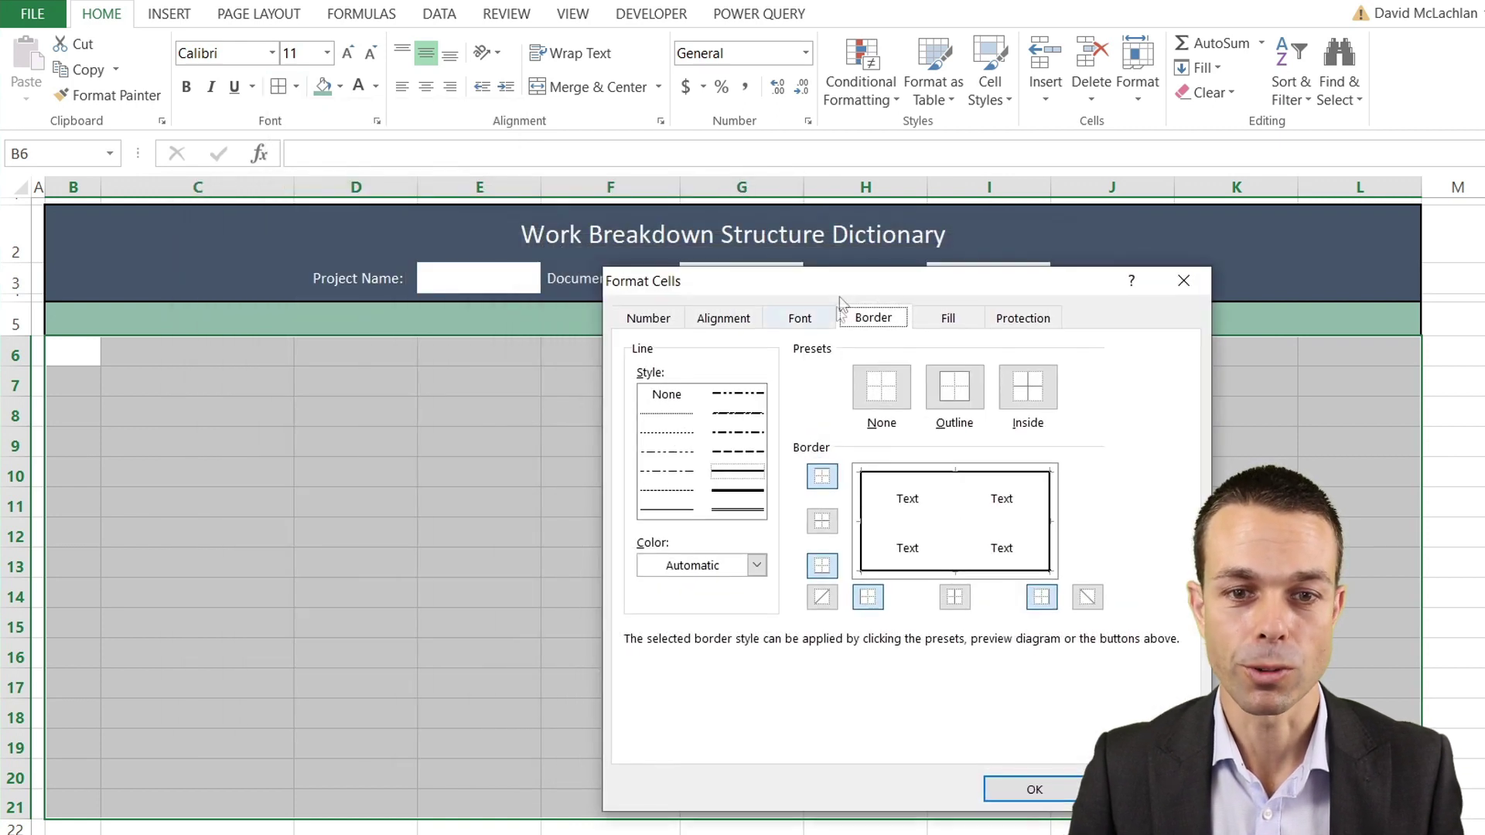
left_click(668, 435)
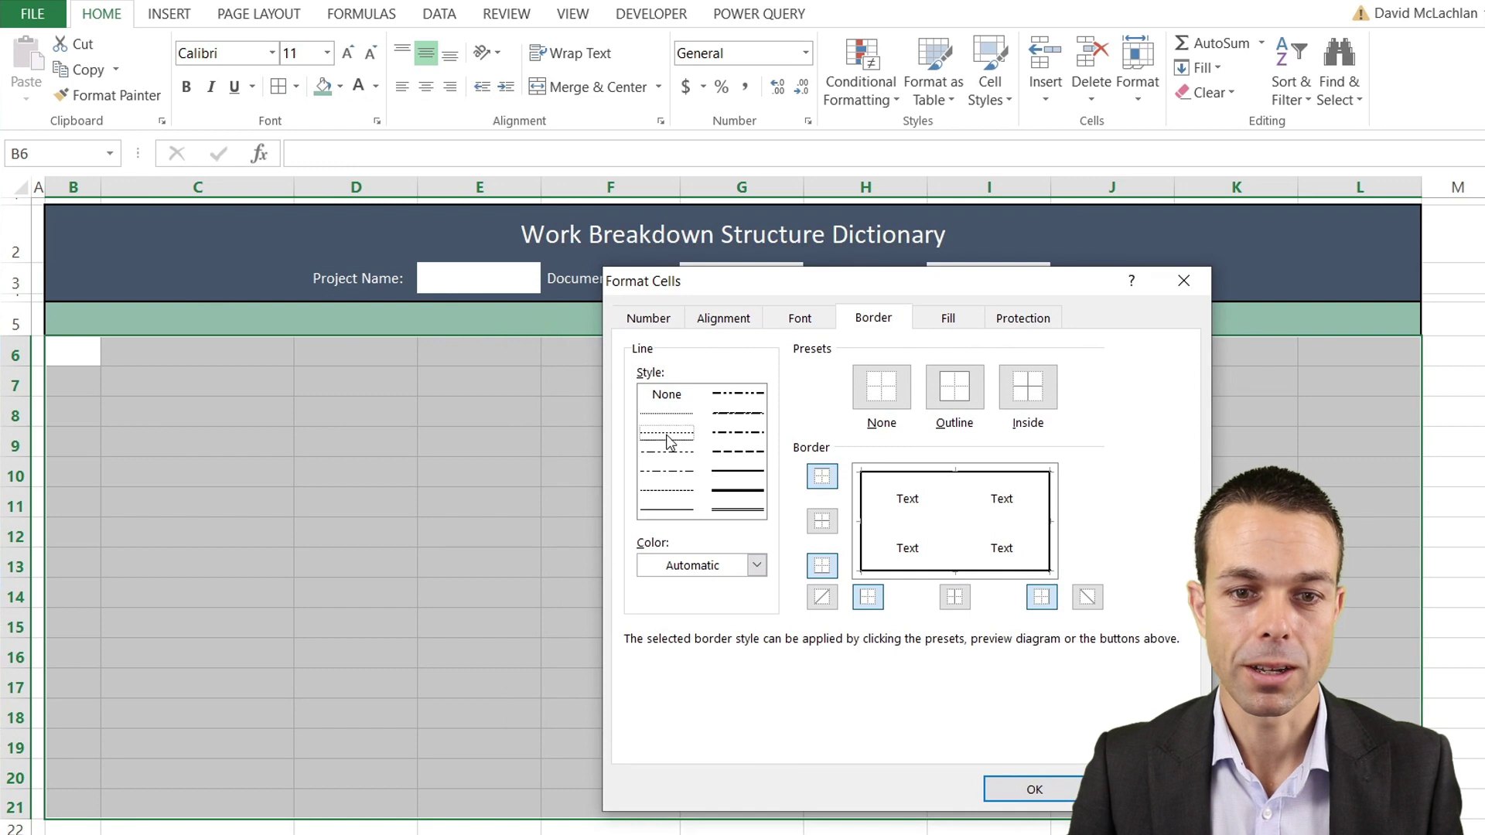
left_click(920, 538)
left_click(909, 524)
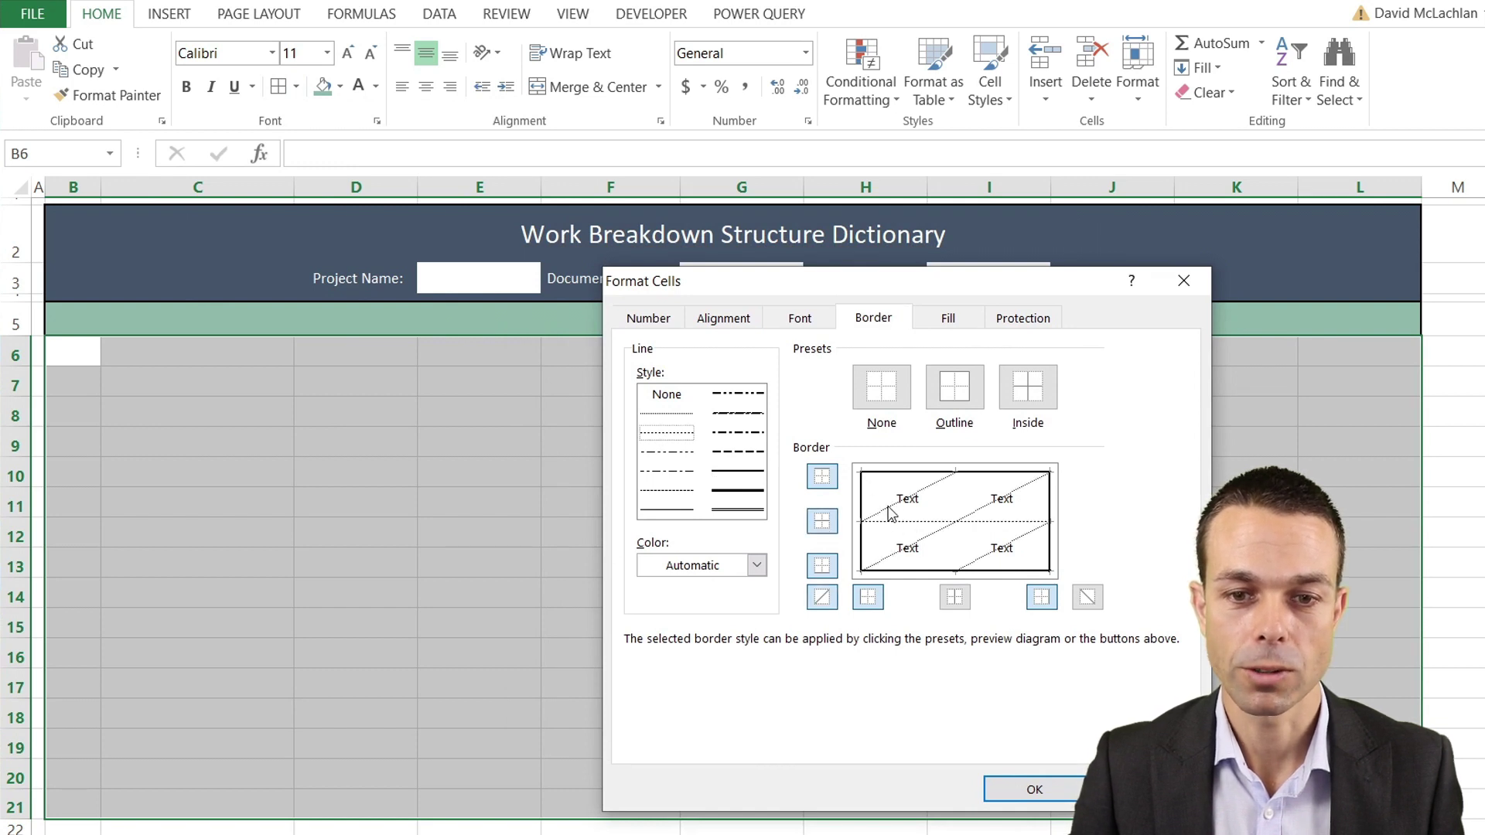
left_click(891, 512)
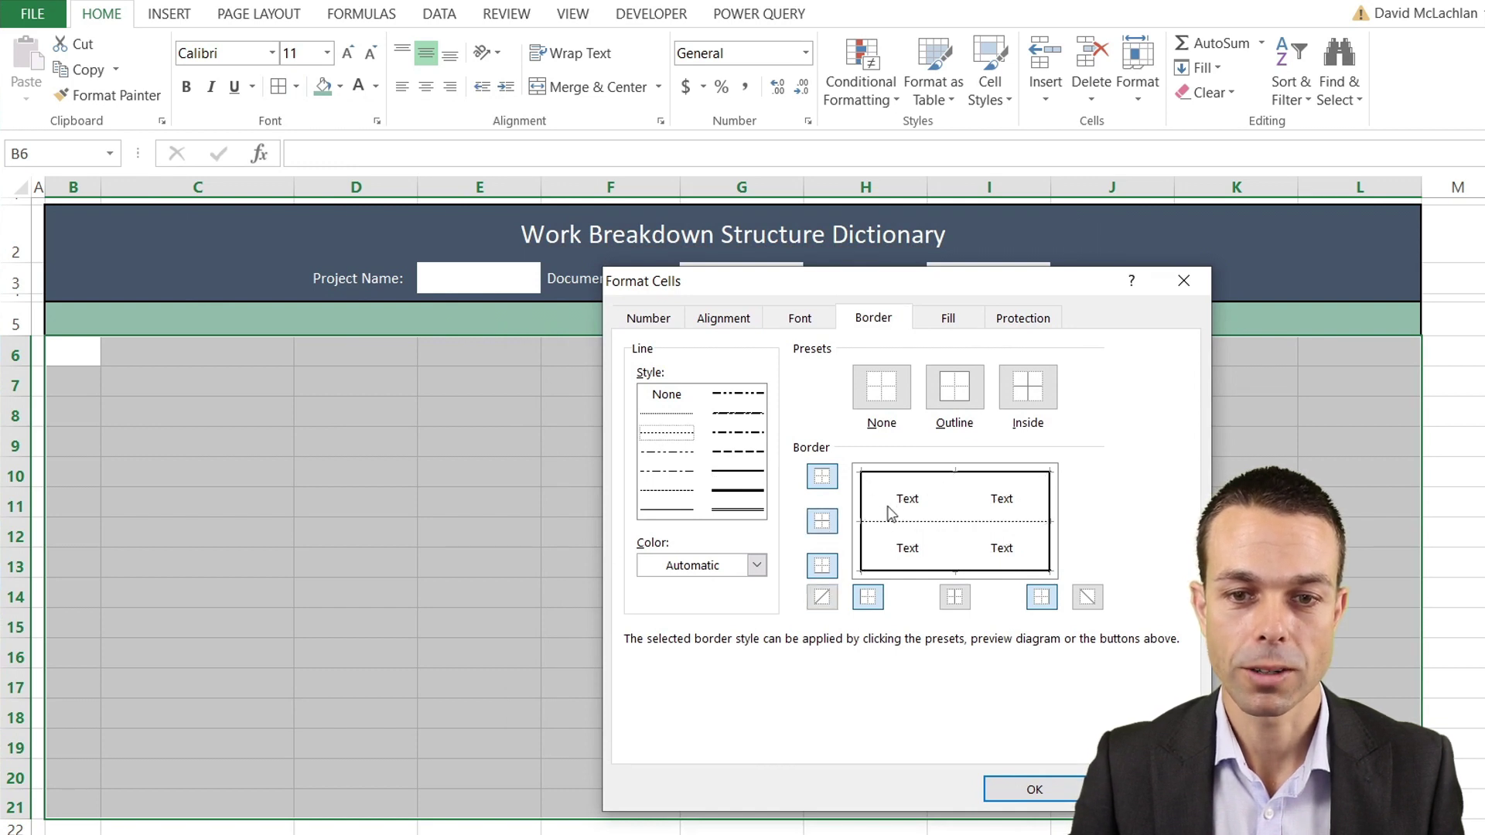
left_click(667, 510)
left_click(959, 512)
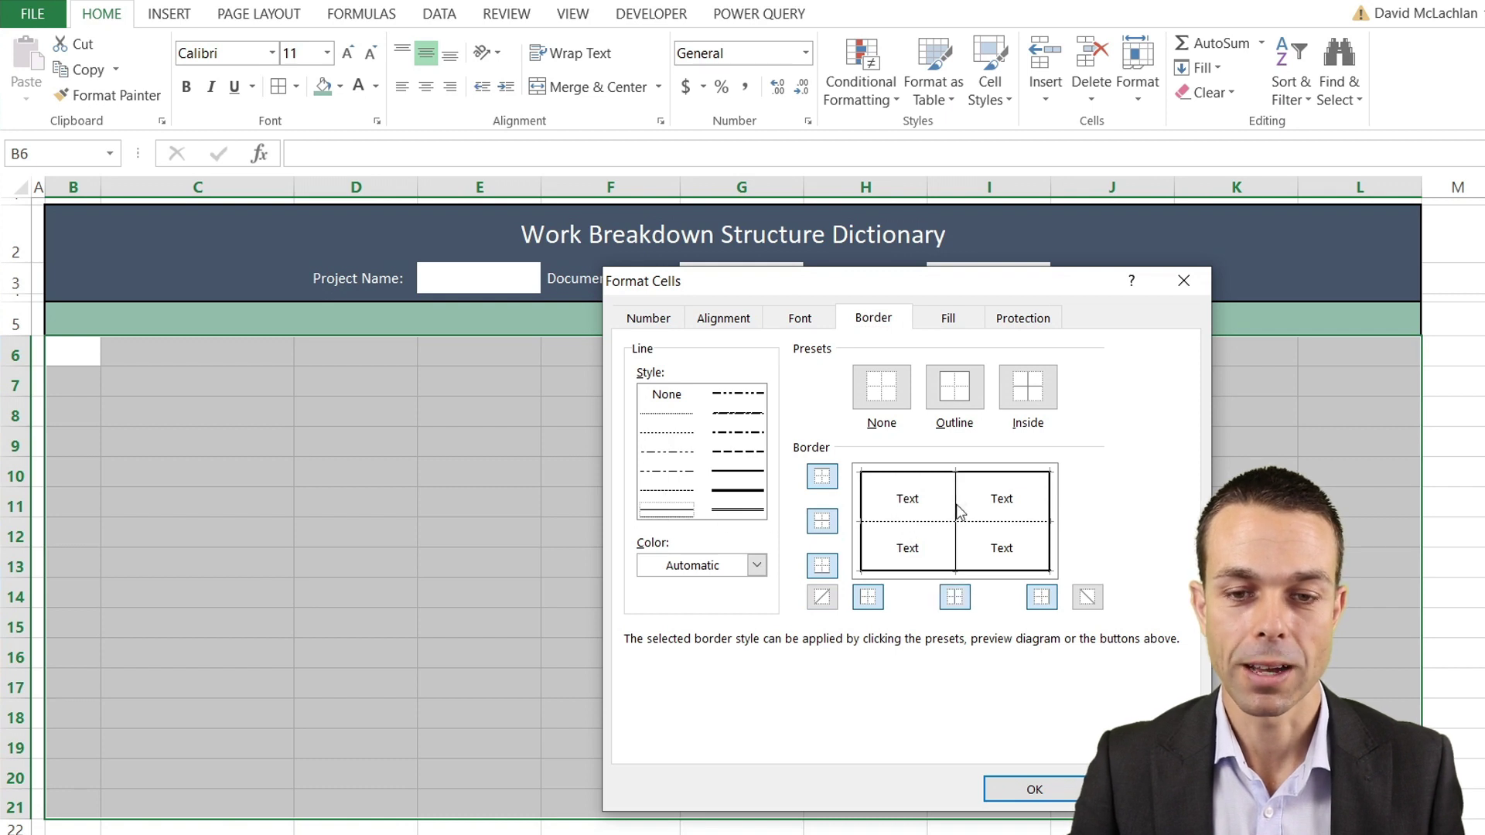
left_click(1037, 790)
left_click(737, 652)
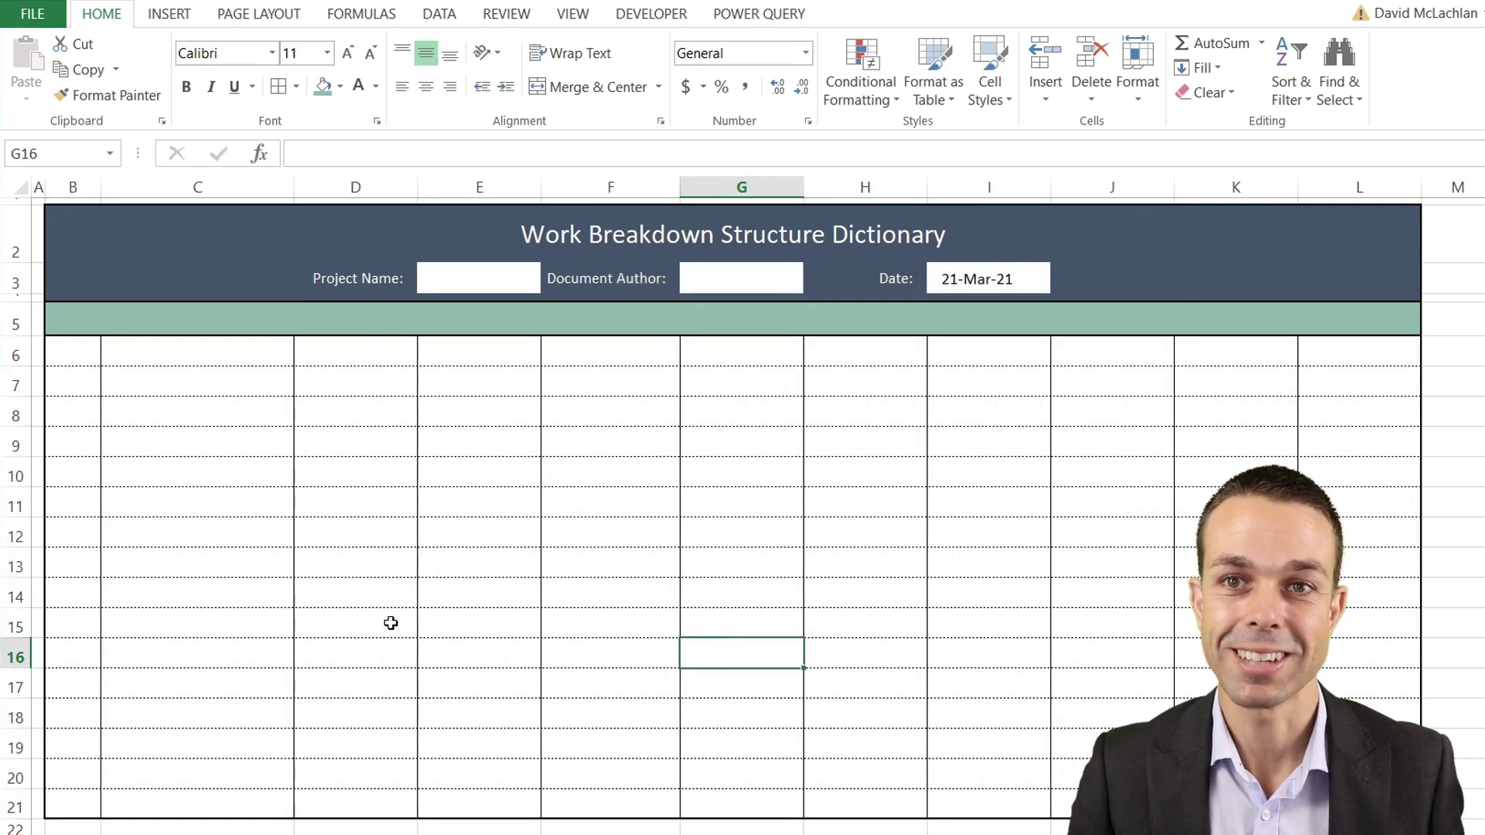
Apply outside borders to the Project Name, Document Author and Date input cells E3, G3, I3
left_click(480, 279)
left_click(741, 278, "ctrl")
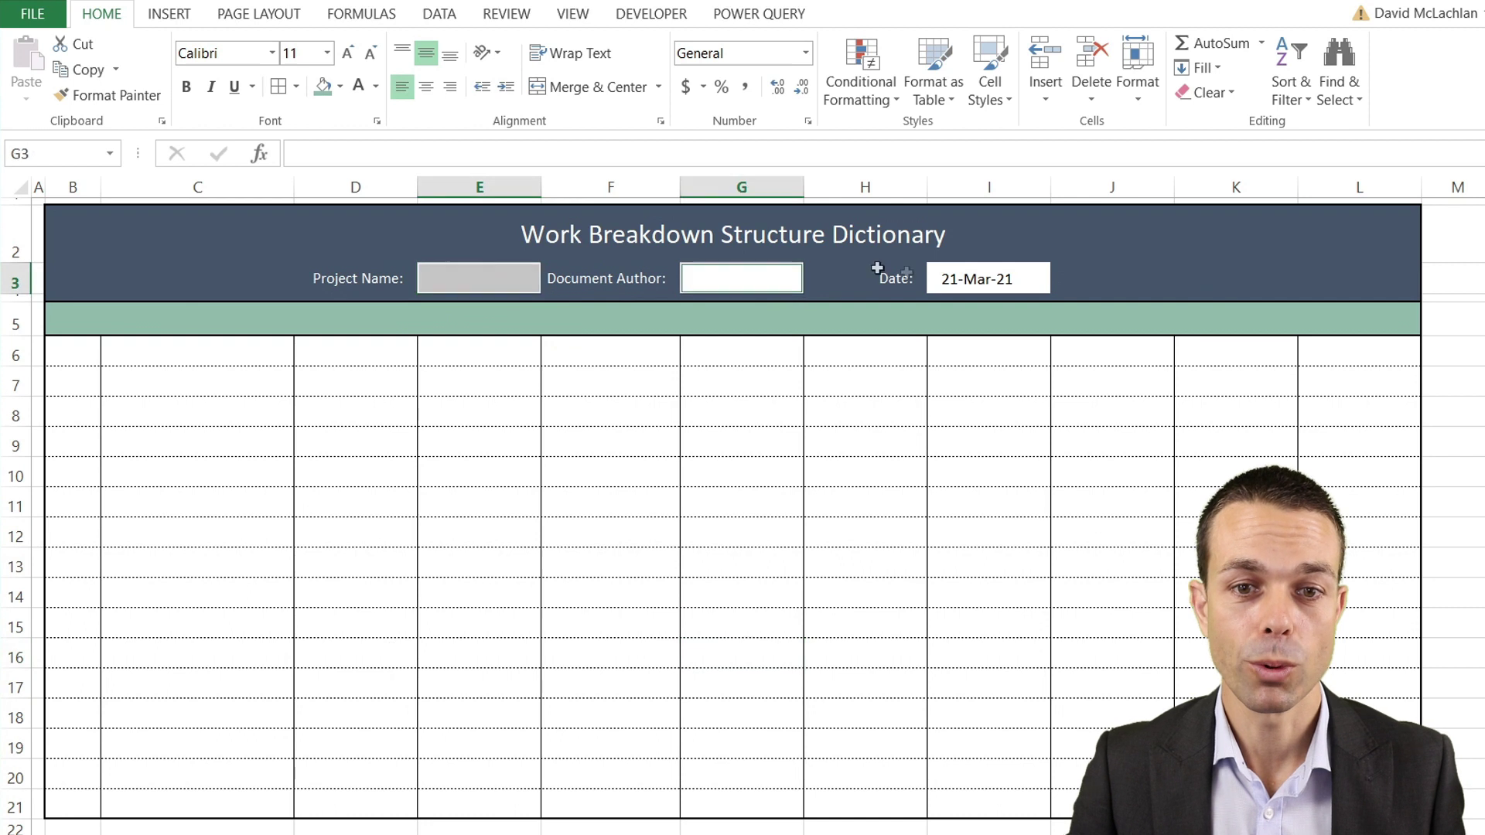
left_click(963, 283, "ctrl")
left_click(296, 87)
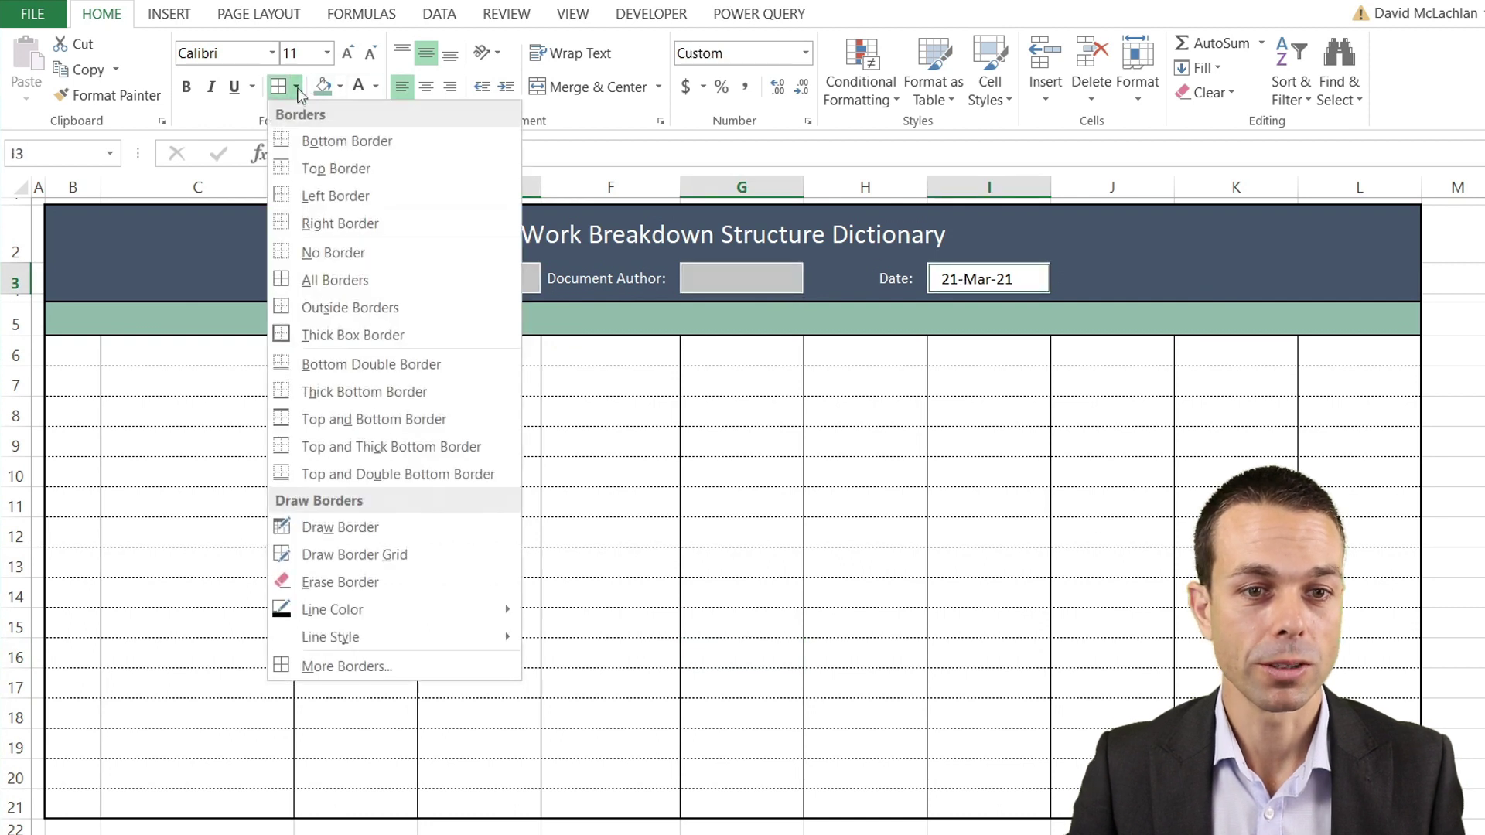
left_click(325, 308)
left_click(476, 393)
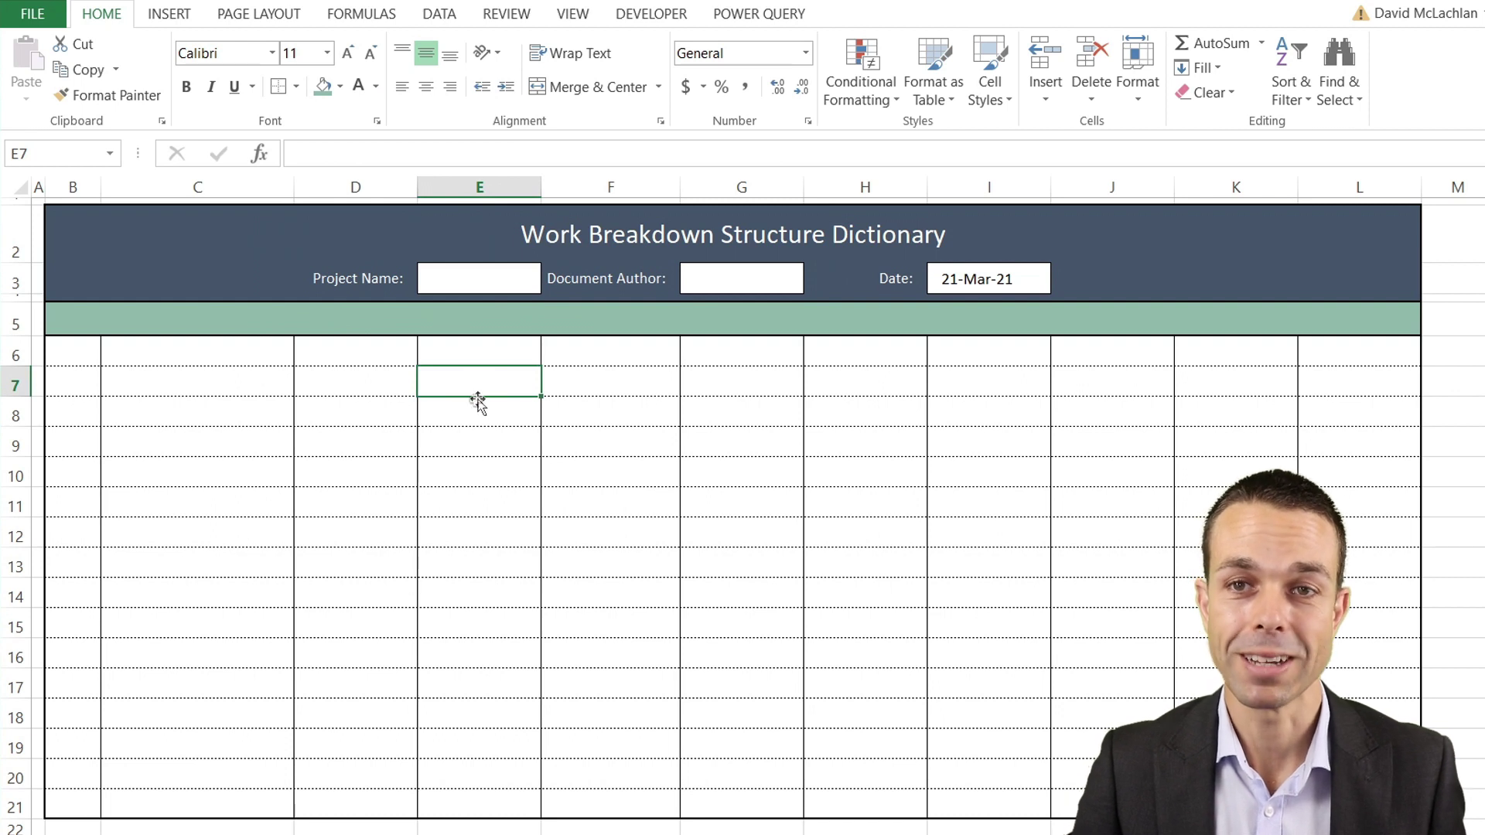
Enter the heading 'Unique ID' in cell B5
key("Up")
key("Up")
key("Left")
key("Left")
key("Left")
type("Un")
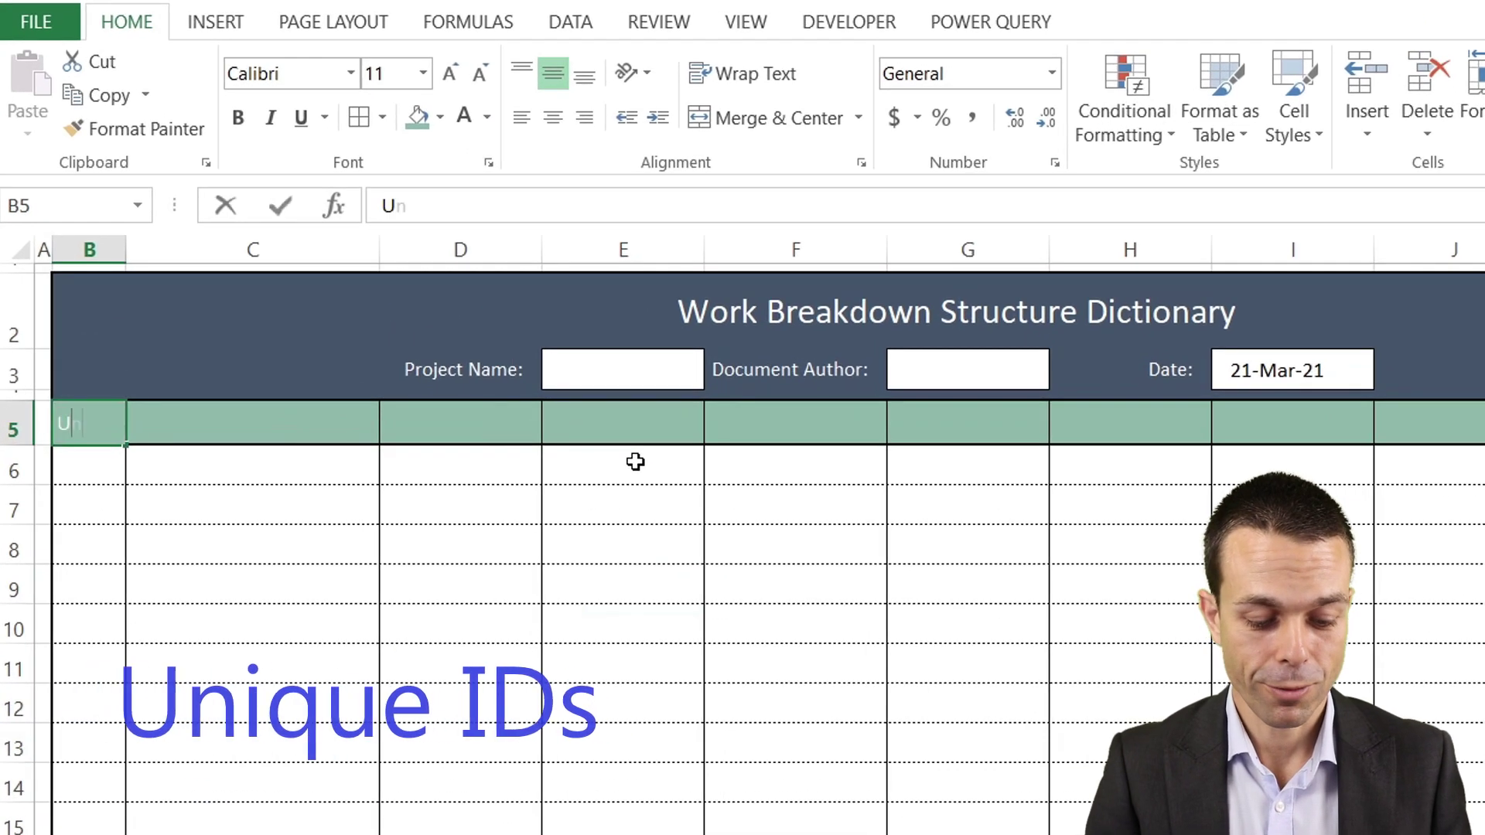
type("ique ID")
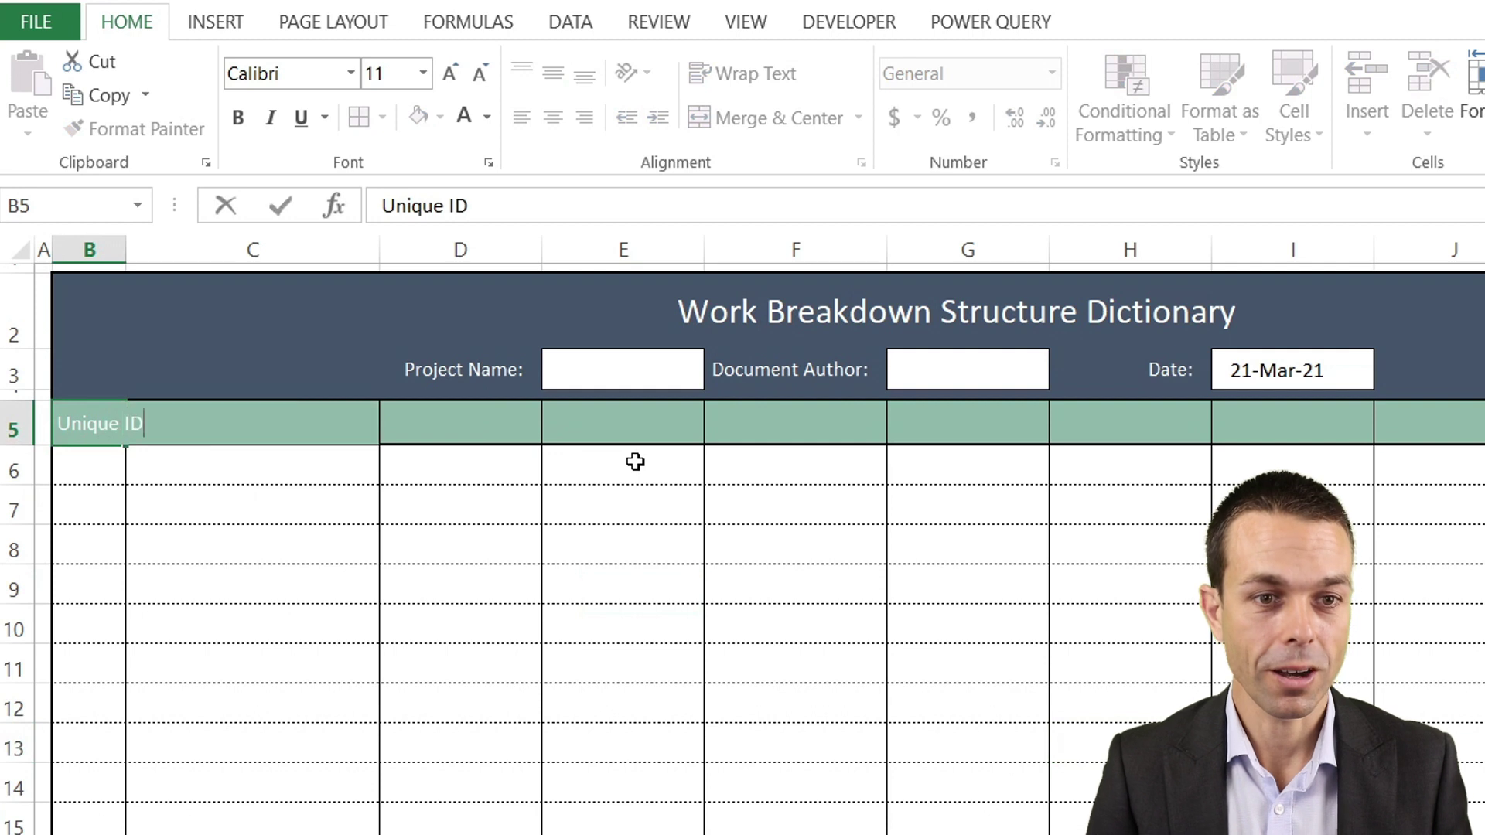
key("Return")
Turn on wrap text for B5:L21 and centre the Unique ID heading
left_click(86, 430)
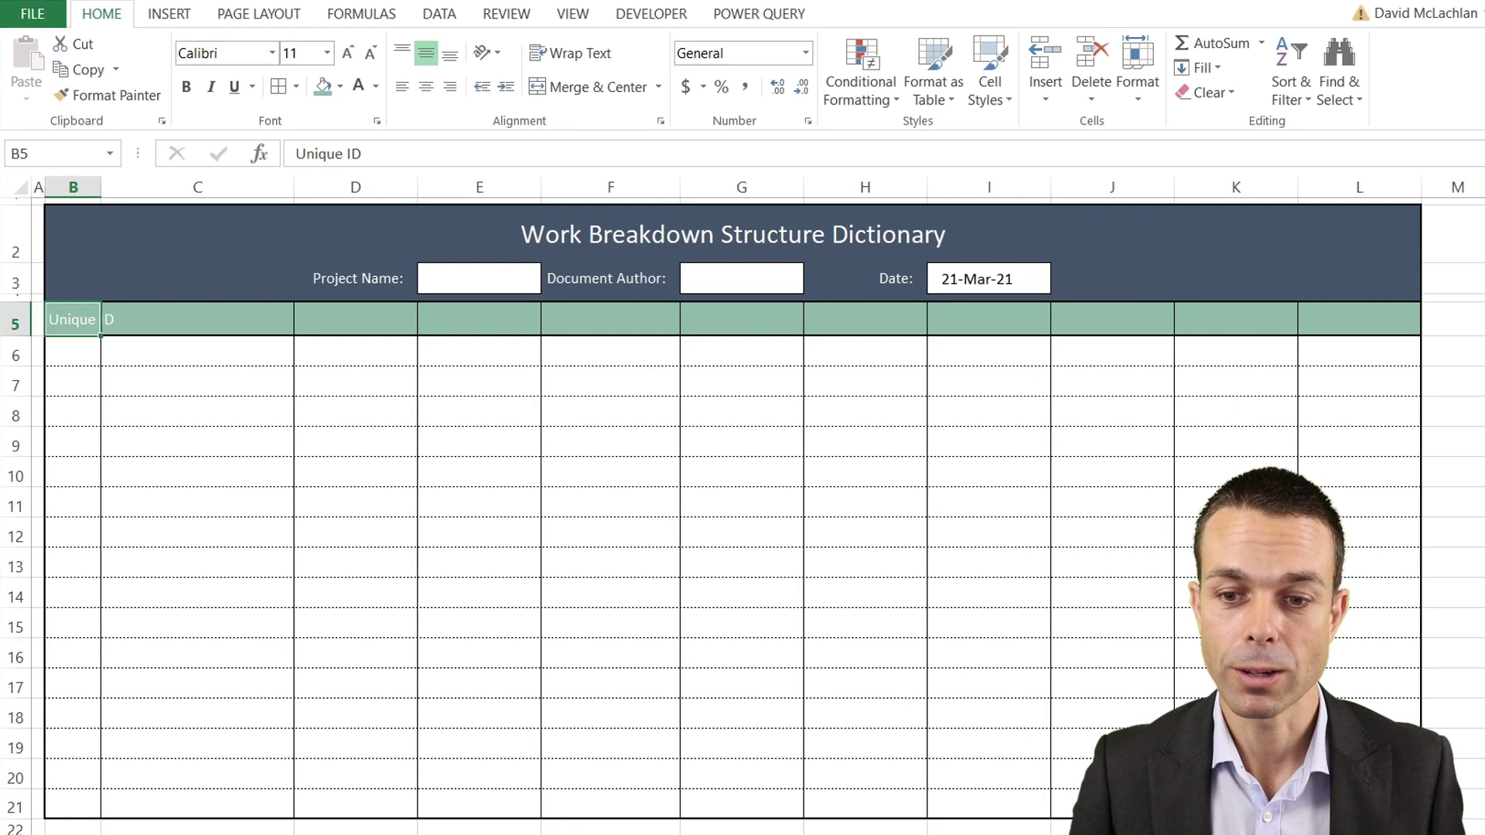
key("ctrl+shift+End")
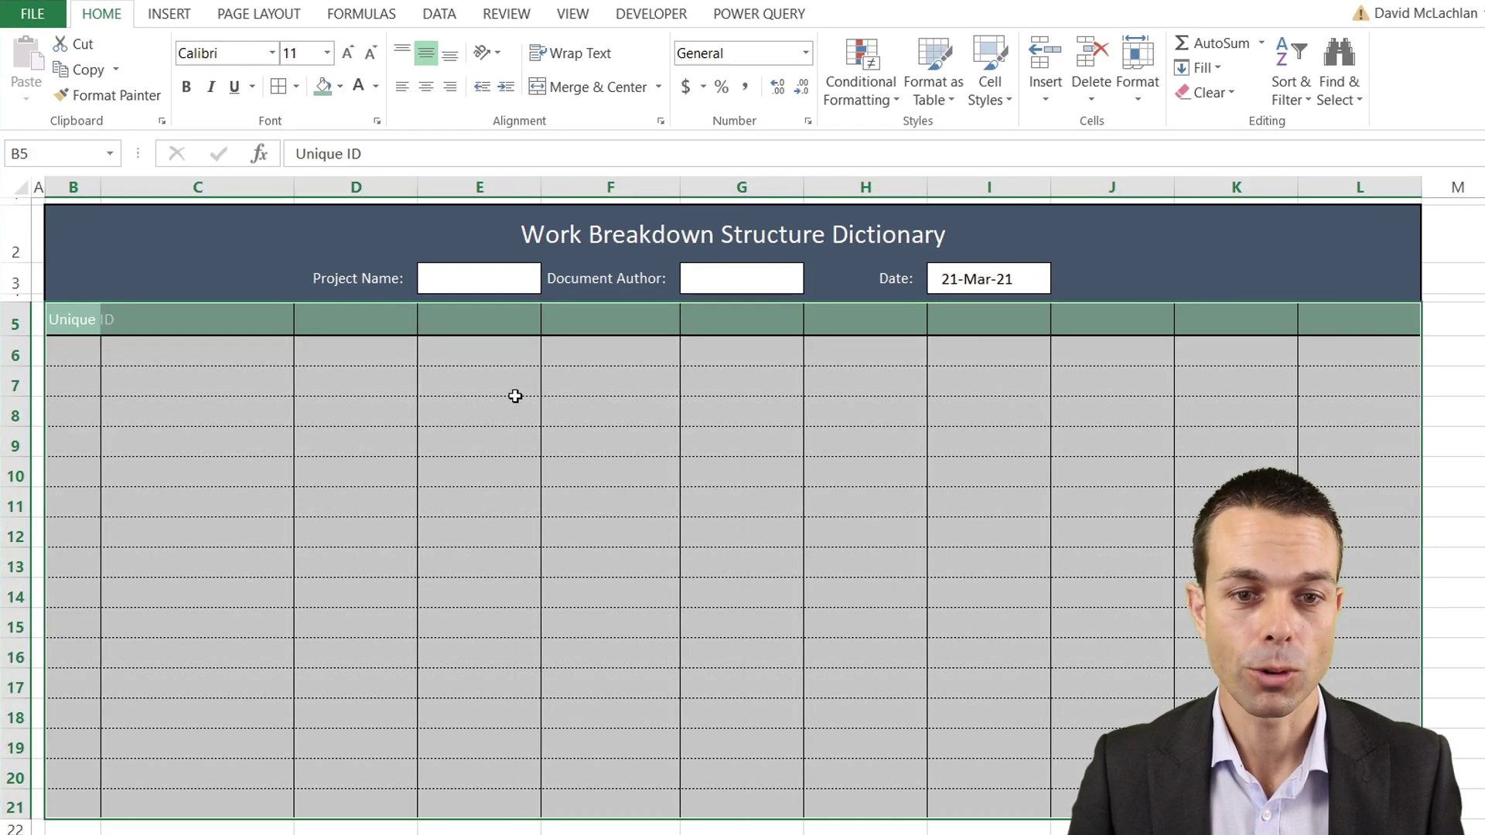
right_click(515, 396)
left_click(582, 754)
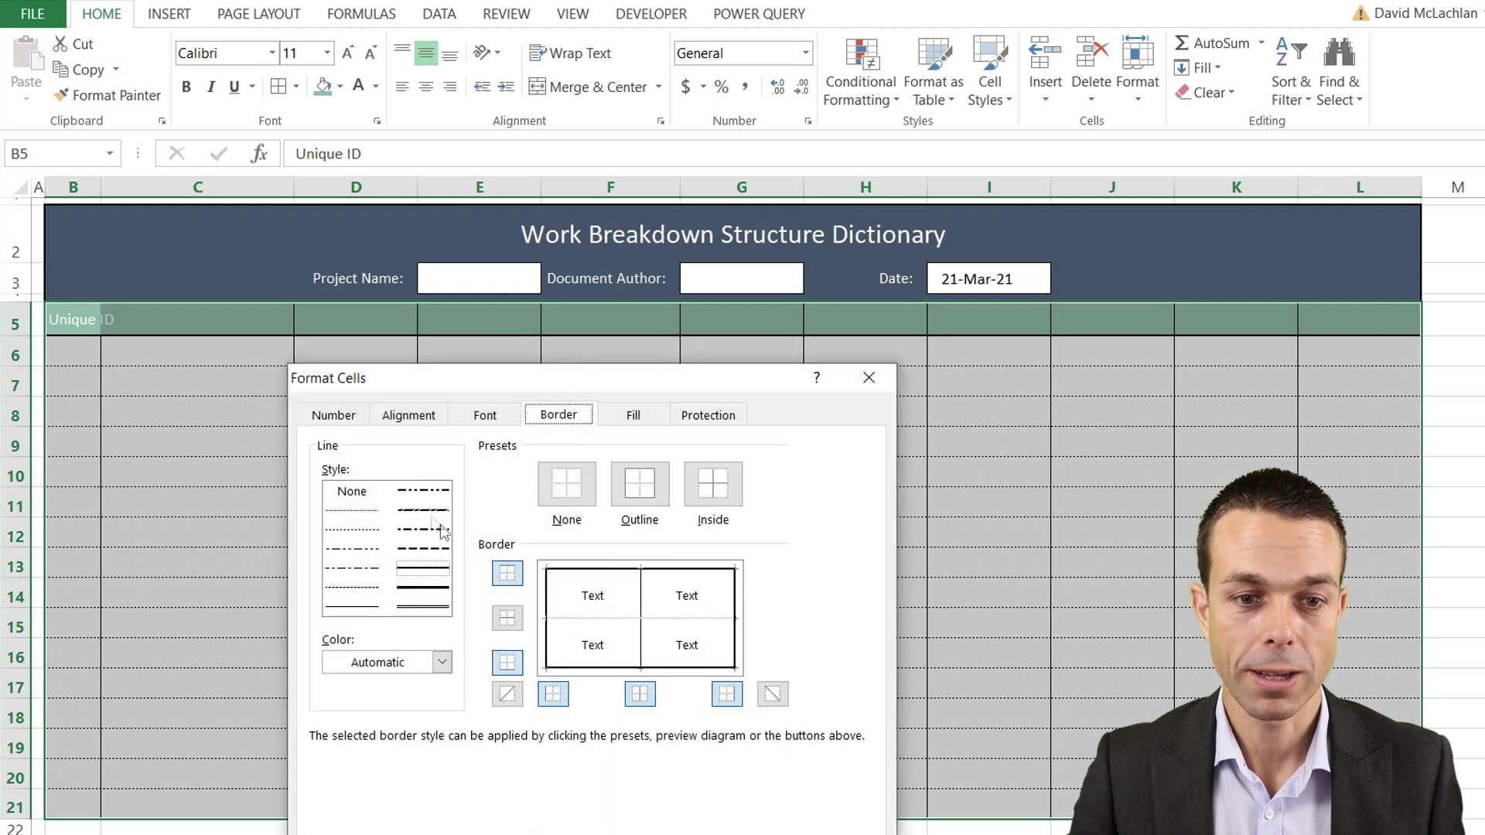
left_click(415, 412)
left_click(330, 620)
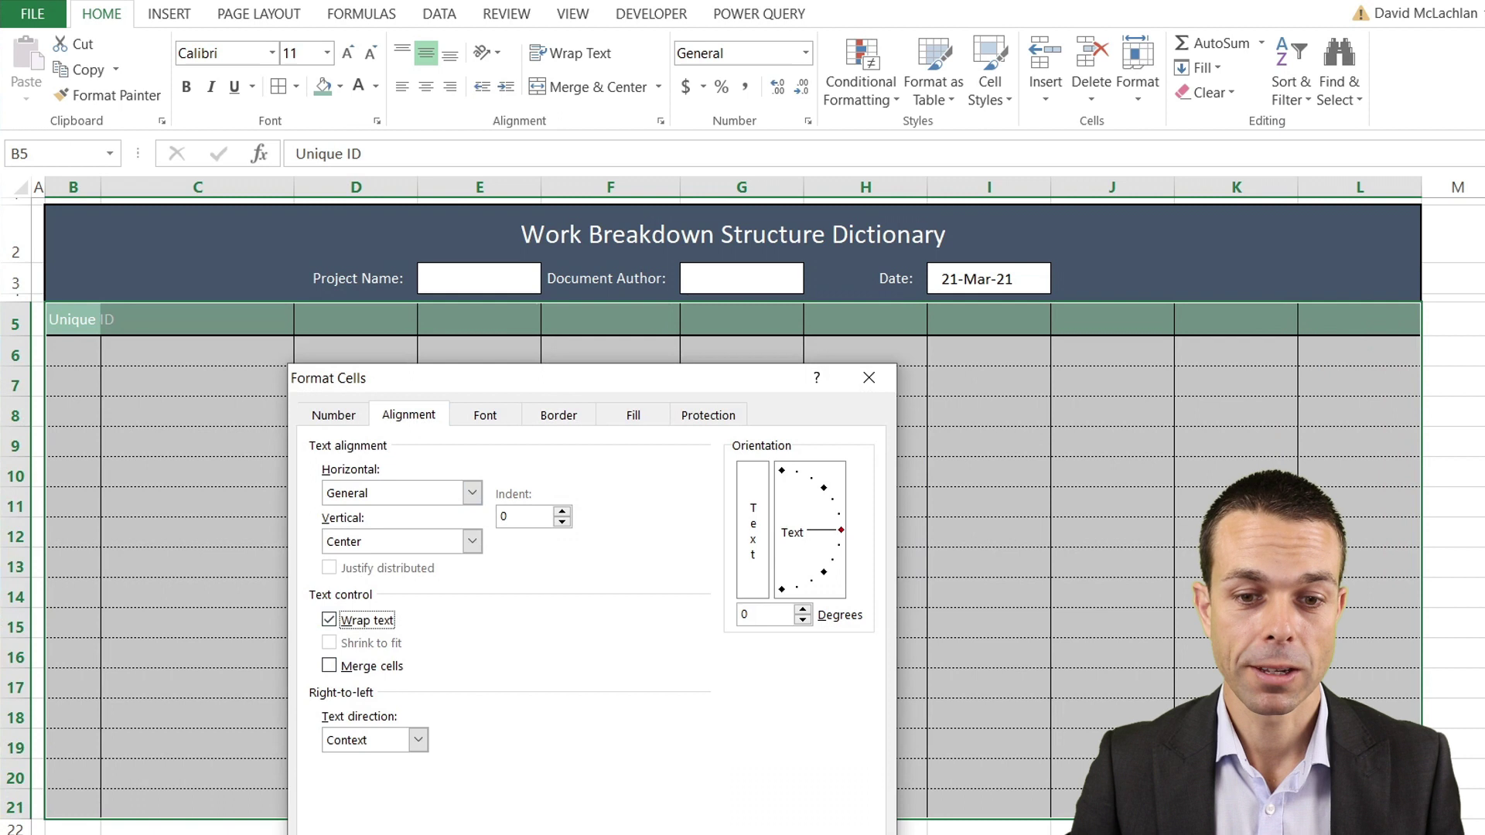
key("Return")
left_click(377, 495)
left_click(62, 318)
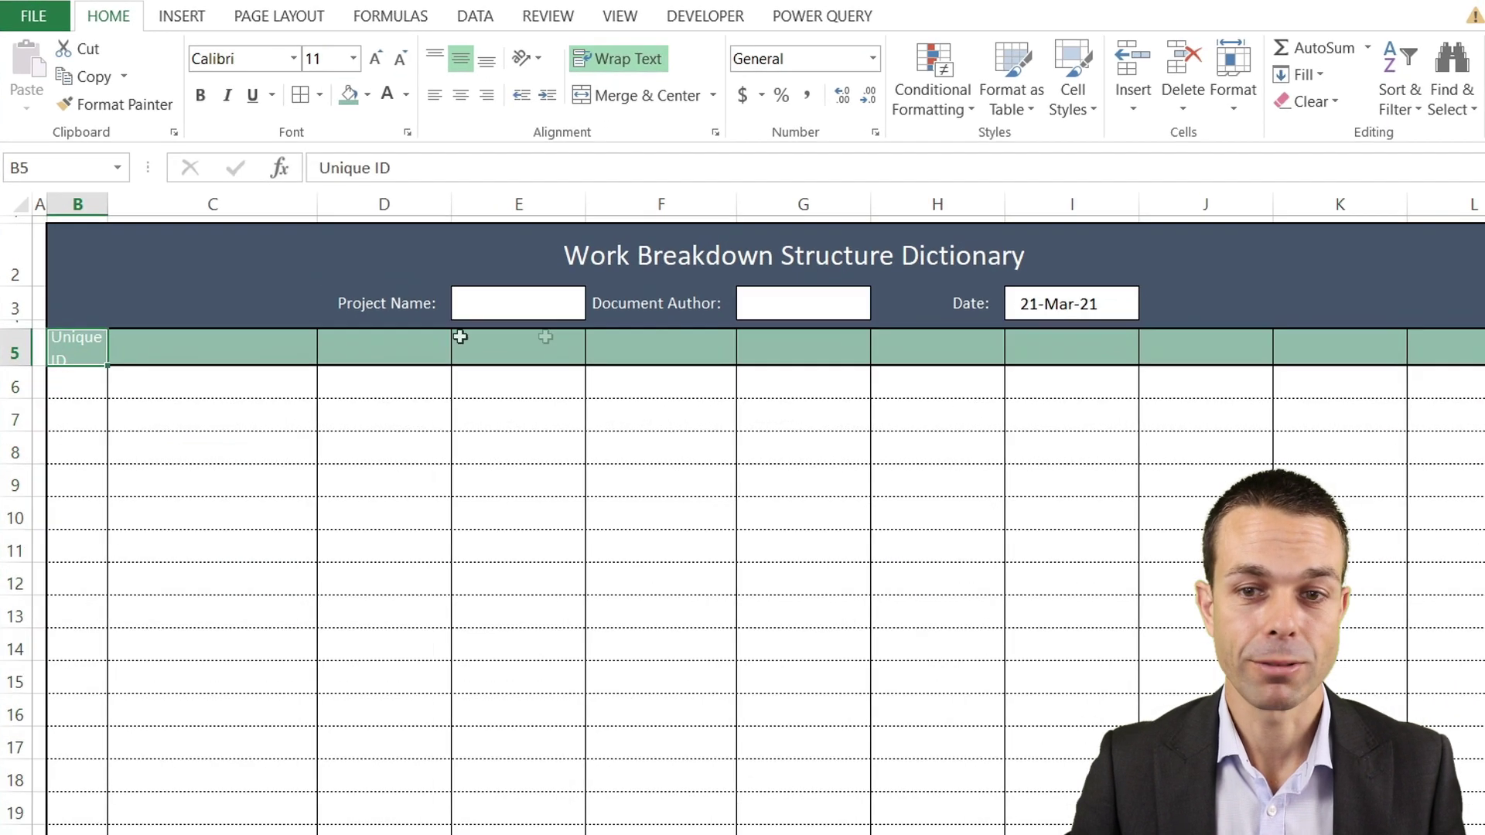
left_click(460, 95)
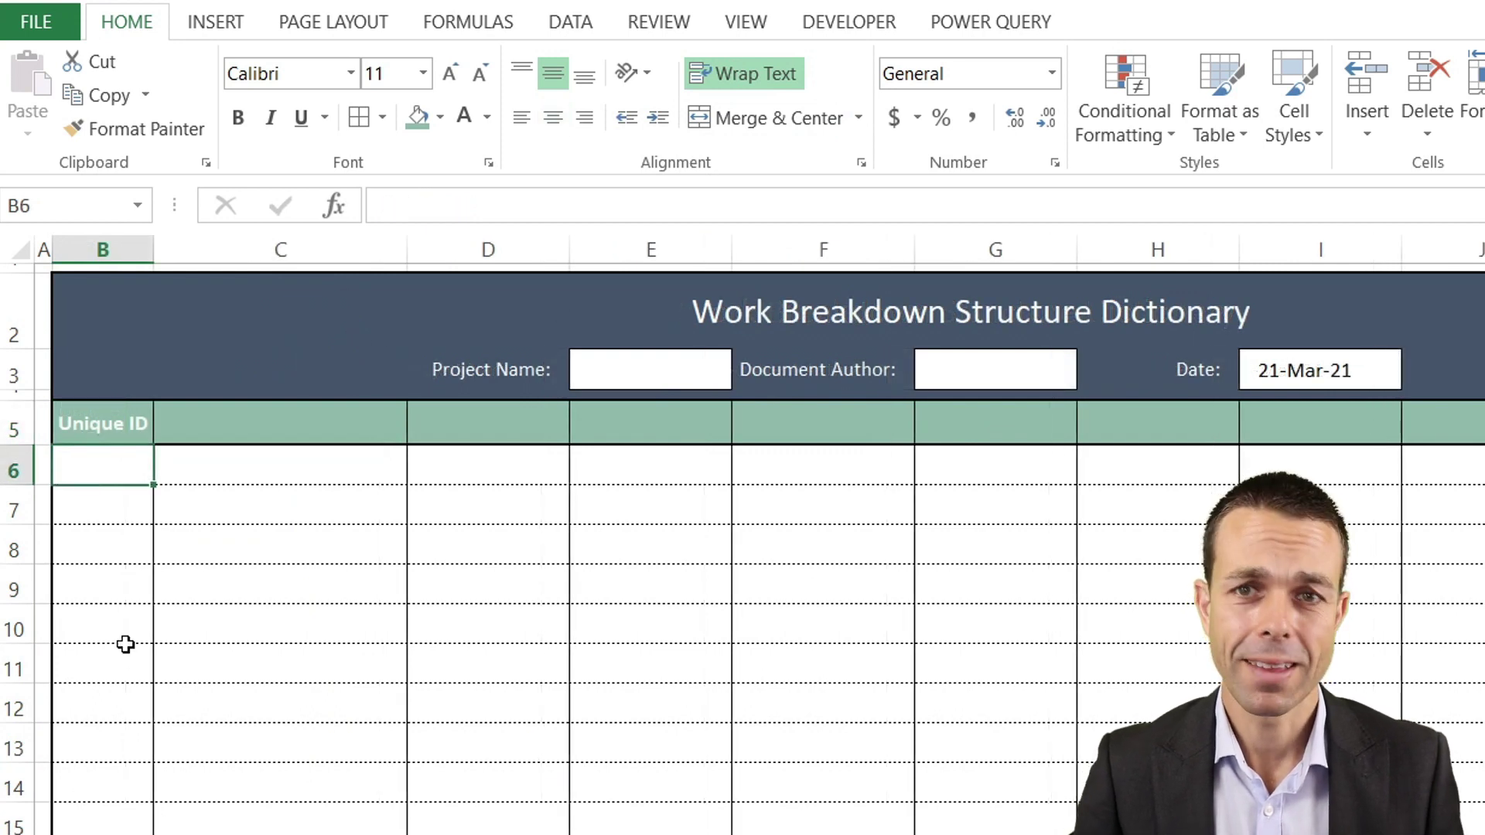
Enter the IDs 1, 1.1, 1.11, 1.12, 1.2 and 1.21 down B6:B11
type("1")
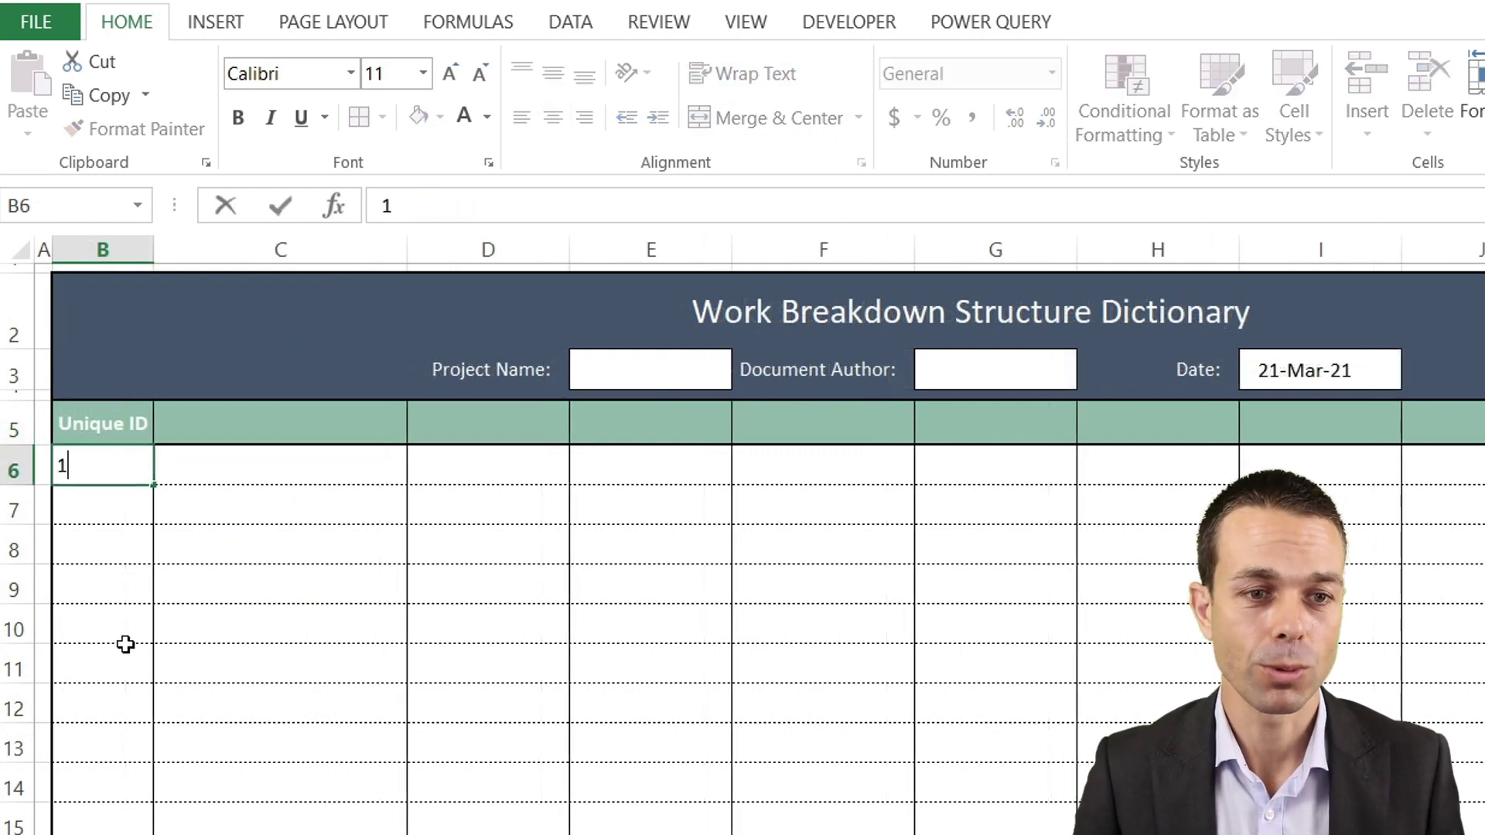
key("Return")
type("1.1")
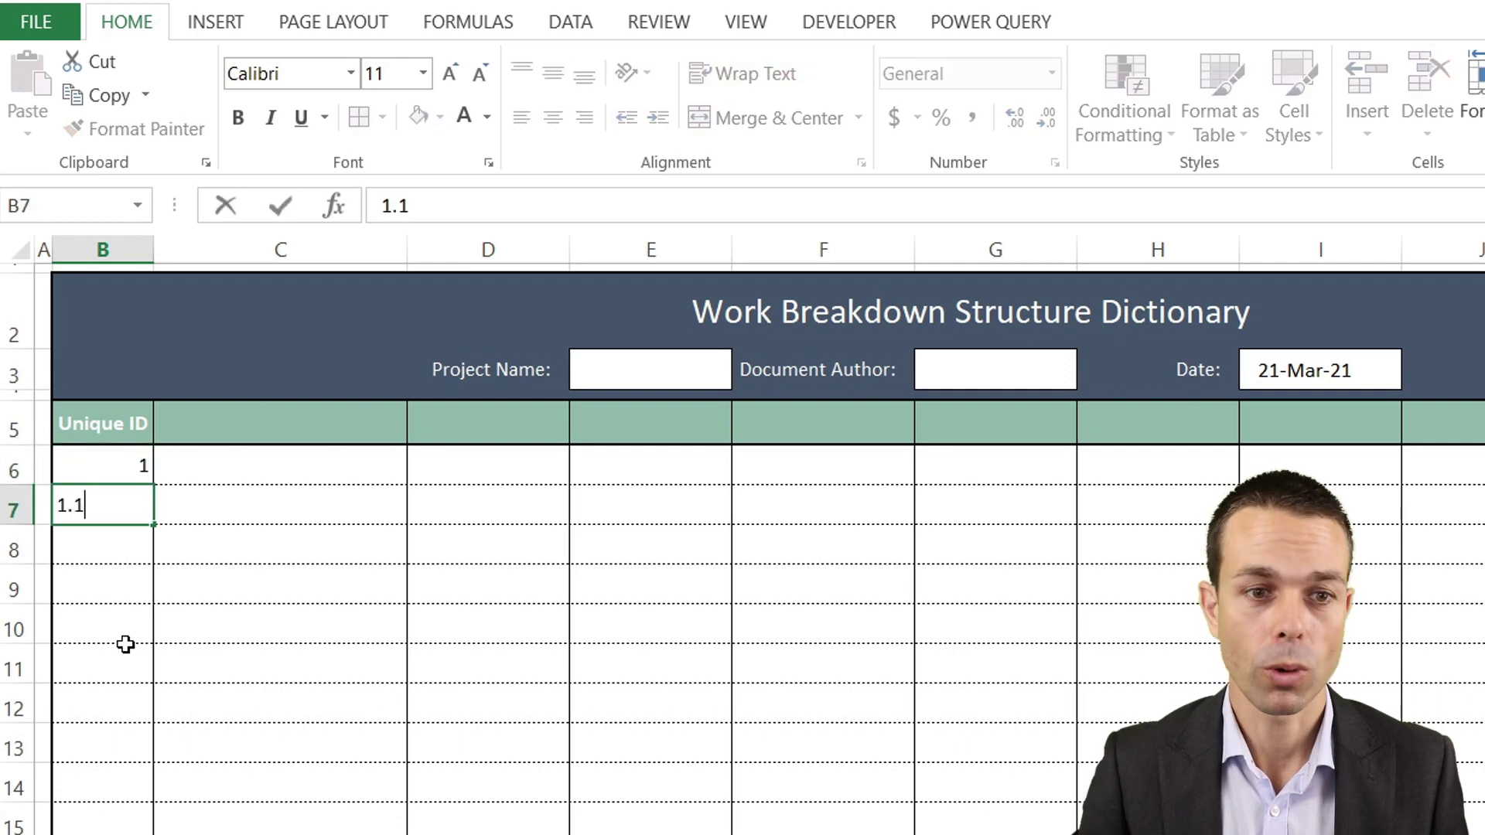
key("Return")
type("1.11")
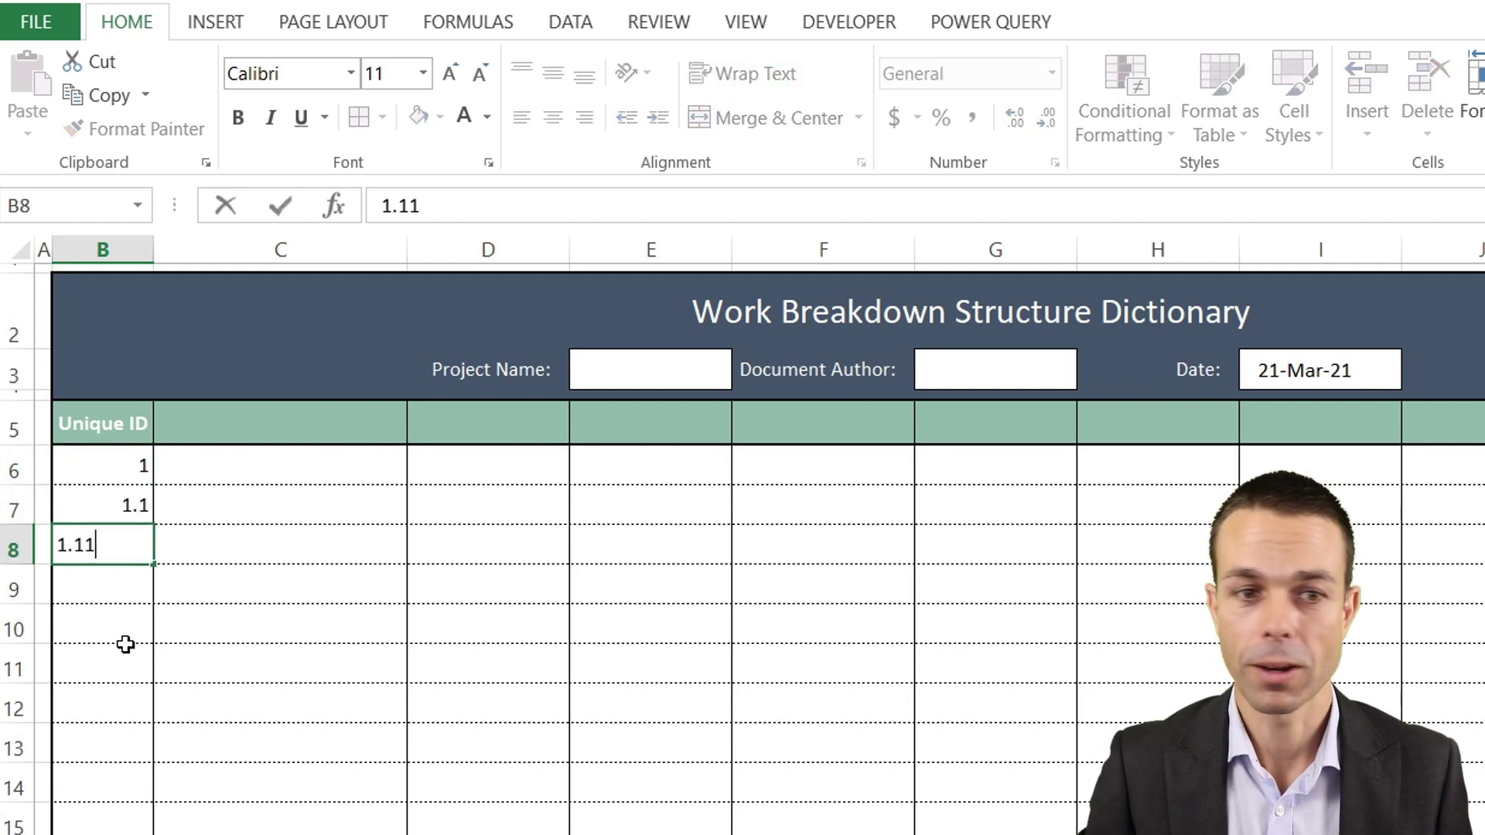
key("Return")
type("1.12")
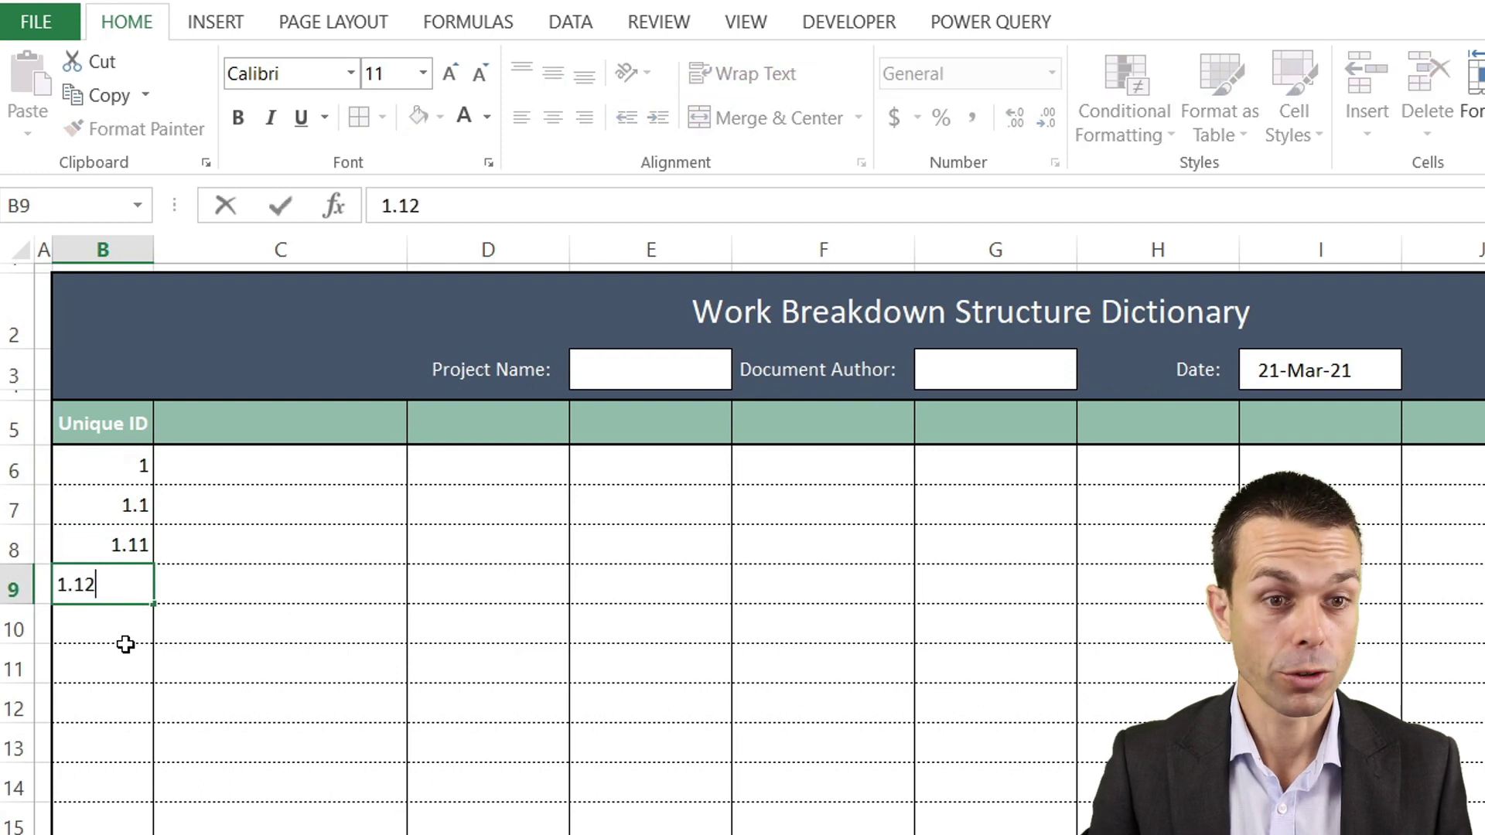
key("Return")
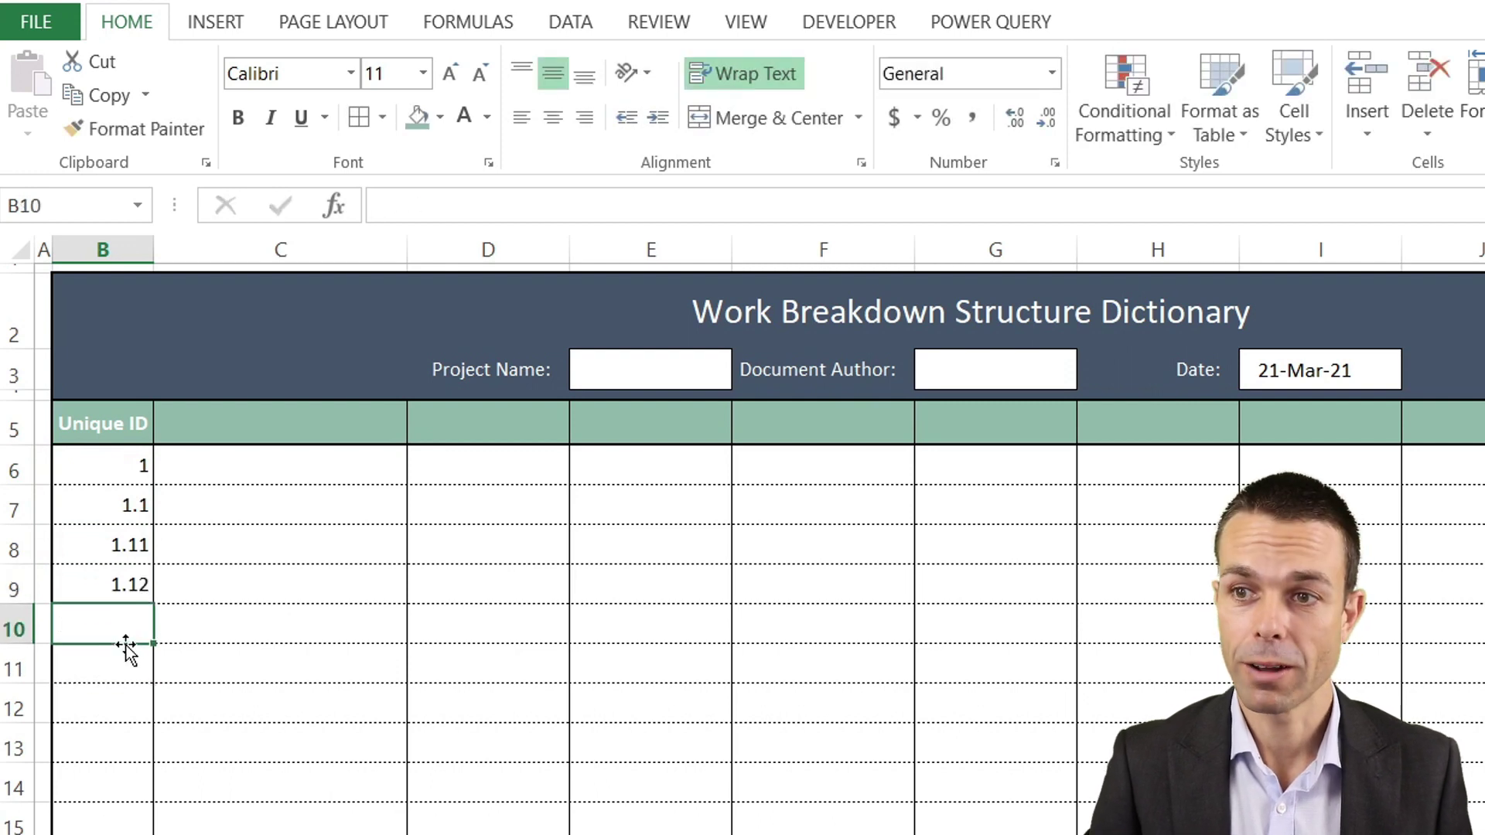
type("1.2")
key("Return")
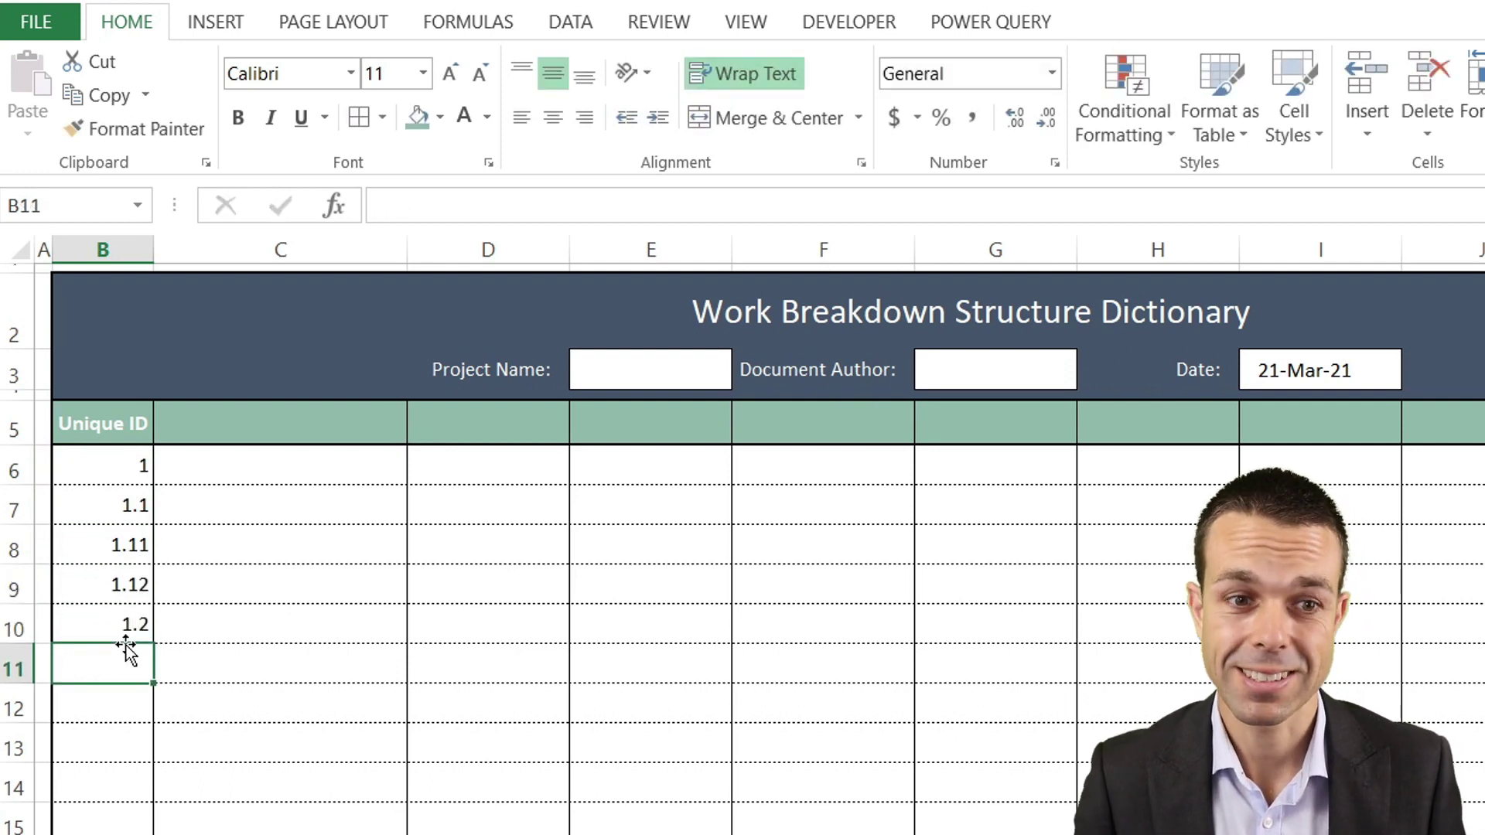
type("1.21")
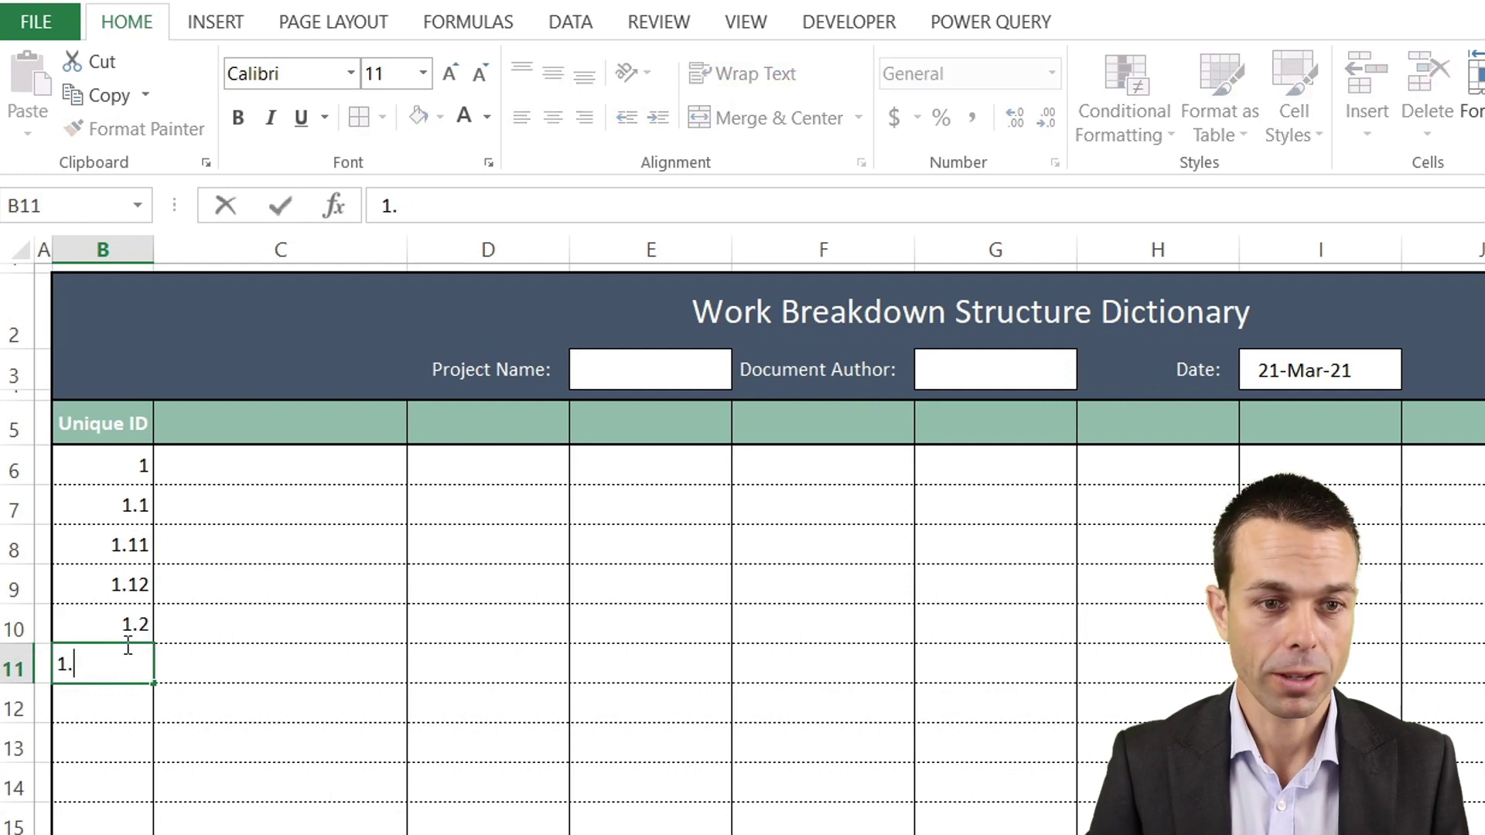
key("Return")
Label the descriptions Feature 1, Task and Sub-task starting in C6
key("Up")
key("Up")
key("Up")
key("Up")
key("Up")
key("Up")
key("Right")
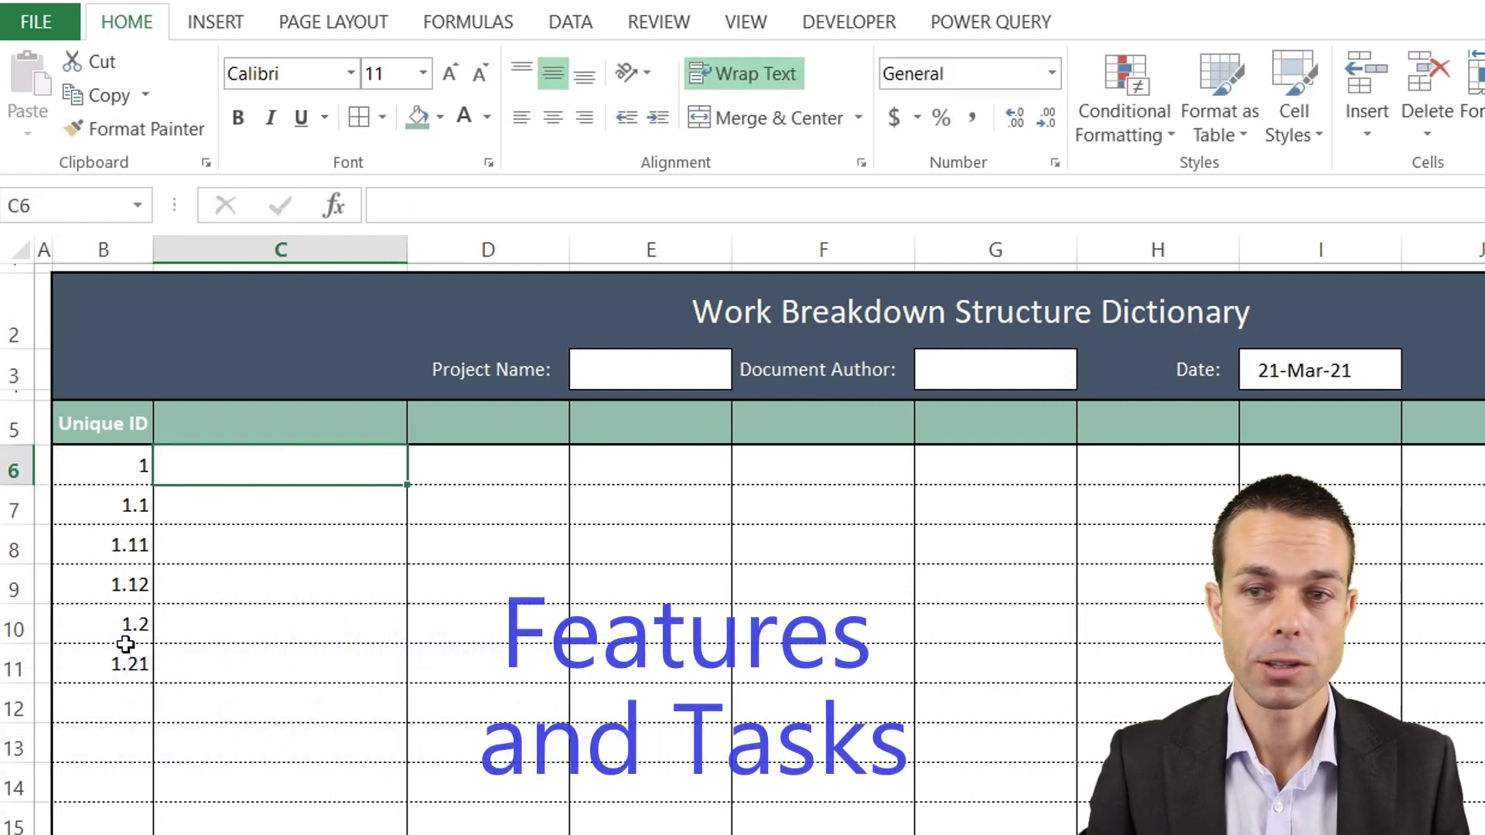
type("Feature 1")
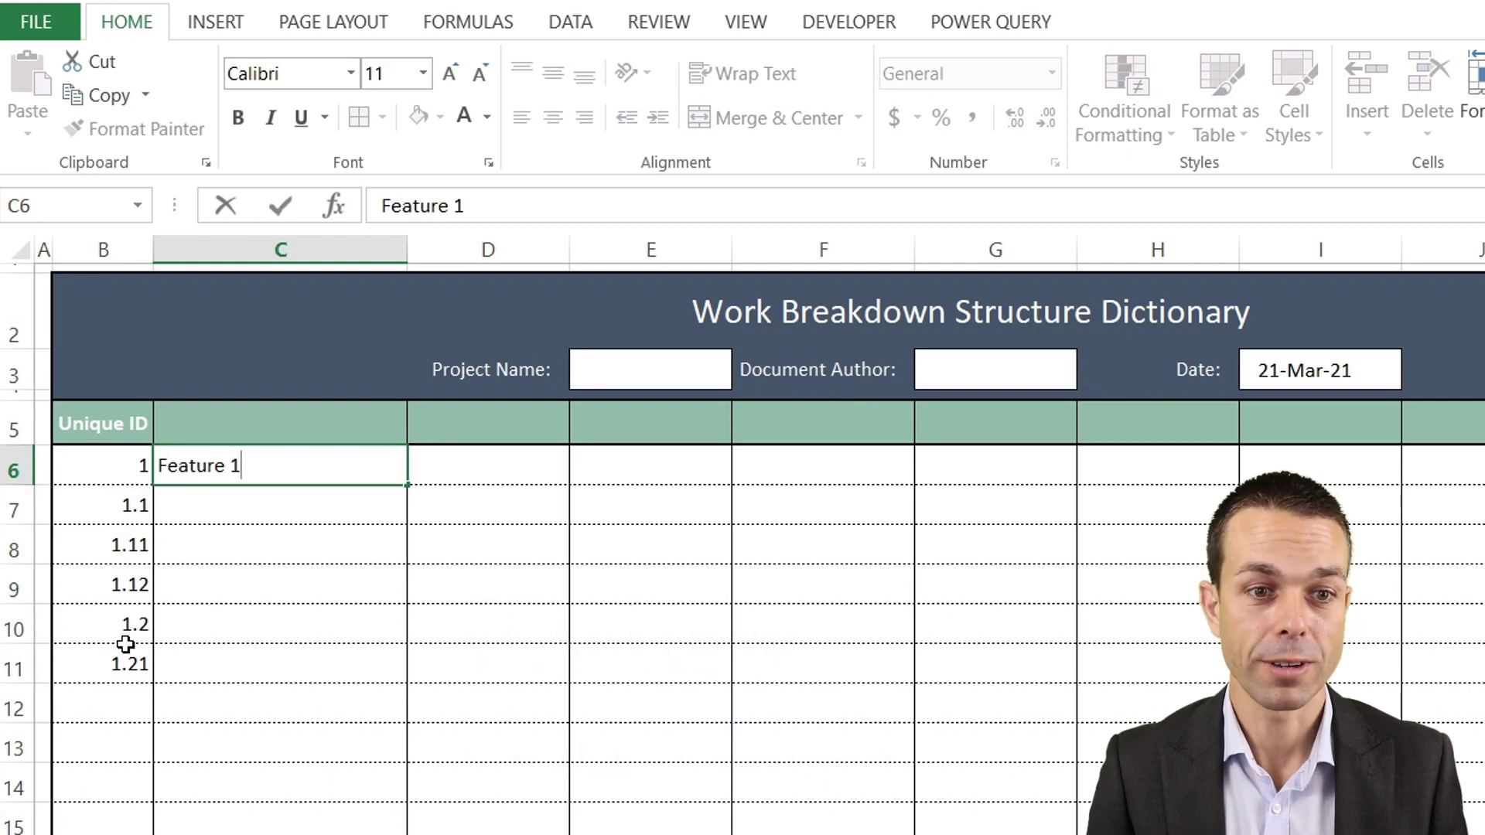
key("Return")
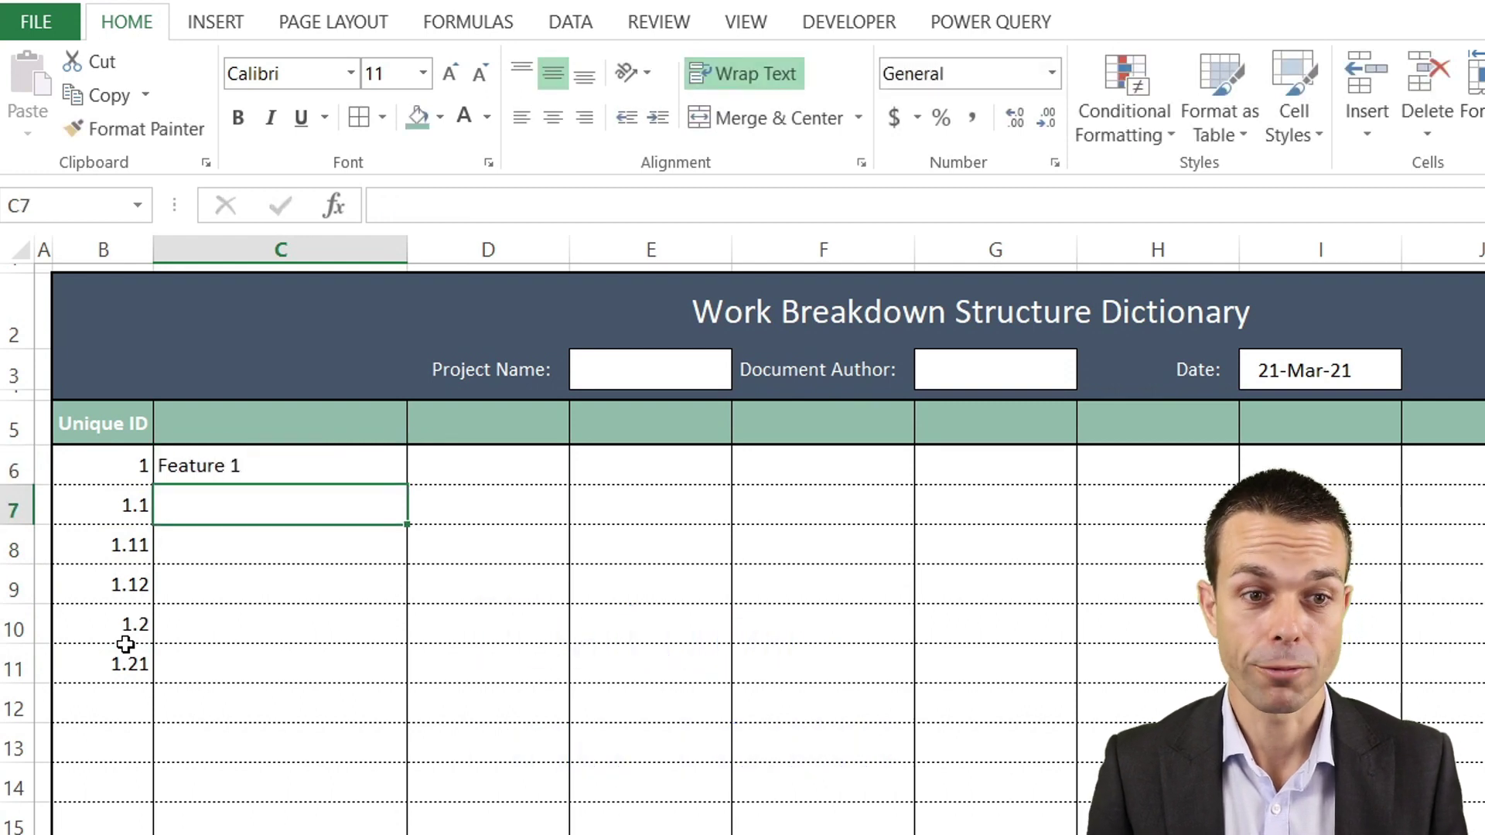
type("Task")
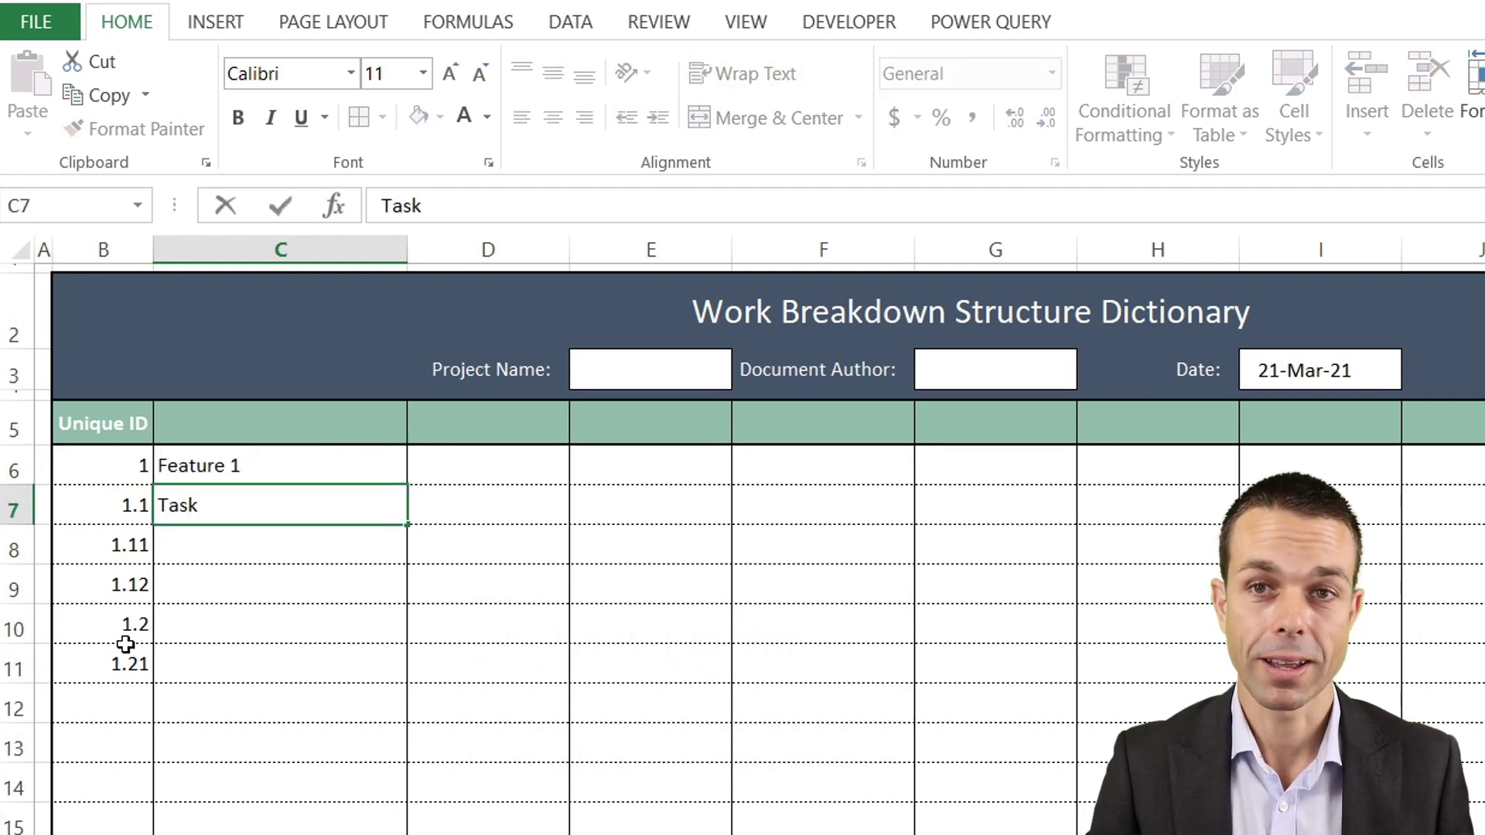
key("Return")
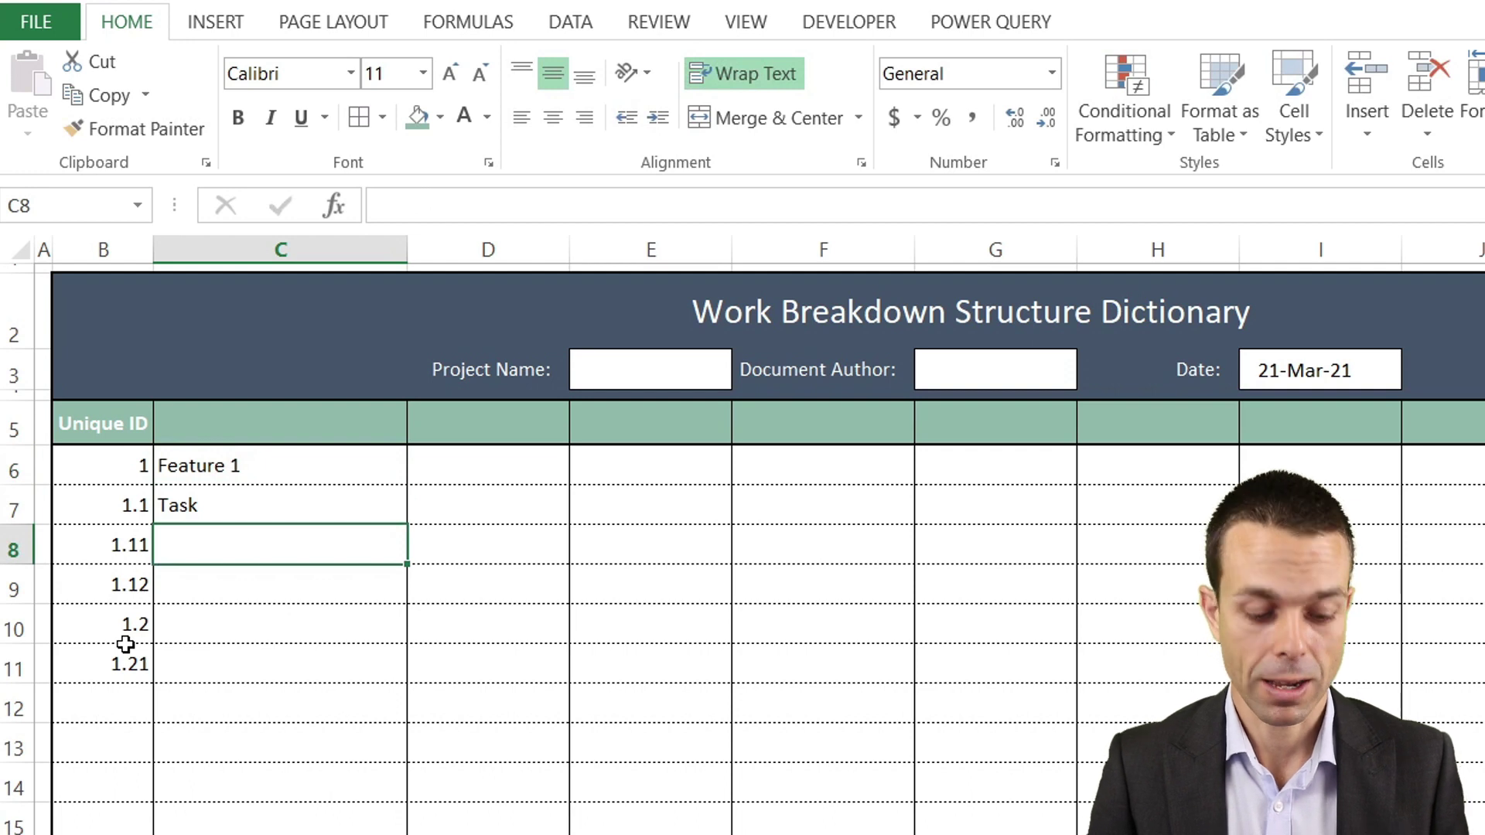
type("Sub")
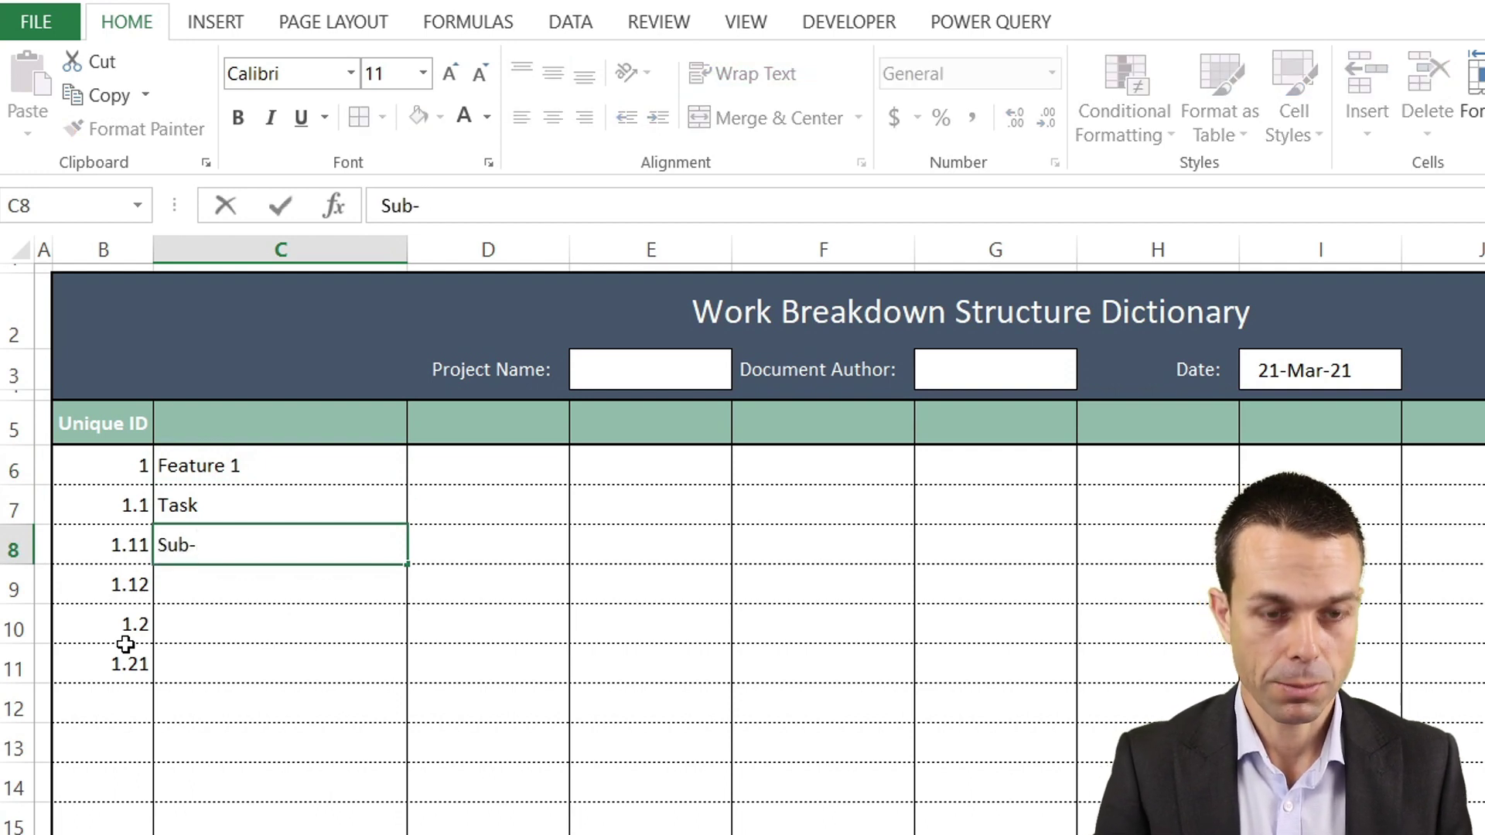
type("-task")
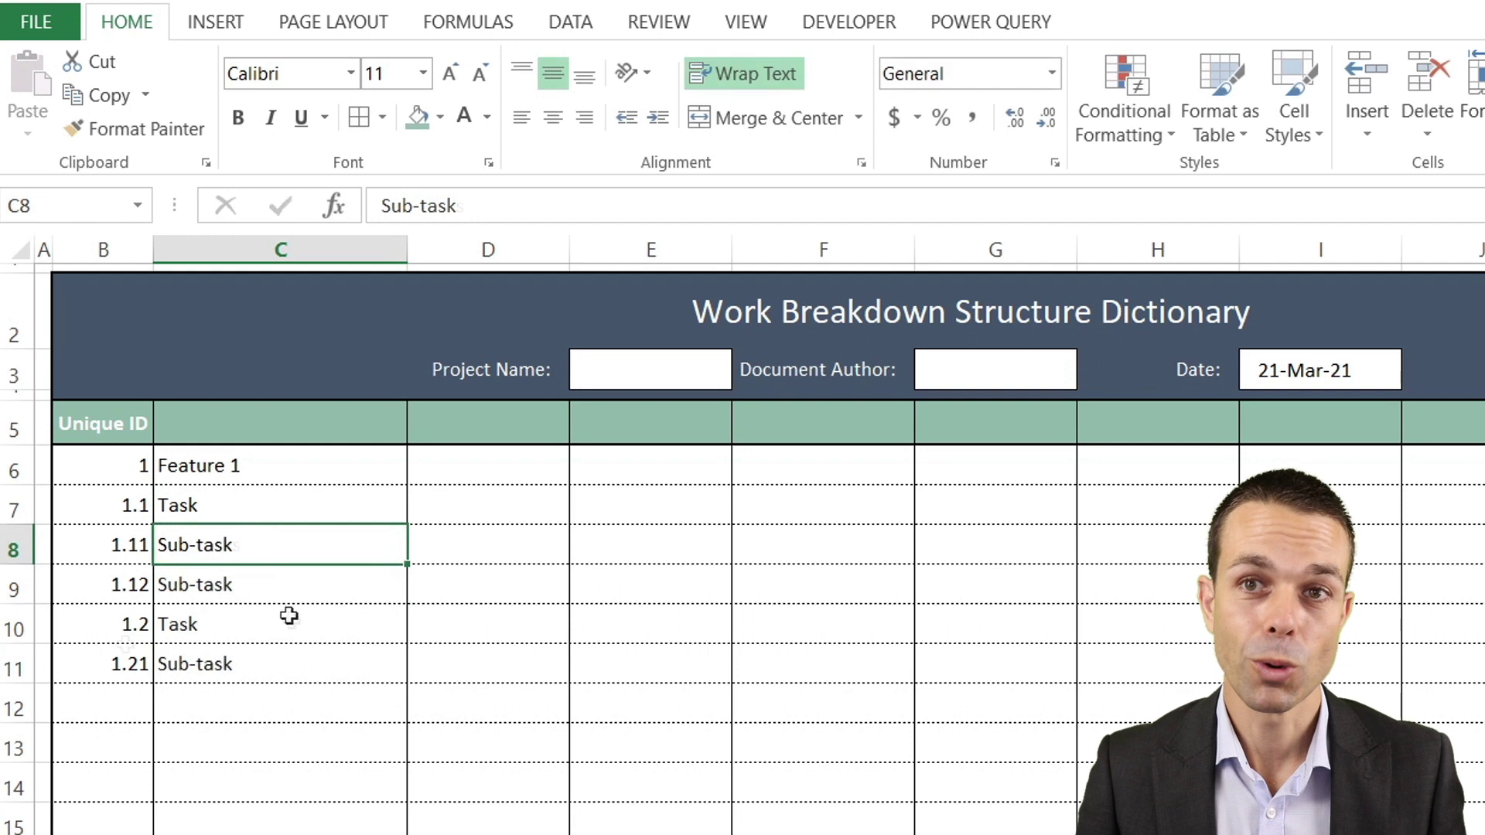
Indent the ID column B6:B15 and keep it right-aligned
left_click_drag(280, 558, 269, 576)
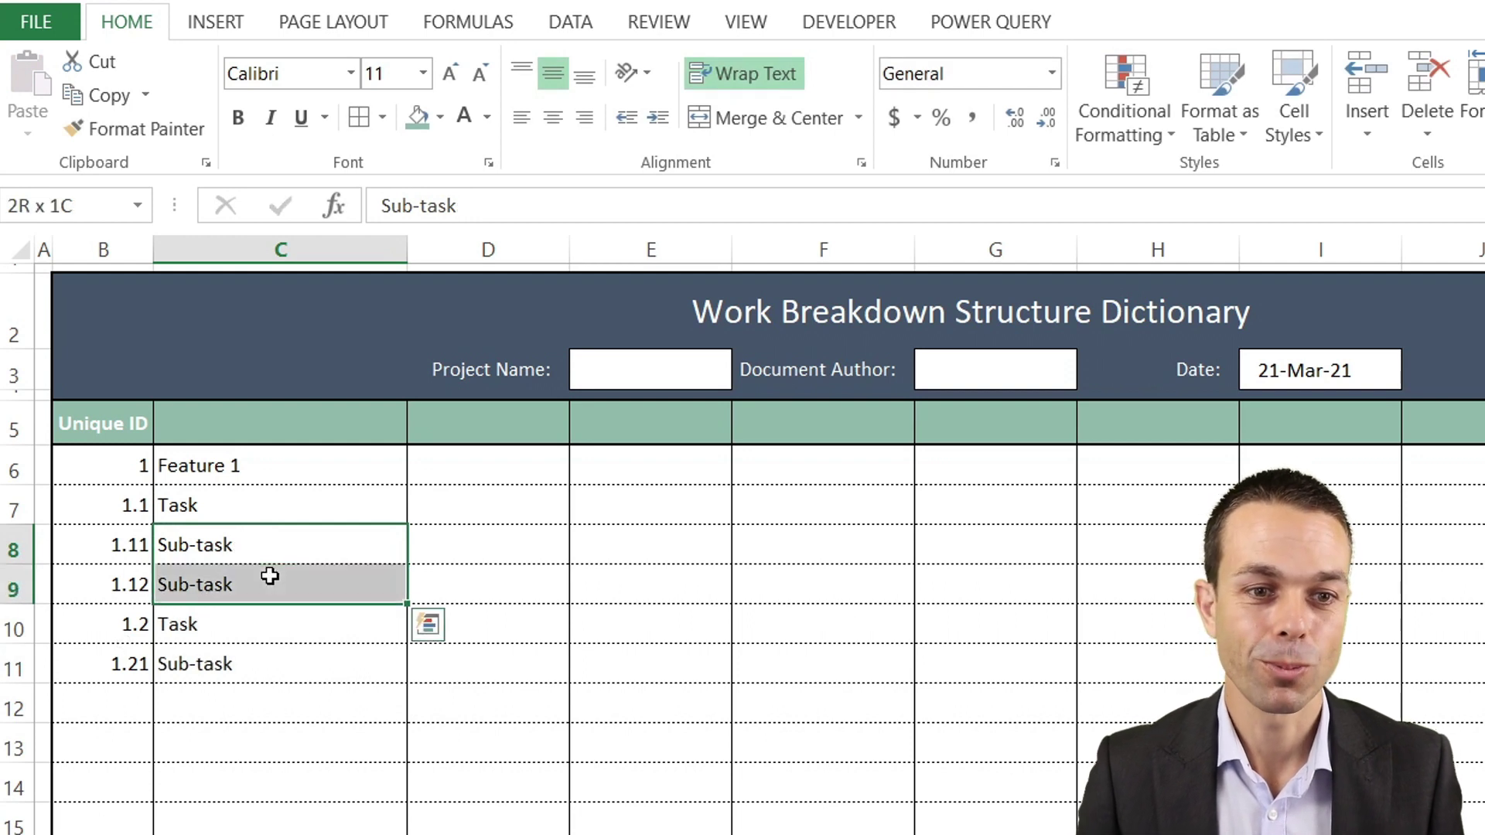
left_click(217, 506)
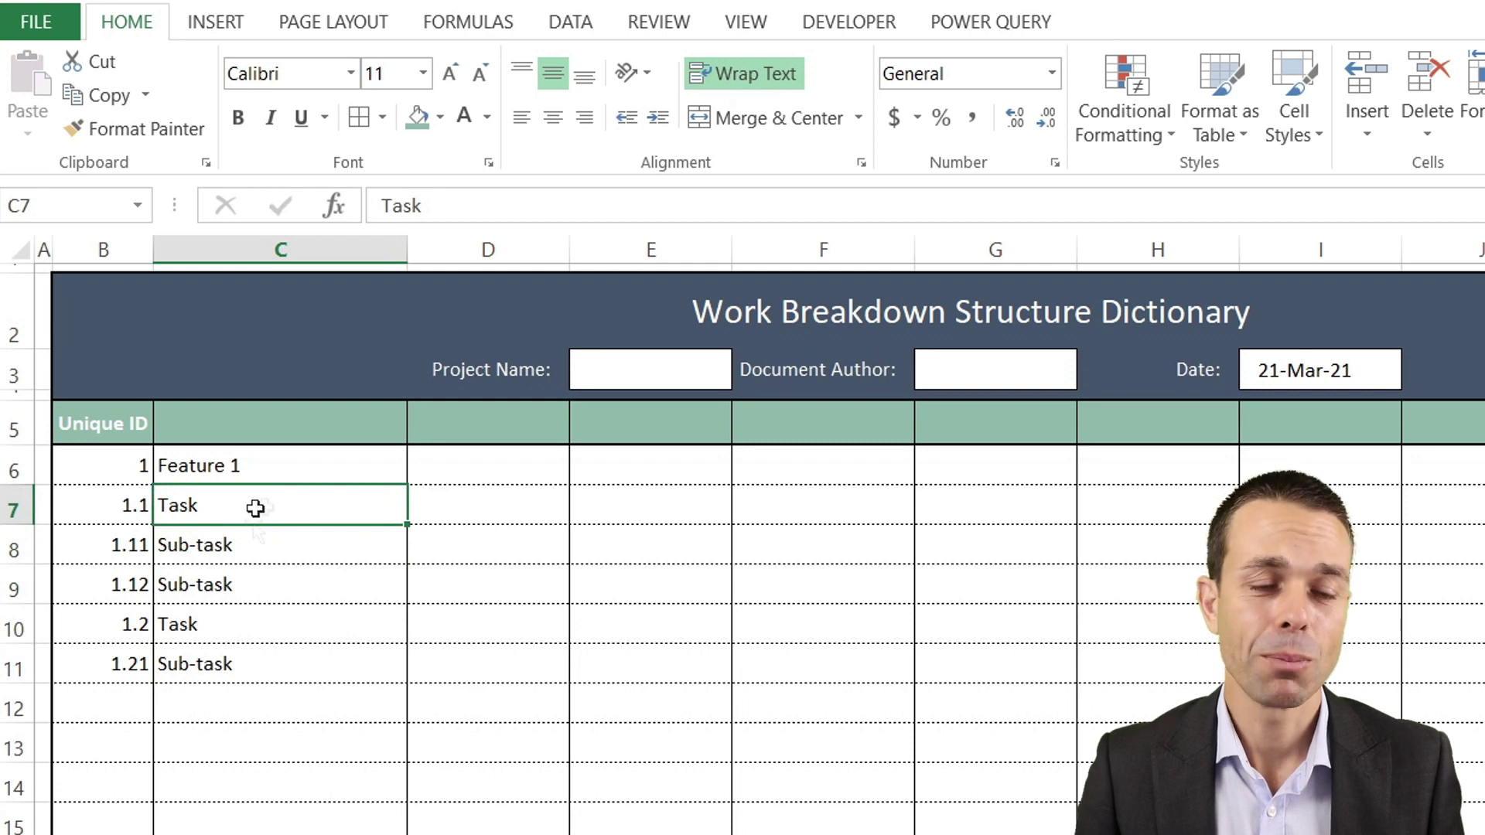
left_click(105, 464)
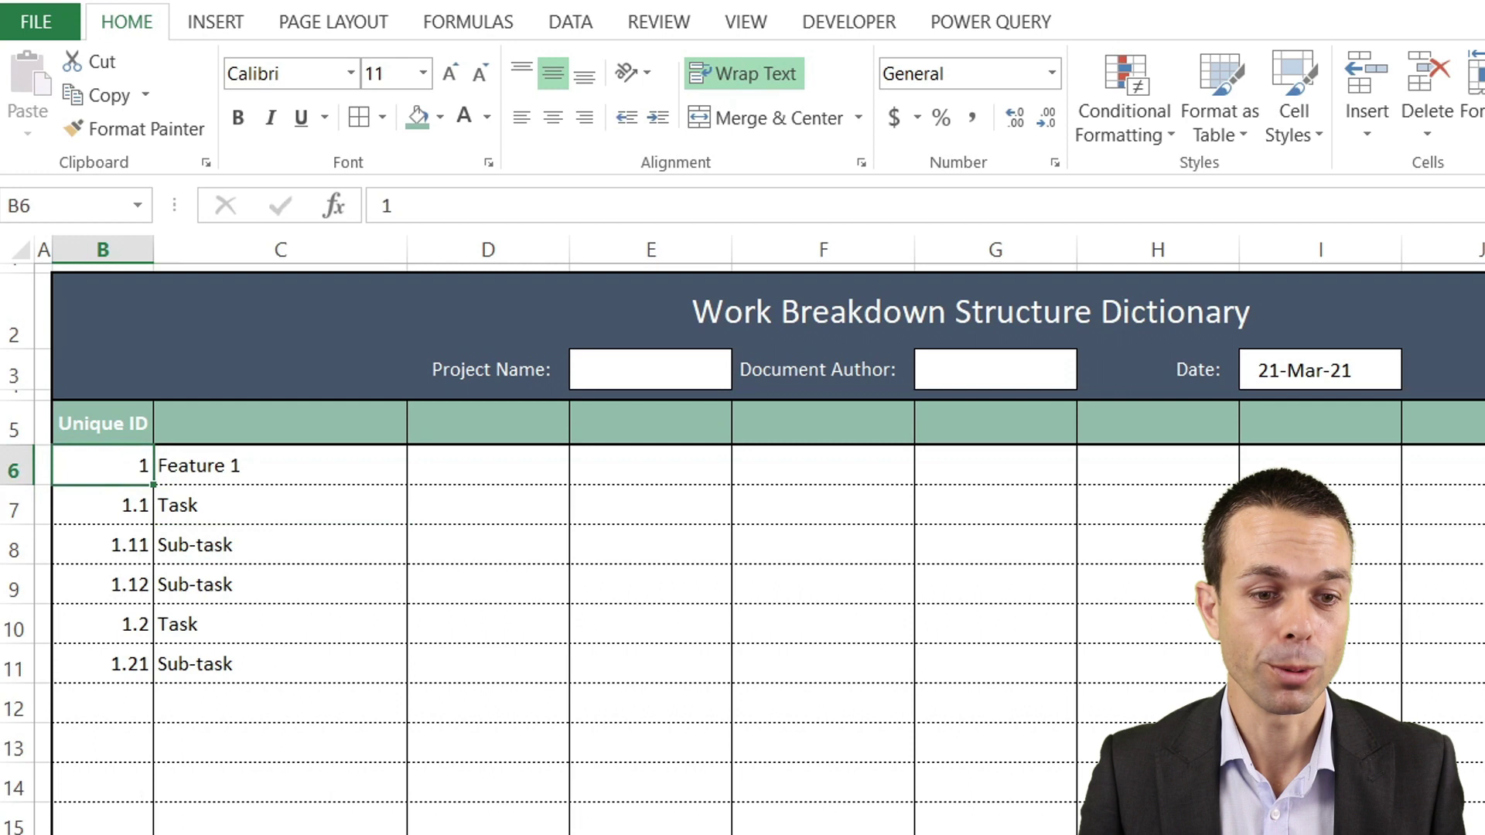
left_click_drag(105, 463, 105, 831)
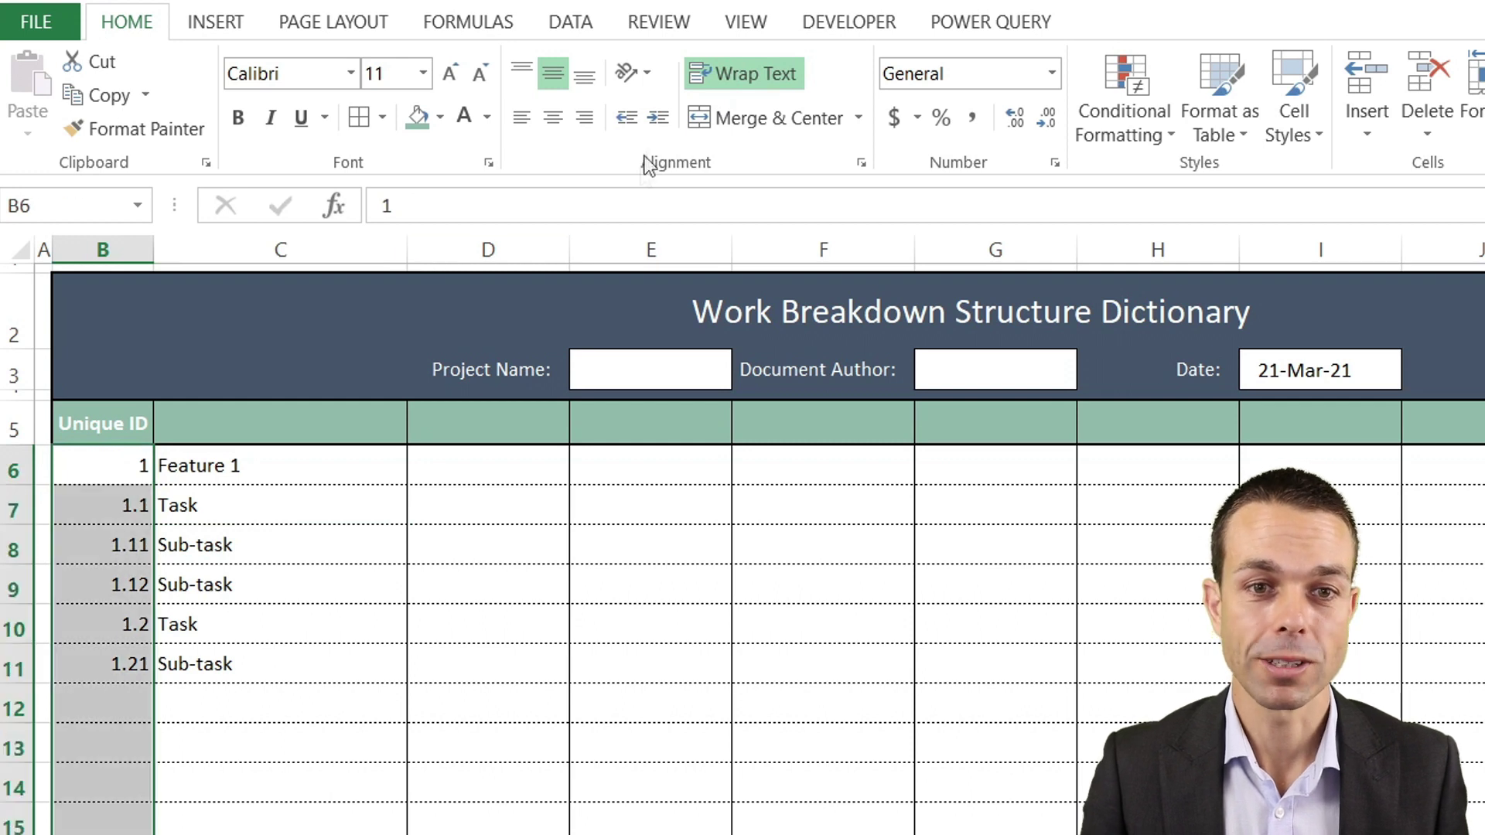
left_click(660, 119)
left_click(586, 118)
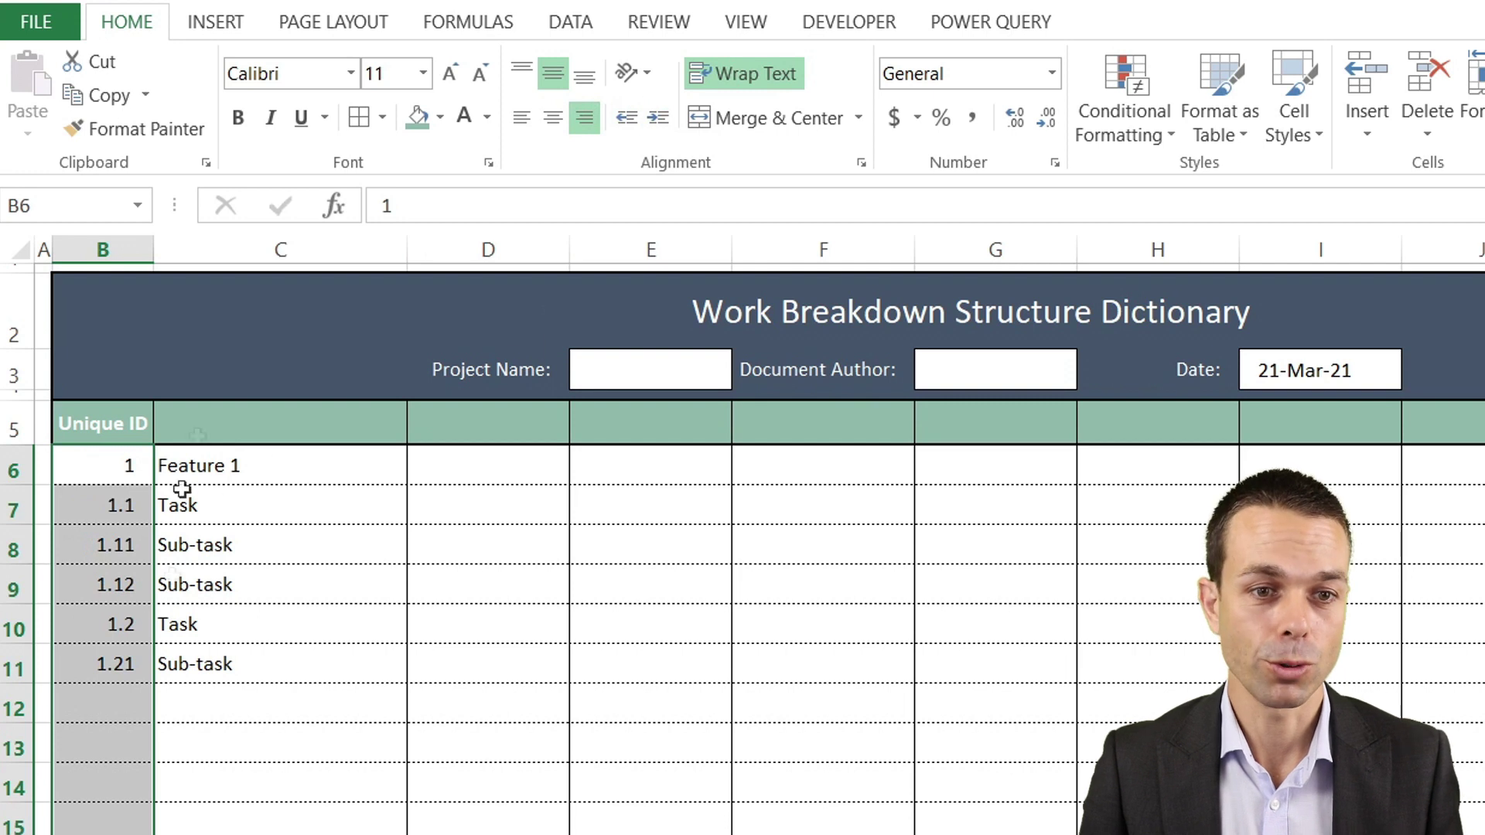
Indent the Sub-task descriptions in C8:C9 and C11 beneath their Tasks
left_click(265, 456)
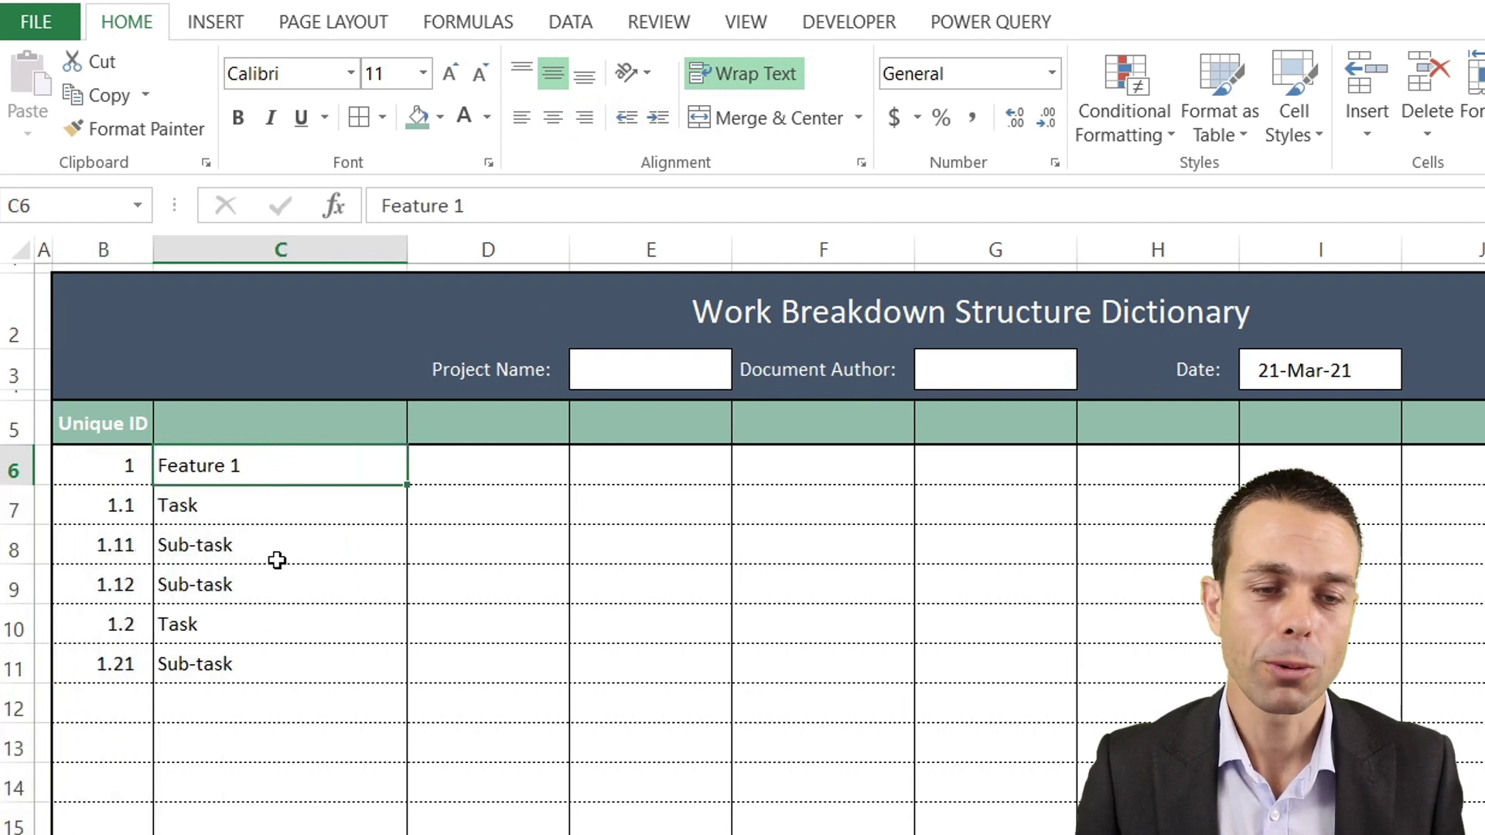
left_click(198, 506)
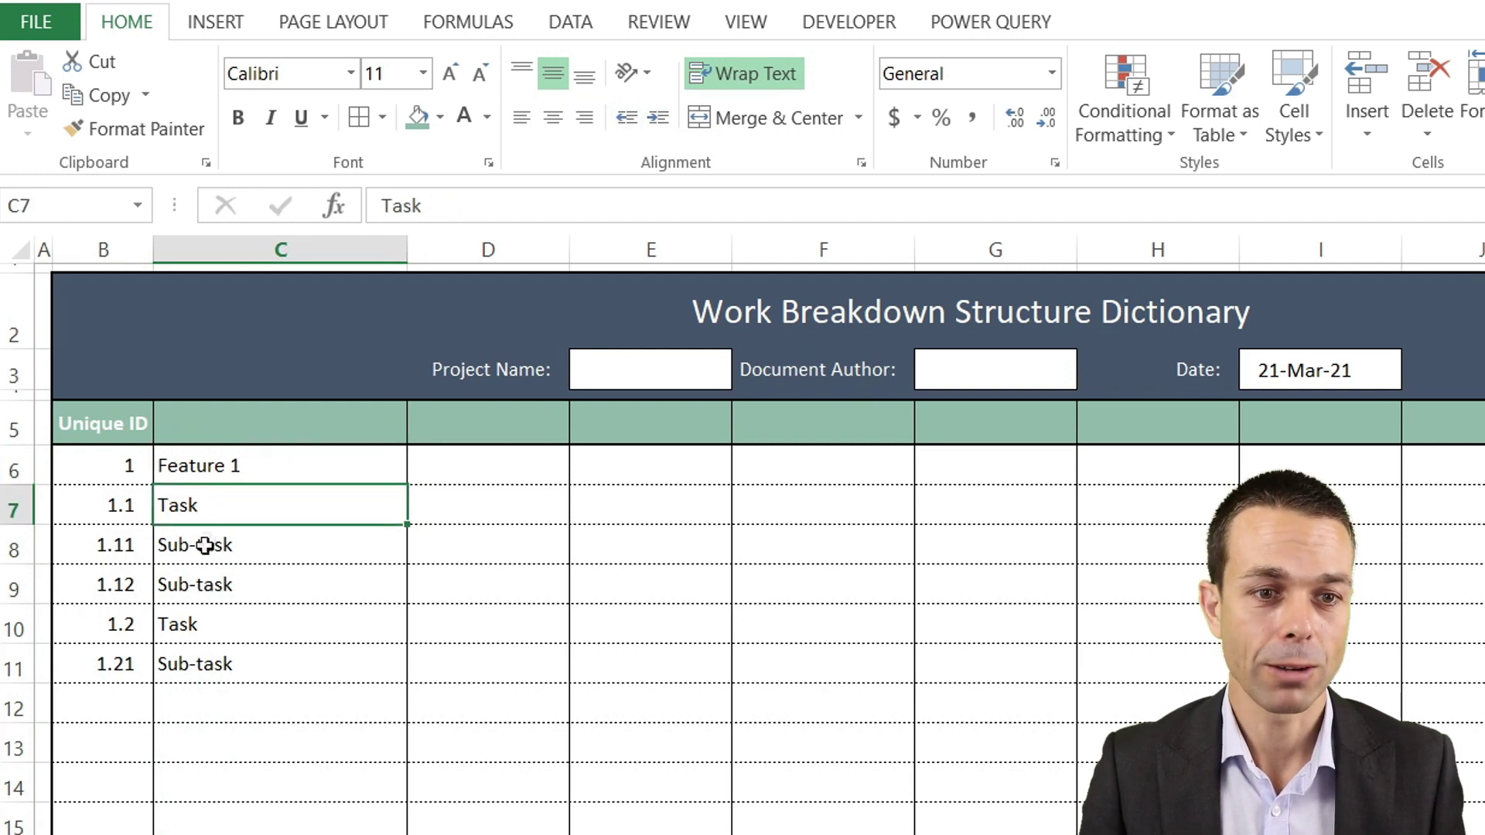
left_click_drag(204, 545, 206, 586)
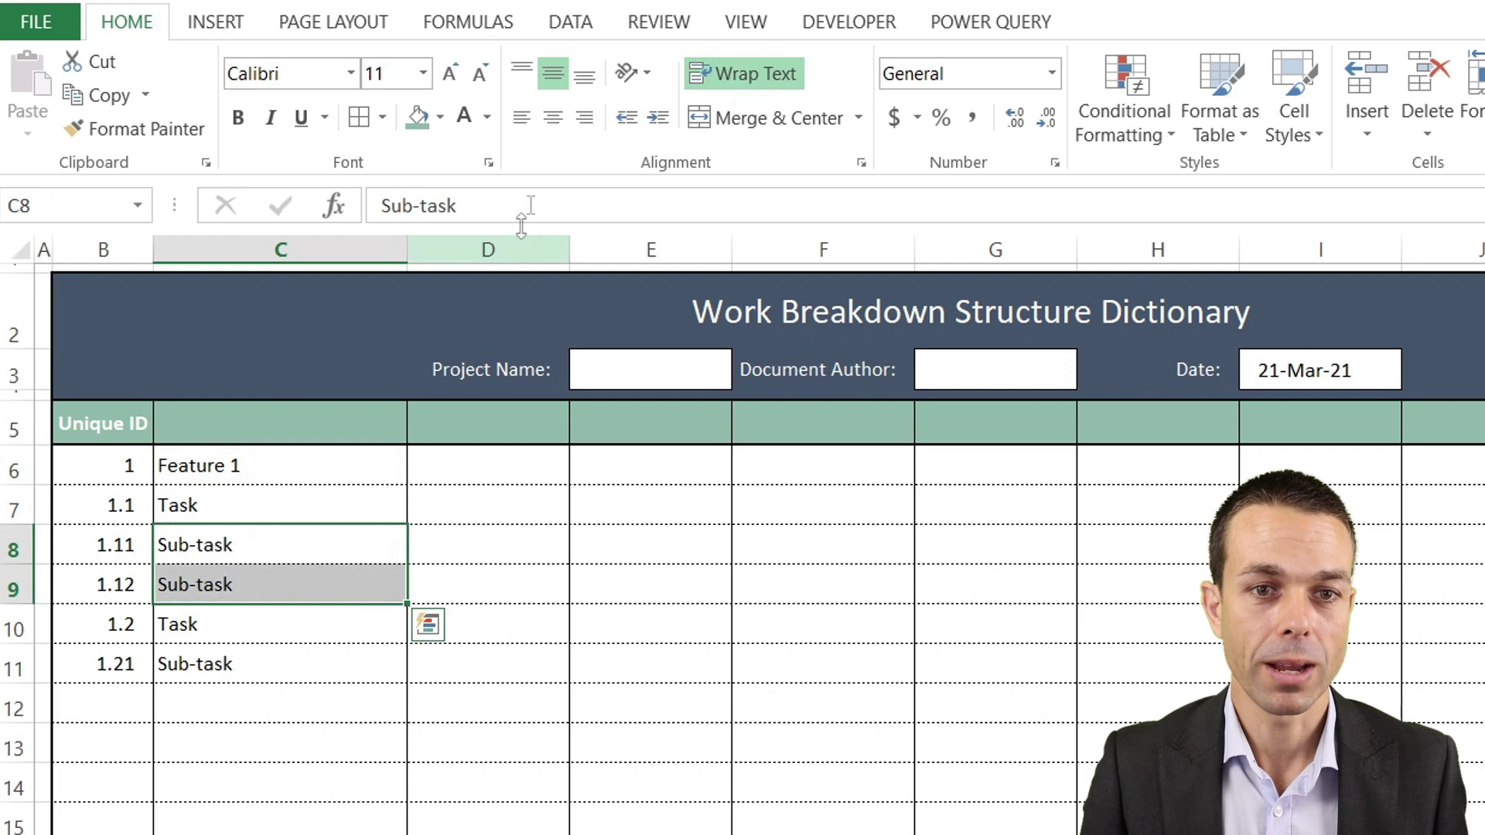
left_click(657, 118)
left_click(307, 668)
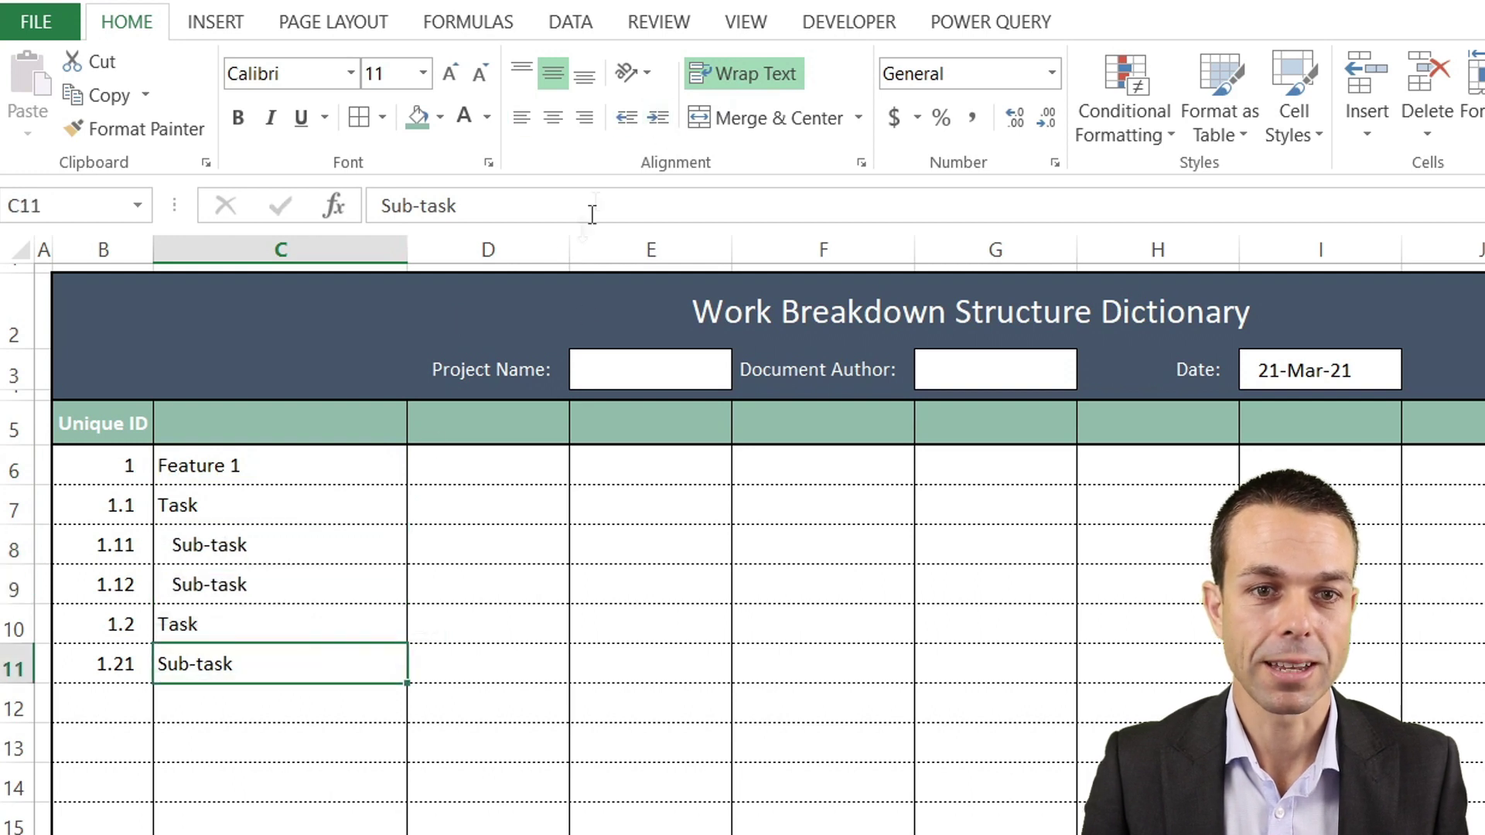
left_click(658, 118)
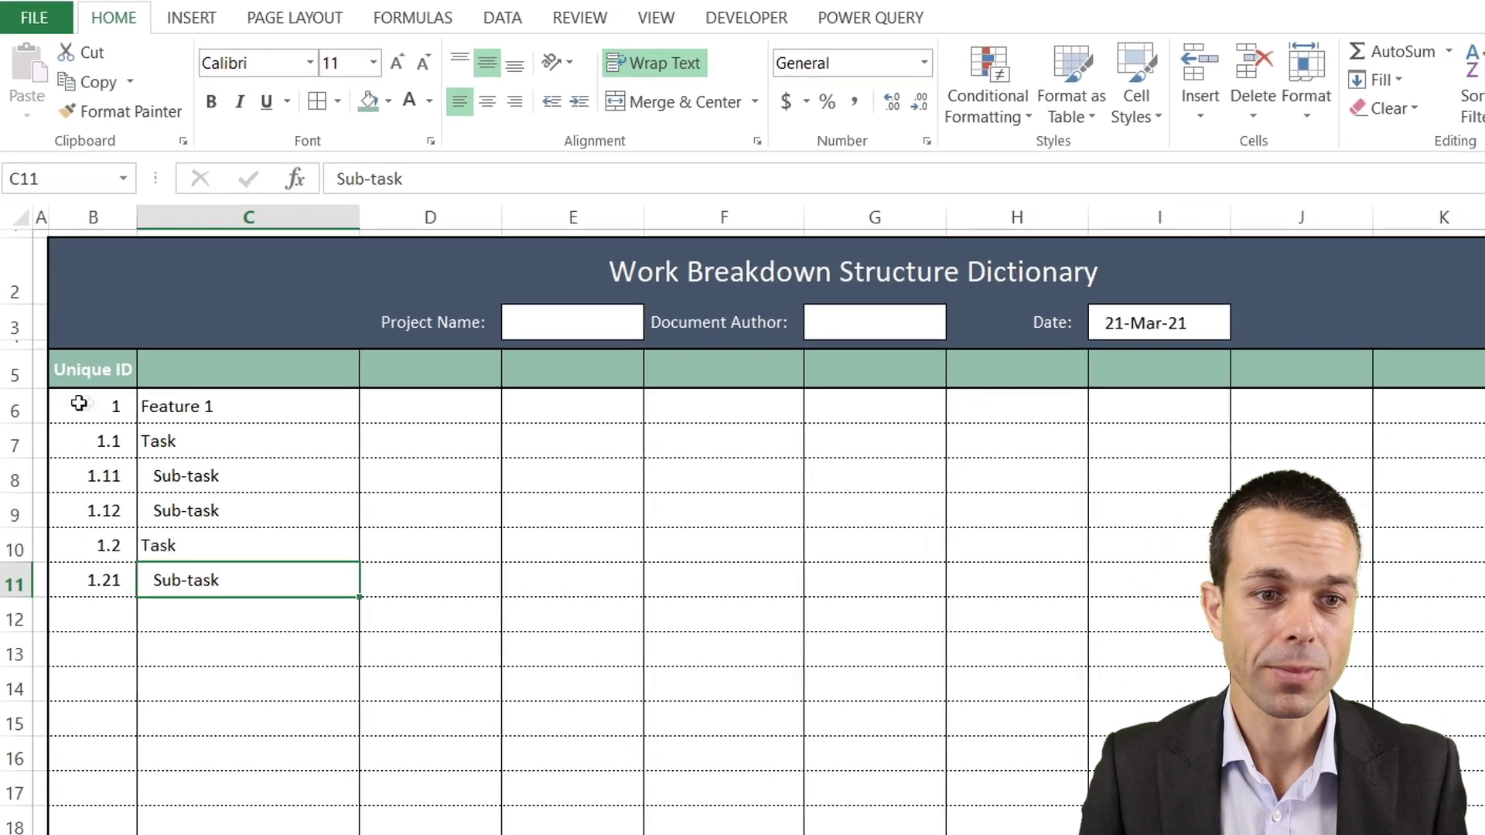
Shade row B6:L6 light blue-grey and make the Feature 1 label bold
left_click(108, 465)
left_click(1384, 348, "shift")
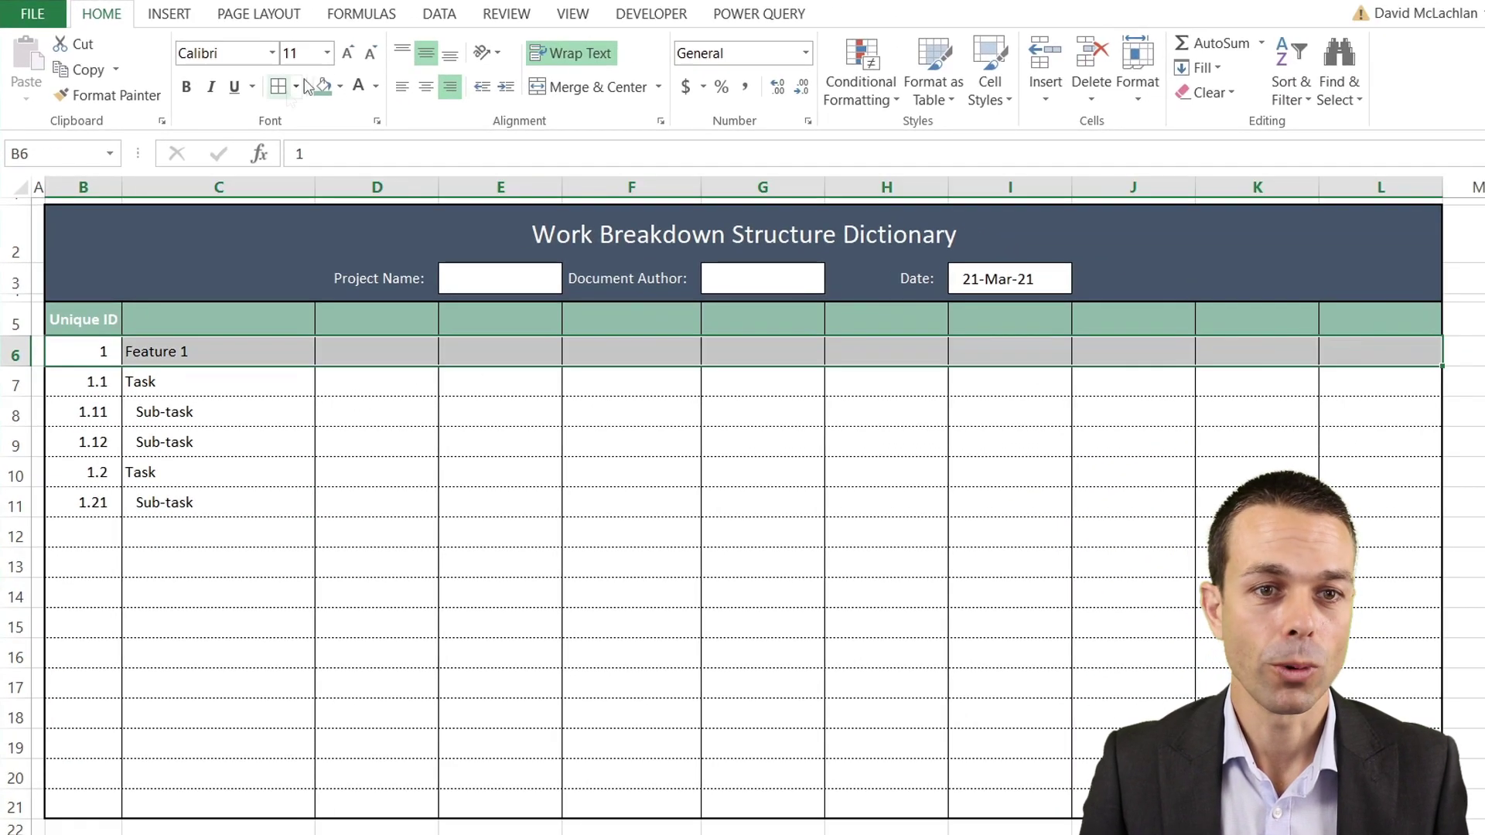
left_click(341, 86)
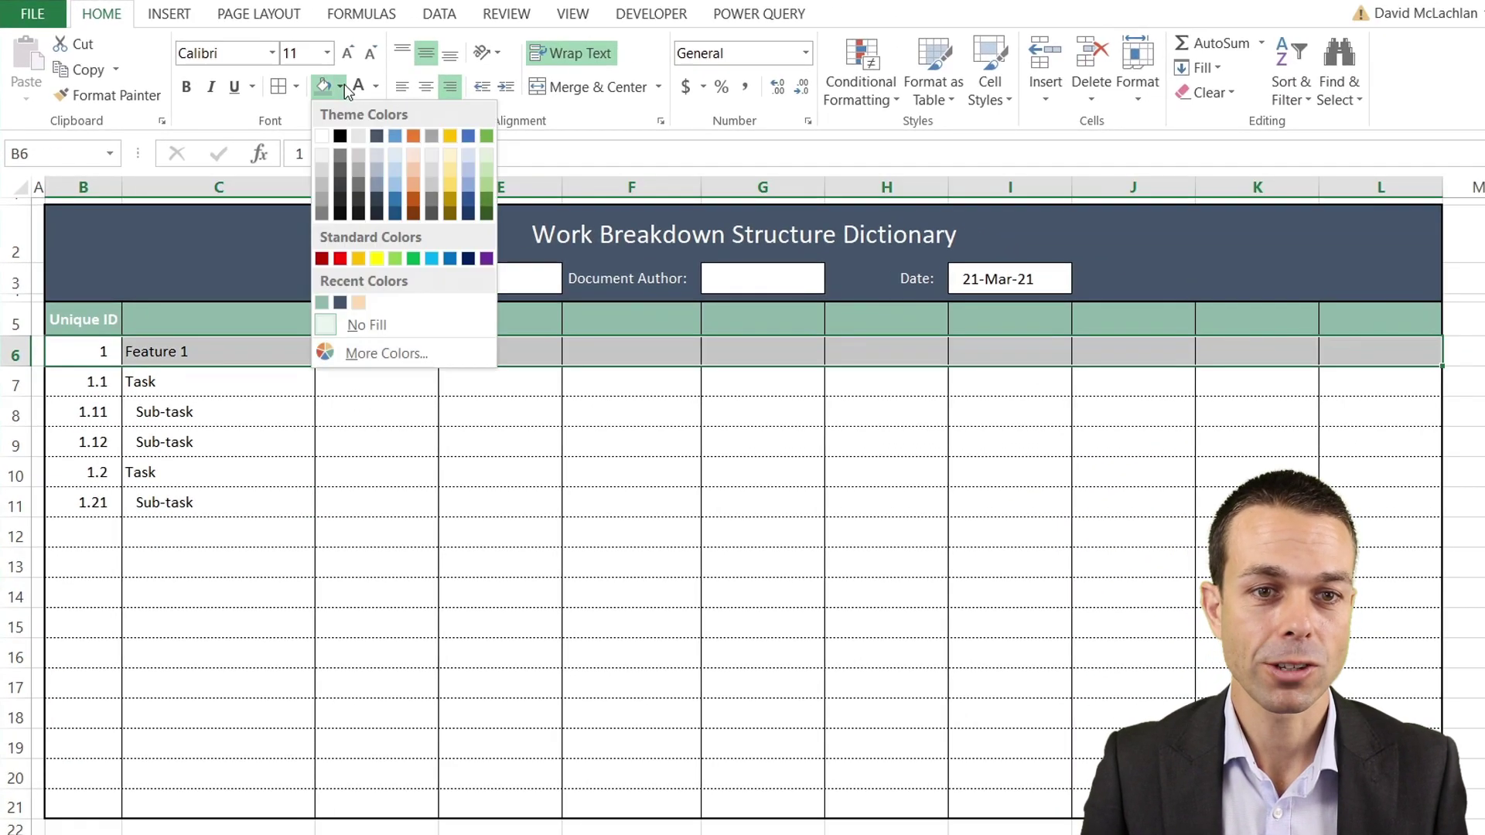
left_click(379, 153)
left_click(291, 417)
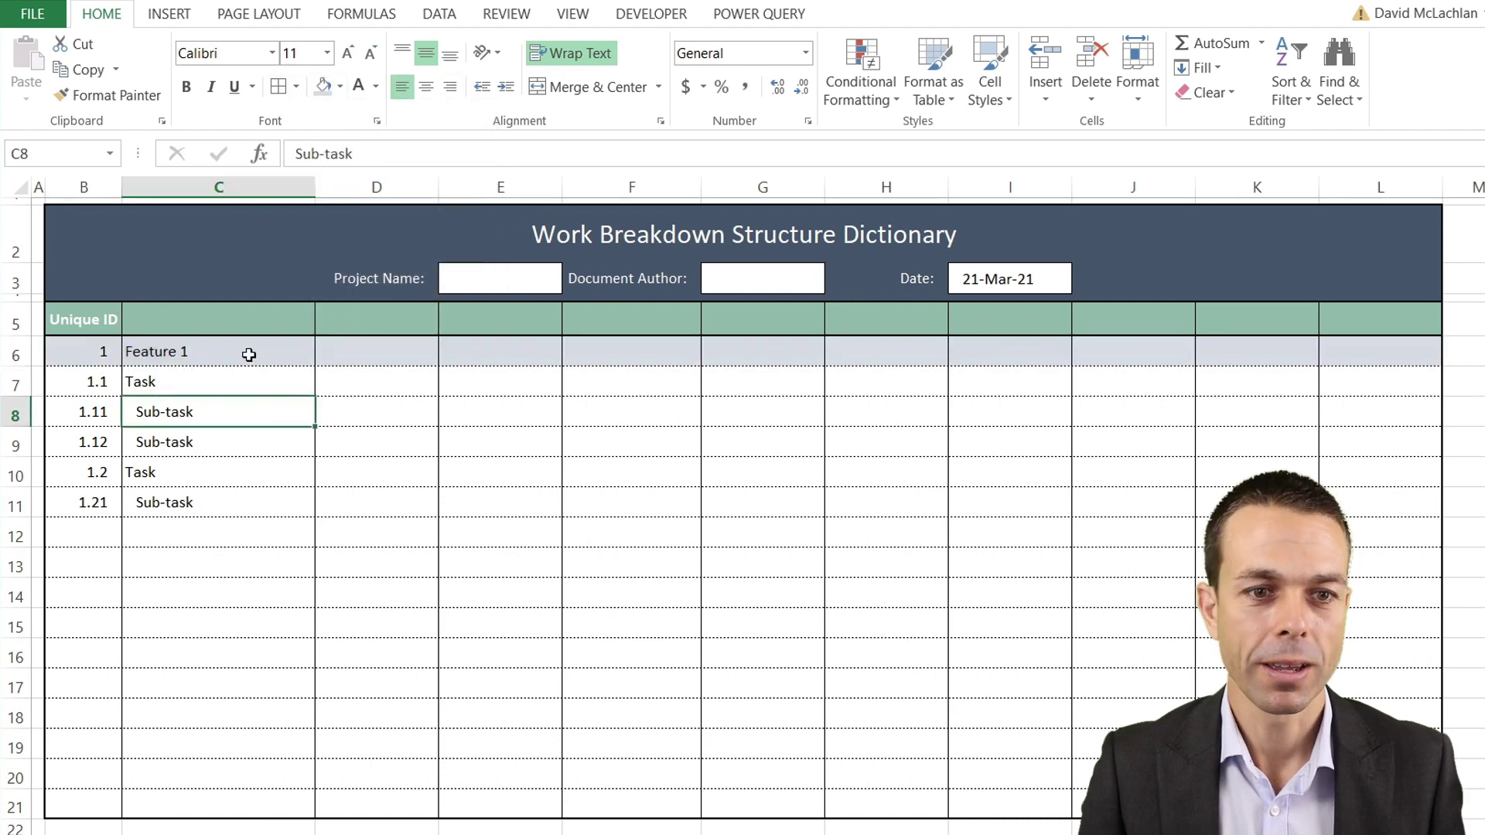
left_click(249, 353)
key("ctrl+b")
left_click(266, 411)
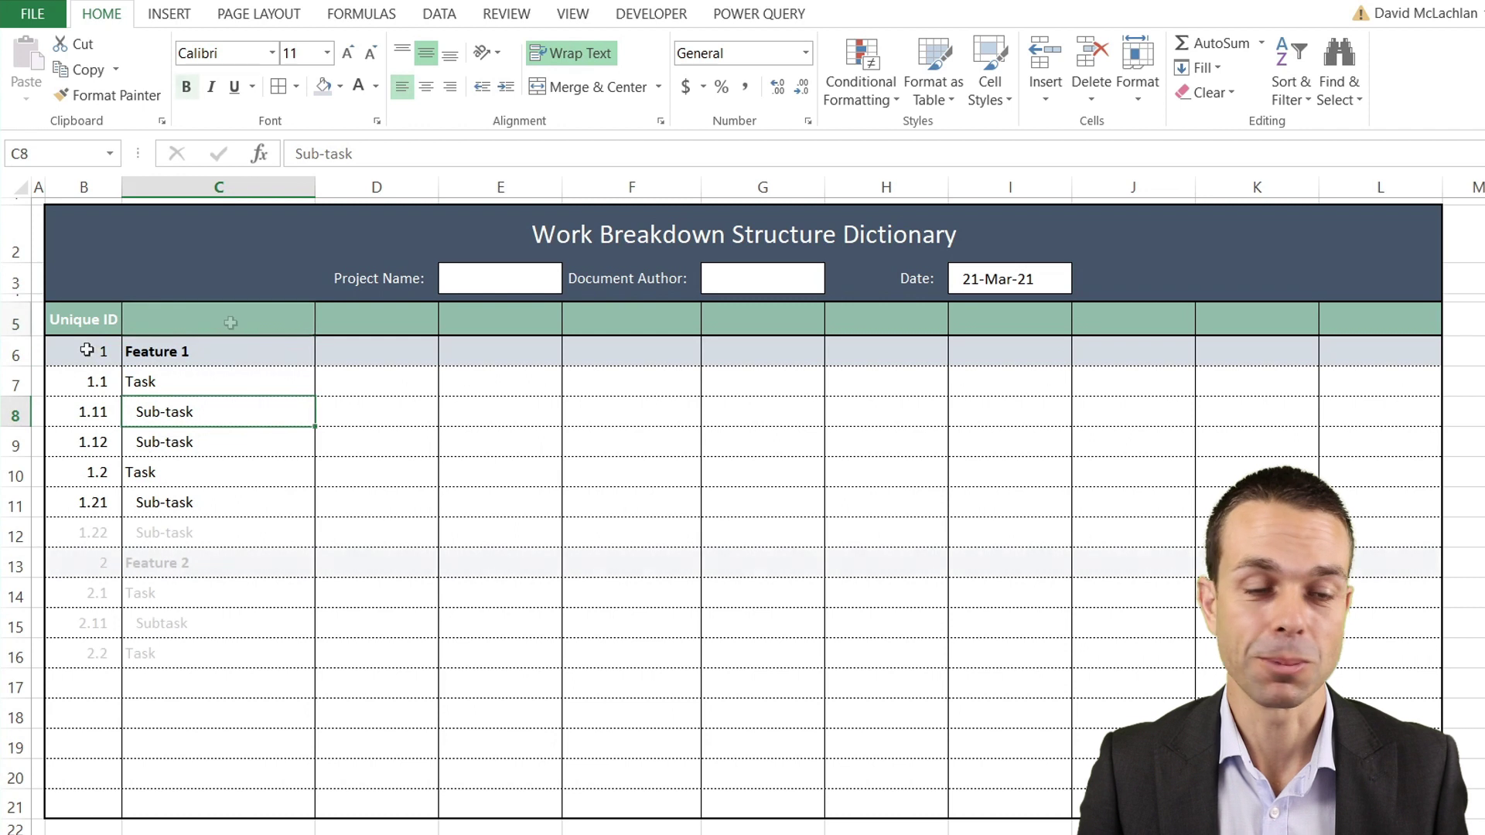
Add 'Description' and 'Currently assigned to:' headers and widen columns C and D
left_click(225, 319)
type("Des")
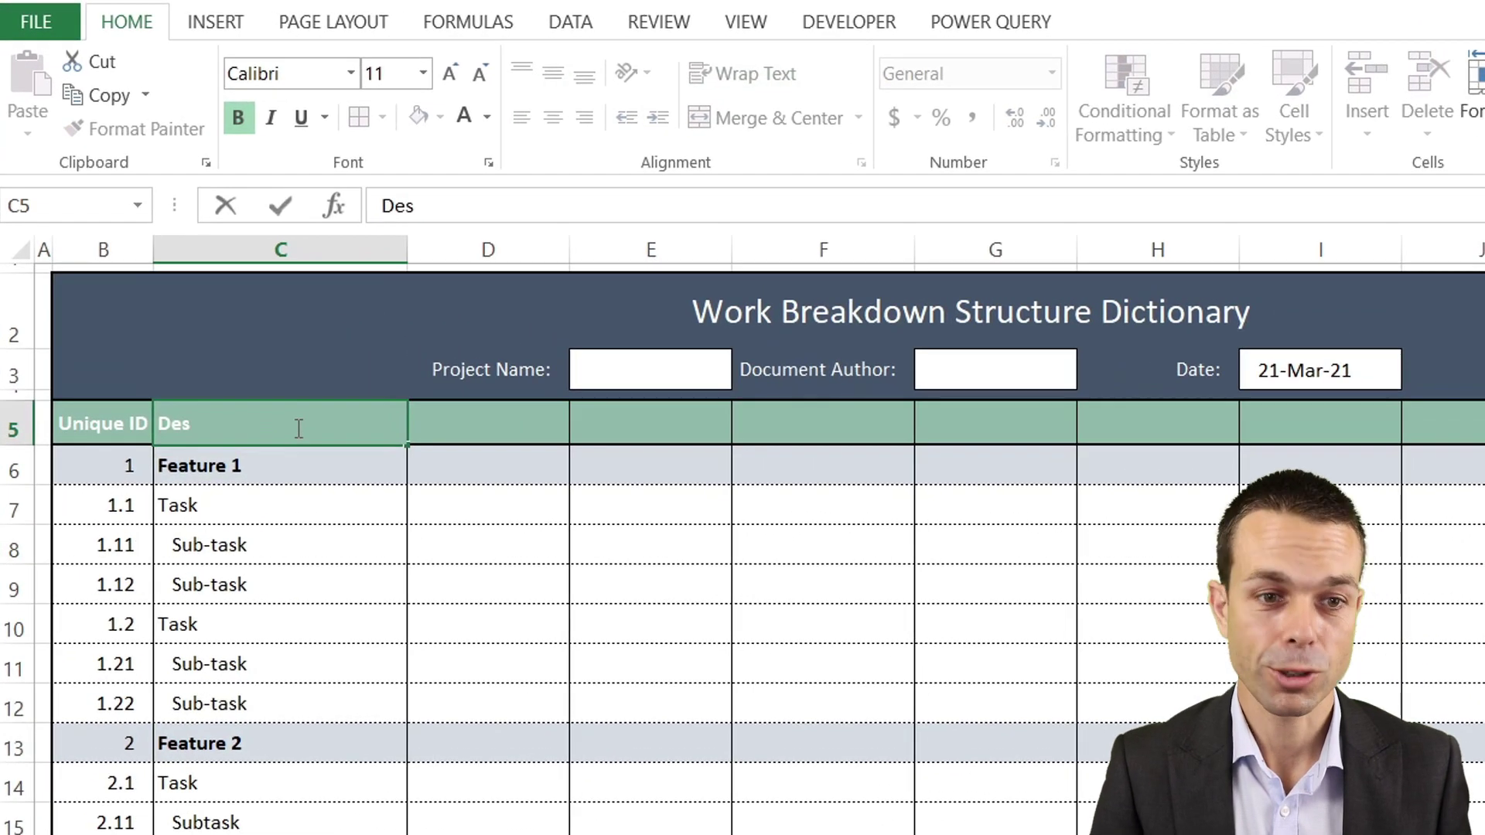
type("cription")
key("Return")
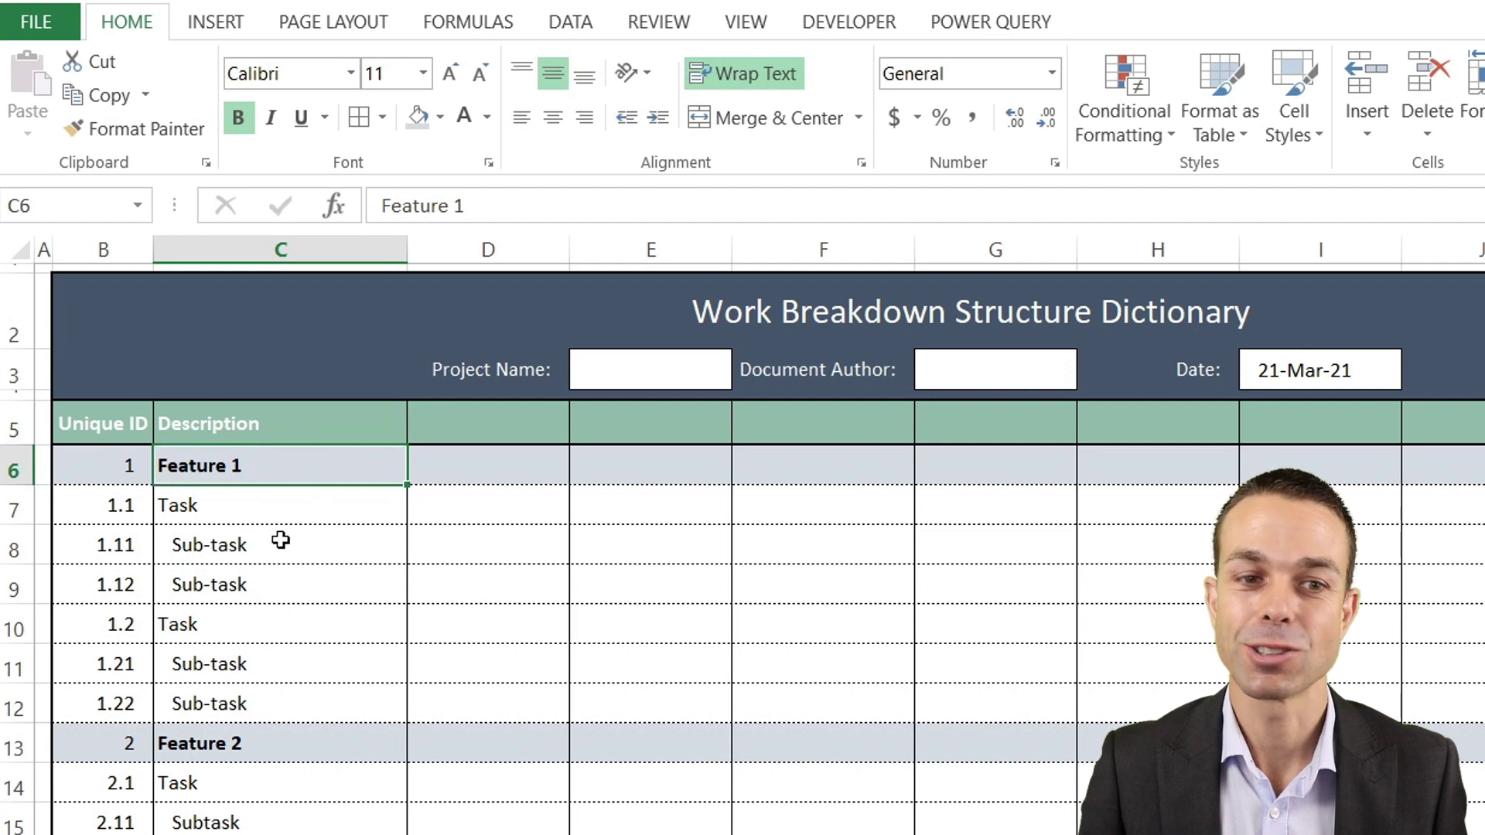
left_click_drag(408, 250, 465, 257)
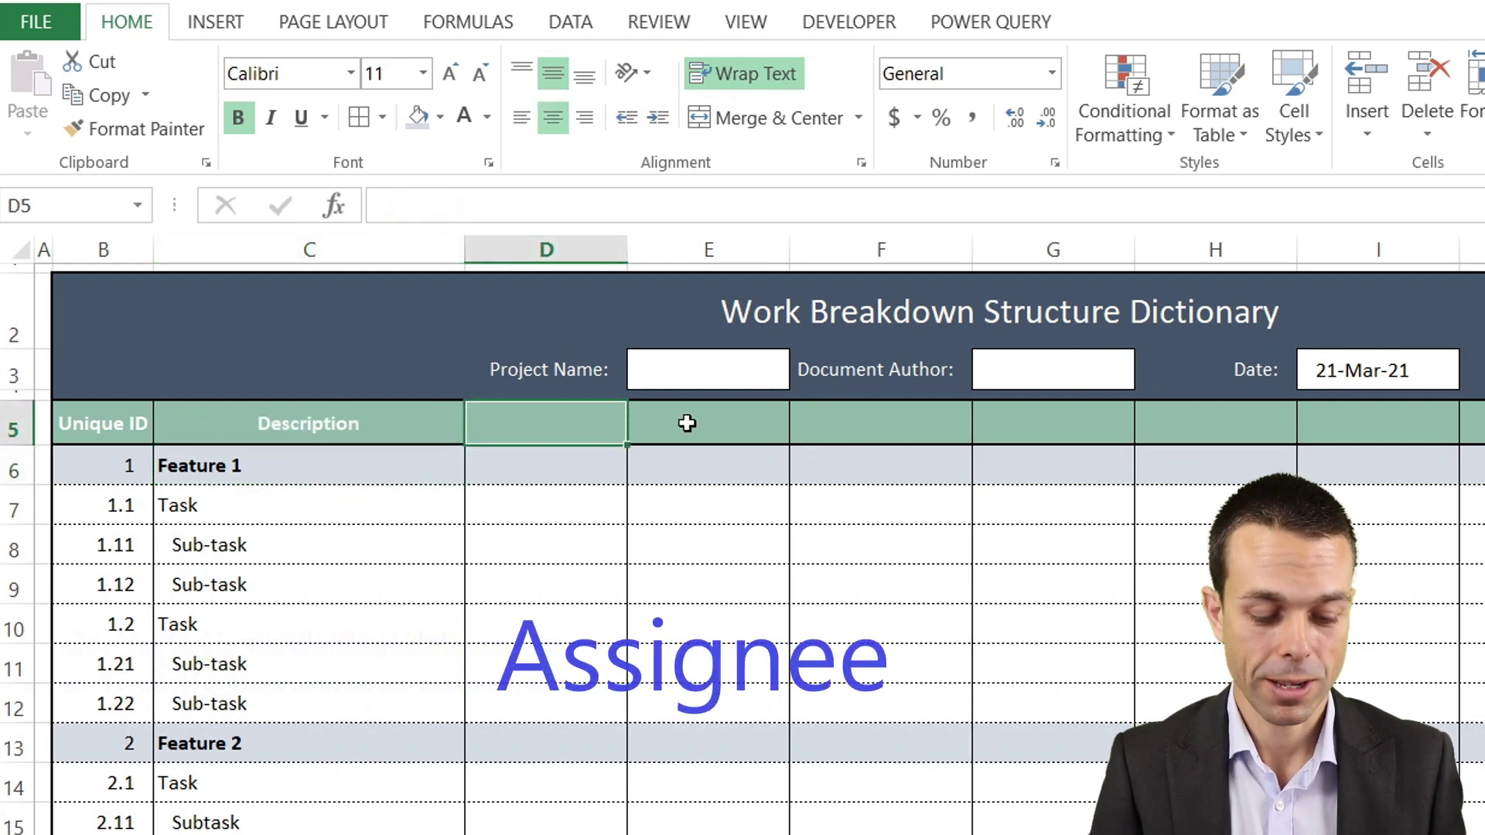
type("C")
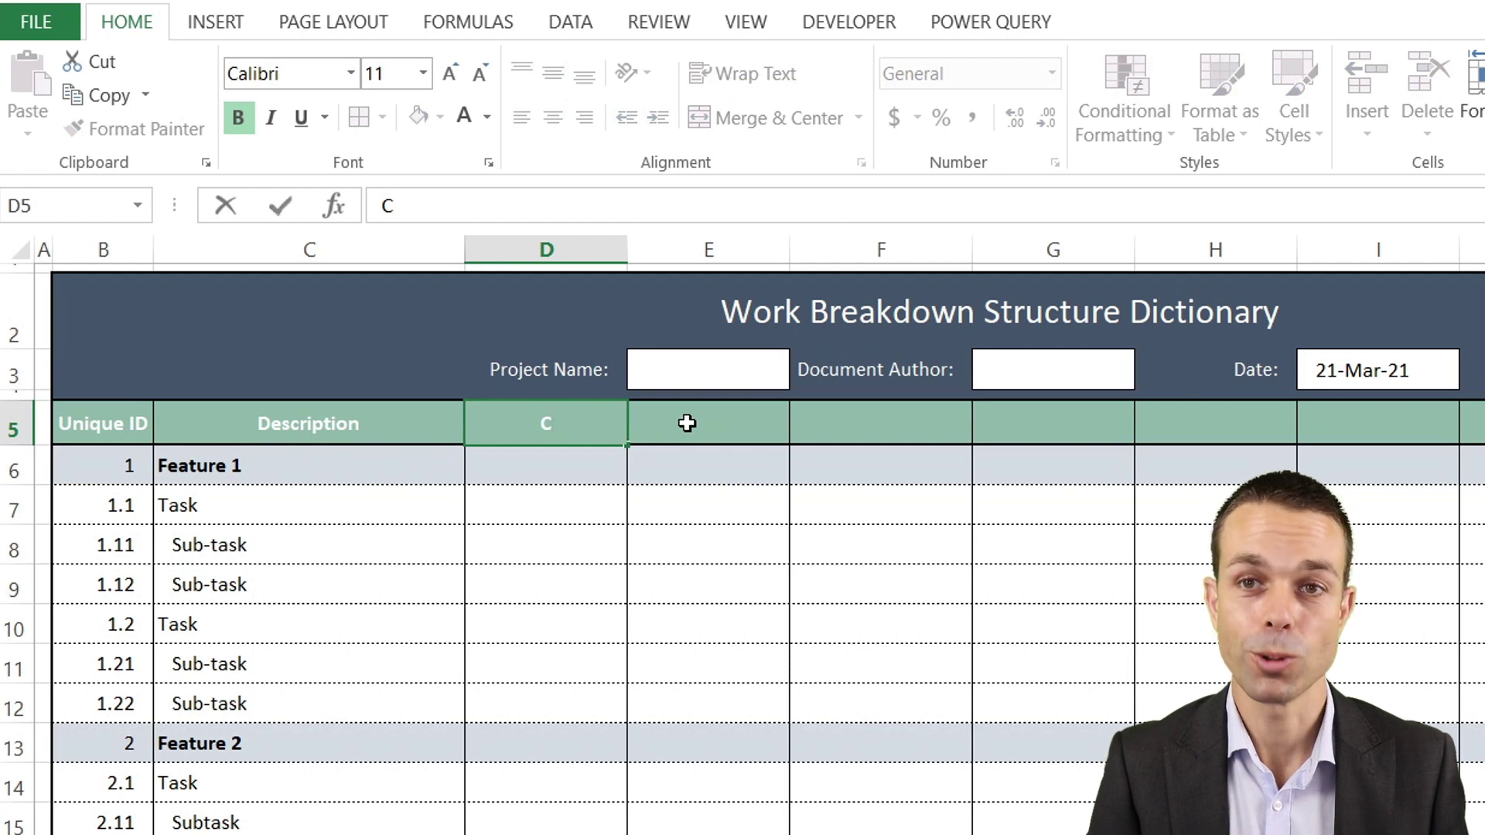
type("urrently assigned to:")
key("Return")
left_click_drag(628, 258, 690, 259)
Paste the assignee names into D7:D16 and indent them
key("Up")
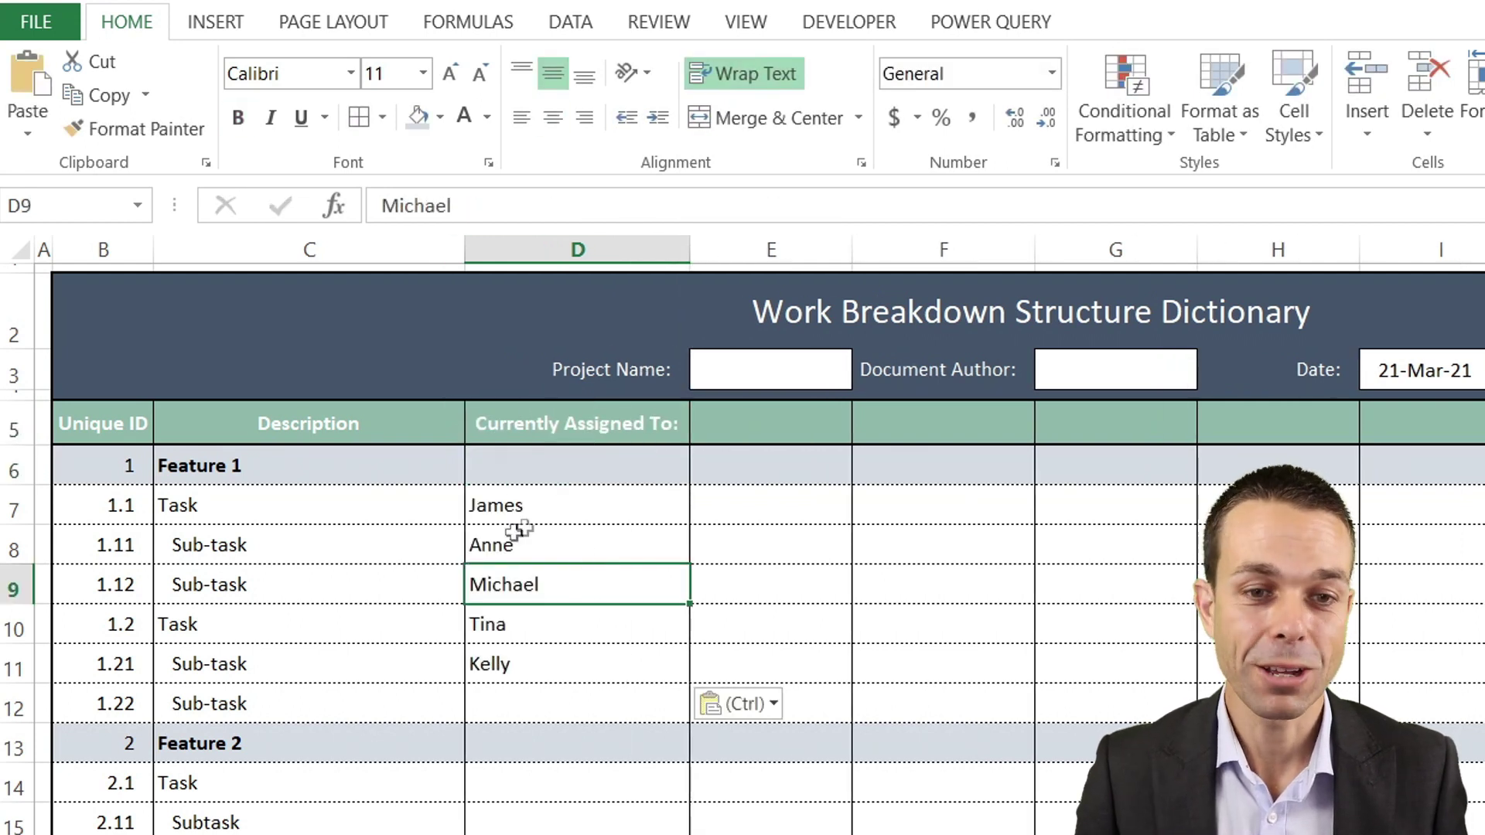
left_click(535, 512)
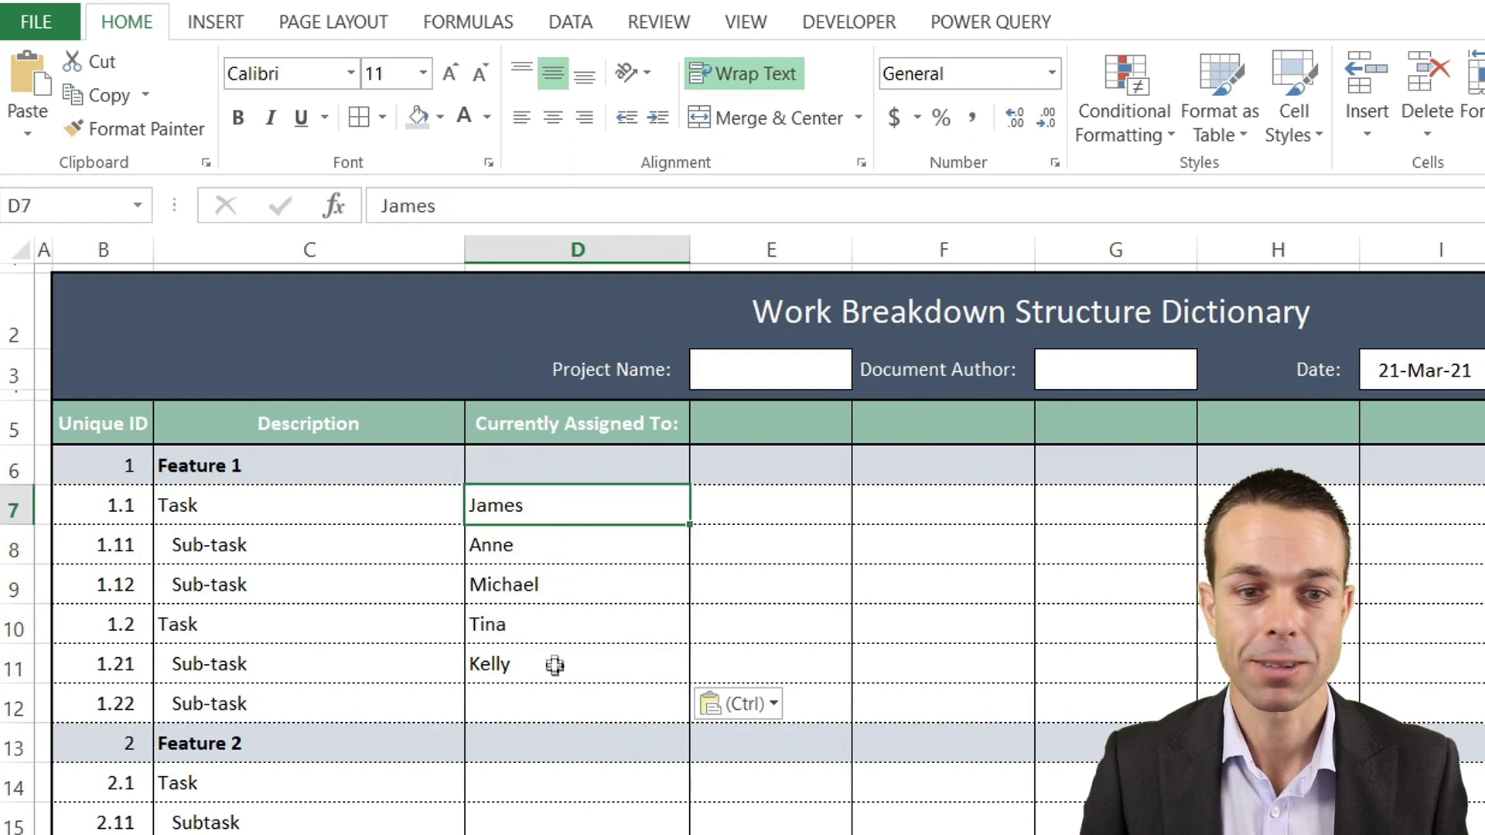
left_click_drag(535, 512, 576, 834)
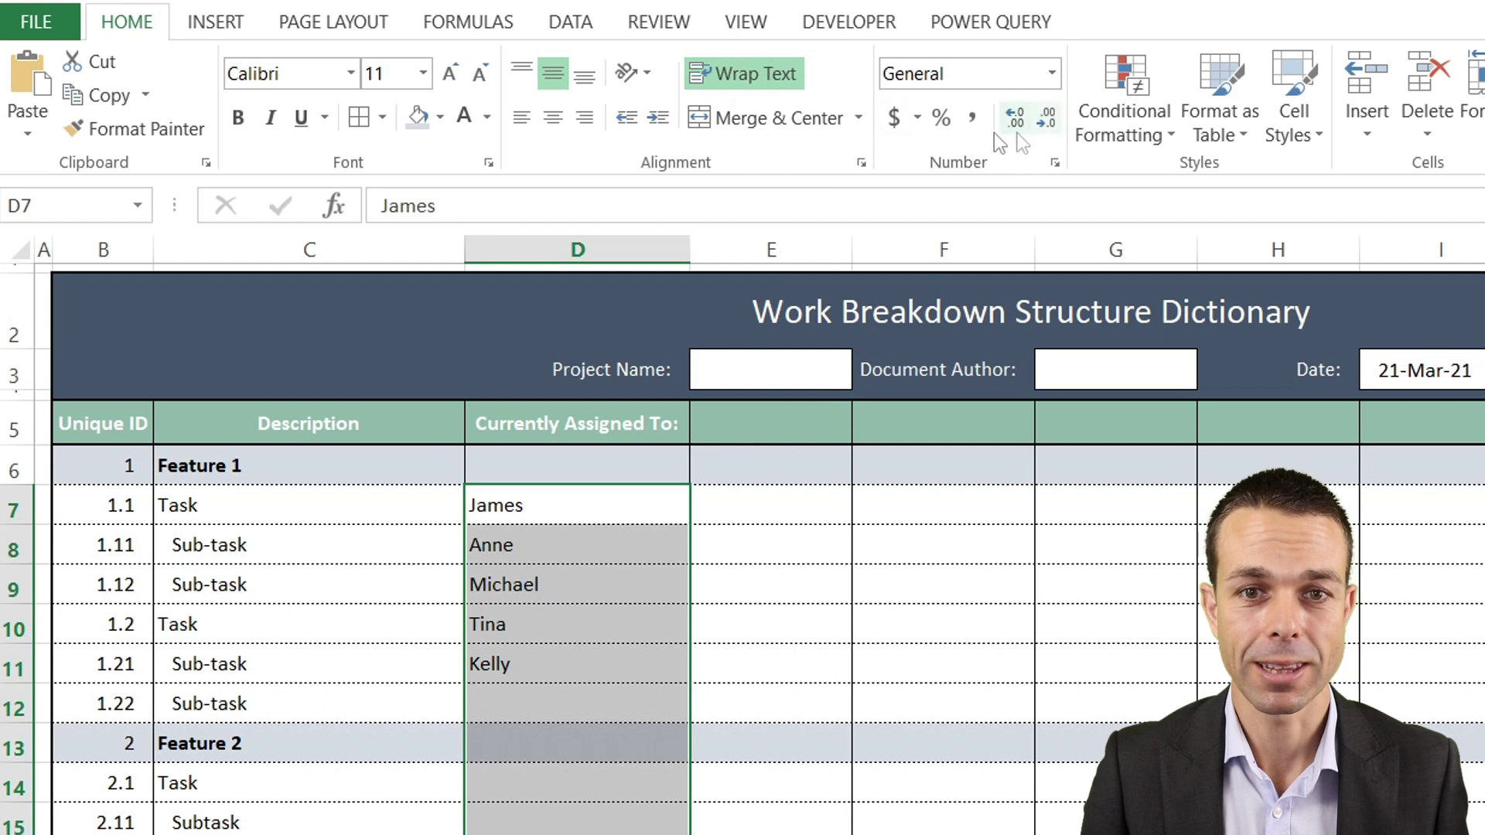
left_click(657, 124)
left_click(551, 581)
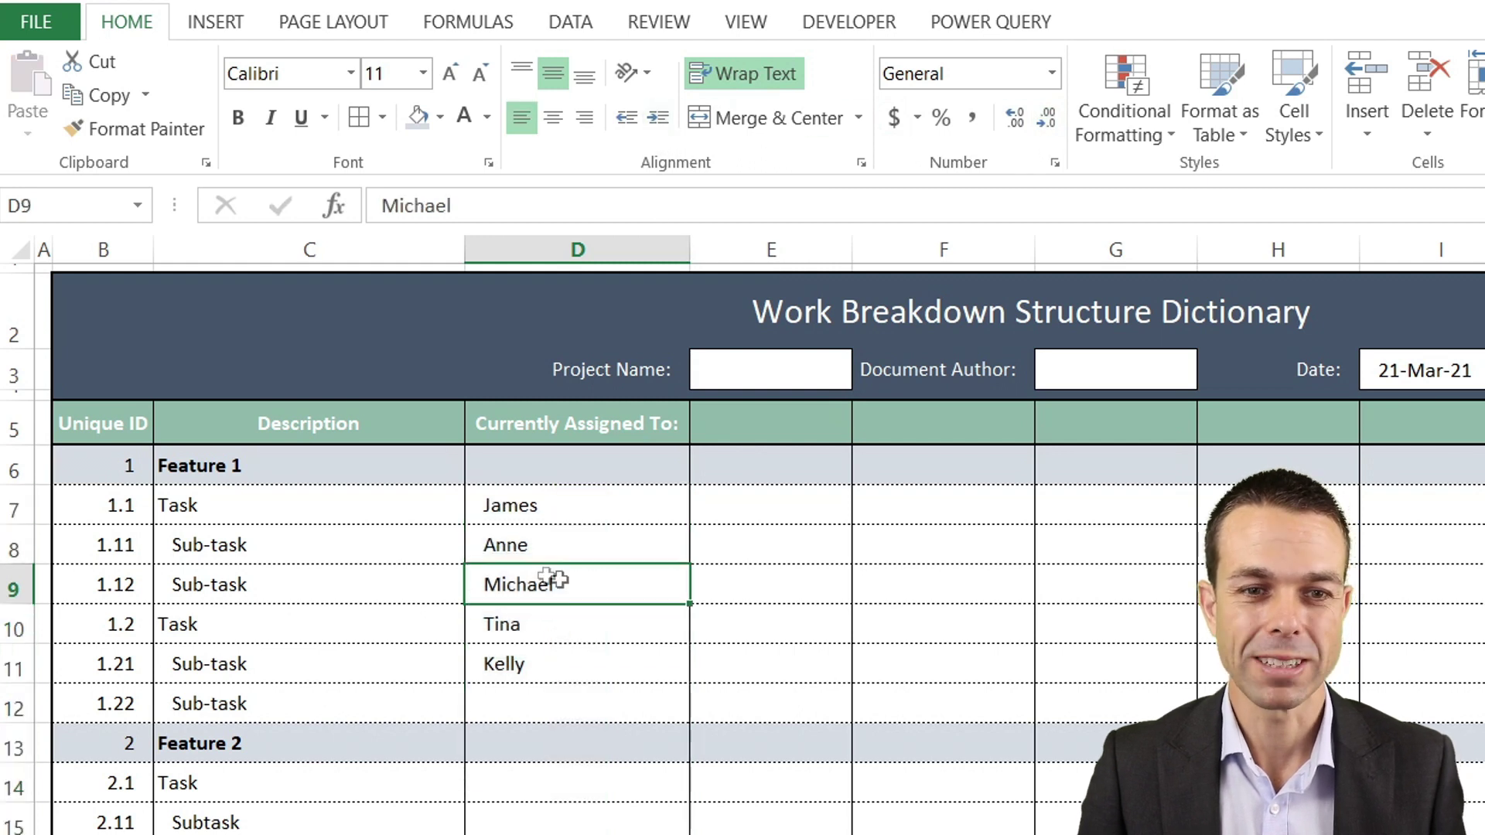
Mark unassigned tasks 1.22, 2.1 and 2.11 with a dash
left_click(555, 709)
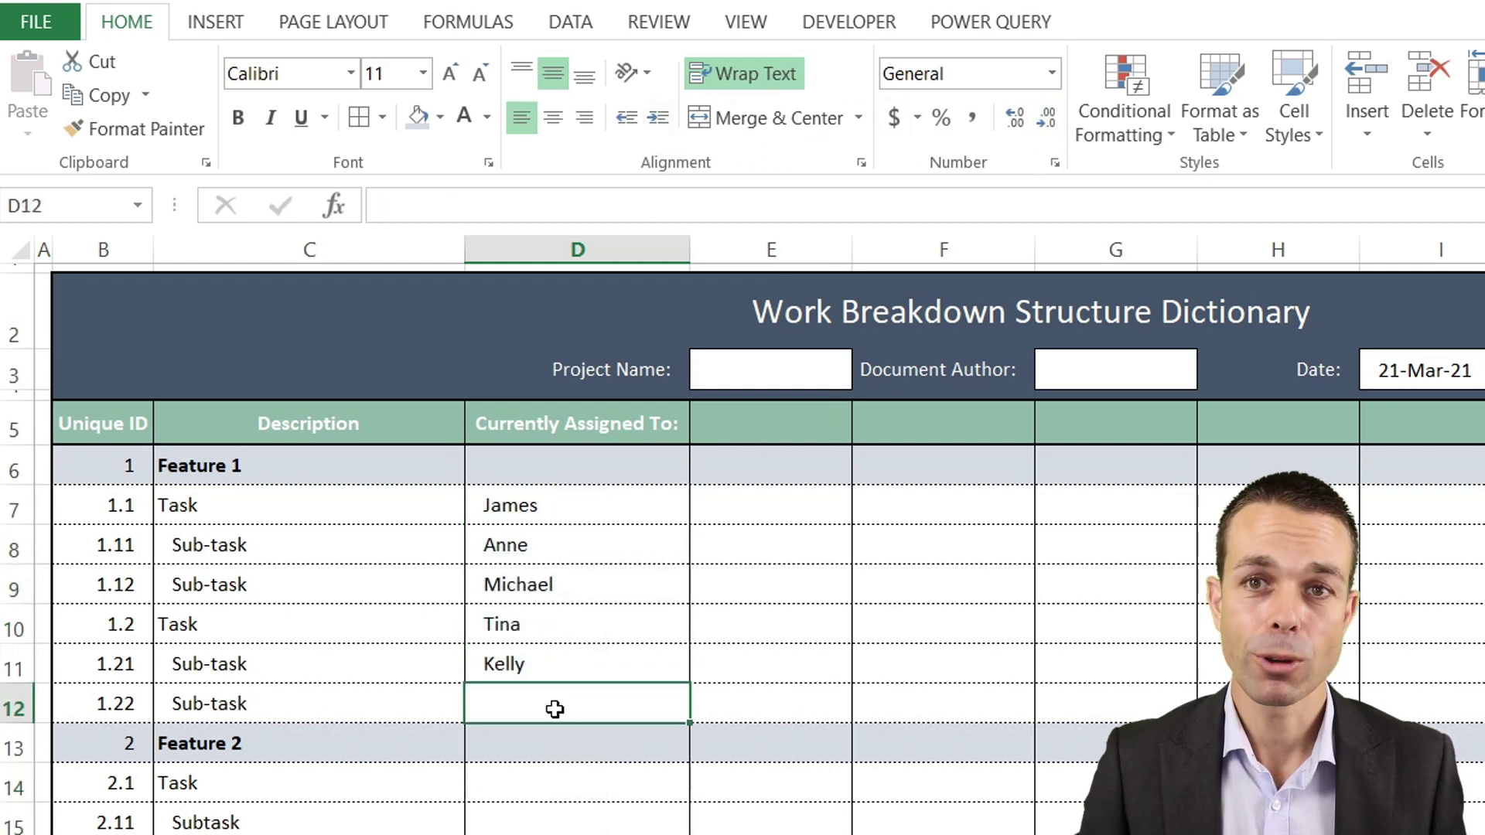
type("'")
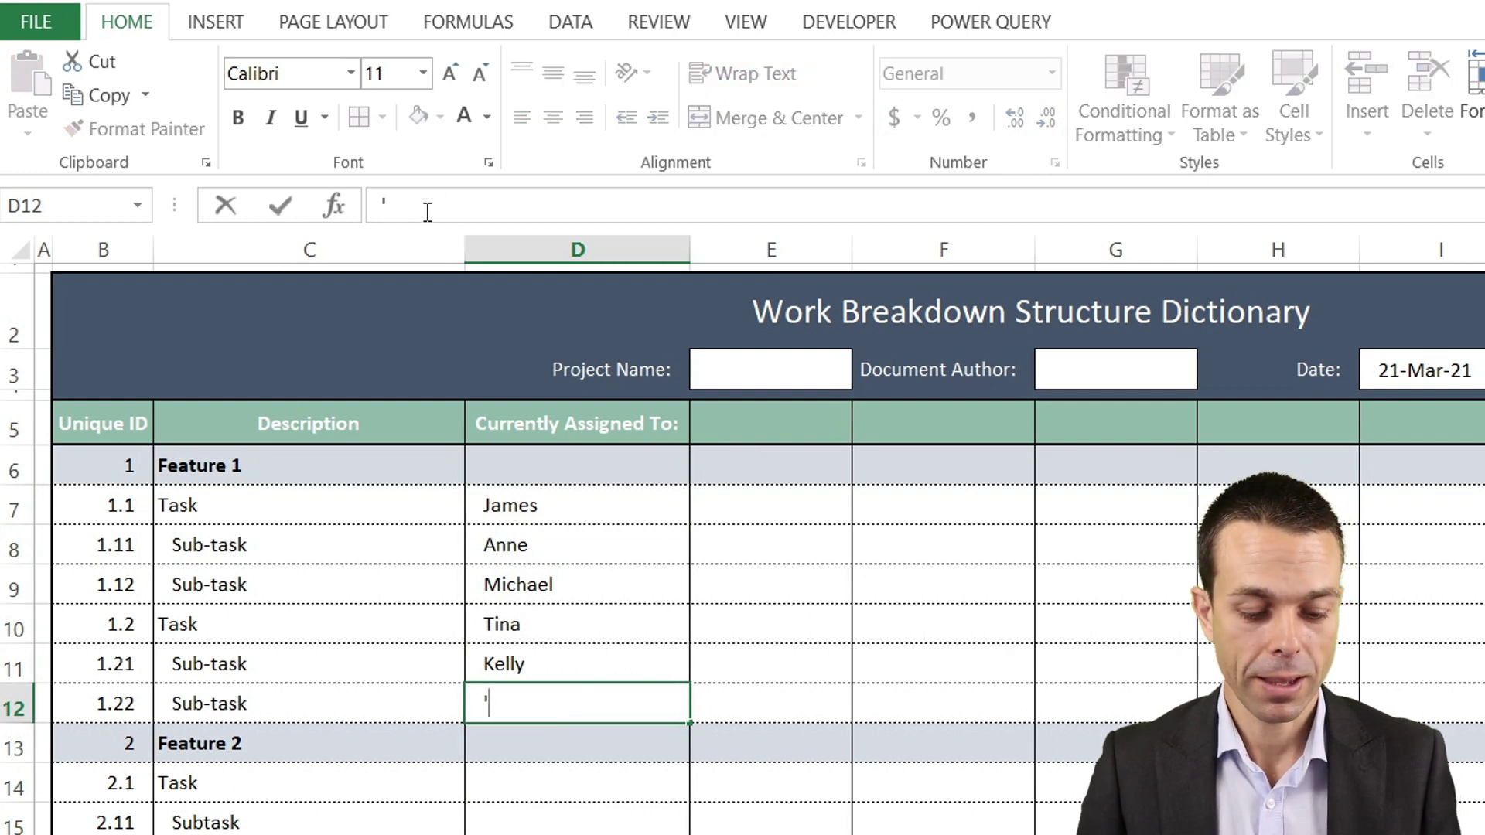
type("-")
key("Return")
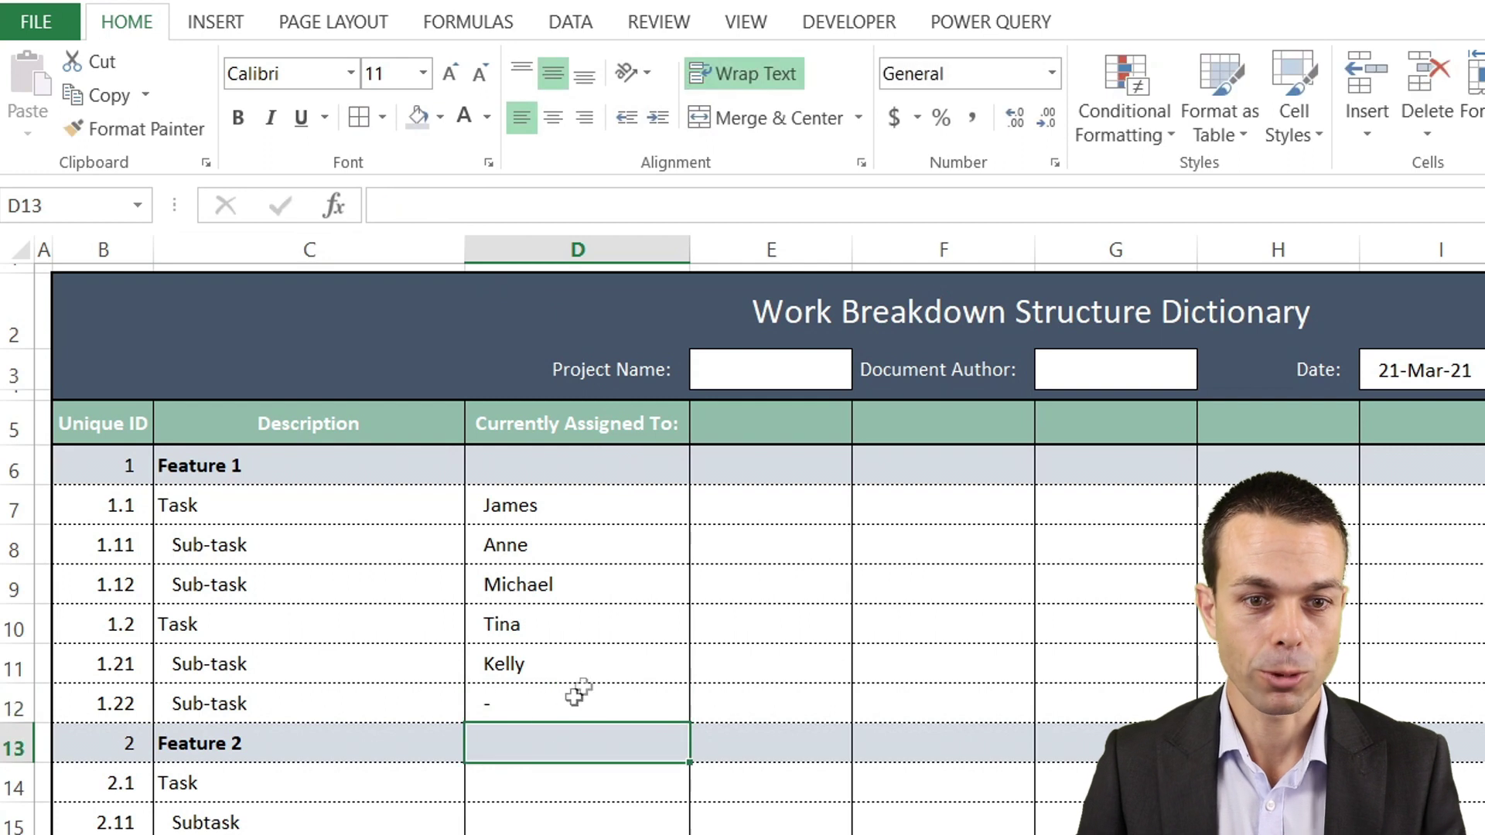
left_click(540, 700)
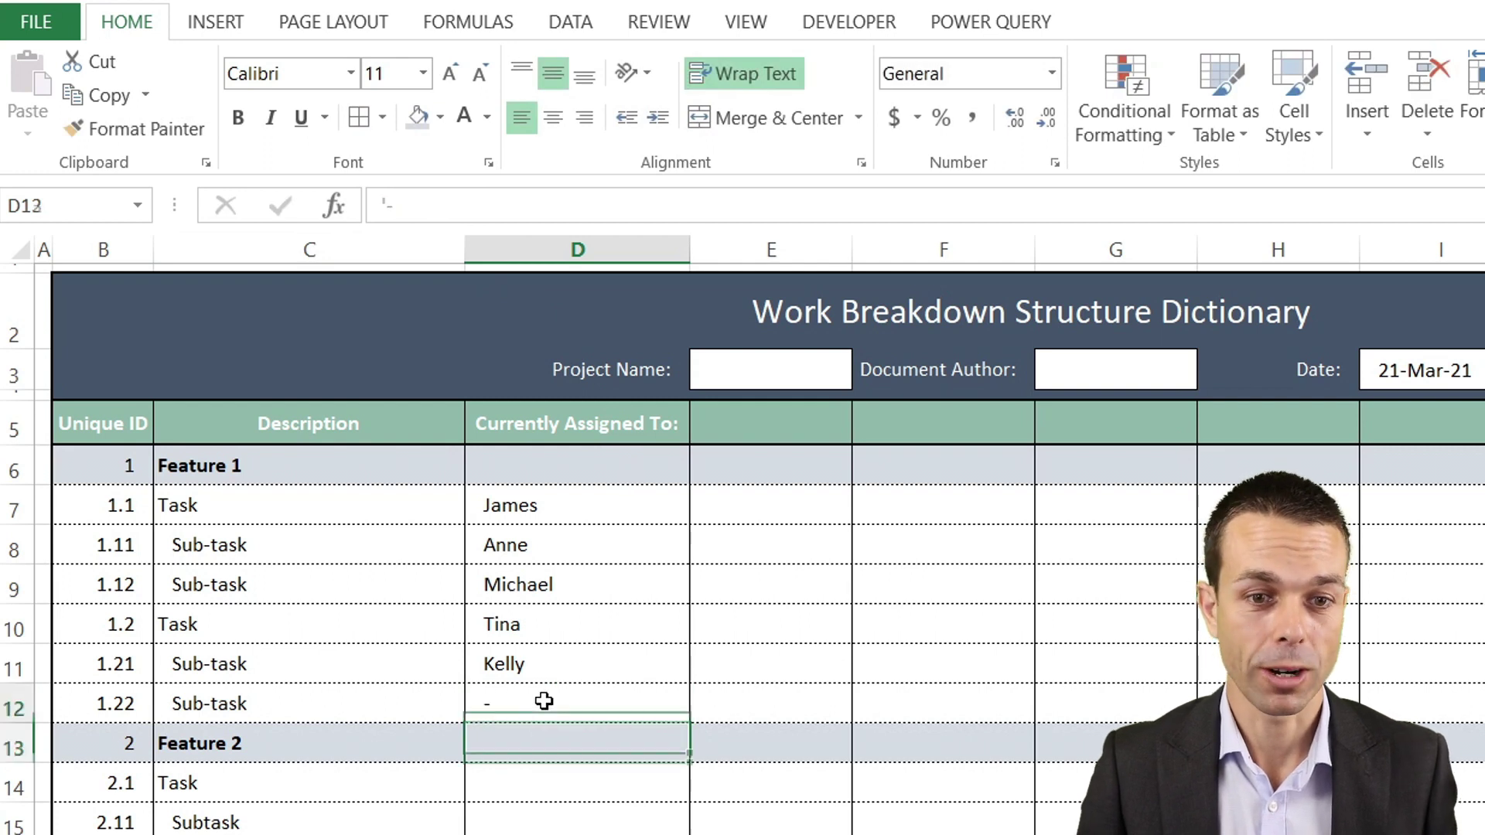
key("ctrl+c")
left_click(550, 774)
key("ctrl+v")
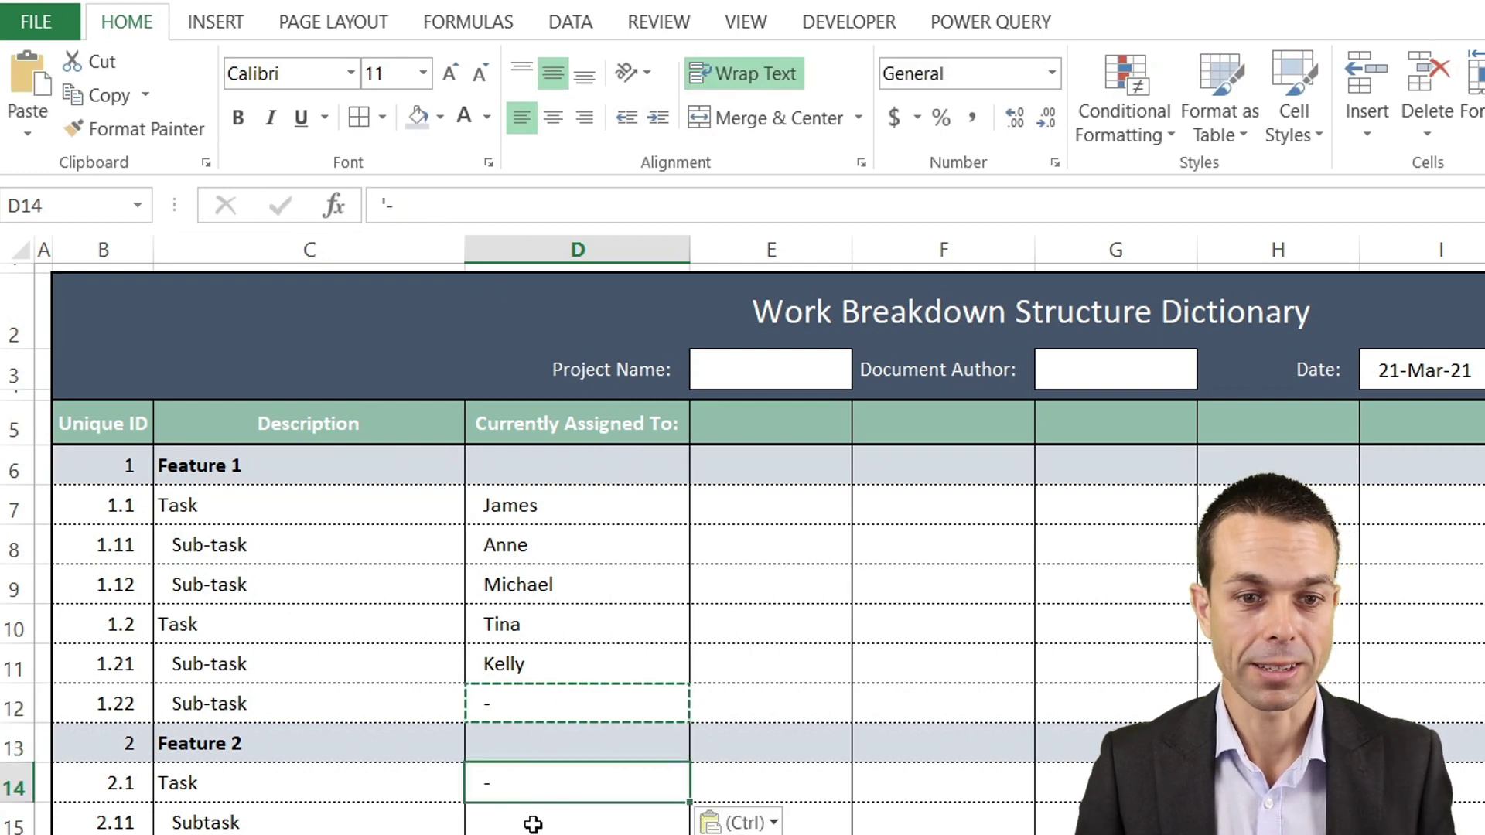
key("Down")
key("ctrl+v")
key("Down")
key("ctrl+v")
key("Down")
key("Down")
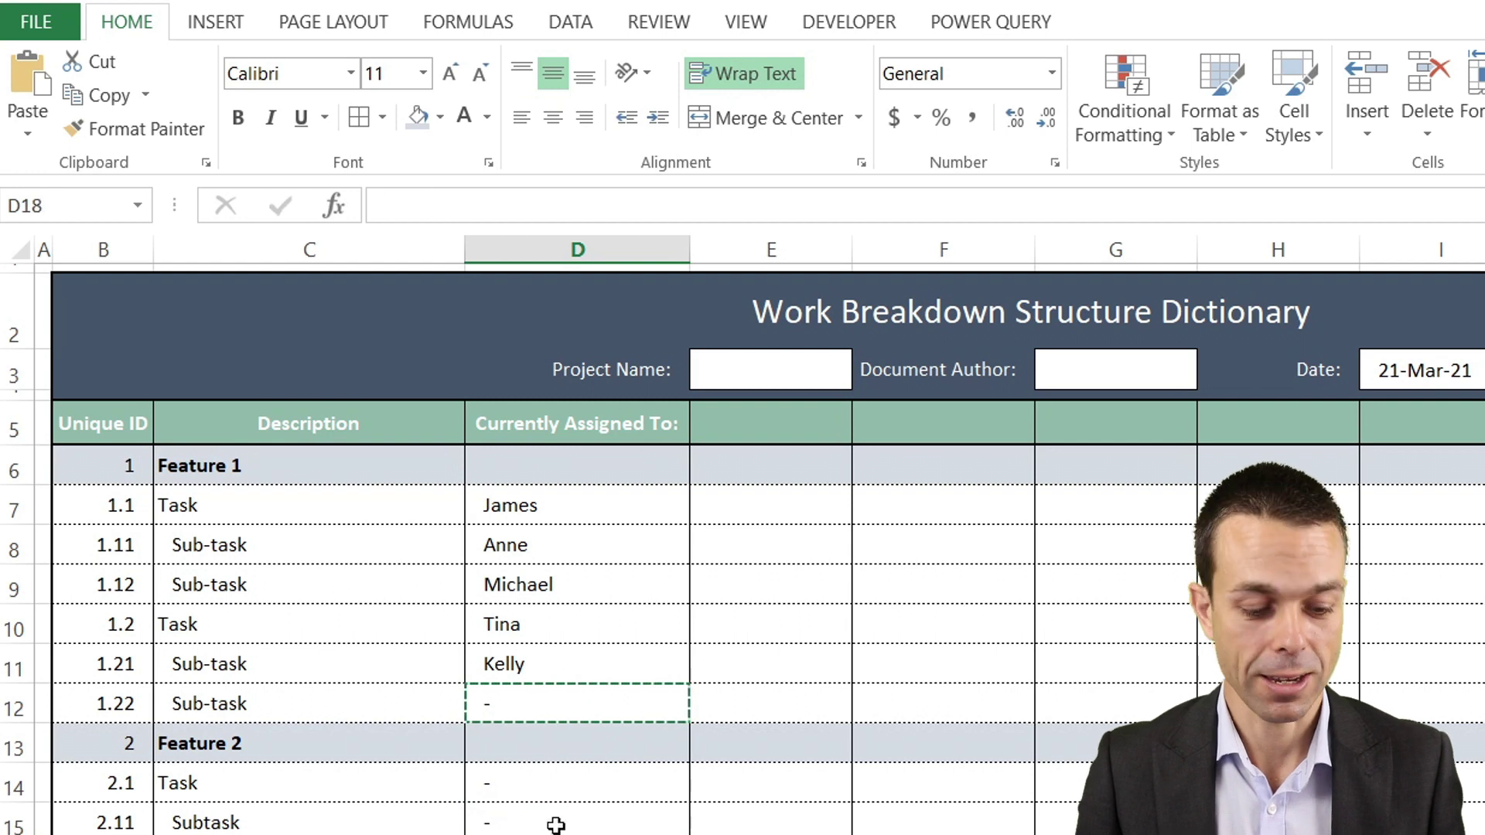
key("Escape")
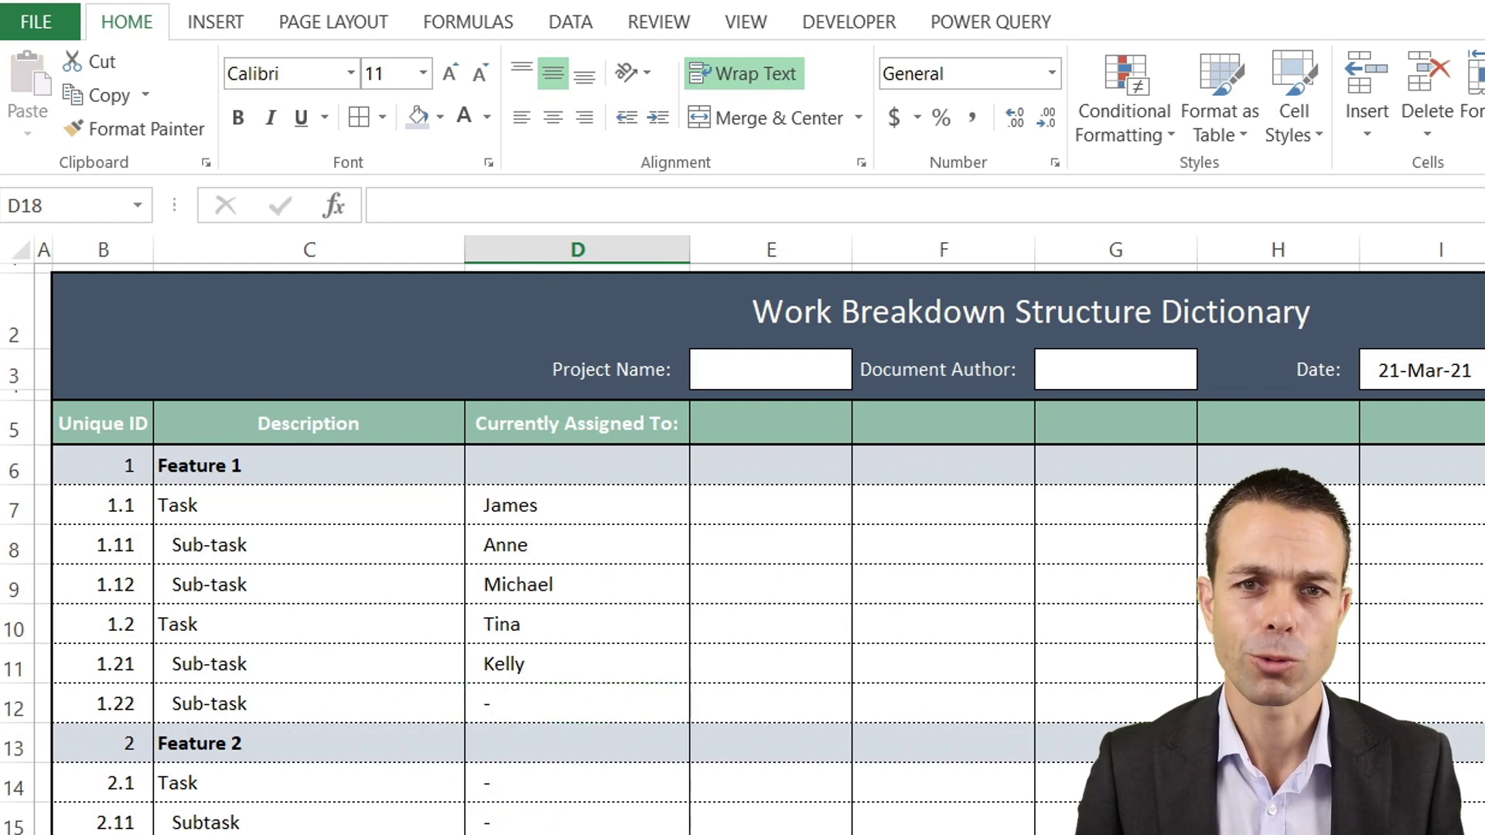
Add the 'Percentage Complete' heading in E5 and format E7:E16 as percentages
left_click(772, 425)
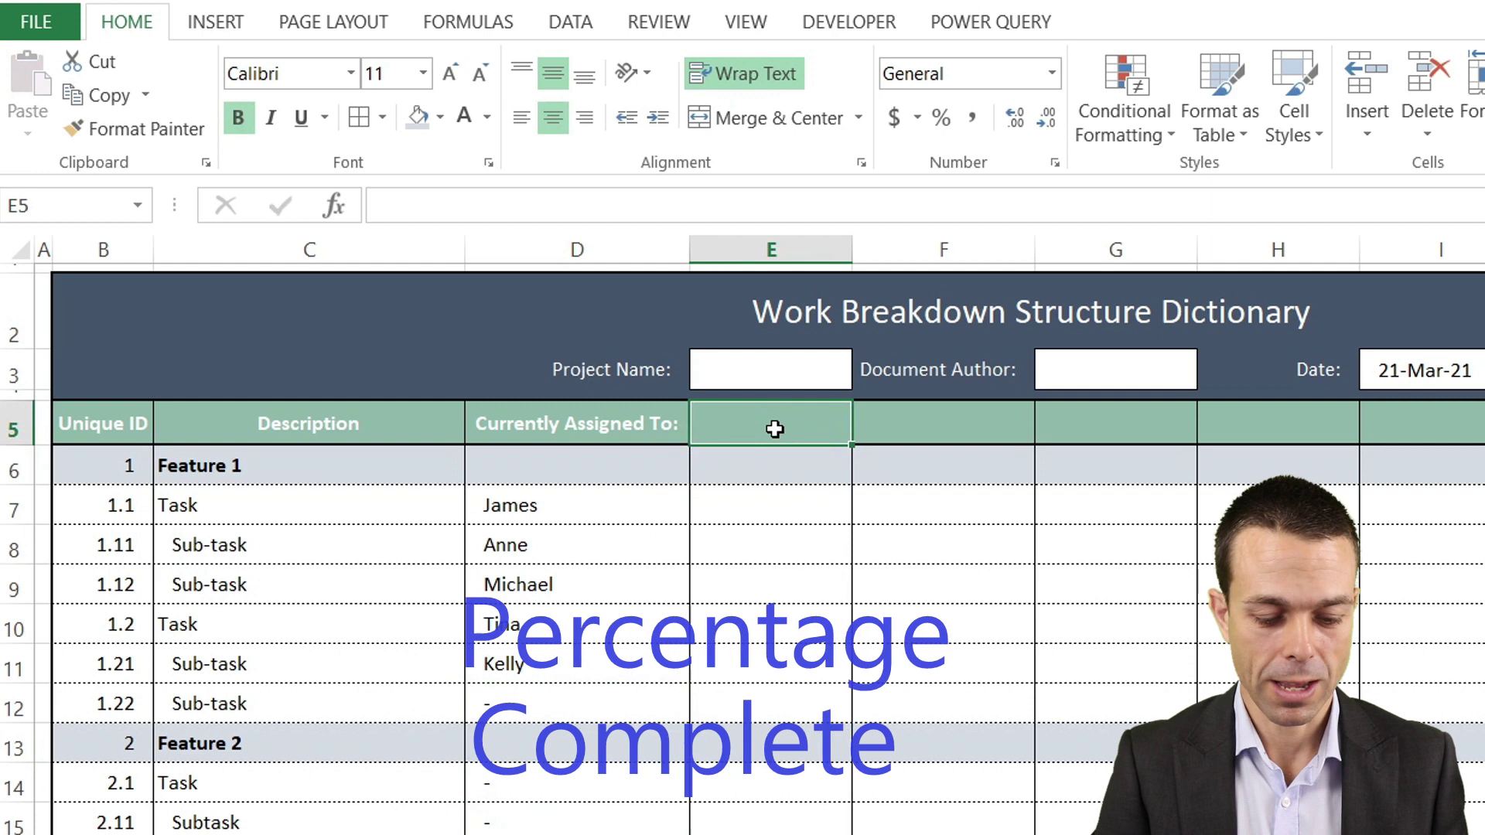
type("Percentage Complete")
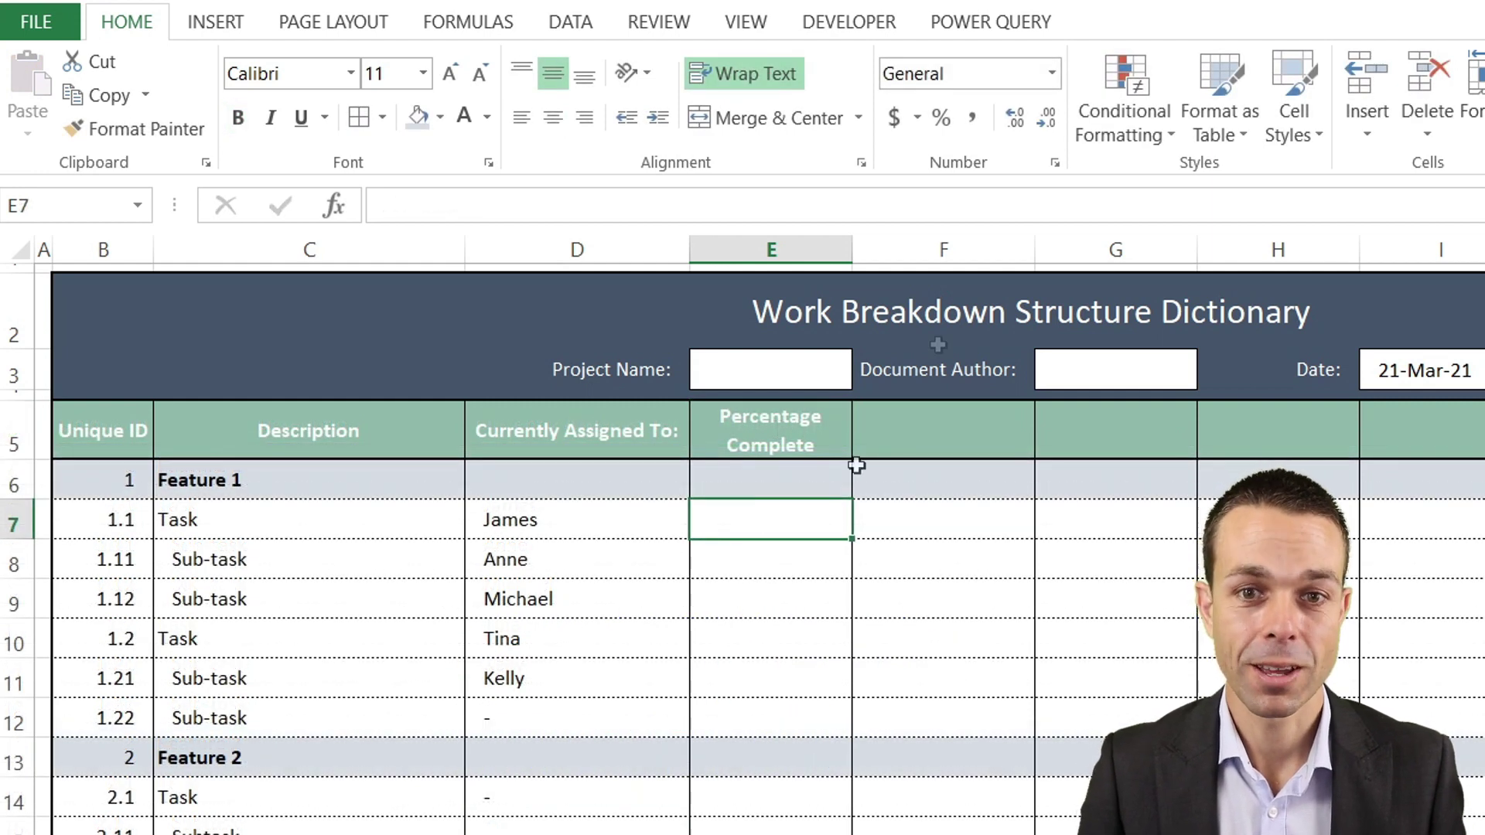
key("shift+Down")
key("shift+Down")
key("shift+Down")
key("shift+Down")
key("shift+Down")
key("shift+Down")
key("shift+Down")
key("shift+Down")
key("shift+Down")
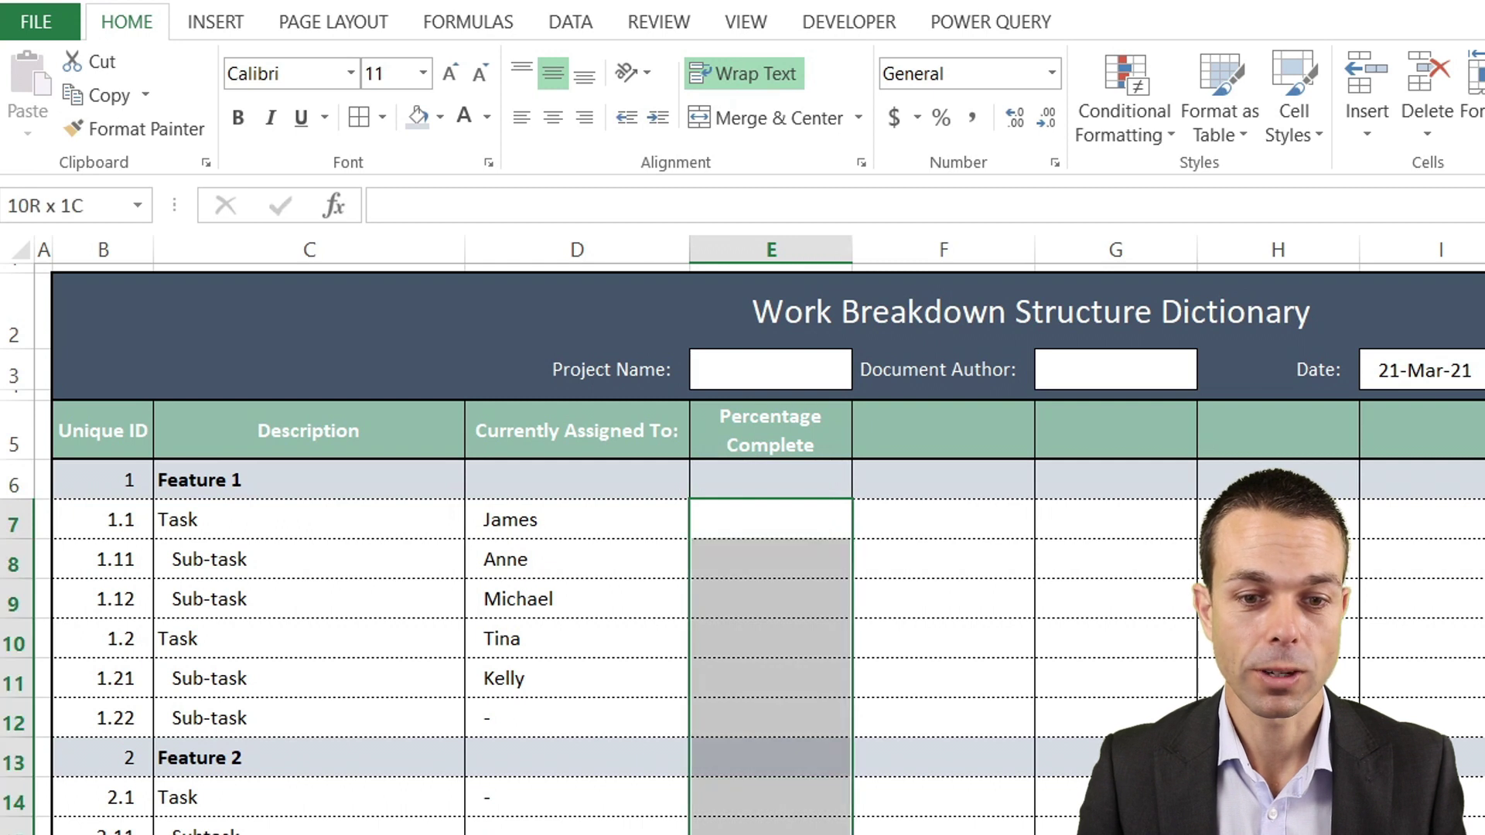
left_click(941, 118)
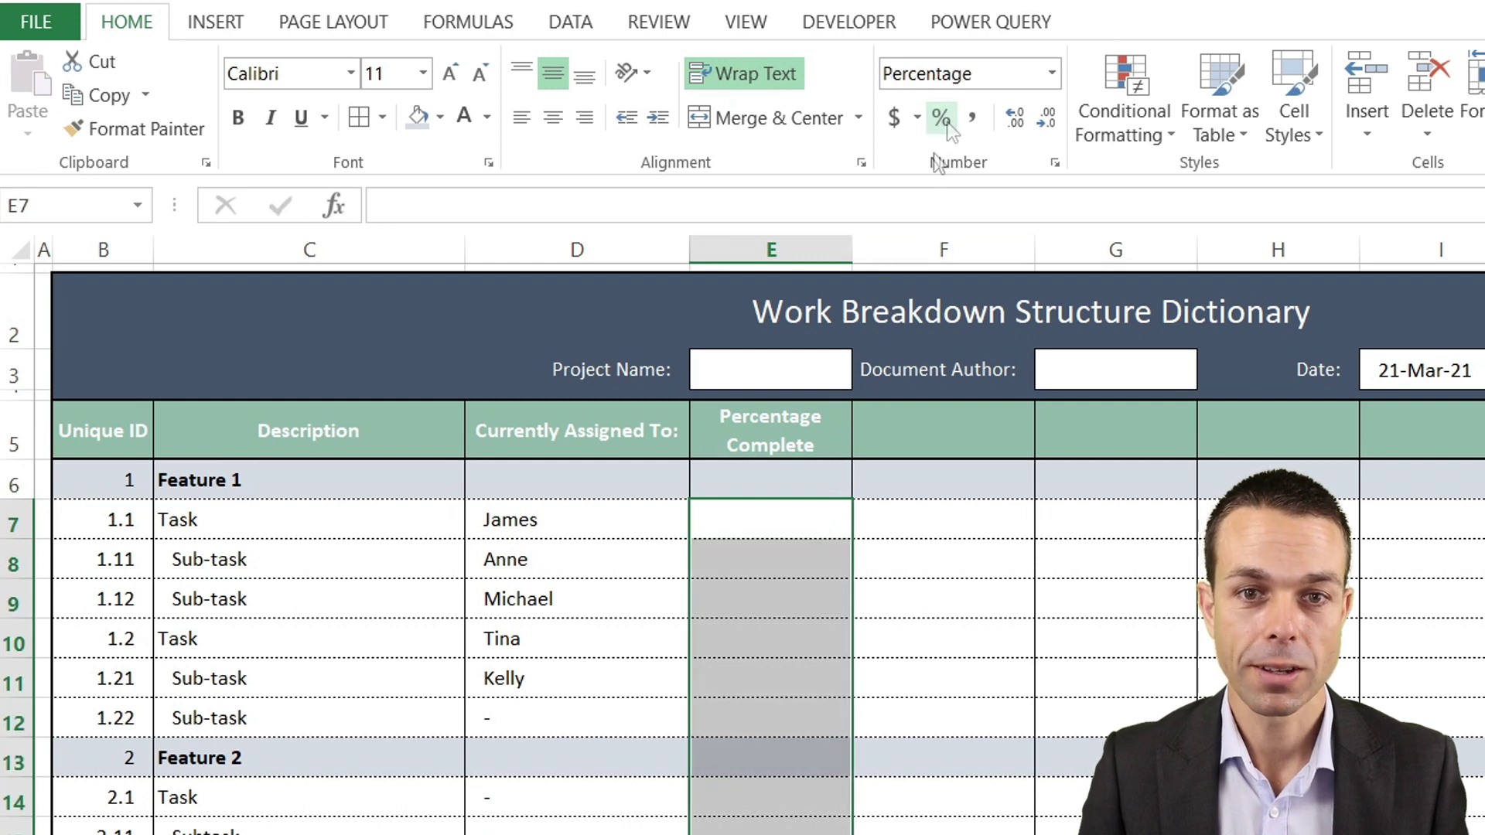
Enter 80%, 70% and 30% for tasks 1.1, 1.11 and 1.12
left_click(776, 529)
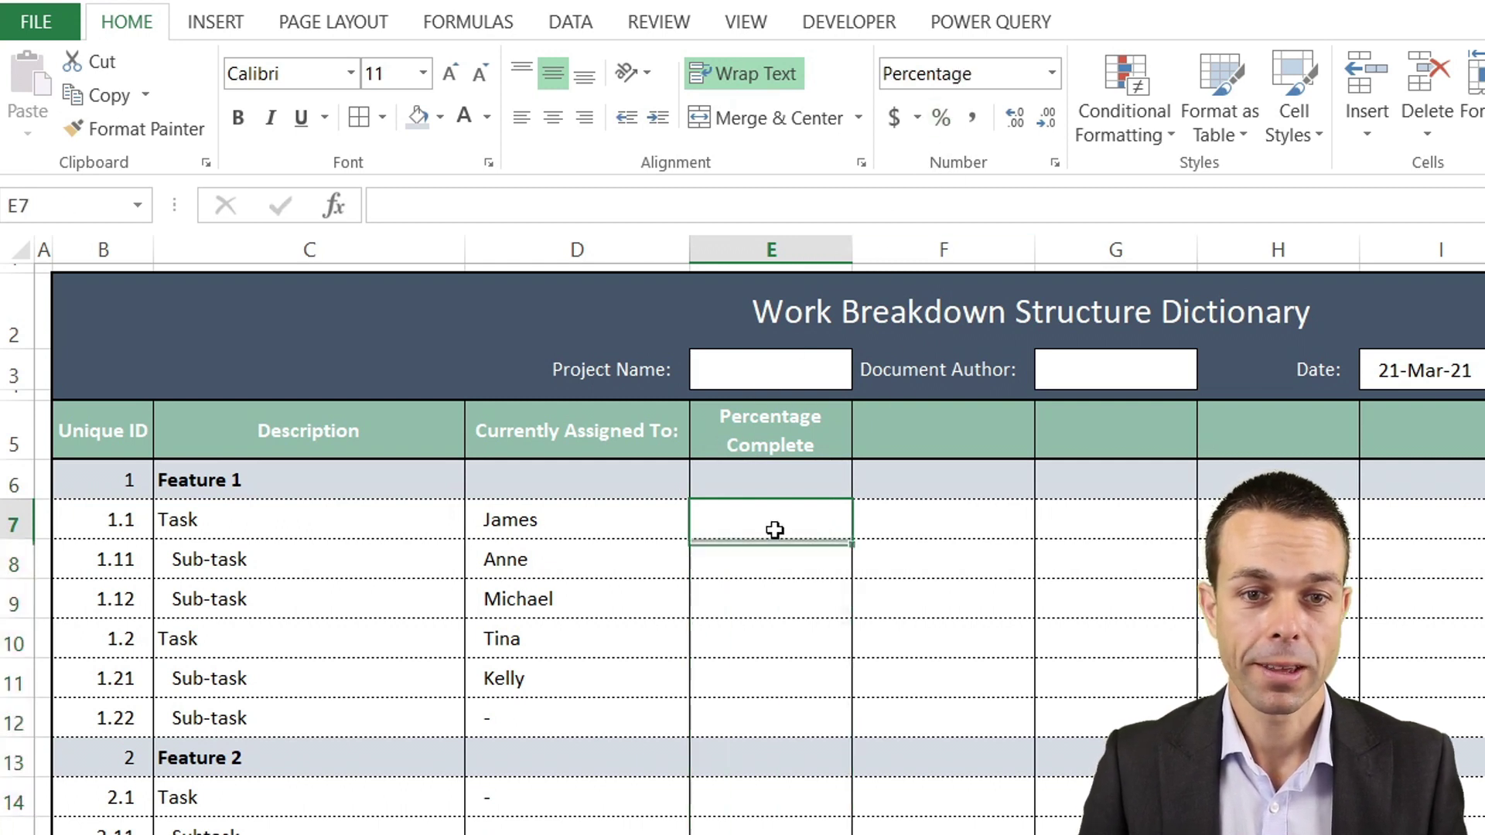
type("80")
key("Return")
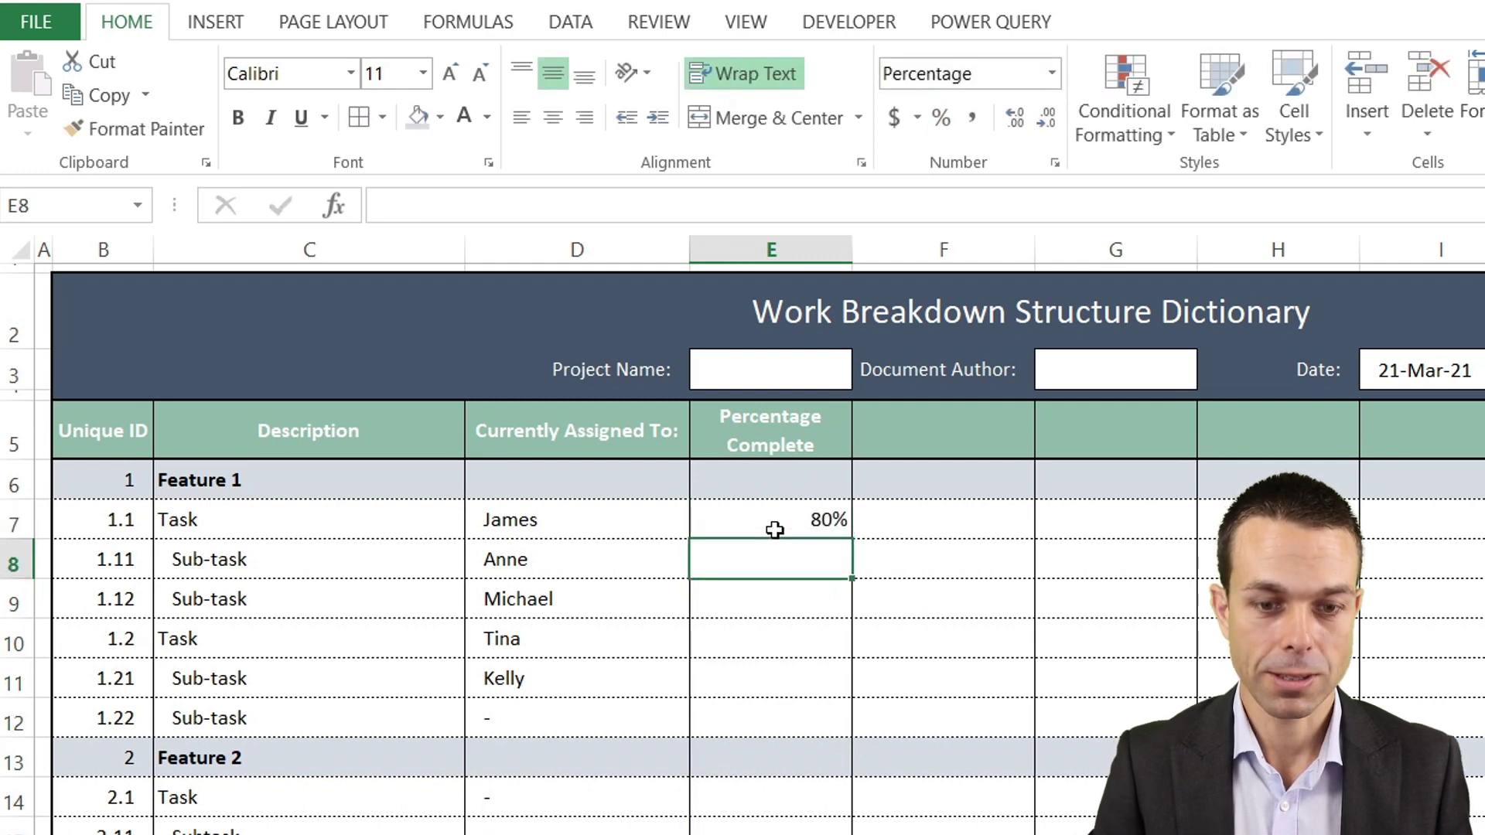
type("70")
key("Return")
type("30")
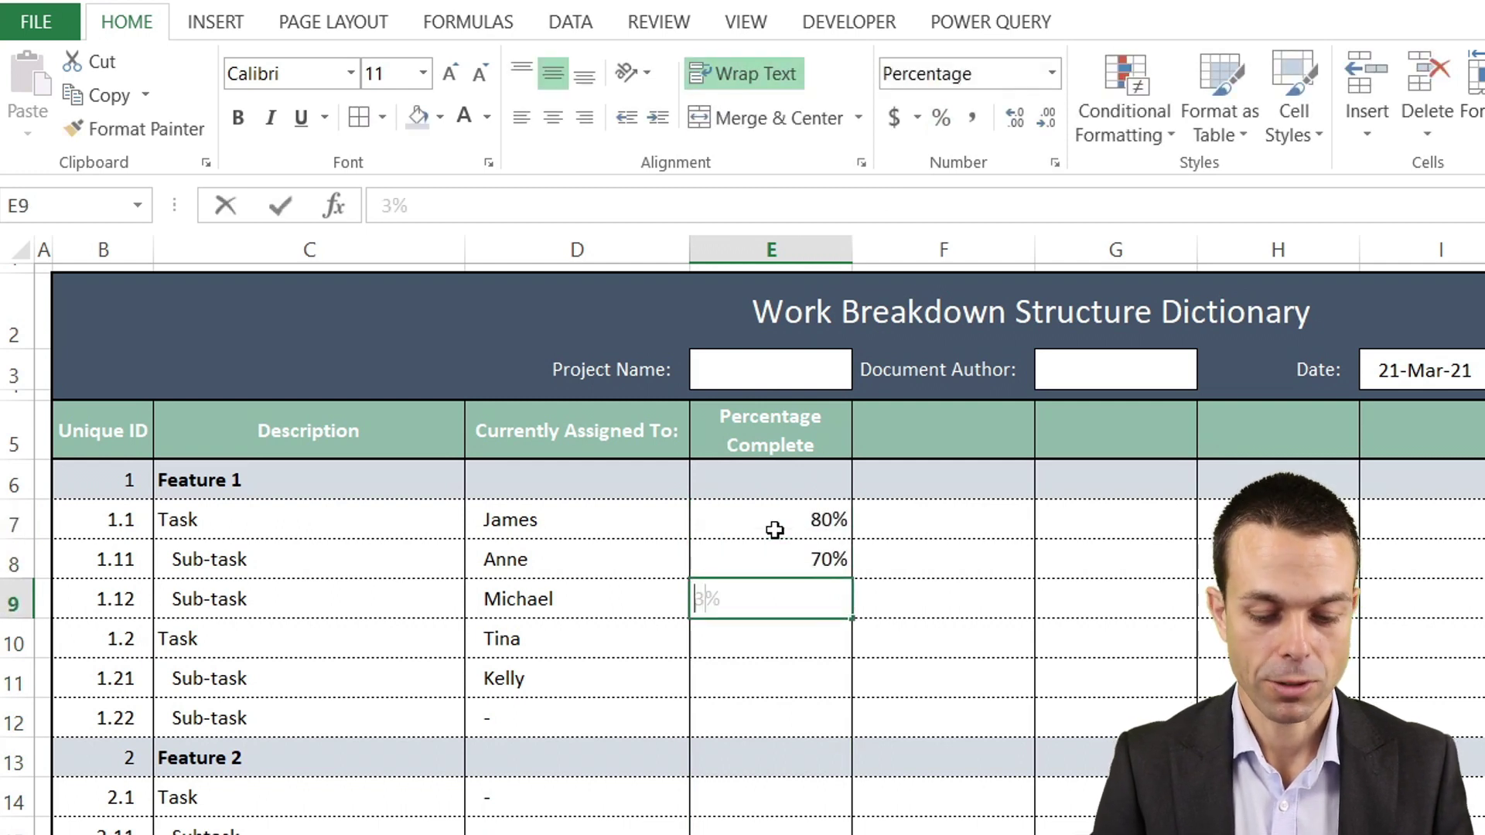
key("Return")
Centre the percentage values in column E
left_click(774, 530)
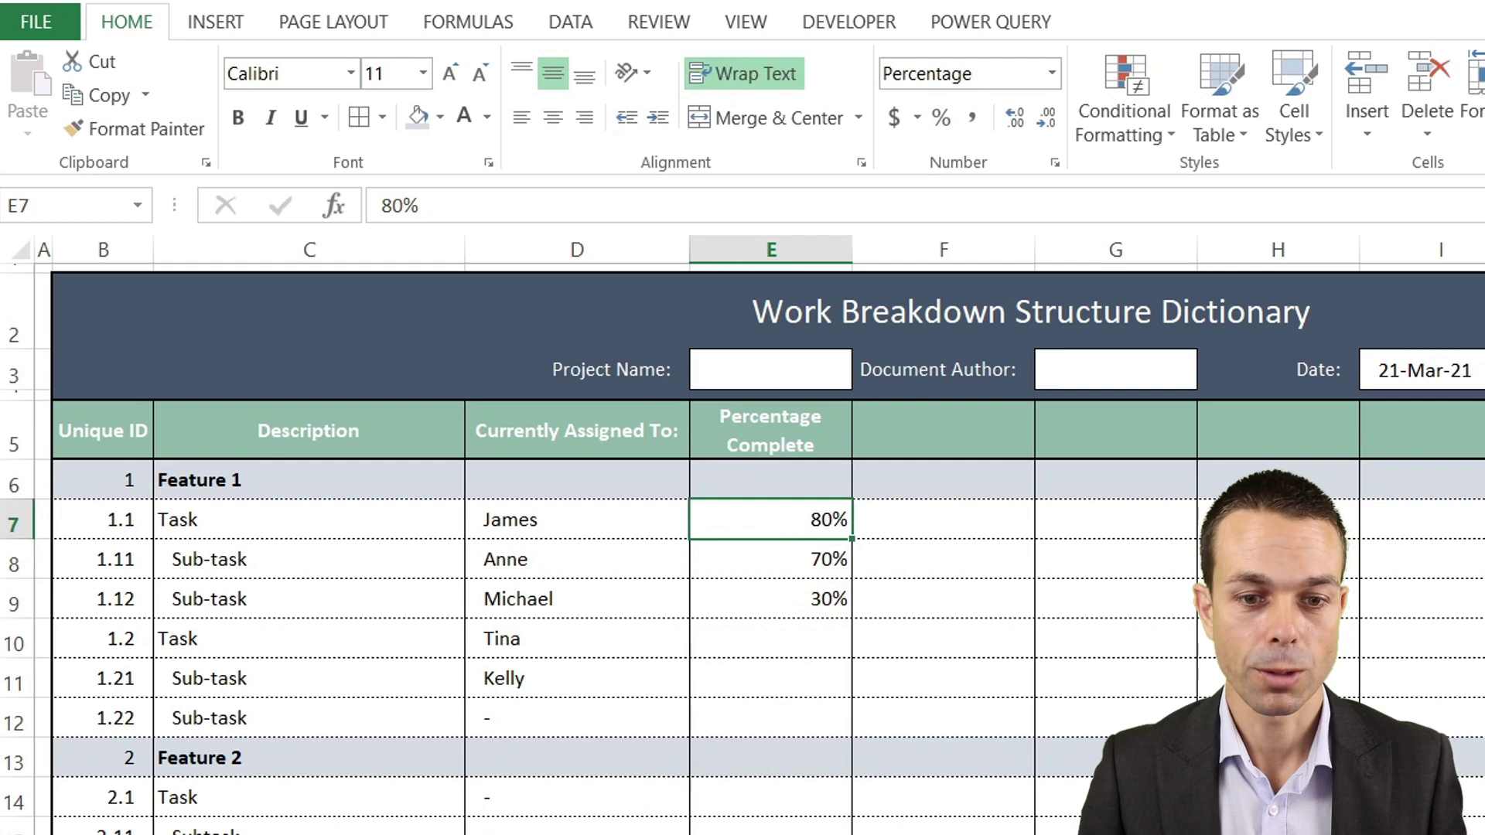
key("shift+Down")
key("shift+Down")
key("shift+Down")
key("shift+Down")
key("shift+Down")
key("shift+Down")
key("shift+Down")
key("shift+Down")
key("shift+Down")
left_click(566, 116)
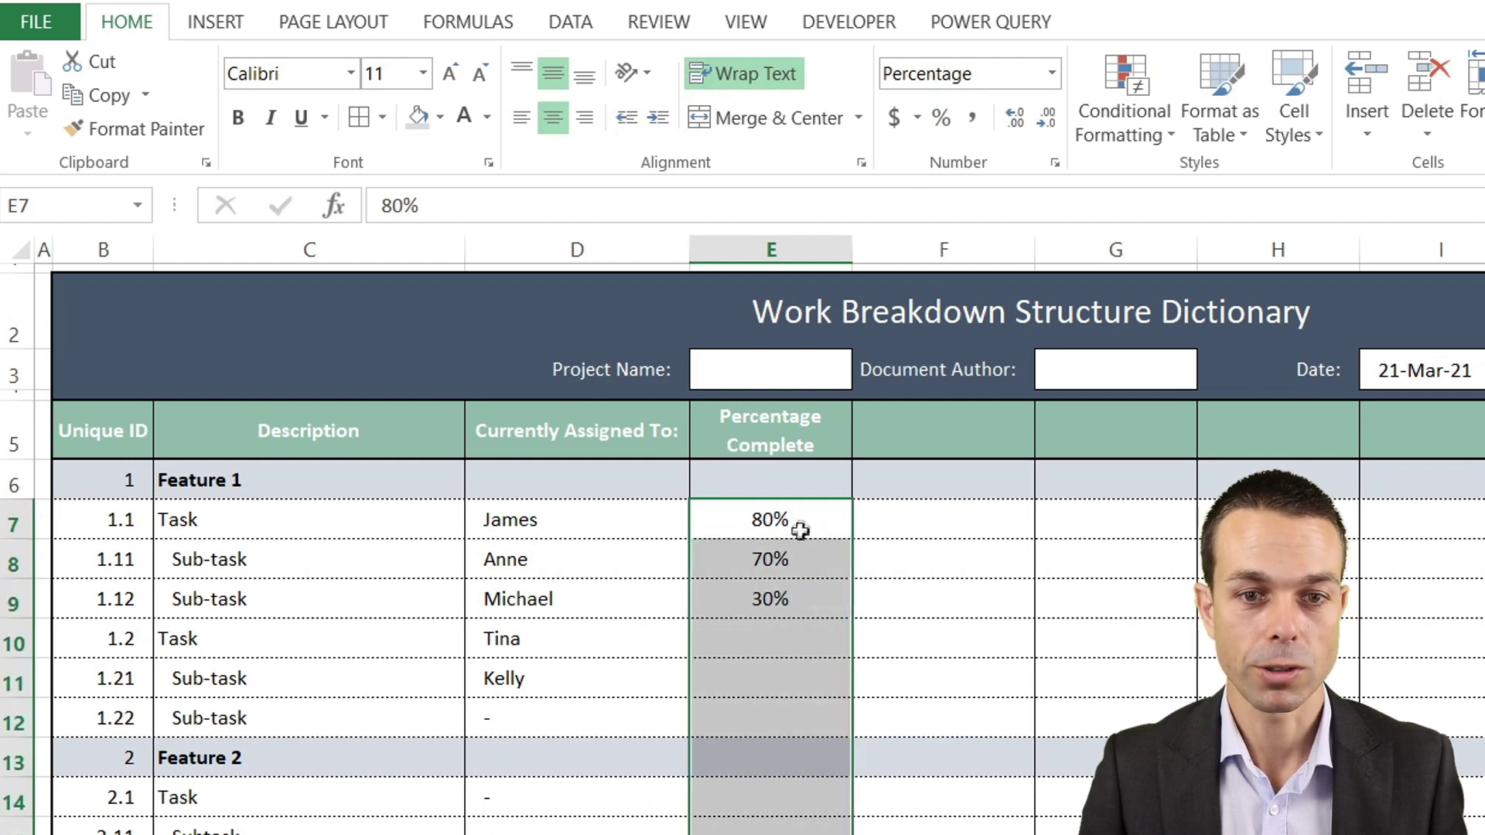
left_click(801, 526)
left_click(786, 486)
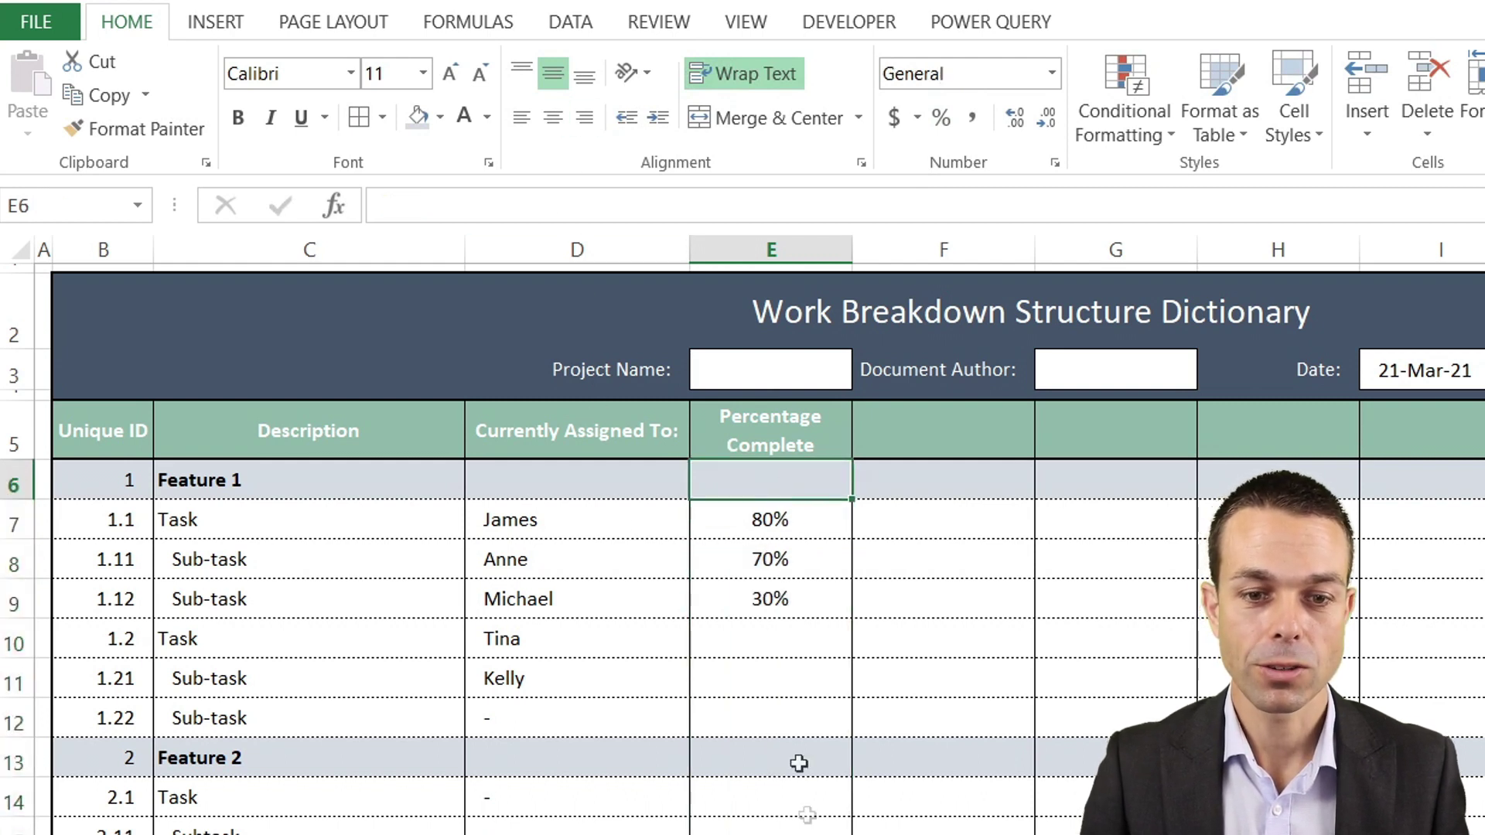
key("shift+Down")
key("shift+Down")
key("shift+Down")
key("shift+Down")
key("shift+Down")
key("shift+Down")
key("shift+Down")
key("shift+Down")
key("shift+Down")
key("shift+Down")
key("shift+Down")
key("shift+Down")
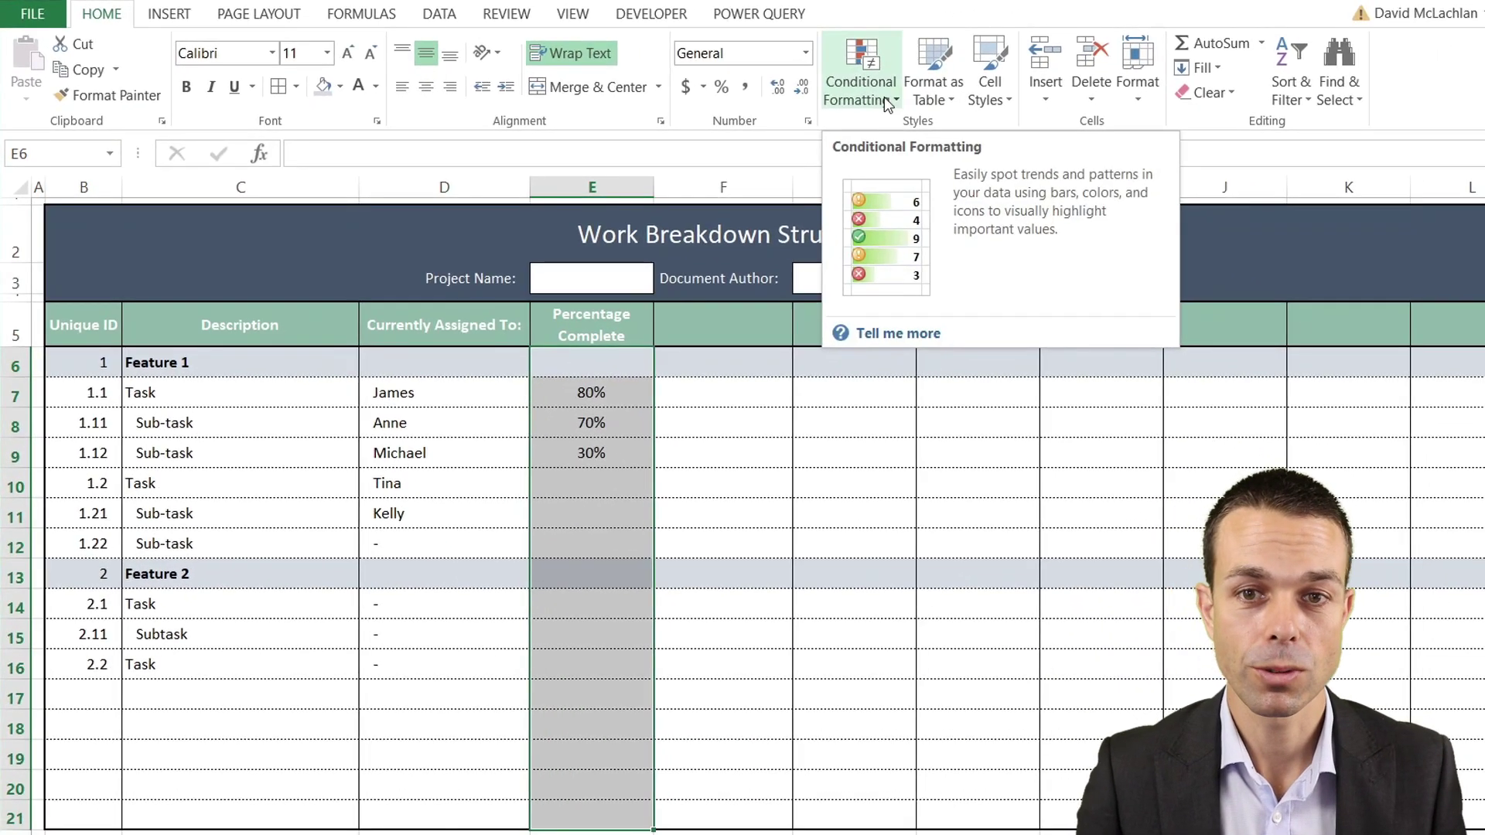
Apply orange gradient fill data bars to the Percentage Complete column
left_click(886, 99)
mouse_move(925, 244)
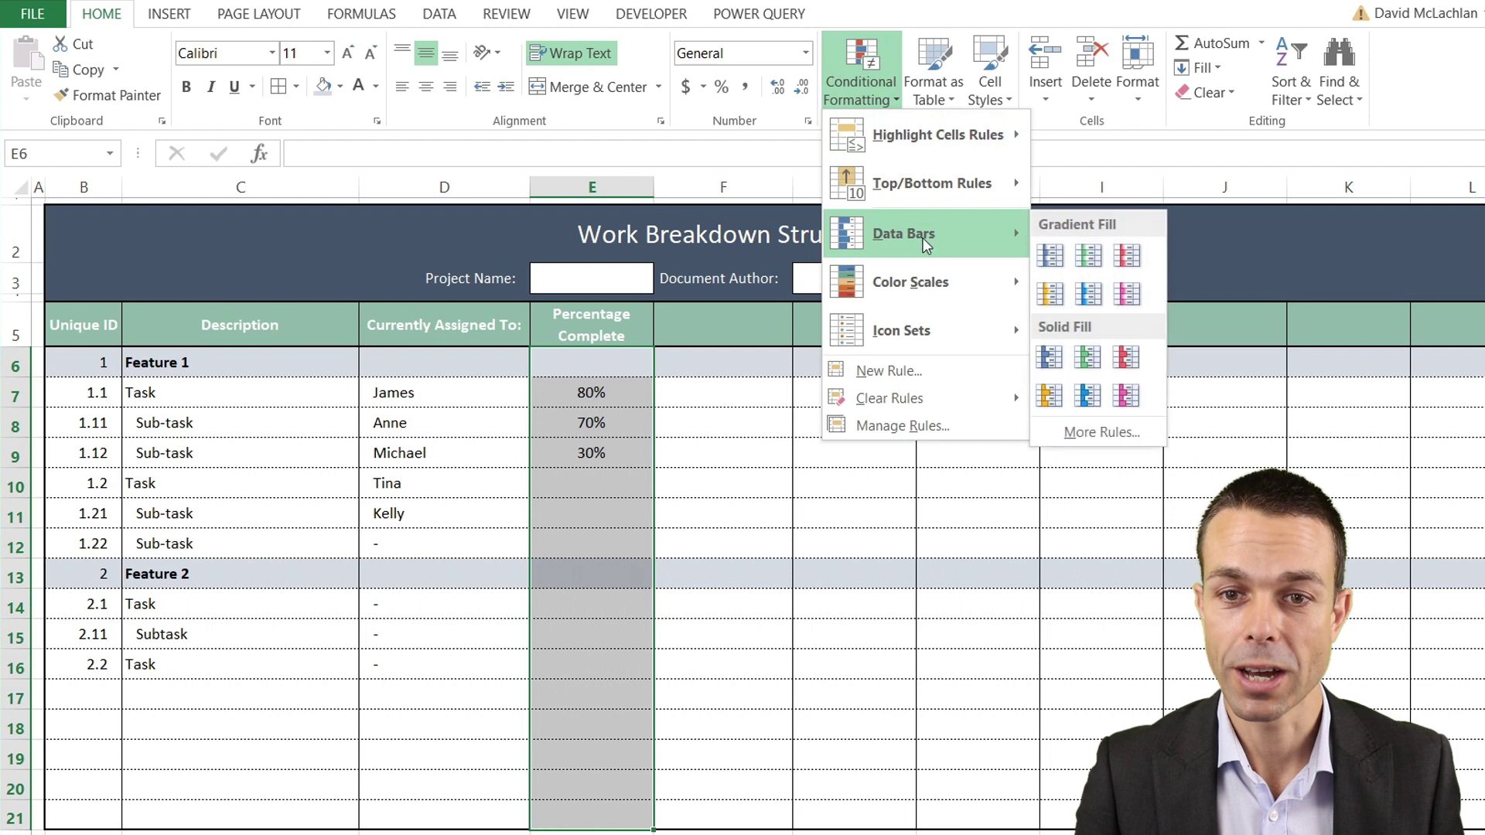
left_click(1056, 297)
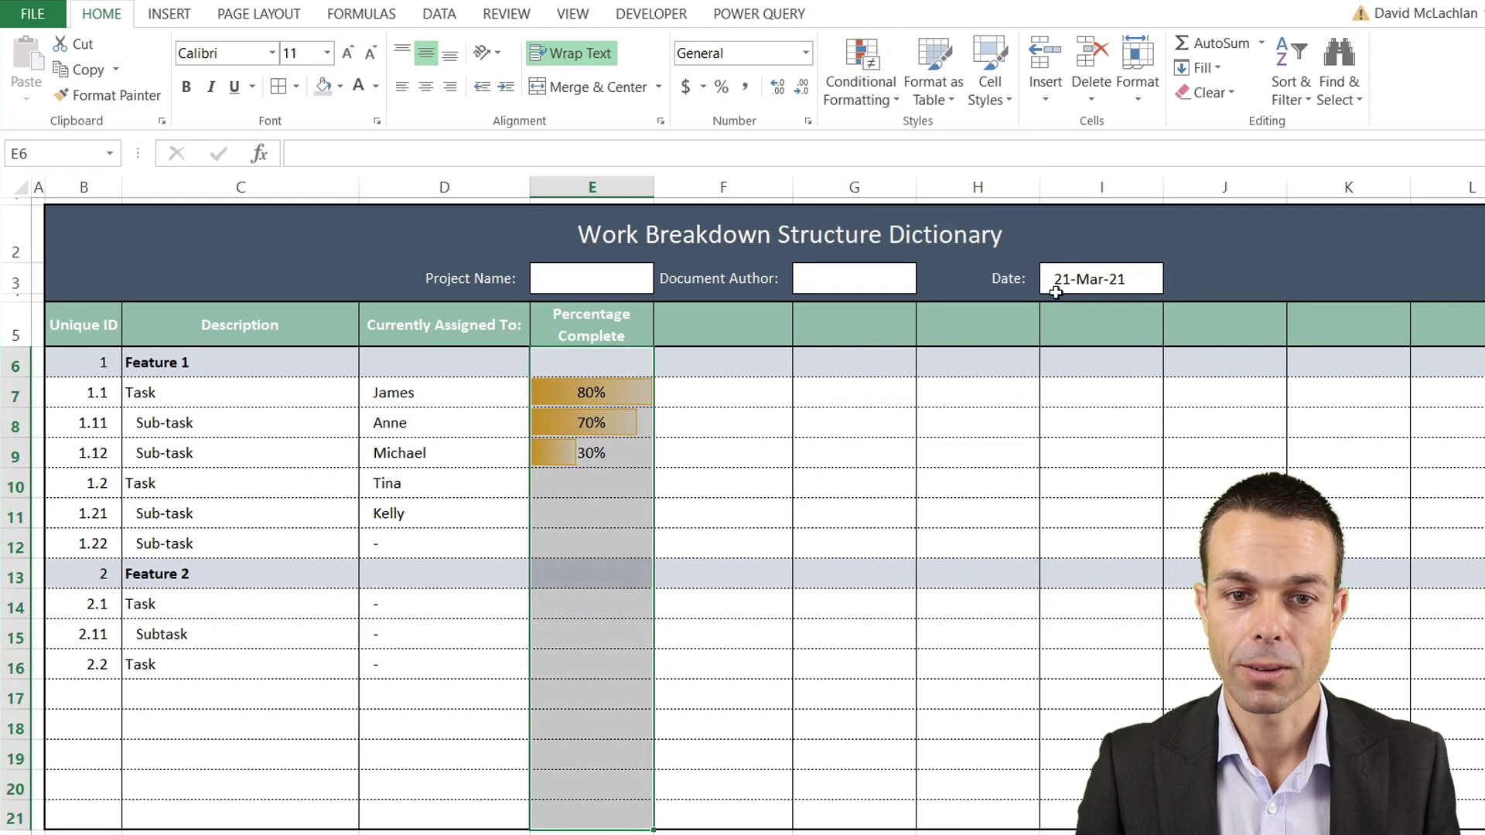
Select E6:E21 and bring up the Conditional Formatting Rules Manager
left_click(583, 491)
left_click_drag(598, 362, 621, 808)
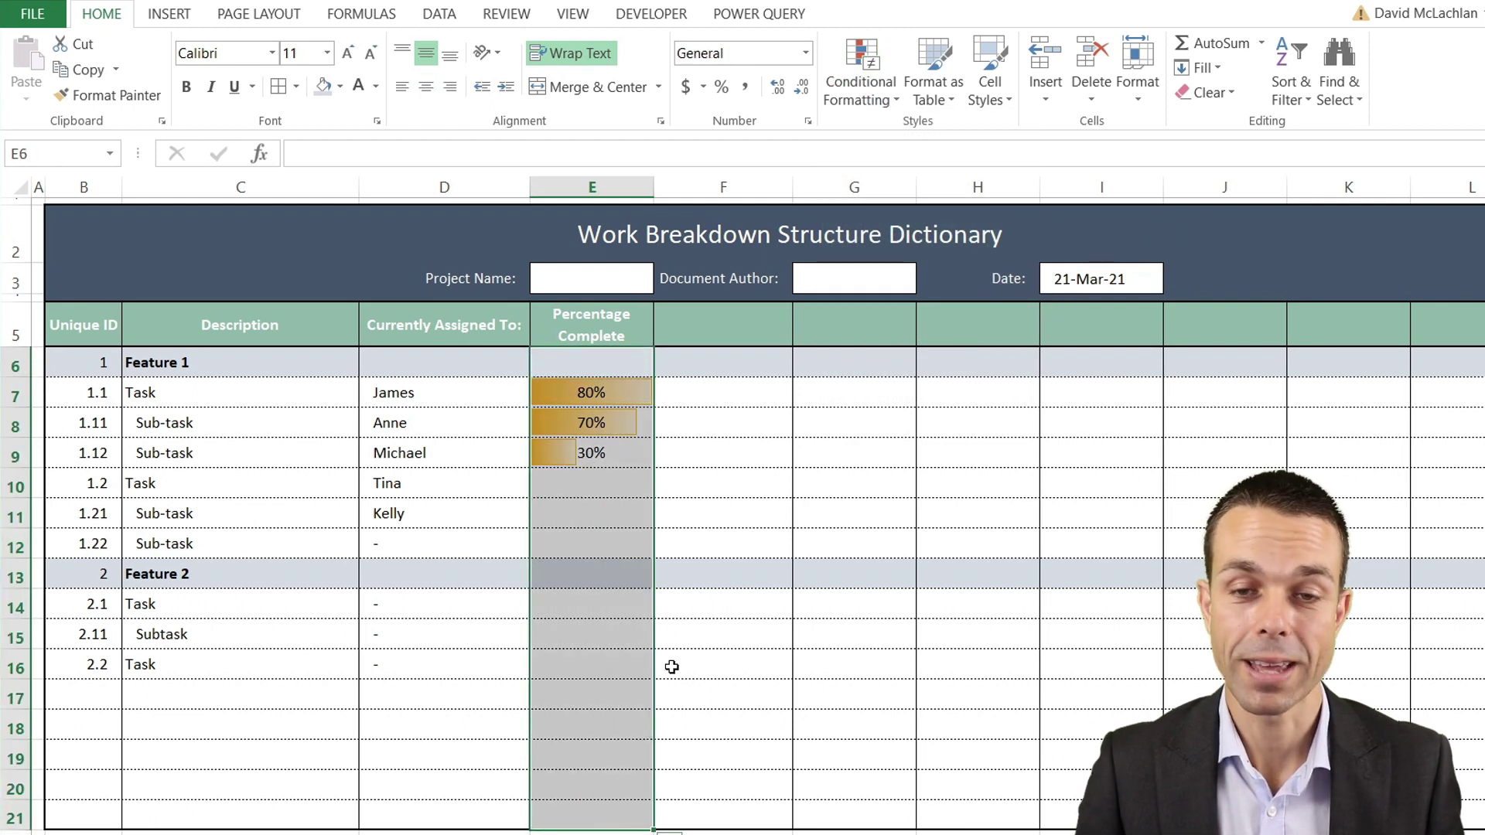
left_click(868, 99)
left_click(891, 426)
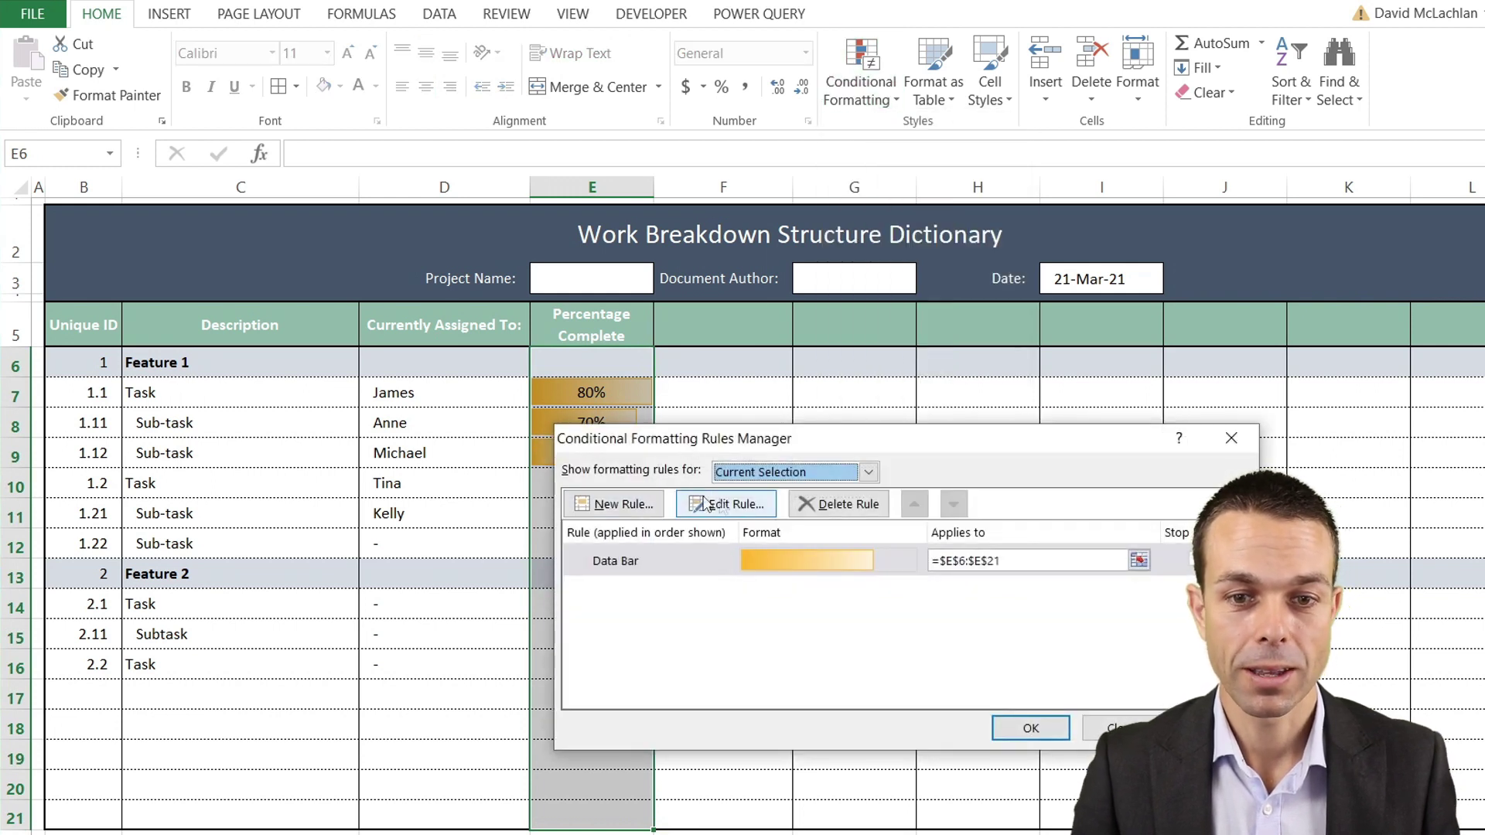
Edit the data bar rule to use Number types with minimum 0 and maximum 1
left_click(670, 571)
left_click(727, 506)
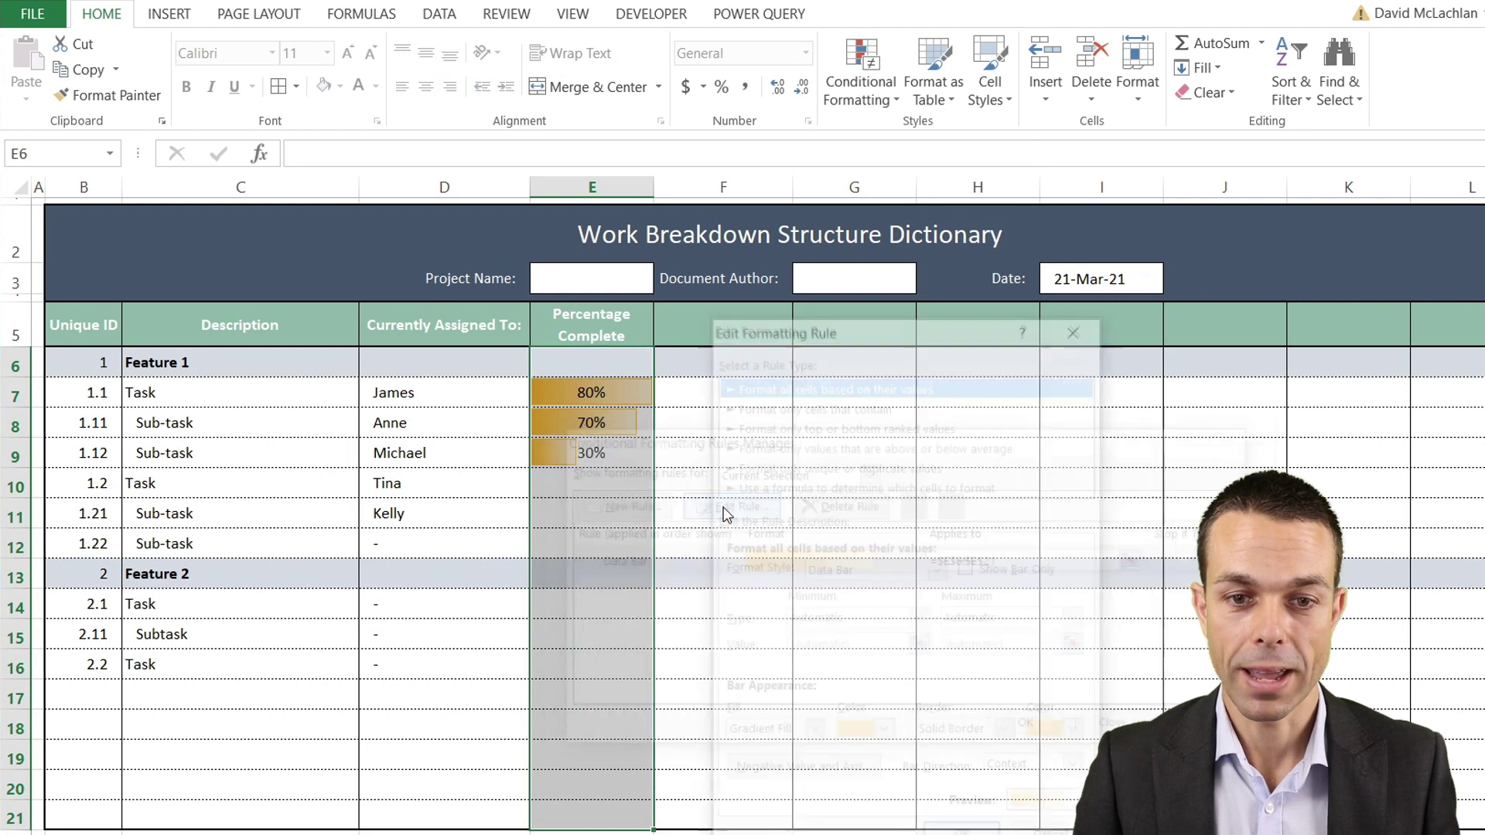
left_click_drag(896, 333, 434, 168)
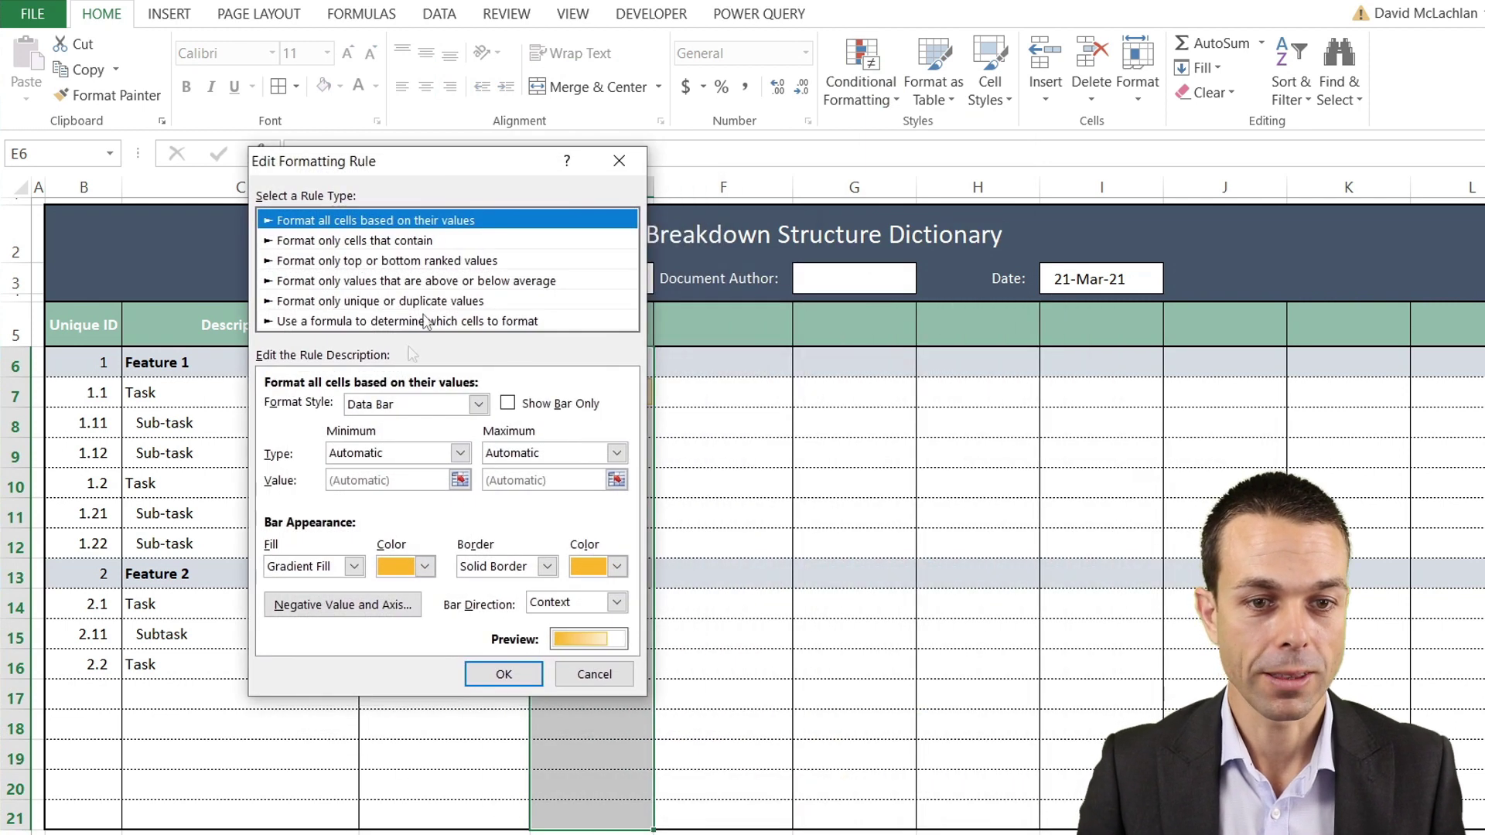
left_click(459, 454)
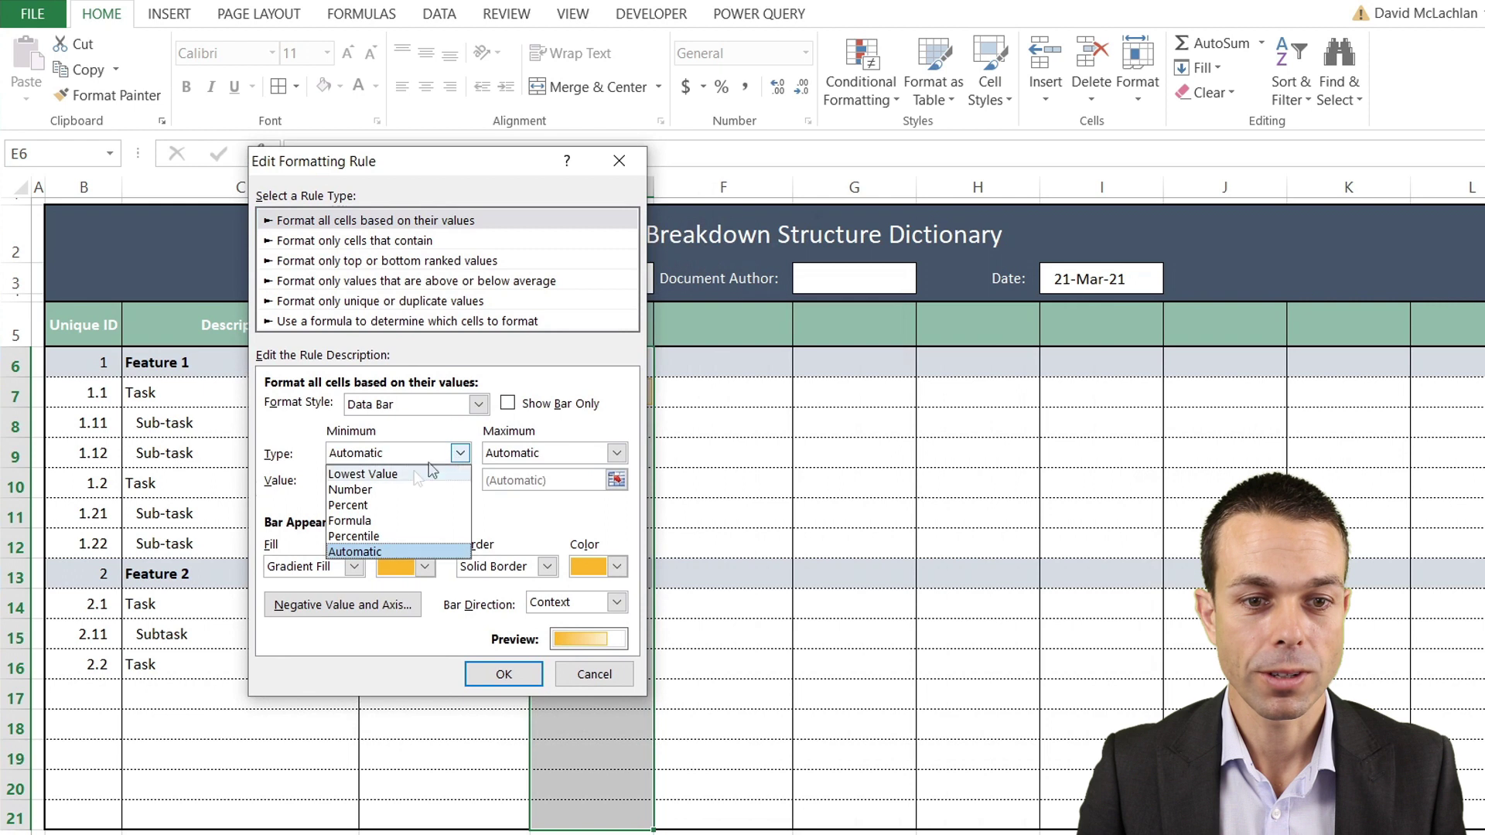
left_click(372, 488)
left_click(617, 453)
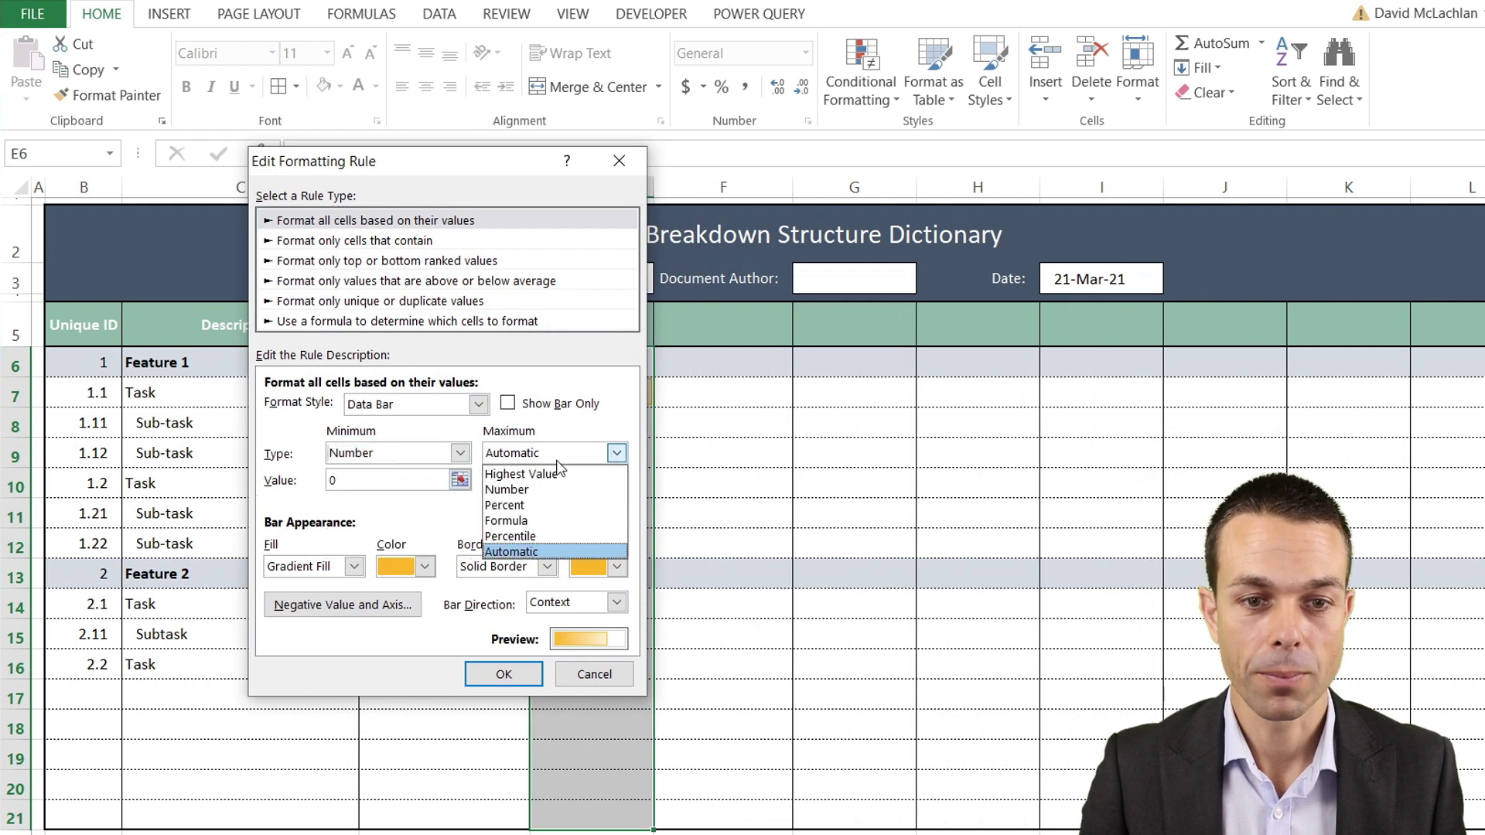
left_click(529, 495)
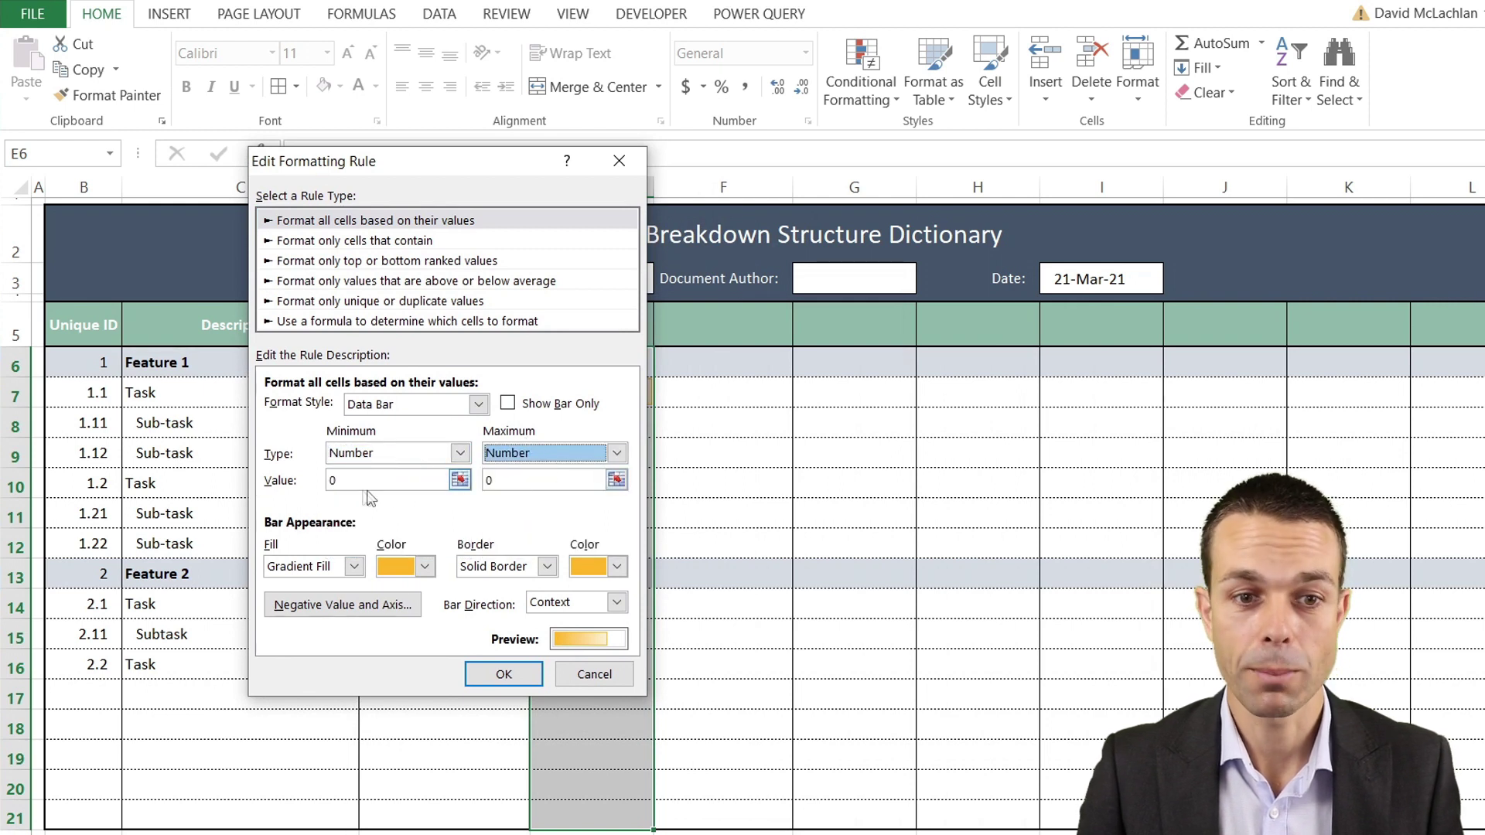
left_click(346, 481)
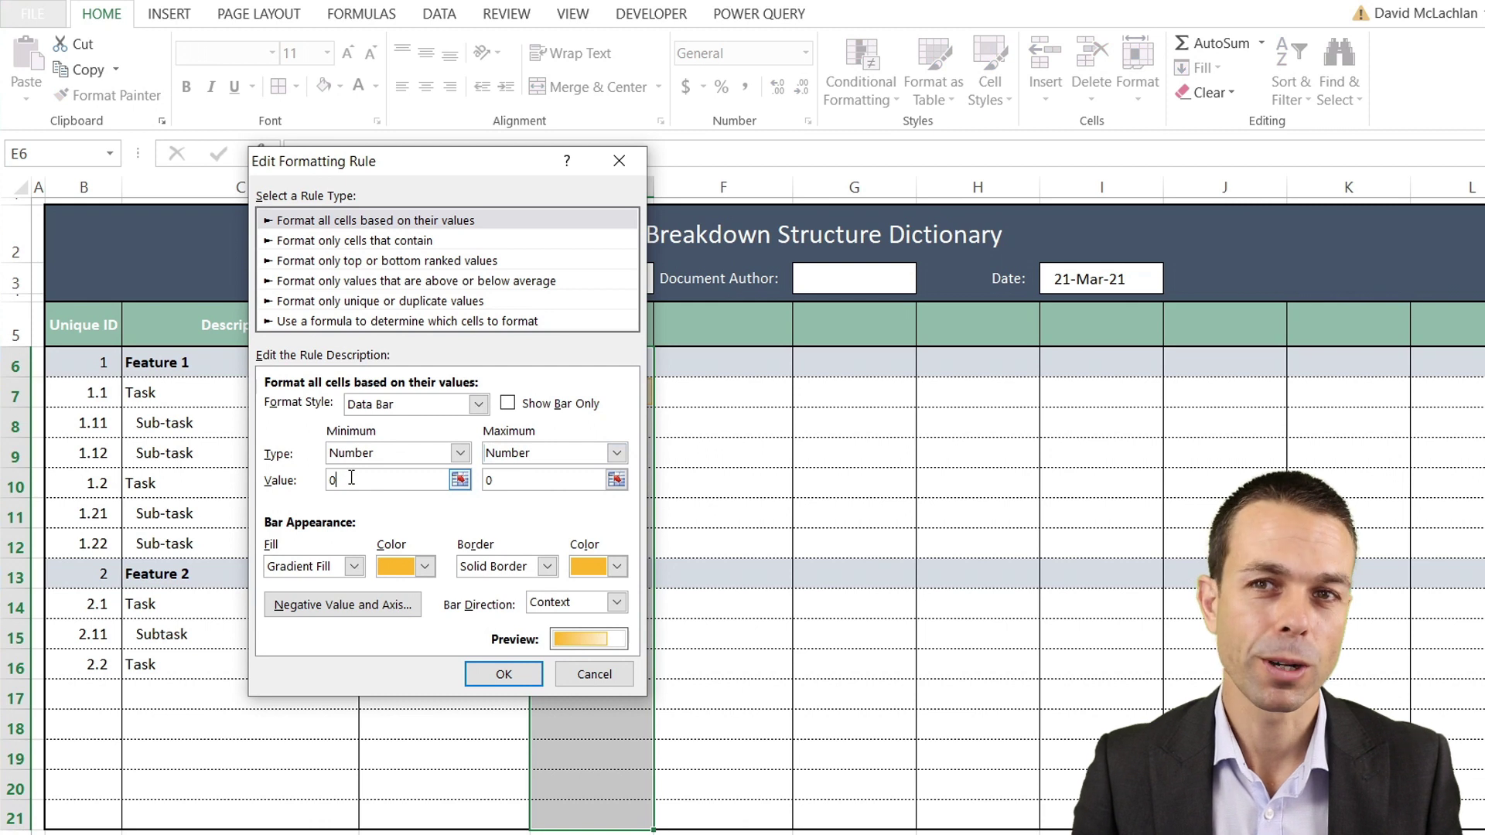
left_click(502, 482)
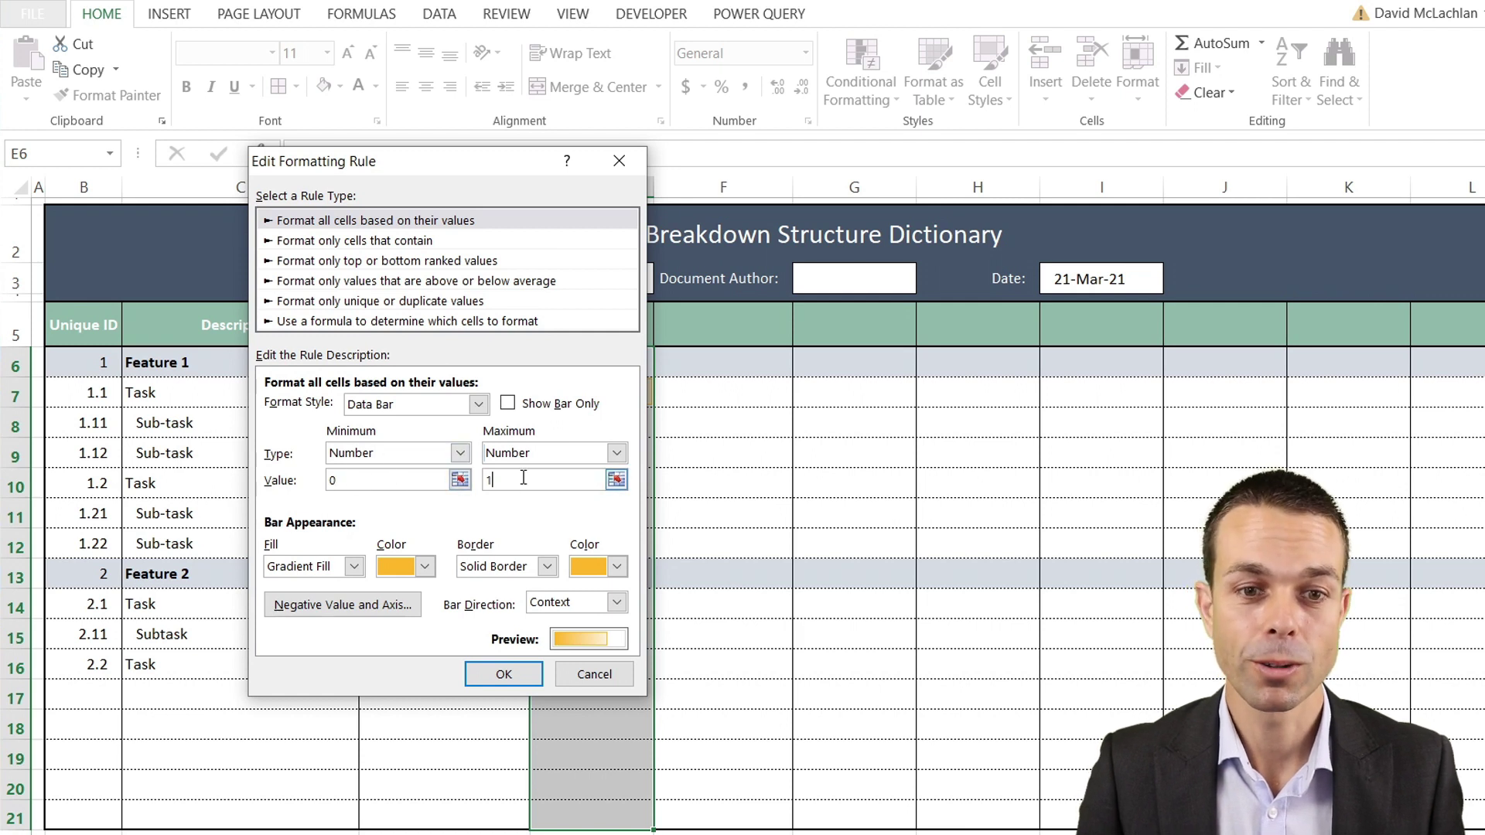
left_click(486, 688)
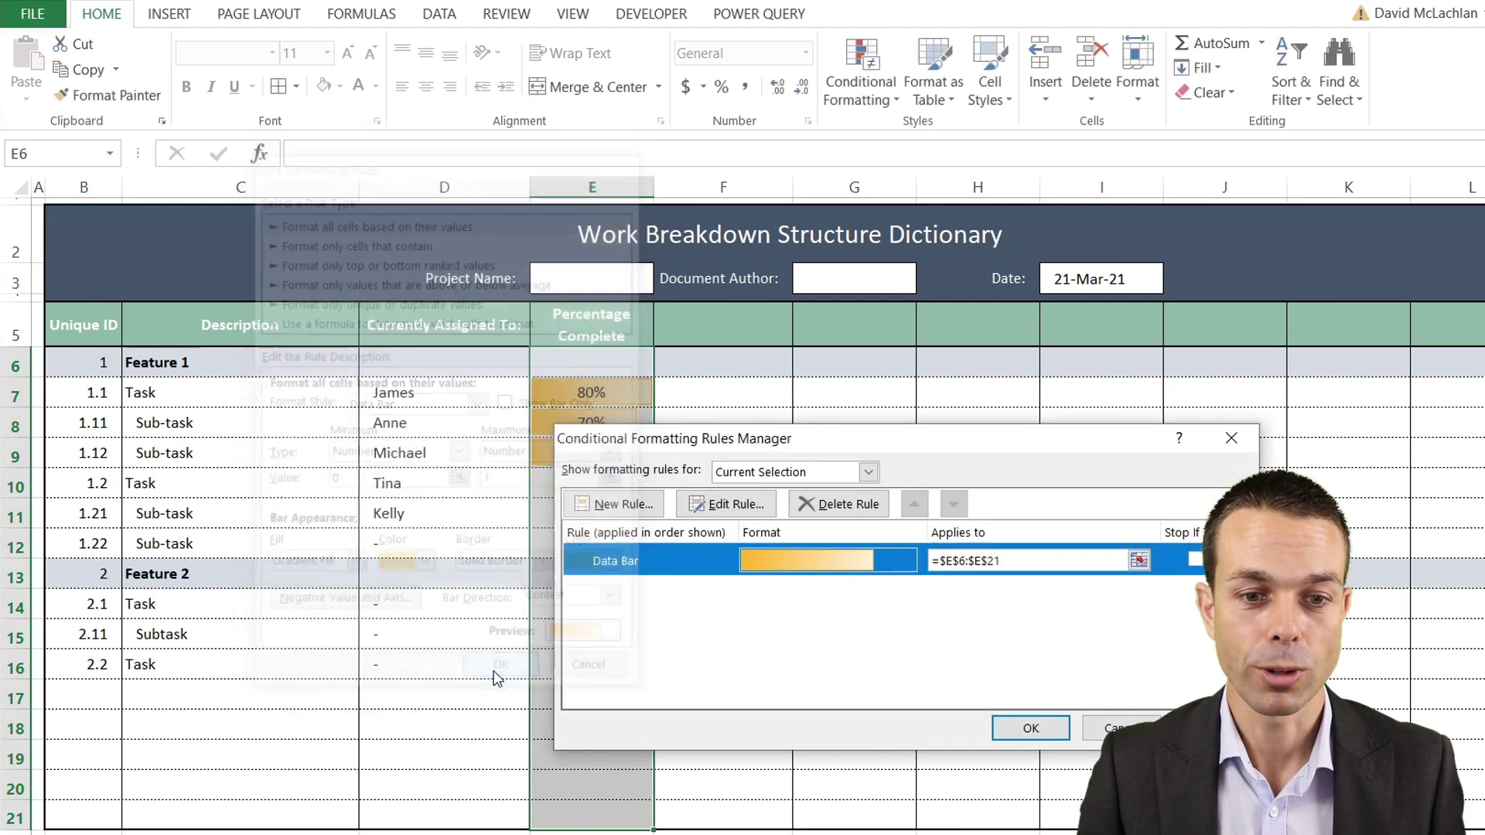
left_click(1031, 728)
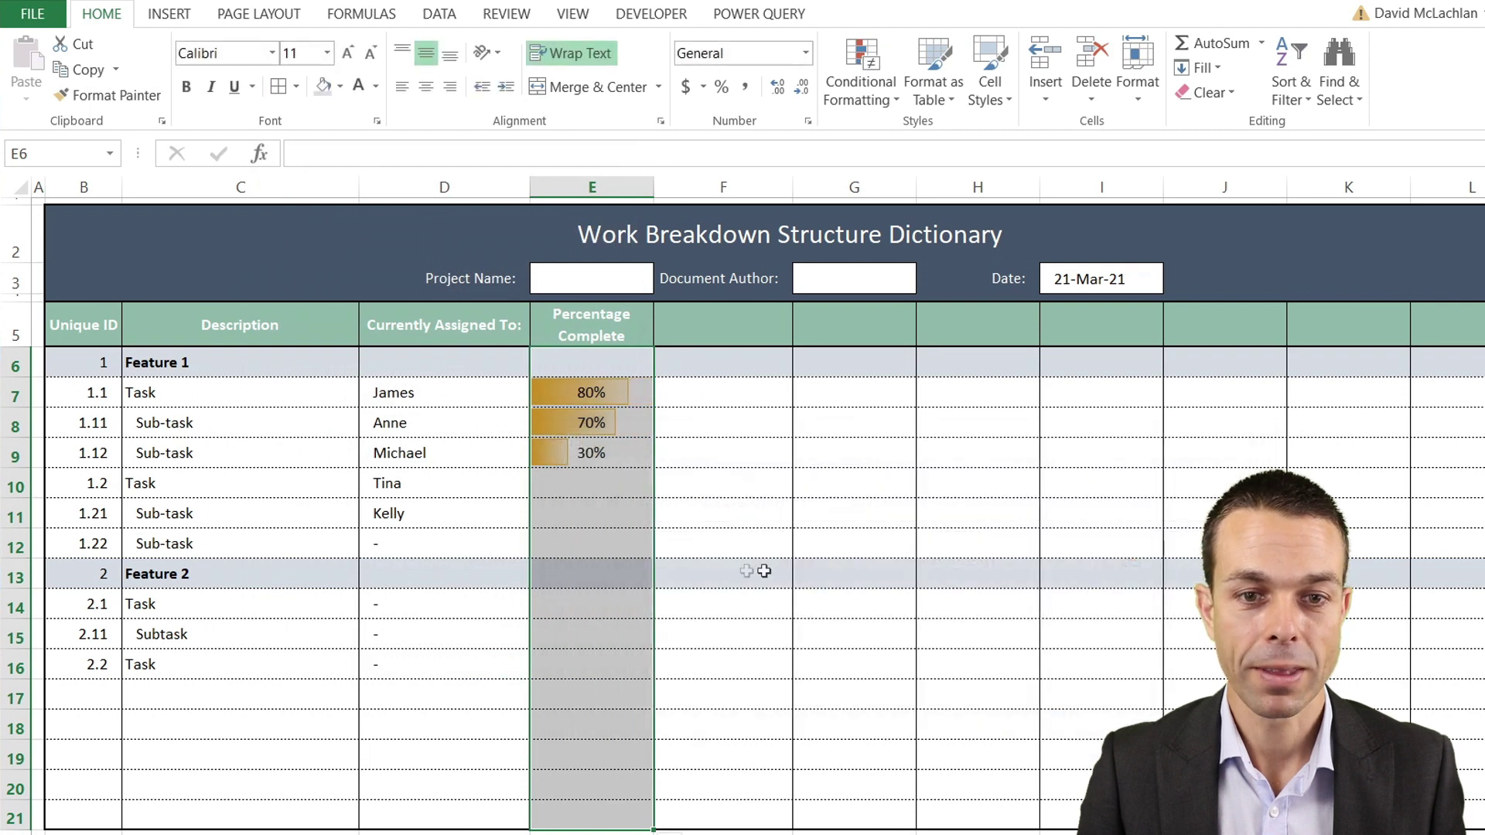
Enter 10% for task 1.2 and 50% for sub-task 1.21
left_click(618, 573)
left_click(599, 483)
type("10")
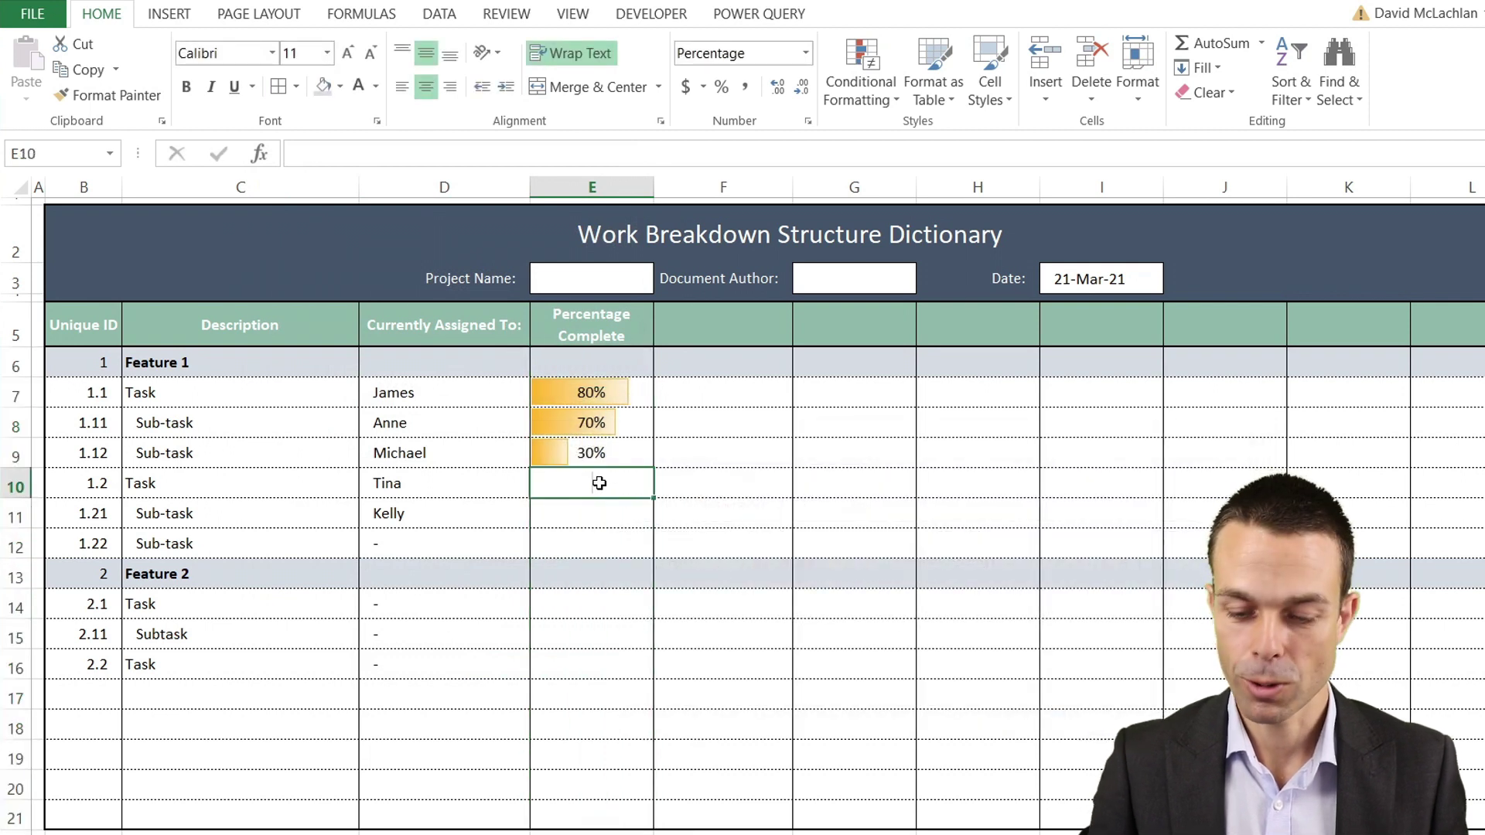
key("Return")
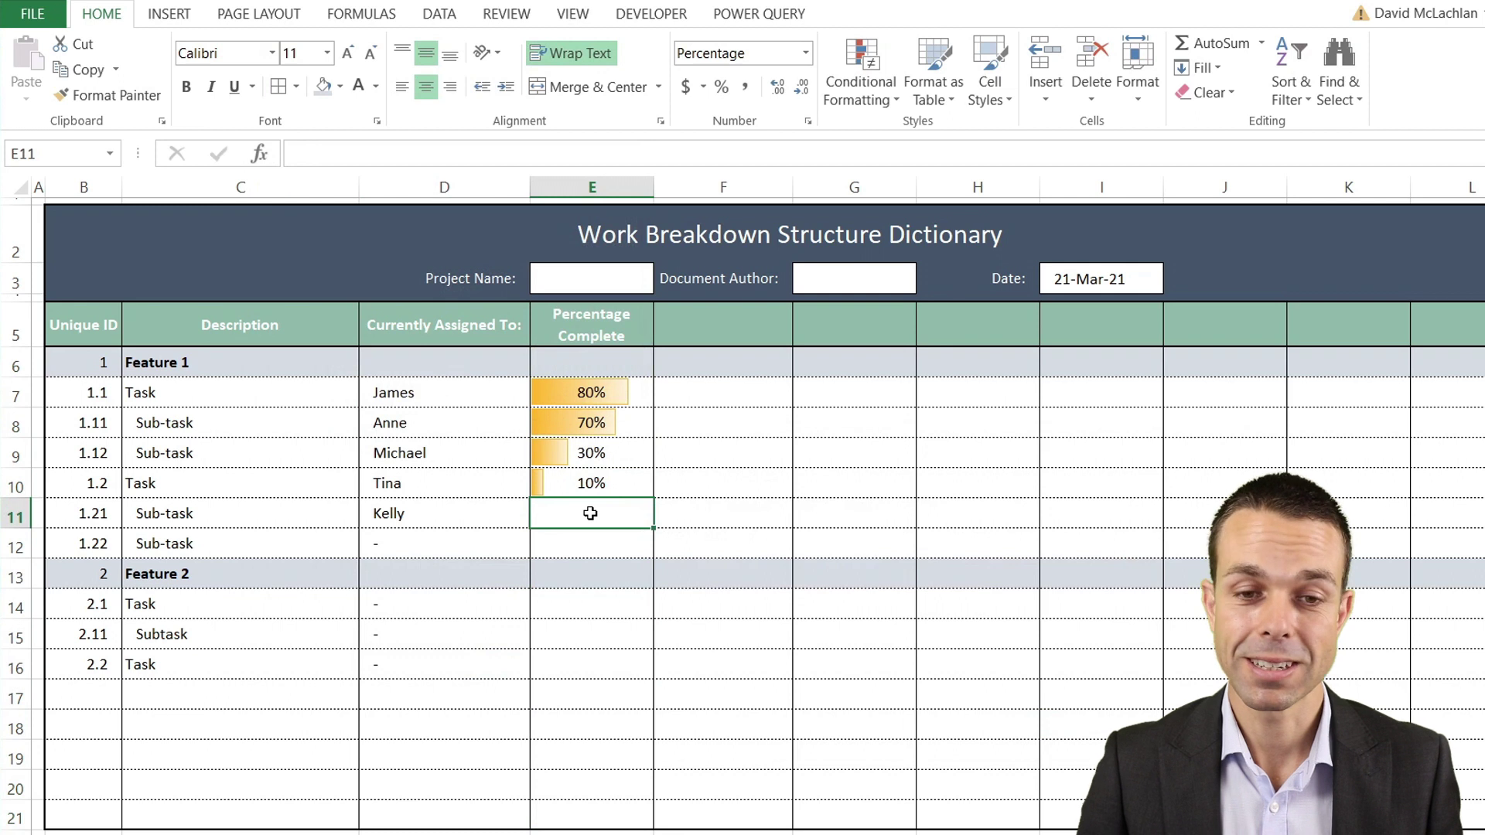
type("50")
key("Return")
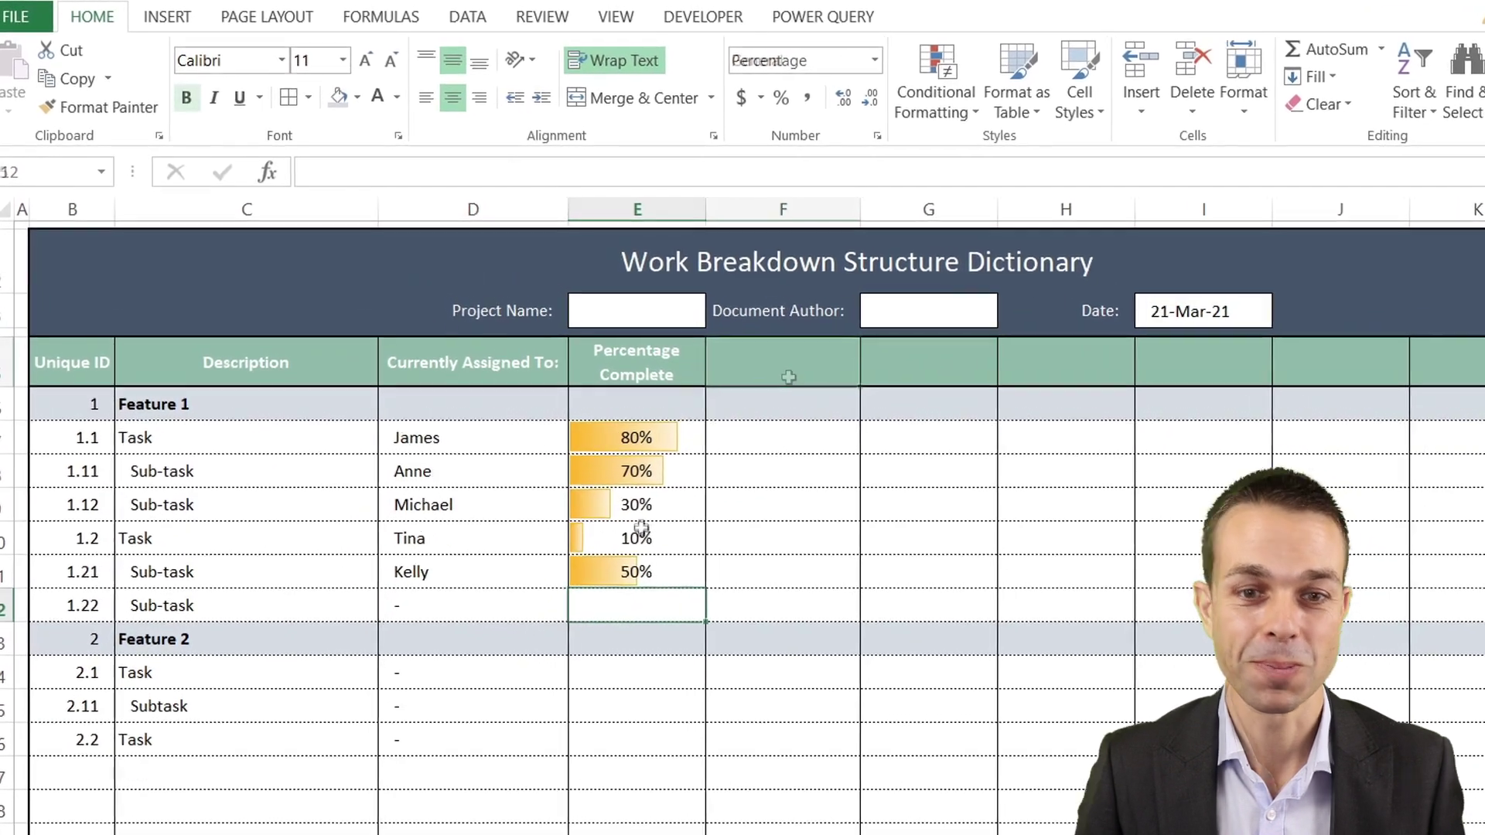
Add the 'Depenedent on:' header in F5, a dash in F6, and centre column F
left_click(728, 338)
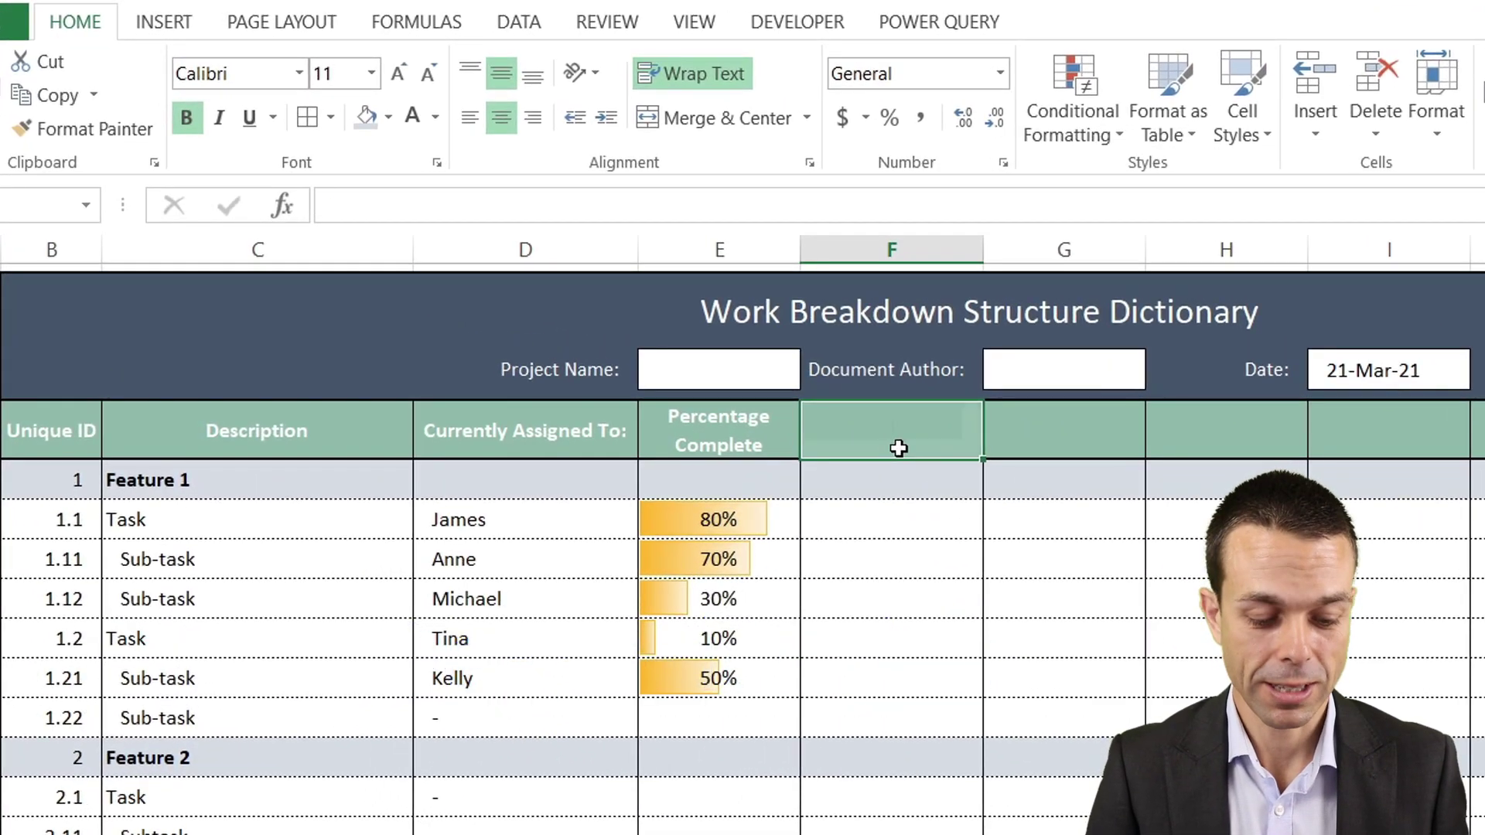
type("Depenedent on:")
key("Return")
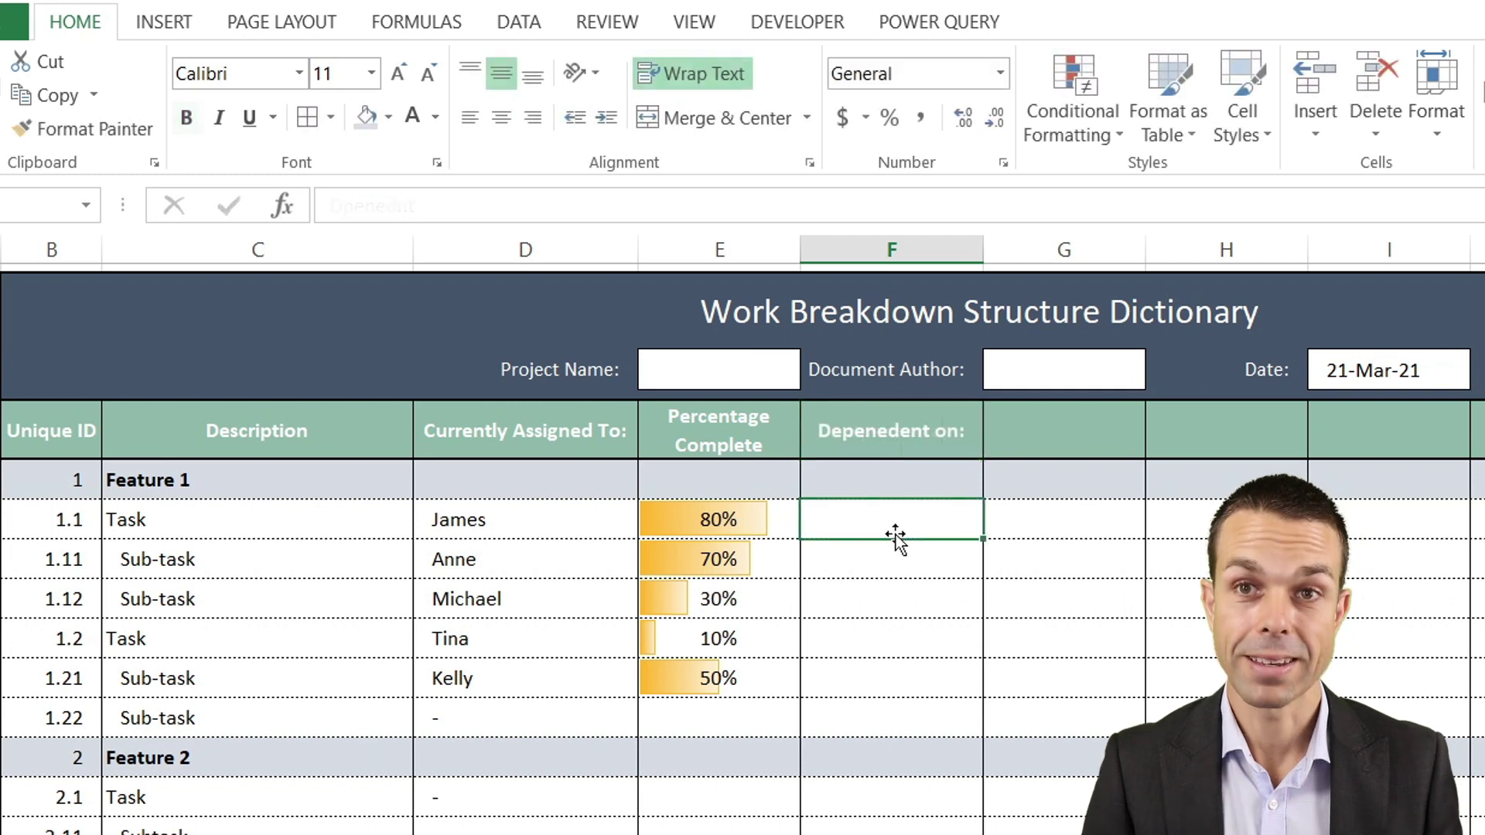
type("'-")
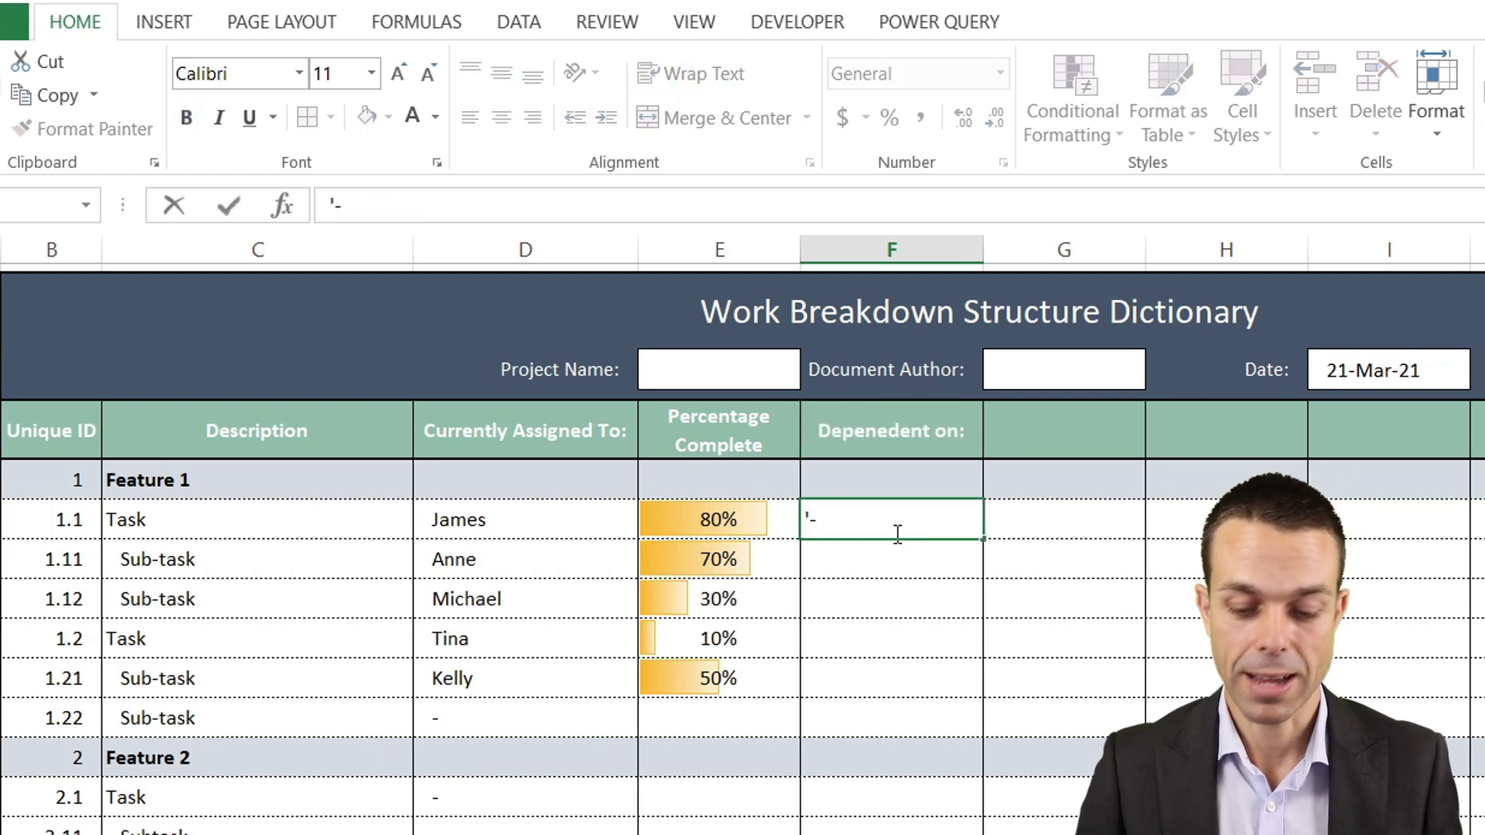
key("Return")
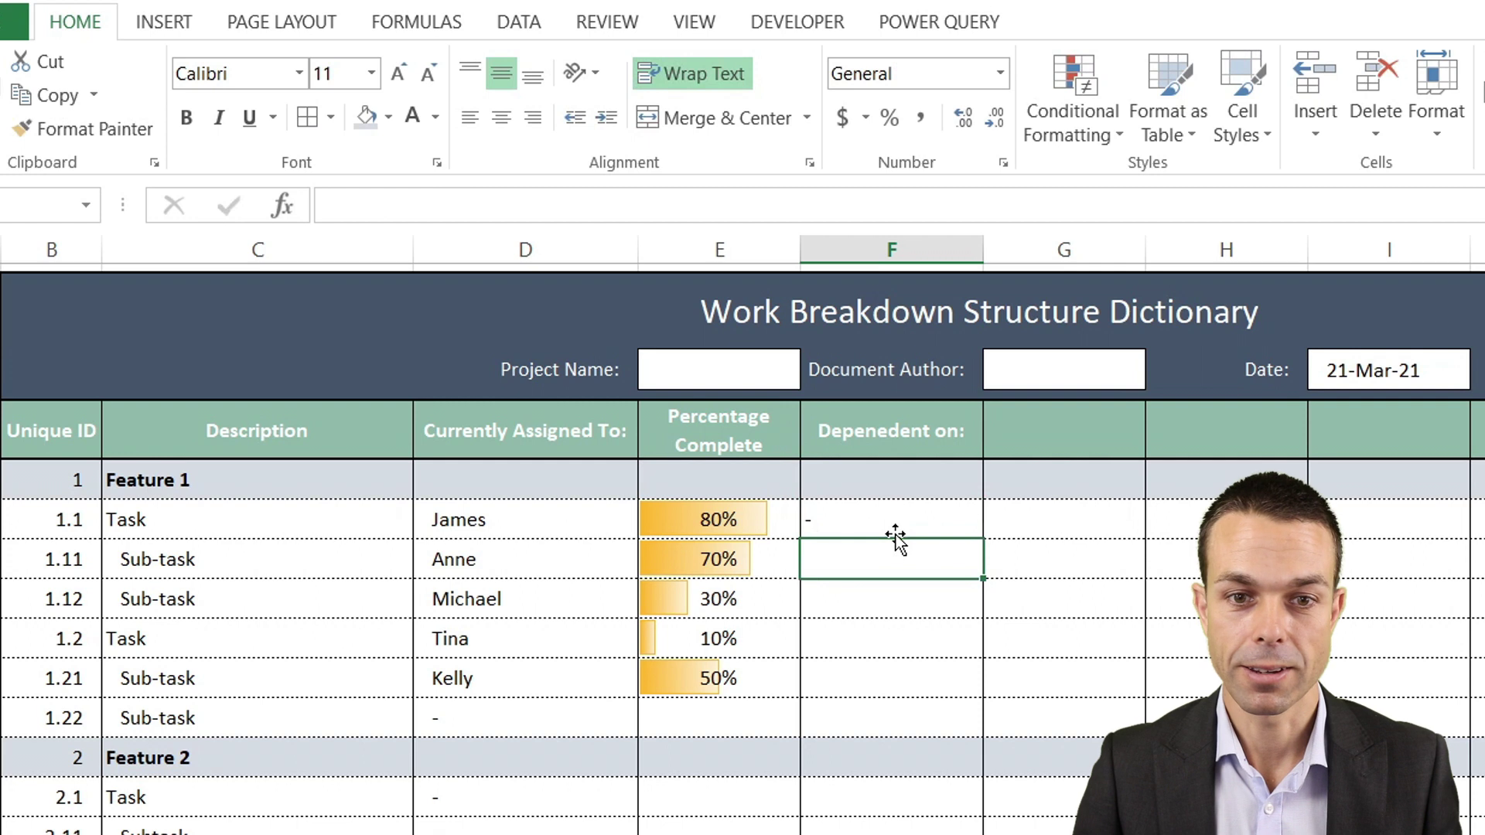
left_click(880, 522)
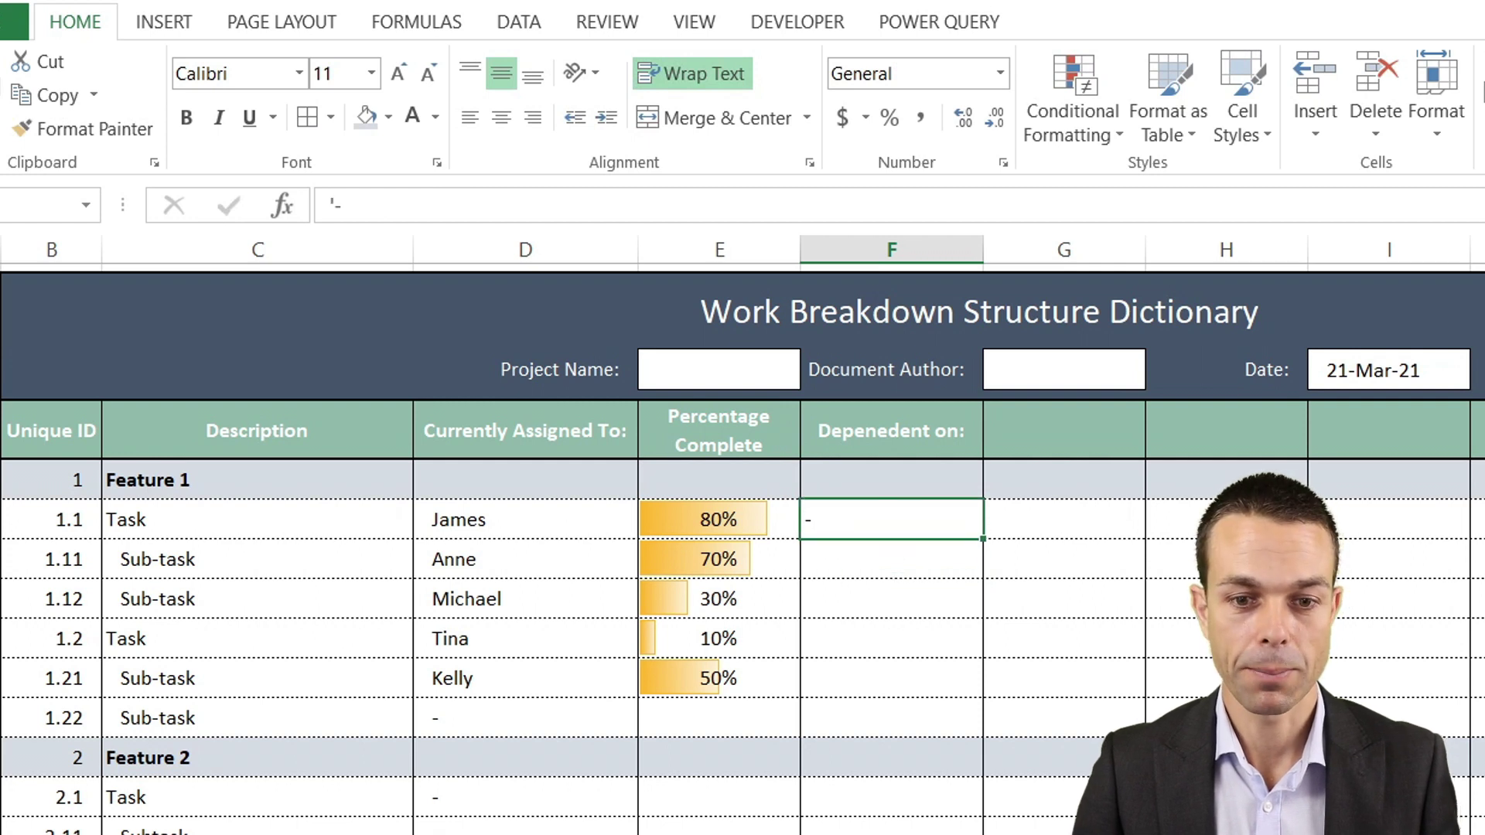
left_click_drag(880, 521, 882, 828)
key("alt+h")
key("a")
key("c")
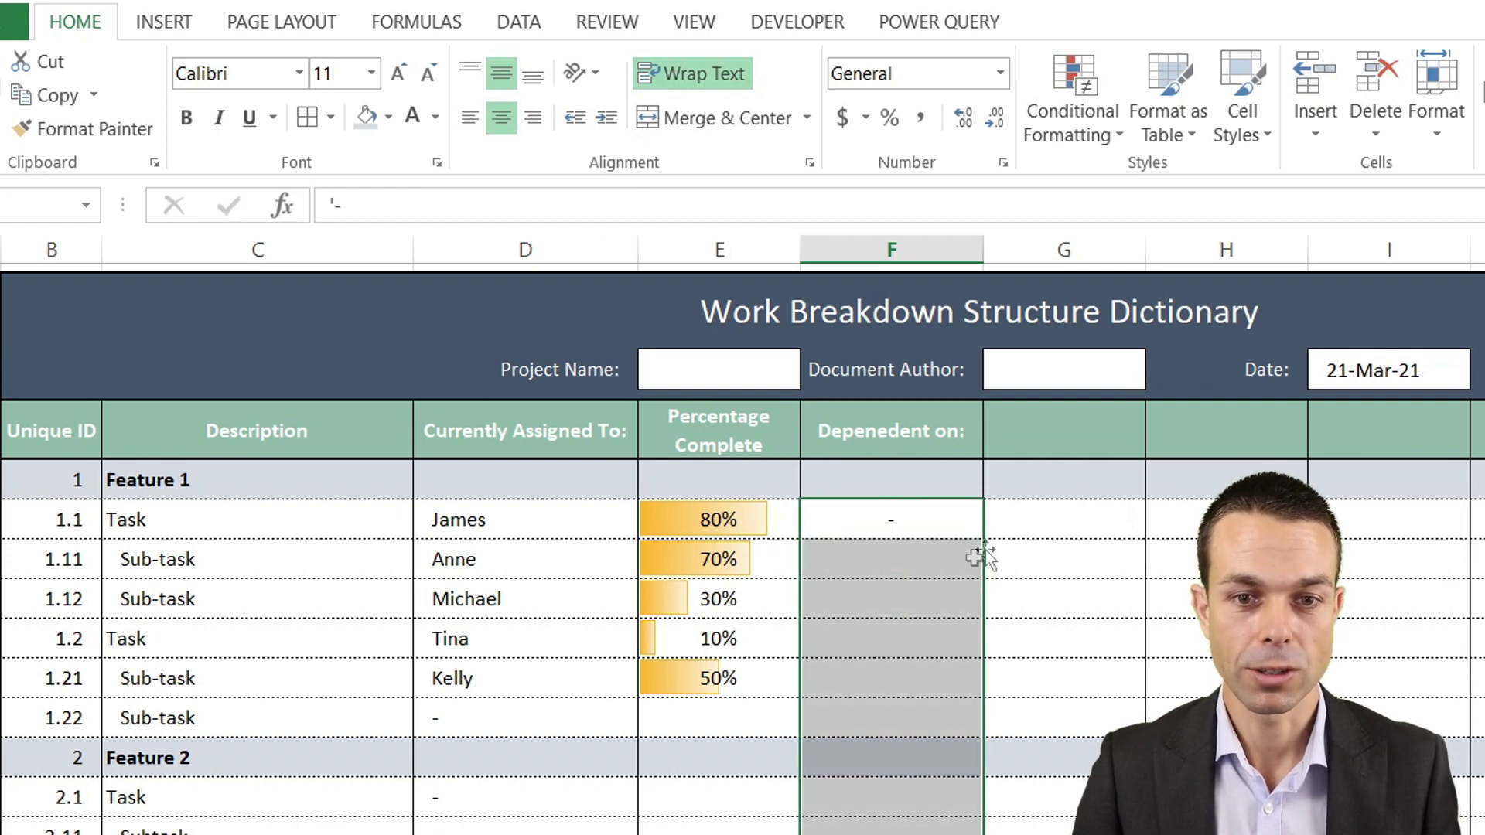
Enter dependencies 1.1 and 2.1, paste dashes for 1.2 and 1.21, then enter 1.12
left_click(918, 553)
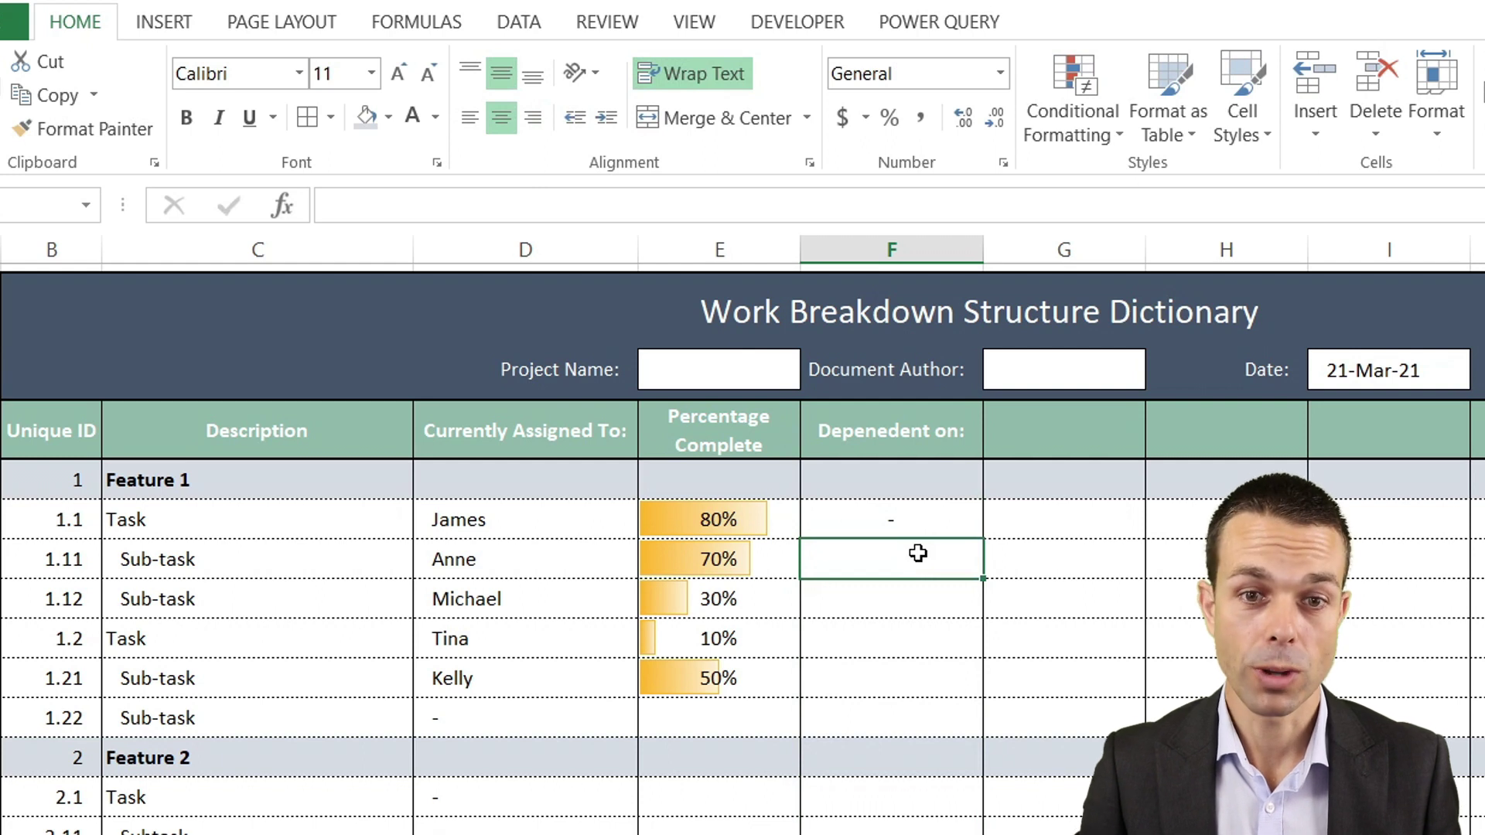
type("1.1")
key("Return")
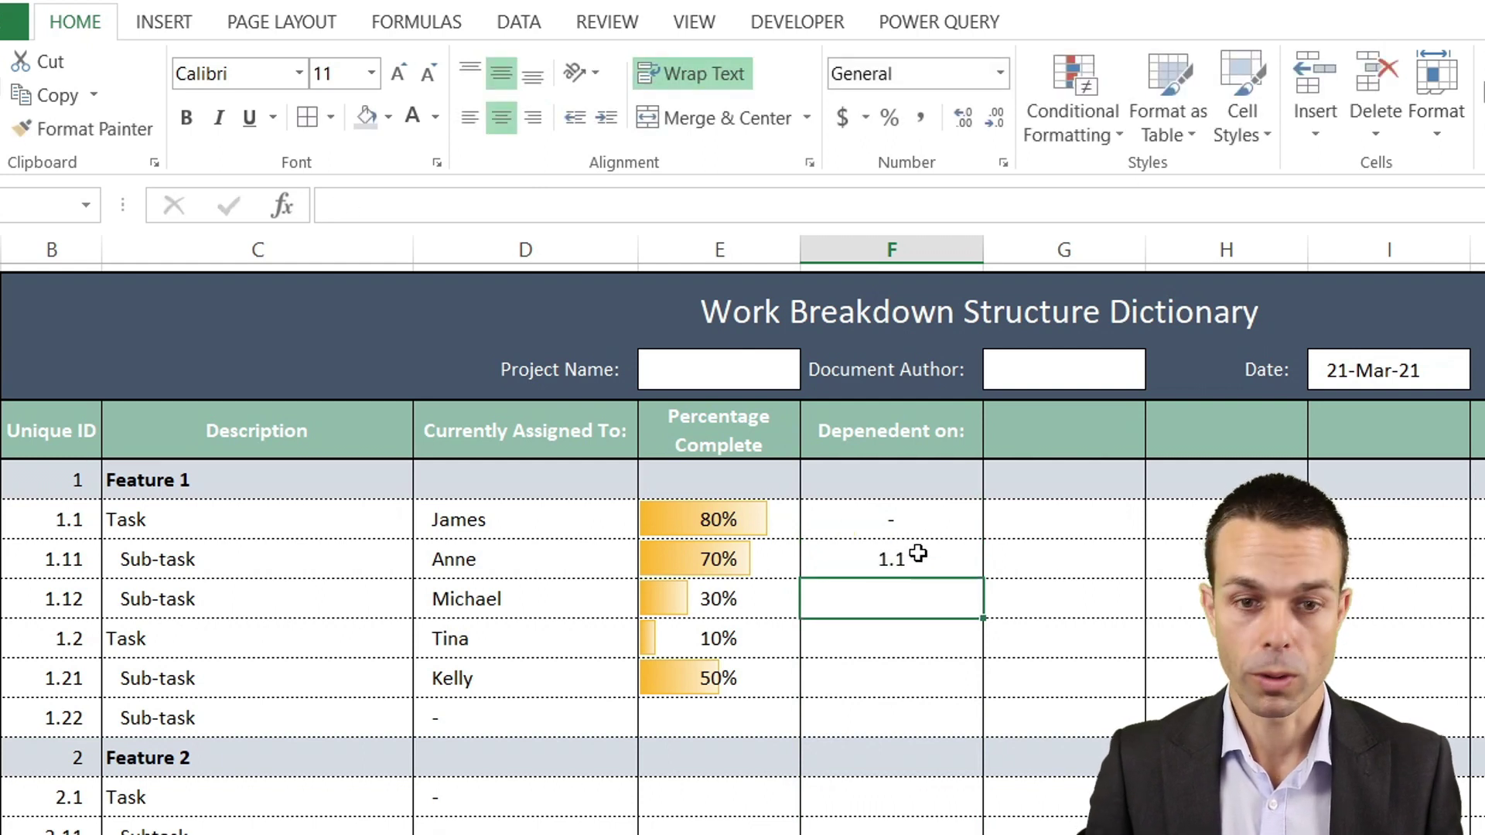
type("2.1")
key("Return")
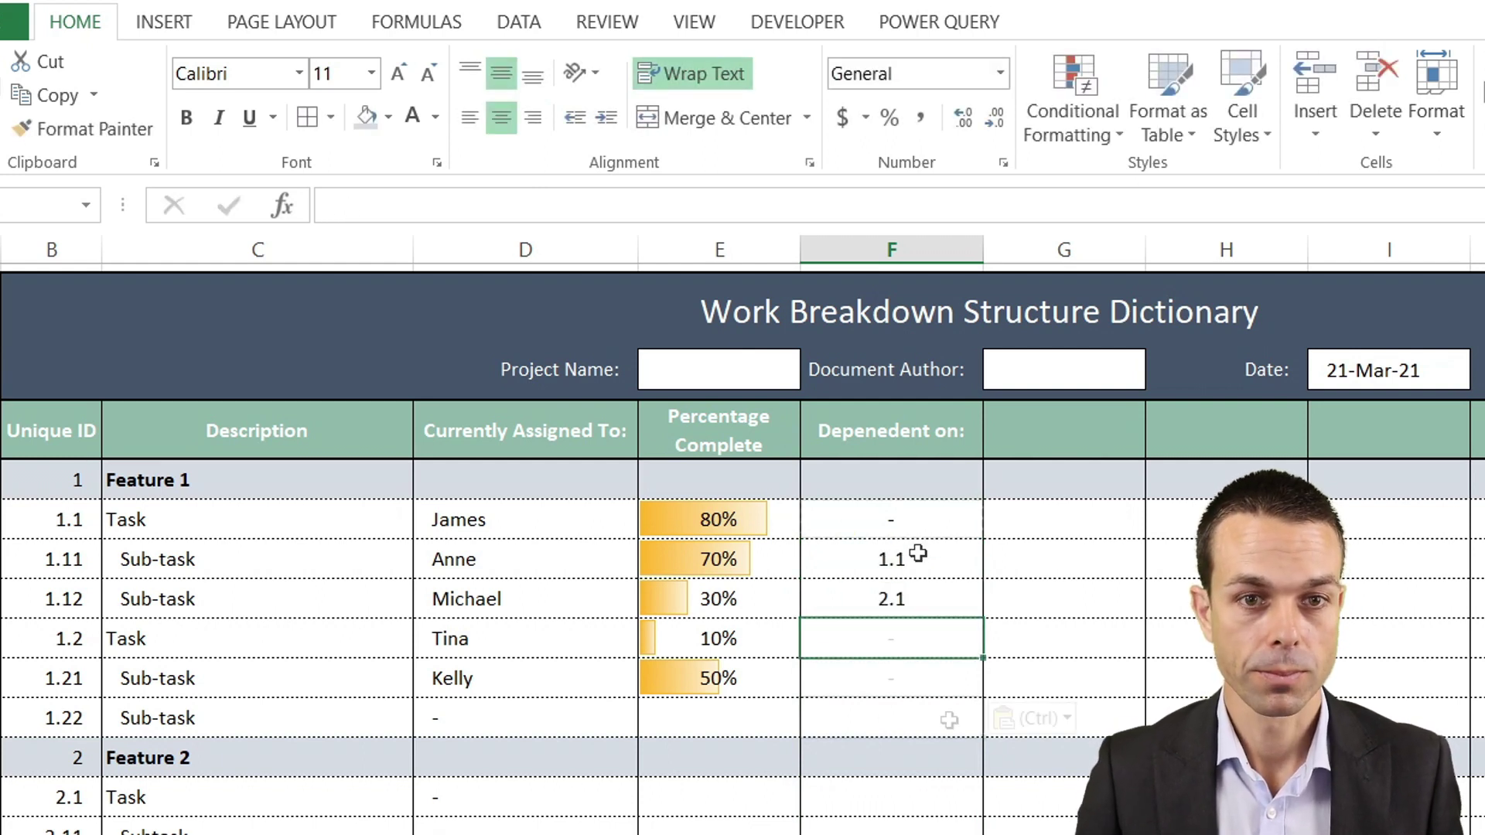
key("Up")
key("Up")
key("Up")
key("ctrl+c")
key("Down")
key("Down")
key("Down")
key("shift+Down")
key("ctrl+v")
left_click(951, 719)
type("1.1")
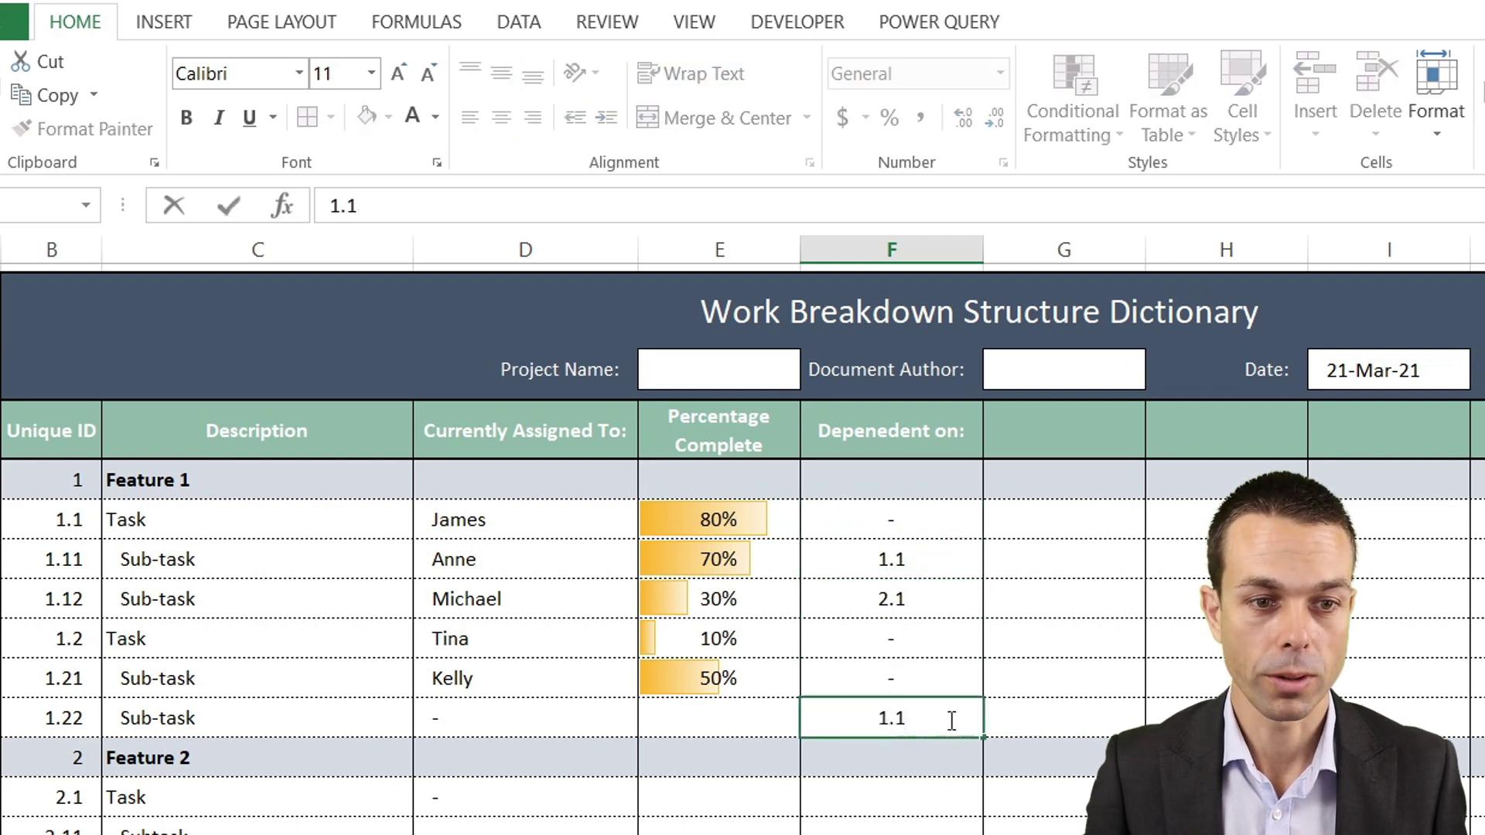
type("2")
key("Return")
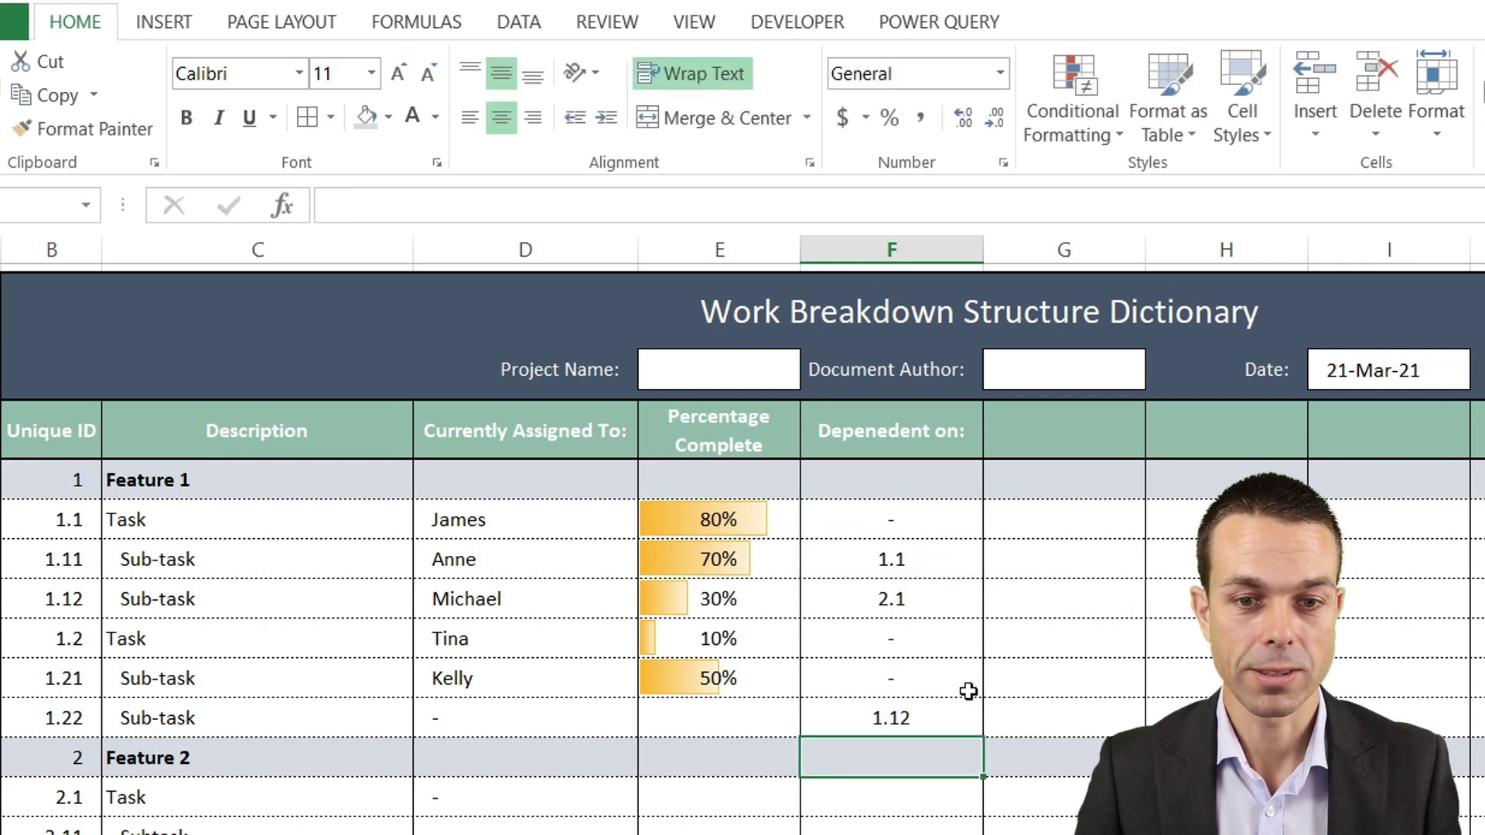
Copy the two dashes for reuse in the Feature 2 dependency cells
left_click_drag(915, 643, 911, 679)
key("ctrl+c")
left_click_drag(886, 797, 886, 831)
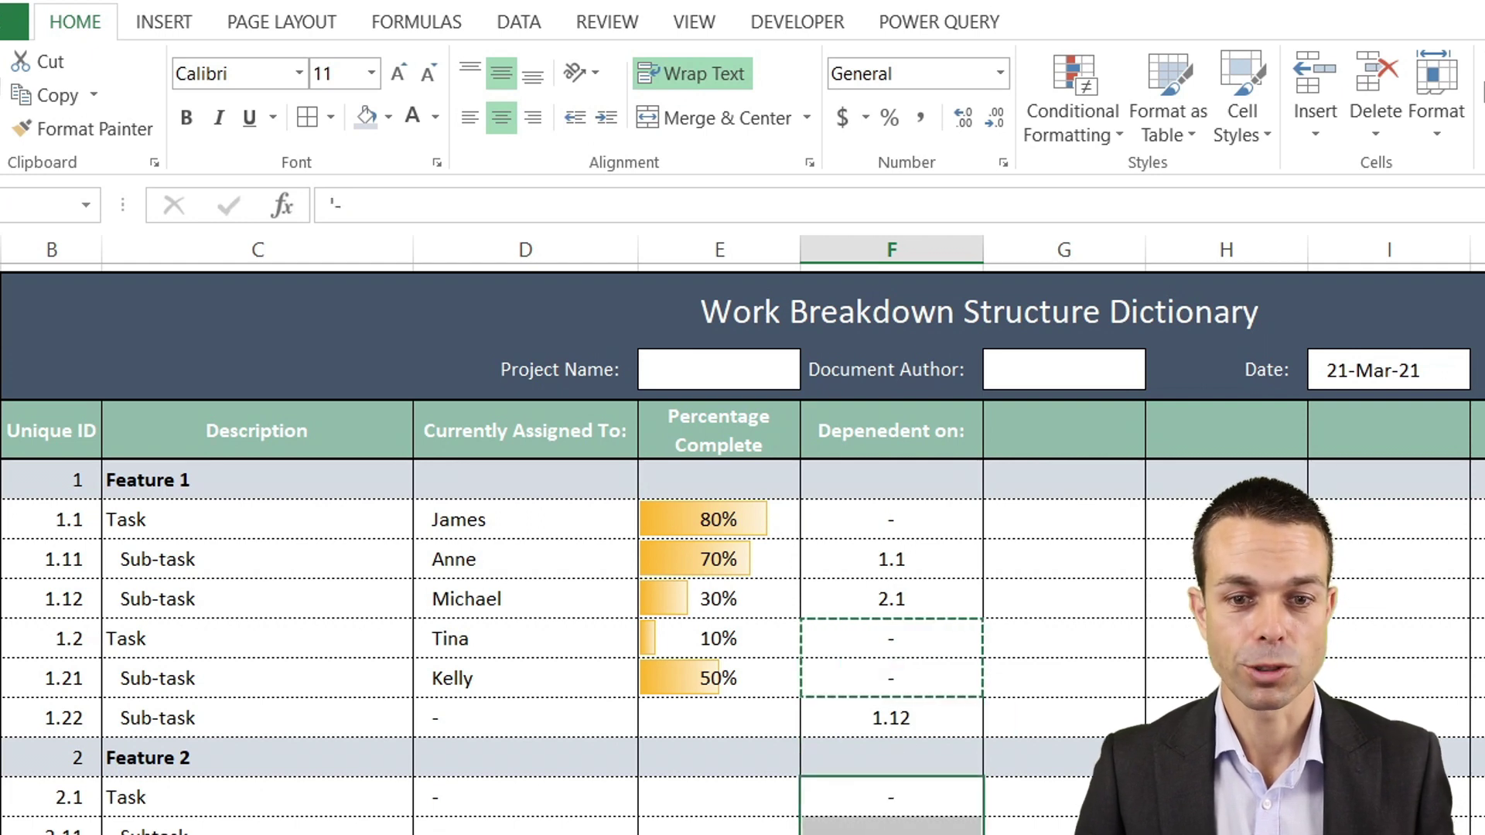
left_click(885, 826)
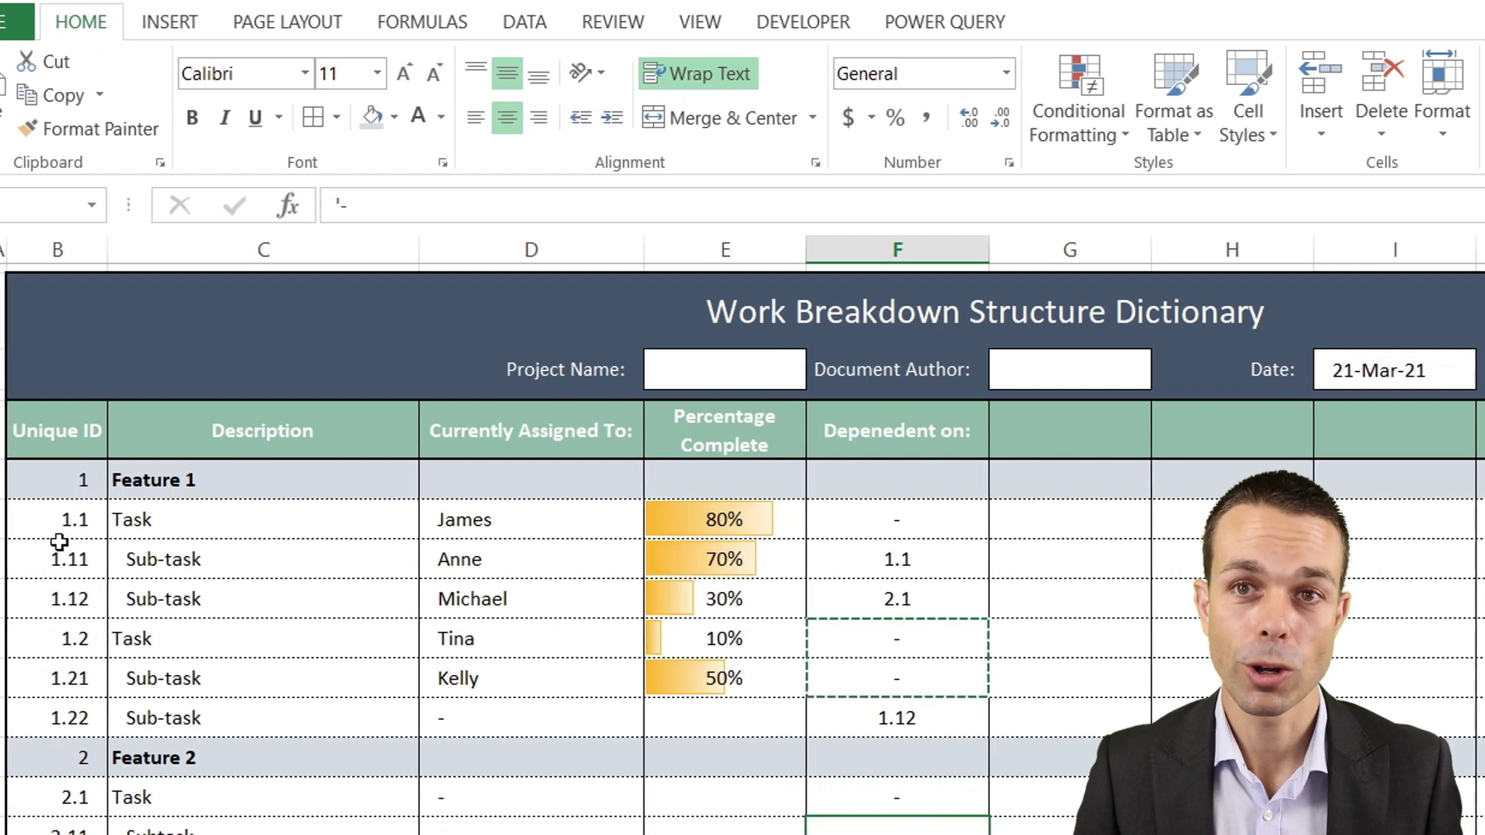
left_click(71, 482)
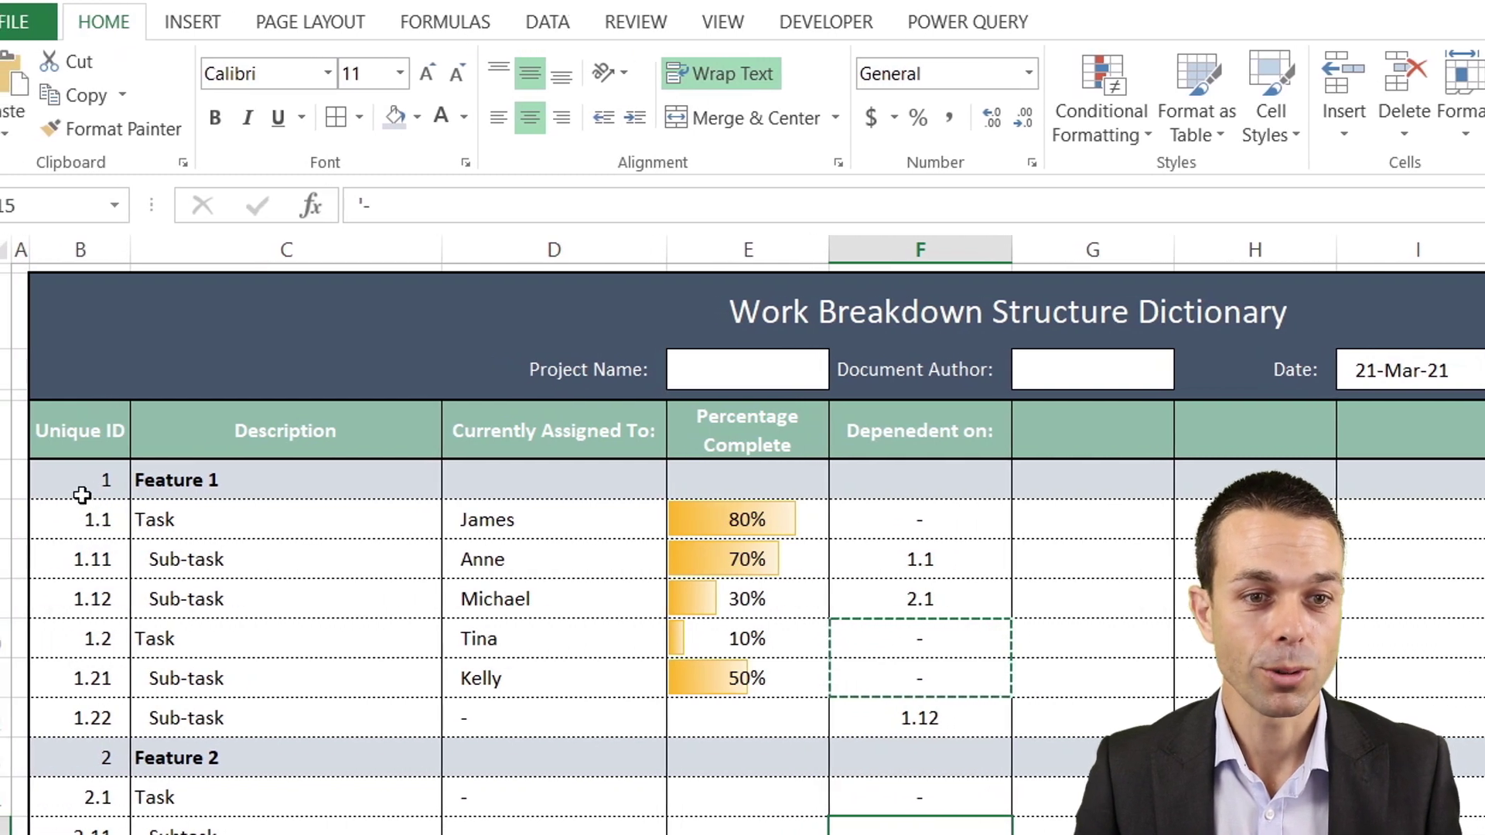
Create a formula rule =COUNTIF(F$6:F$29,B6) for the selected Unique ID cells
left_click_drag(71, 481, 77, 831)
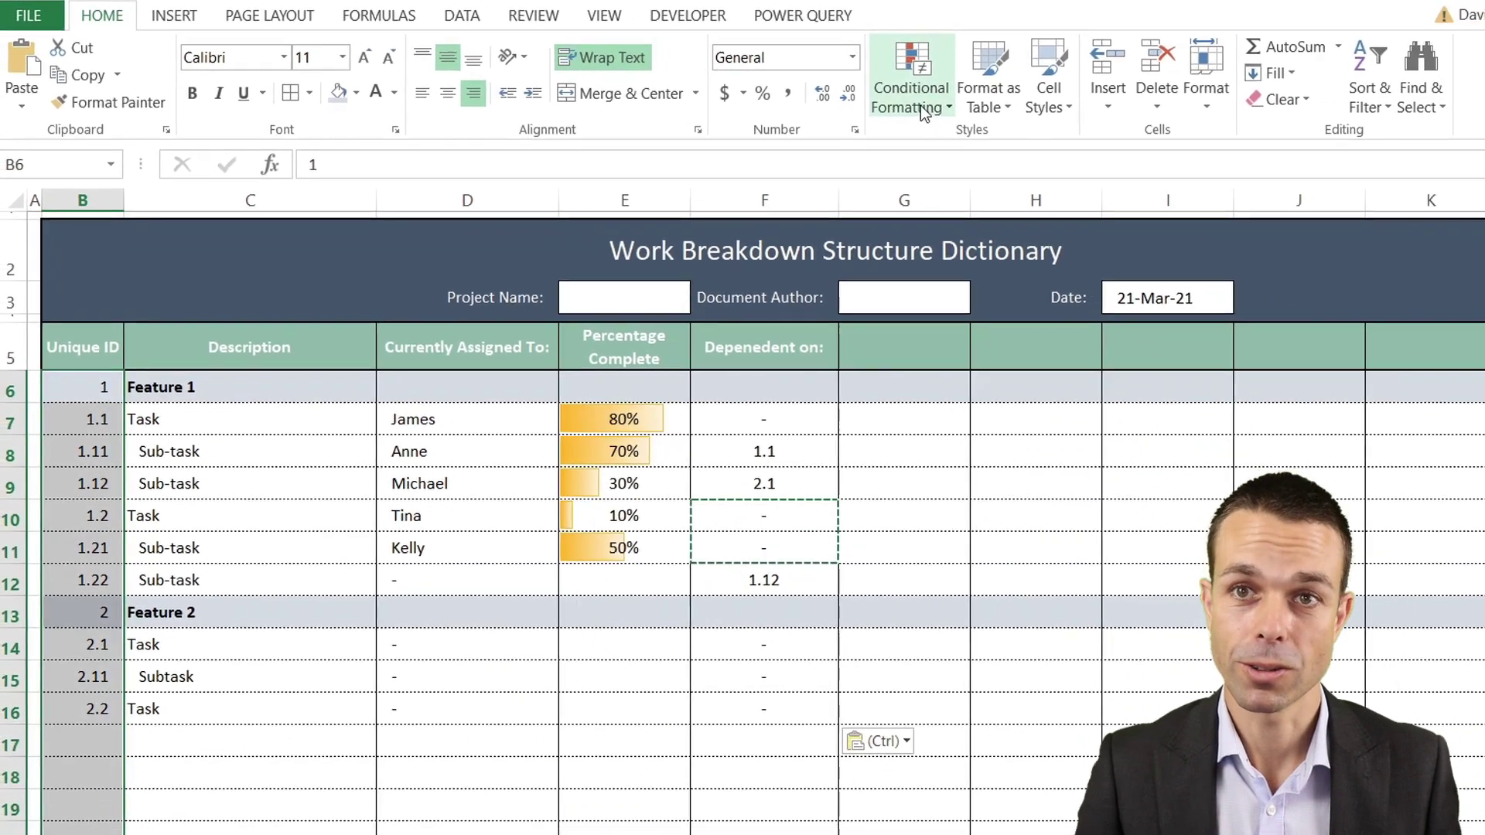
left_click(920, 105)
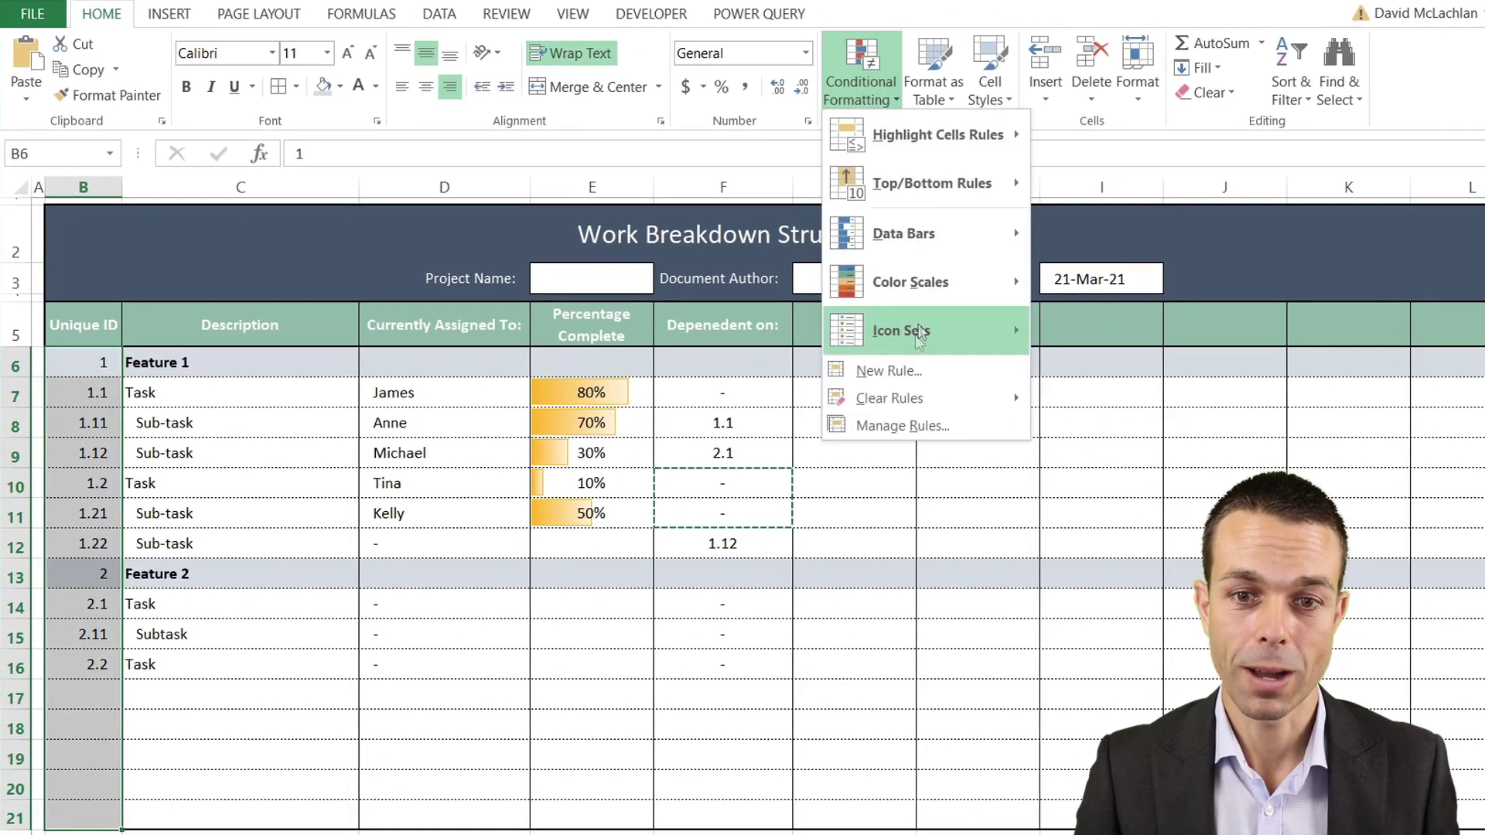
left_click(926, 492)
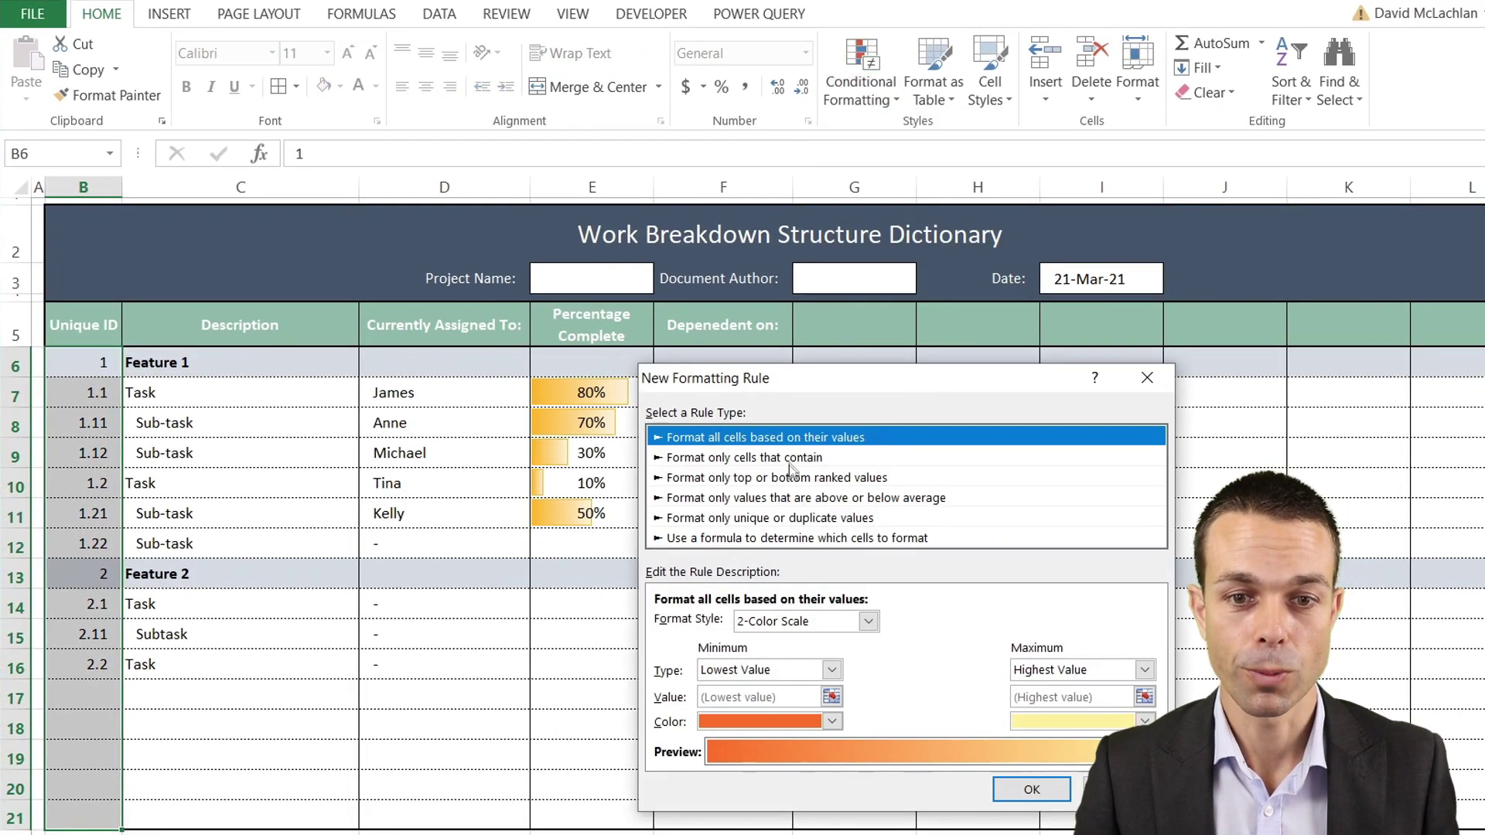
left_click(768, 518)
left_click(775, 539)
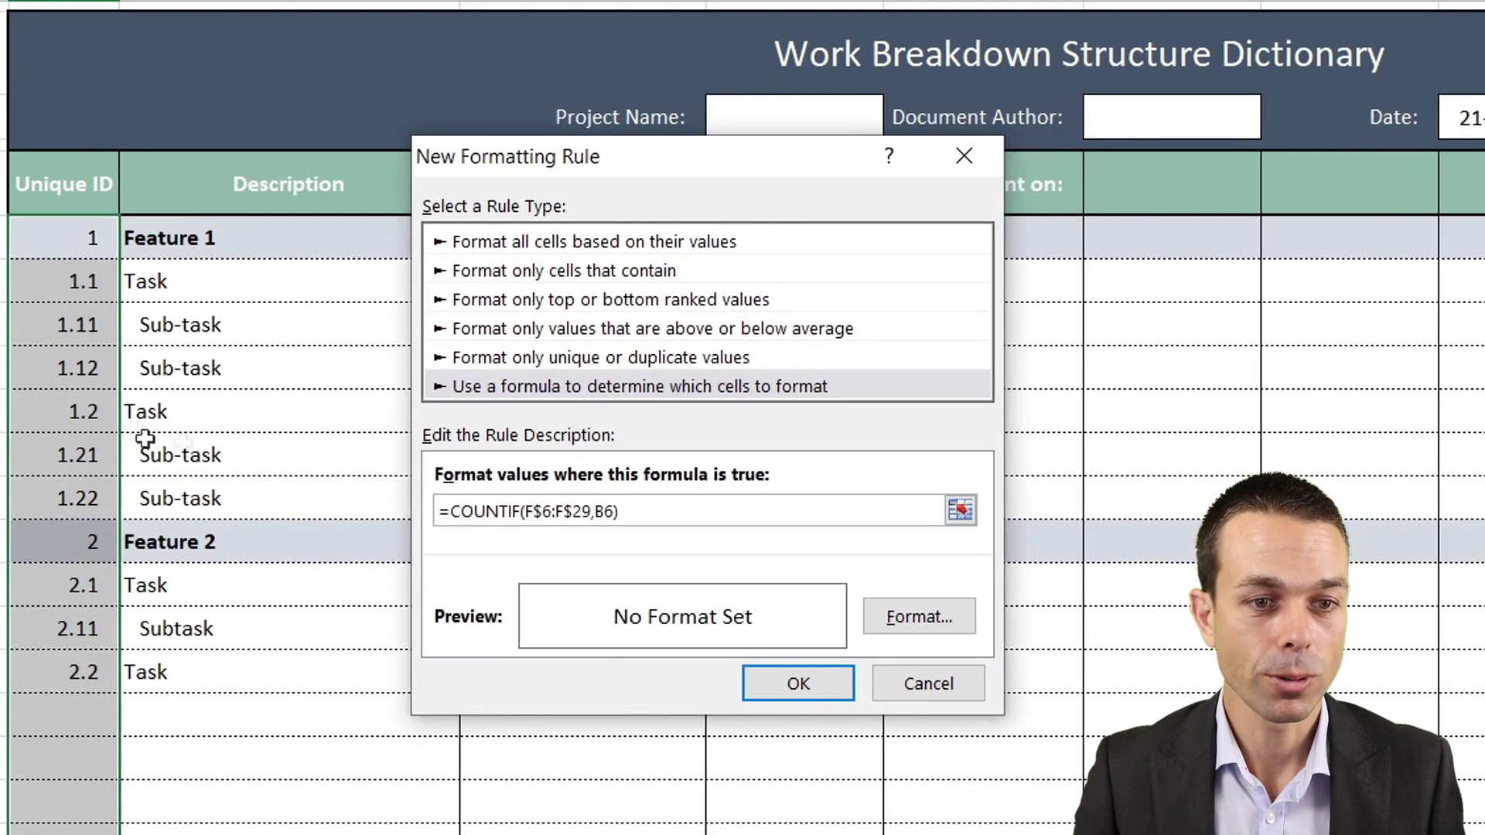
left_click_drag(622, 152, 434, 166)
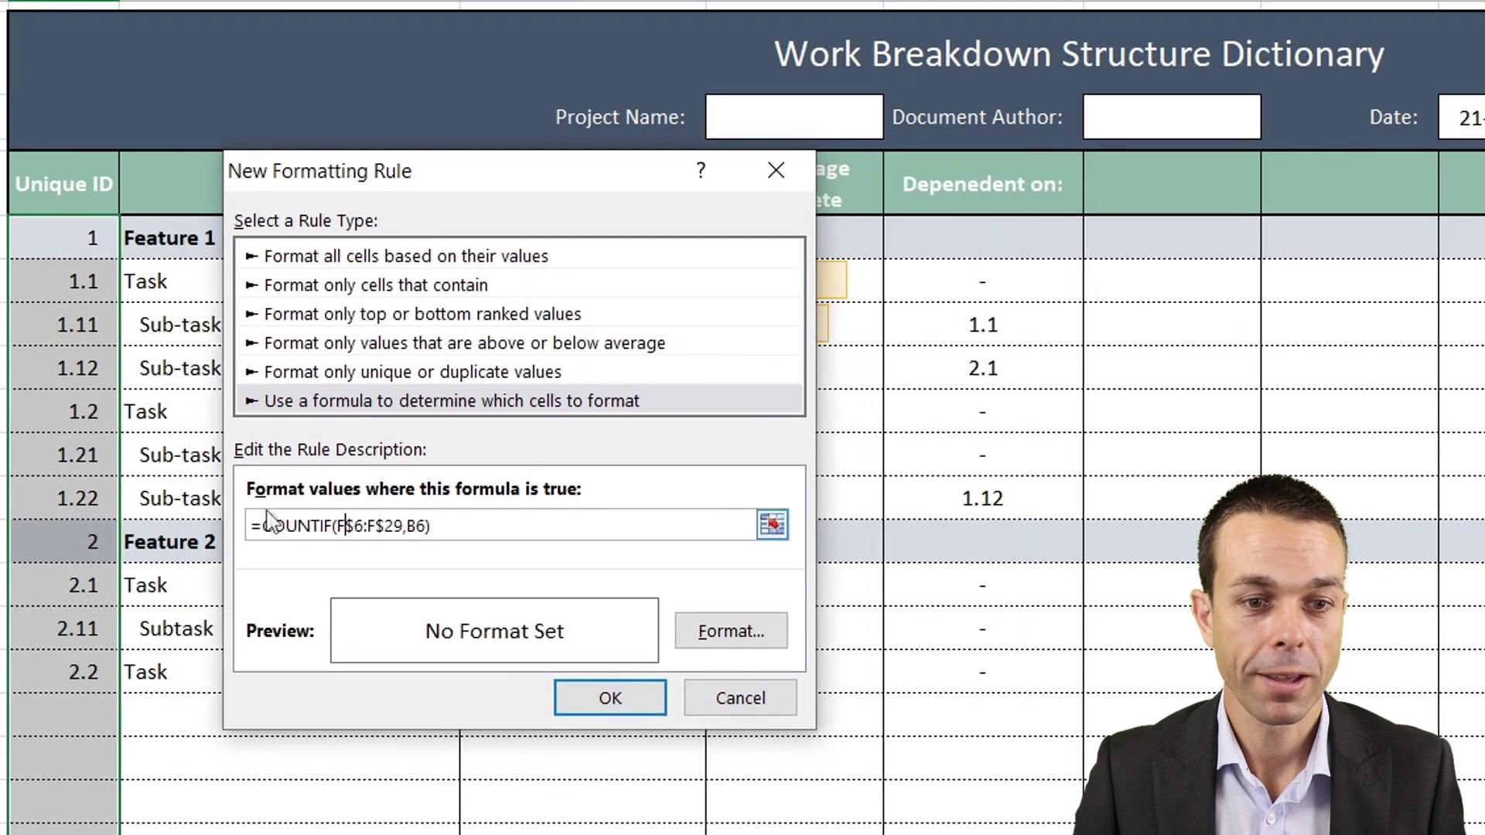
double_click(283, 526)
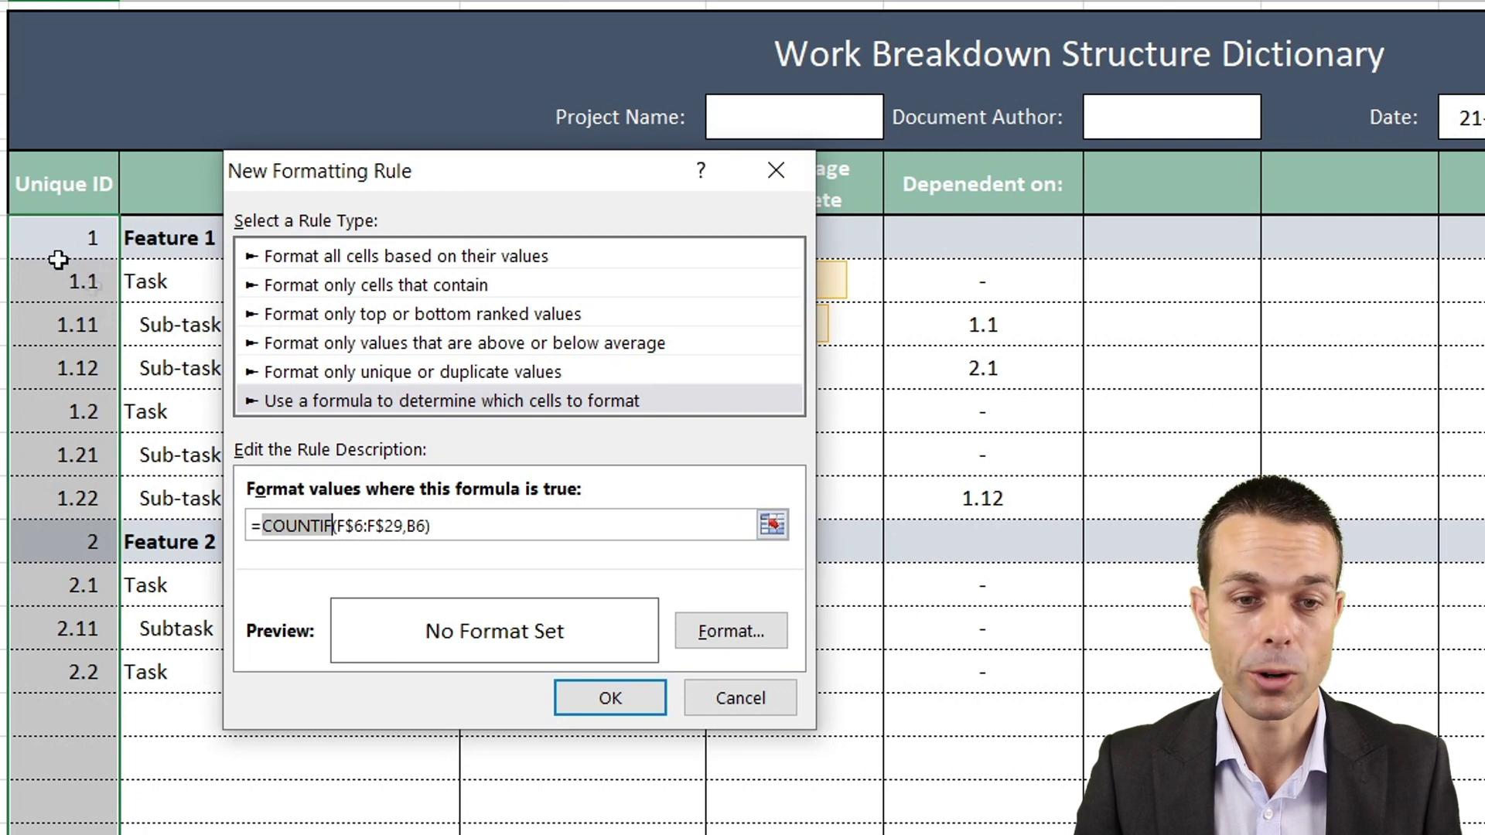
left_click(407, 527)
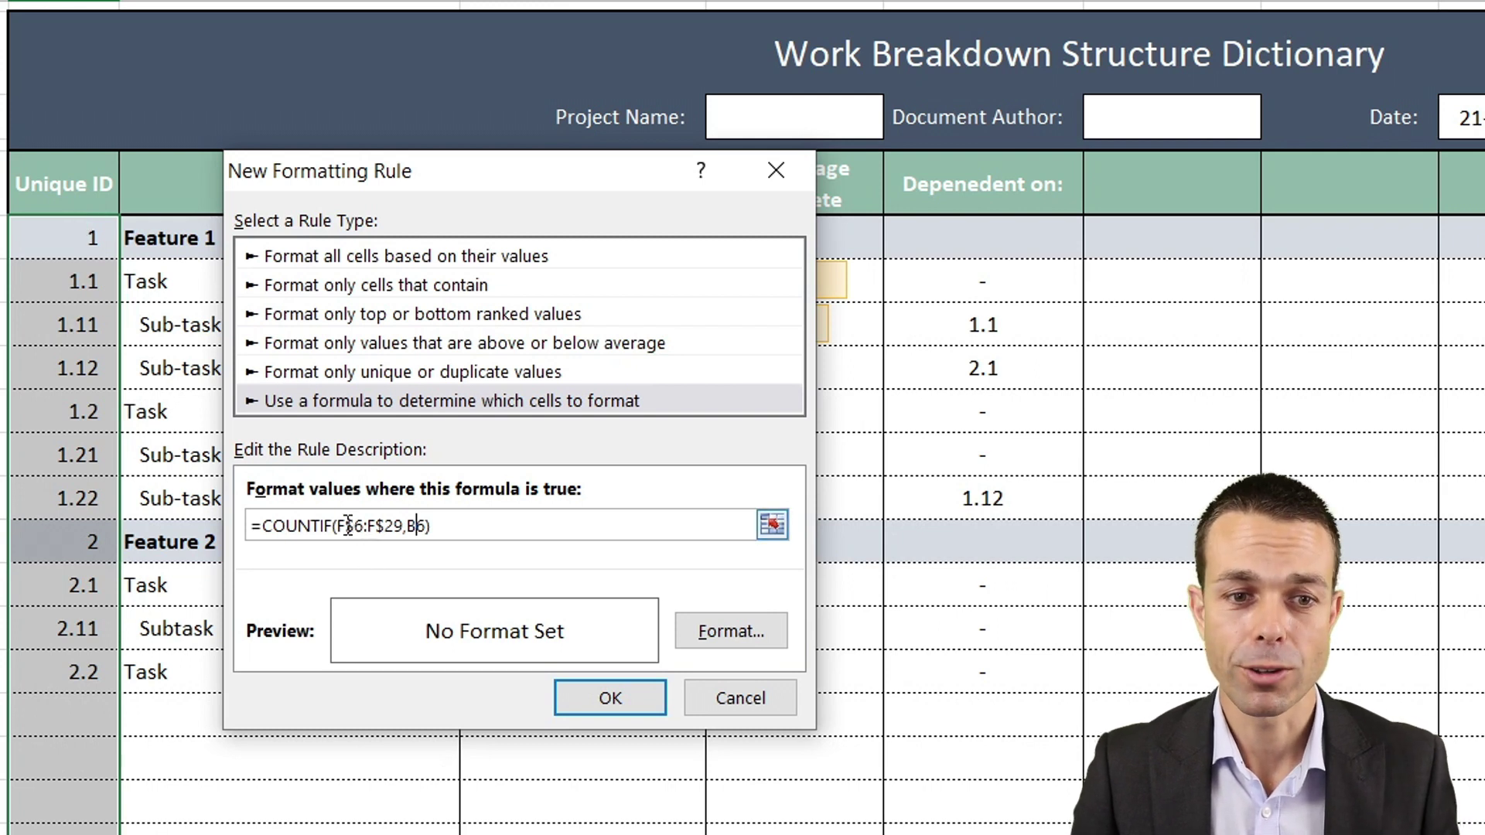
left_click(395, 526)
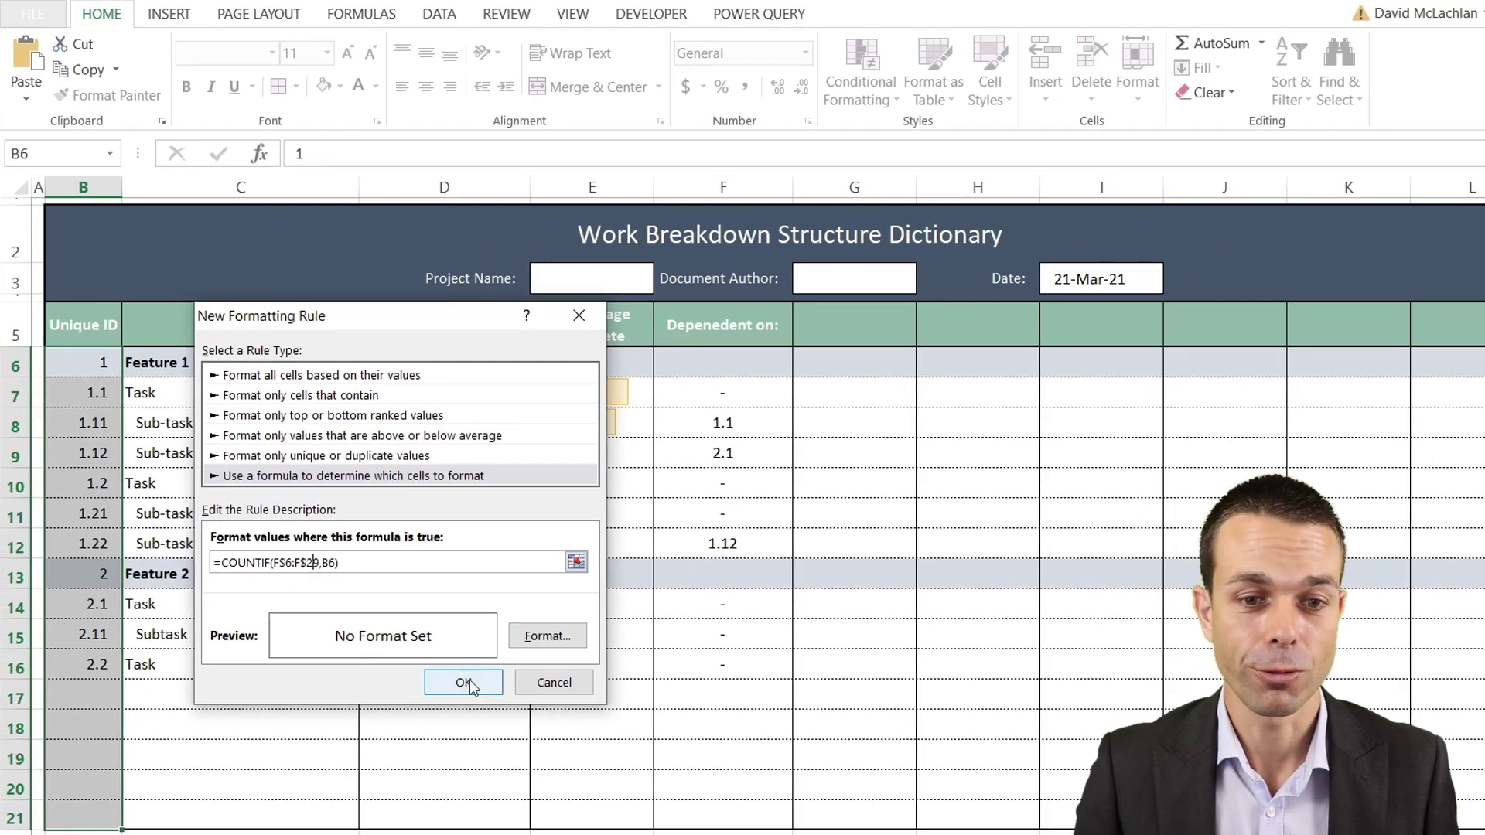
left_click(552, 636)
Give the rule a pale peach custom fill and apply it to the Unique IDs
left_click(869, 299)
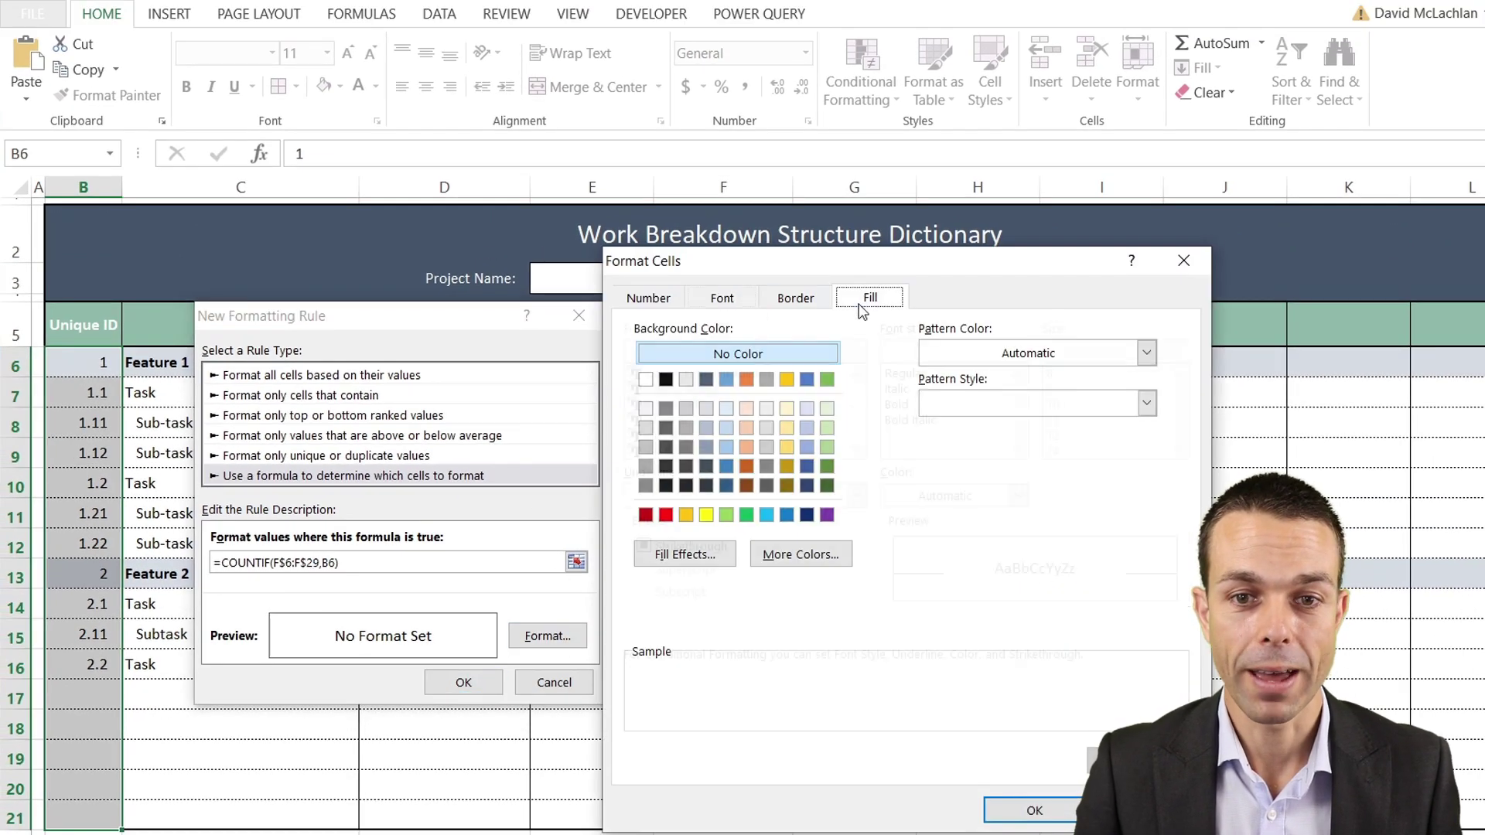
left_click(747, 408)
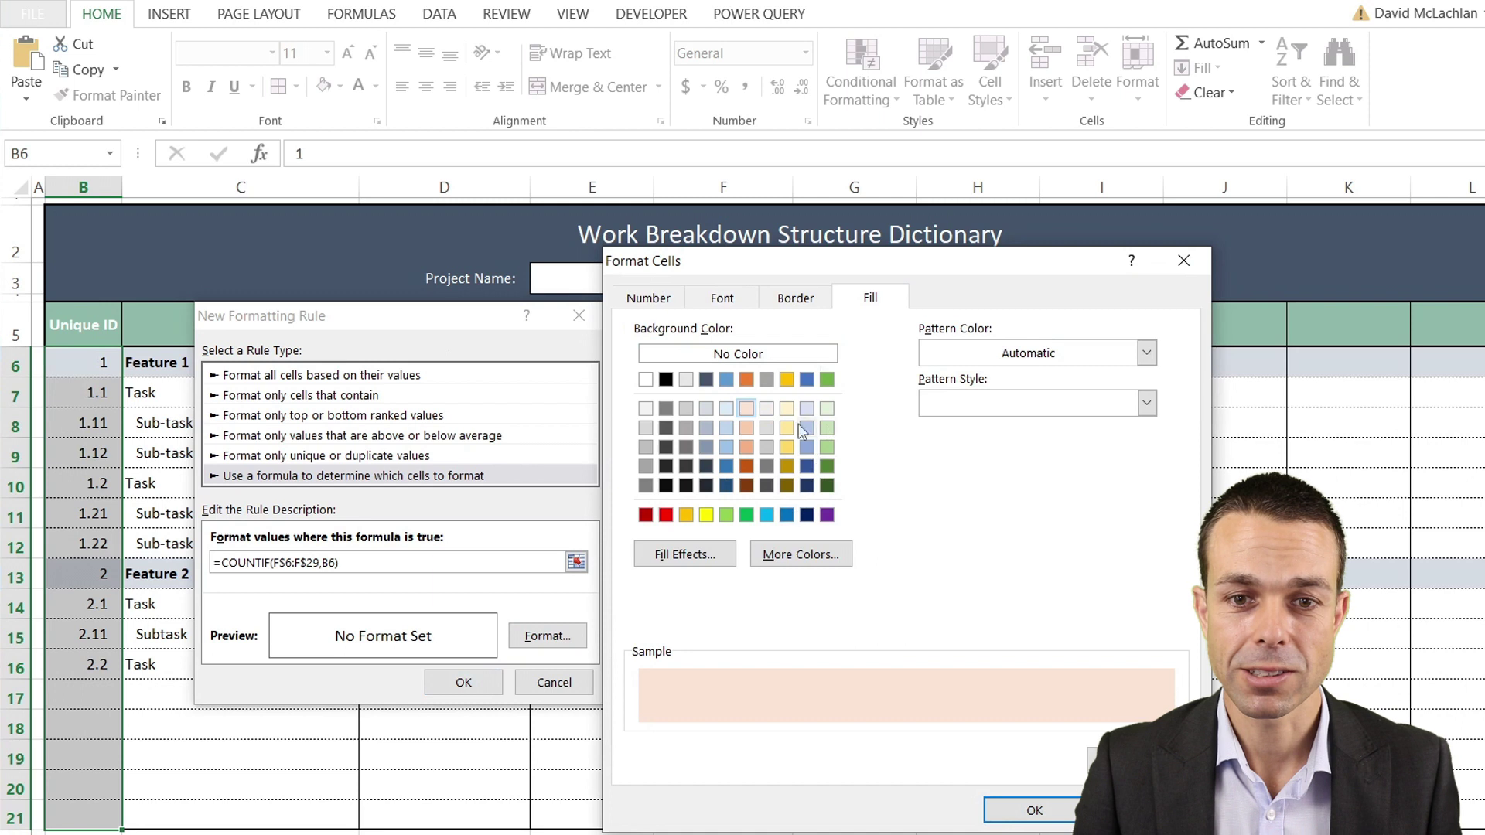
left_click(793, 554)
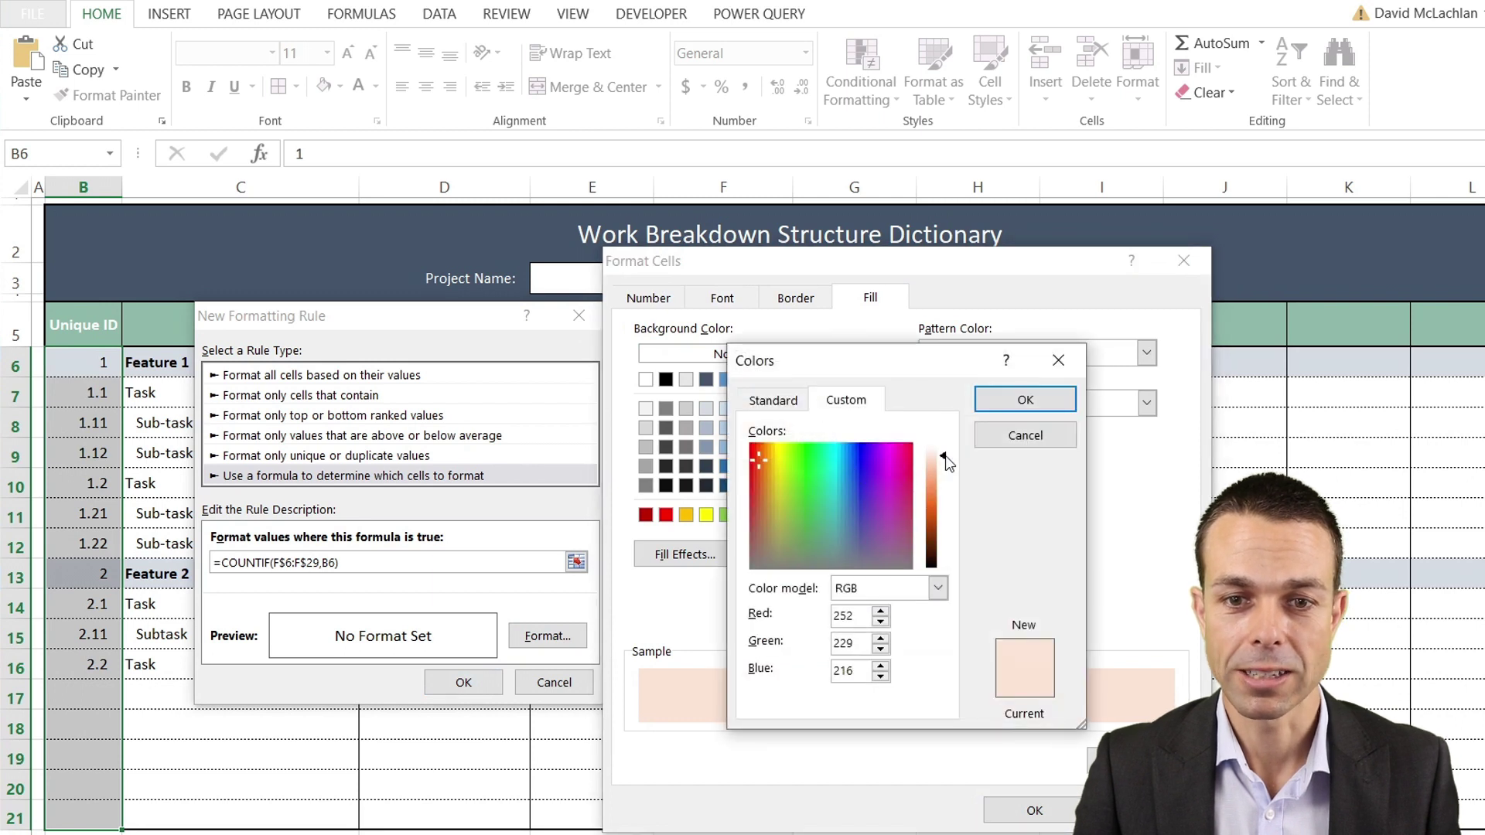
left_click_drag(944, 462, 943, 453)
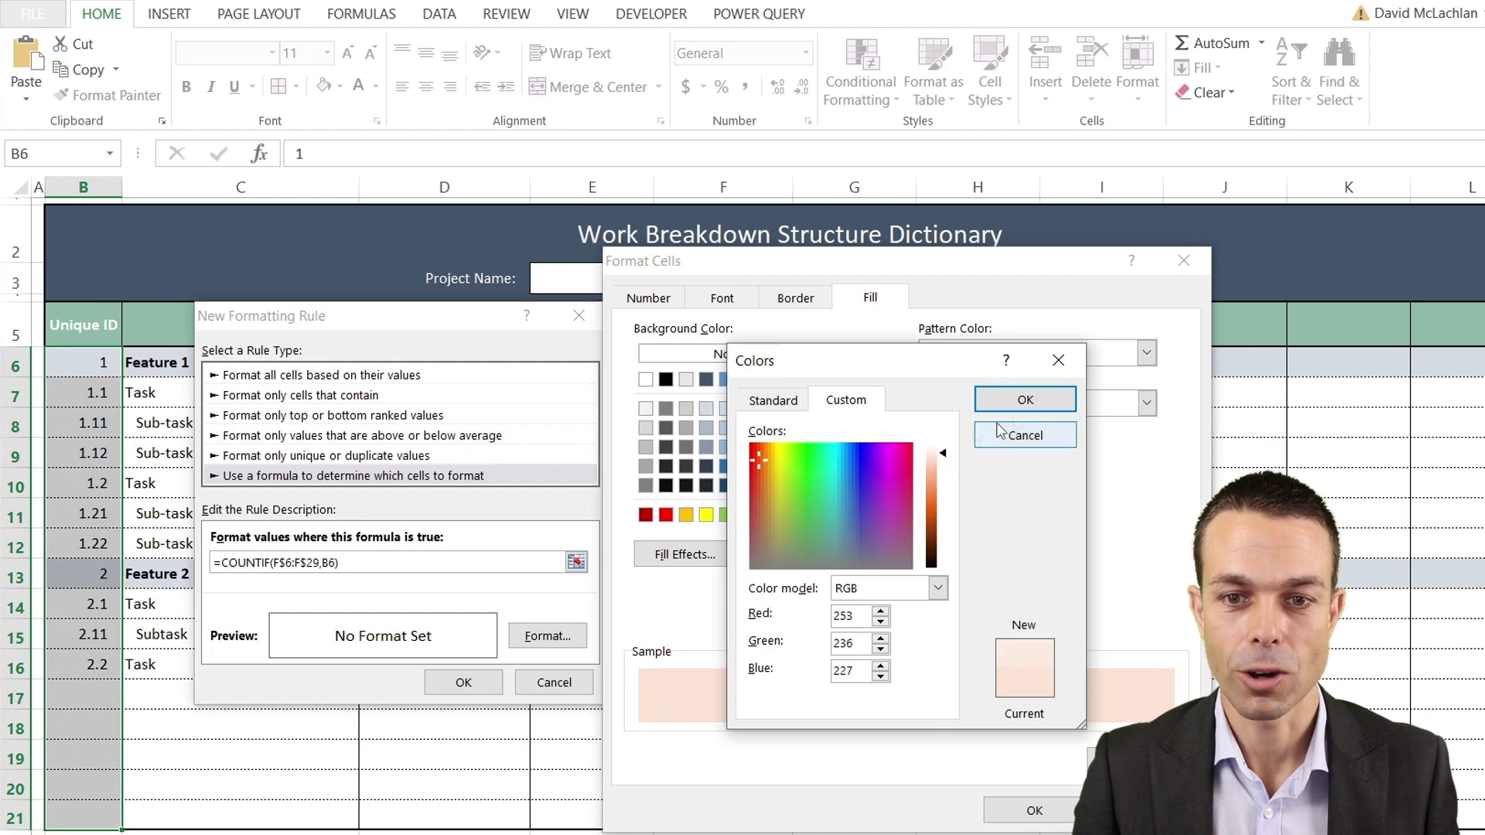
left_click(1025, 399)
left_click(1017, 817)
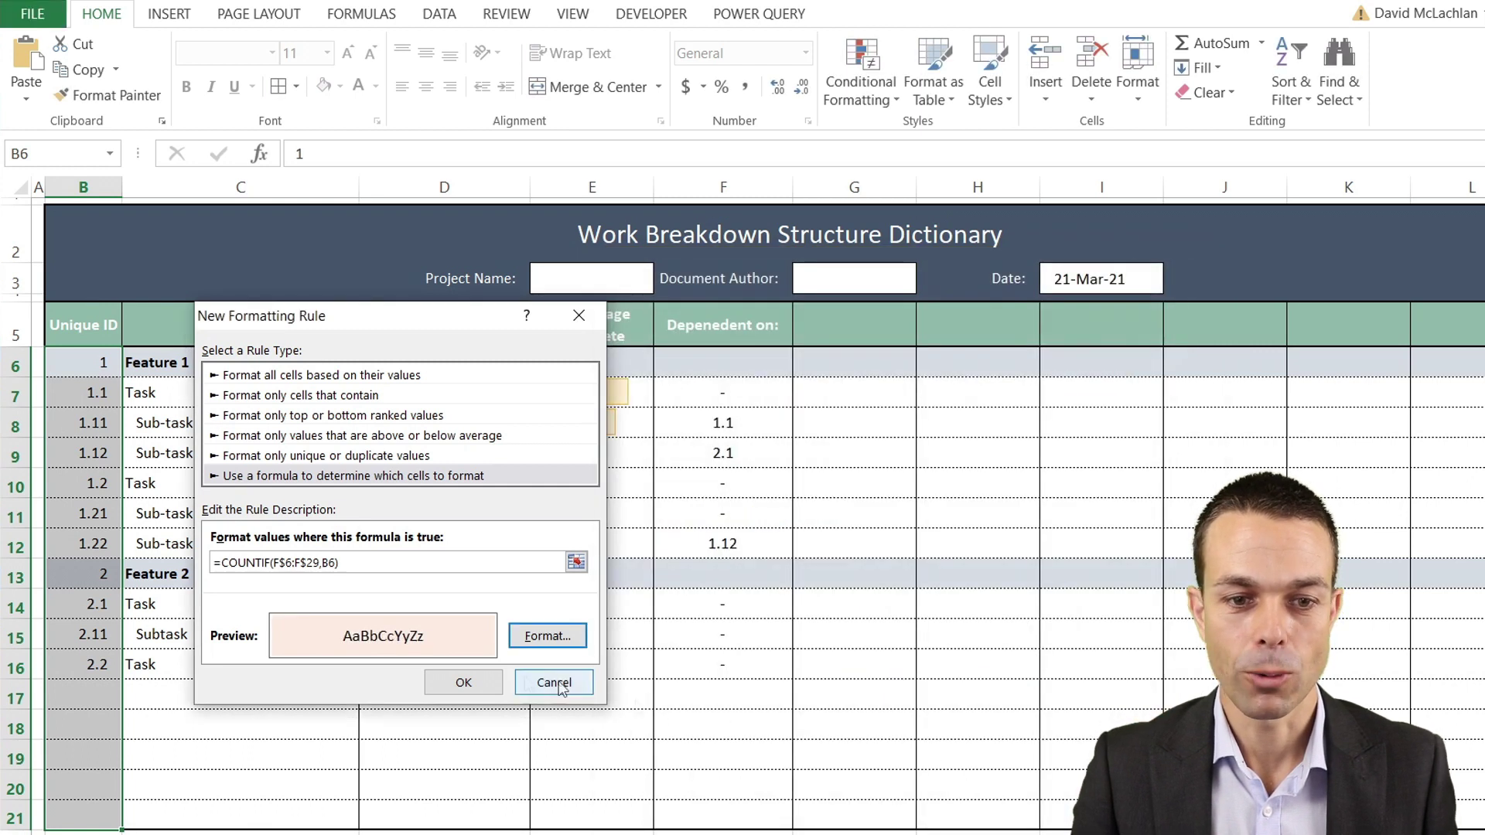
left_click(466, 684)
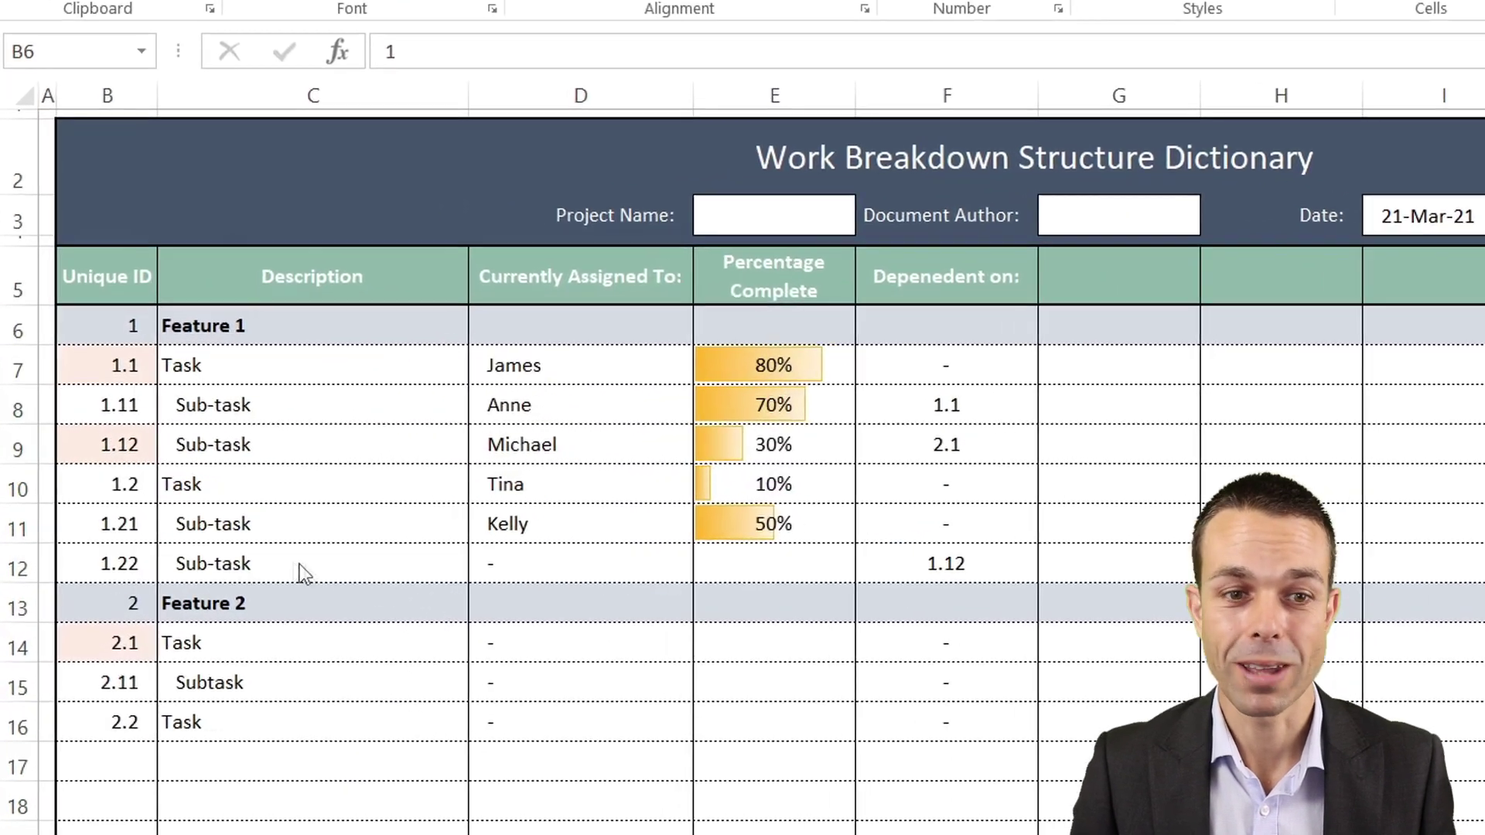
Type the 'Resources Required' heading in G5 beside the dependency column
left_click(172, 511)
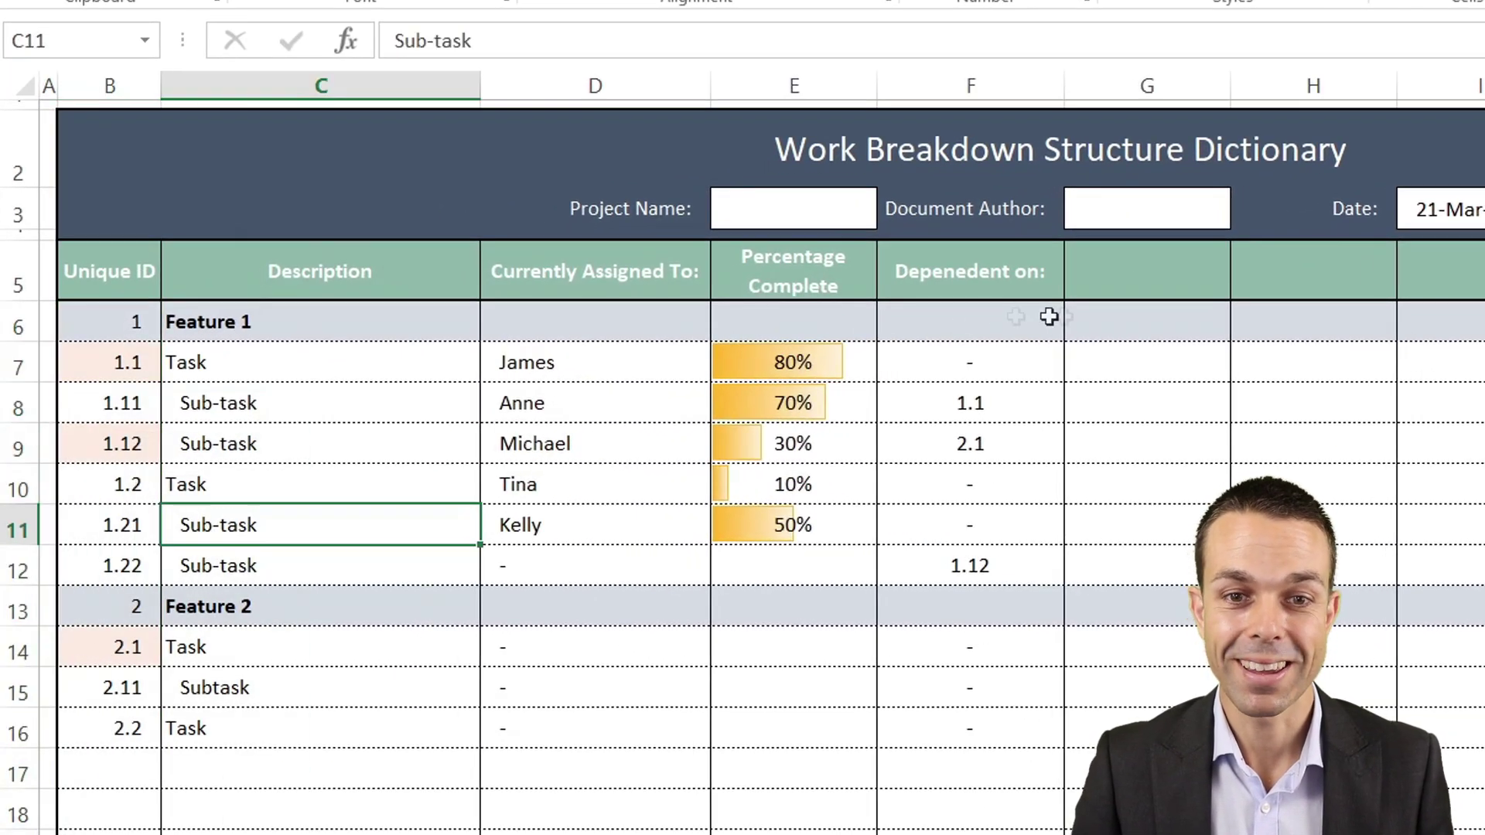
left_click(998, 282)
key("ctrl+shift+Down")
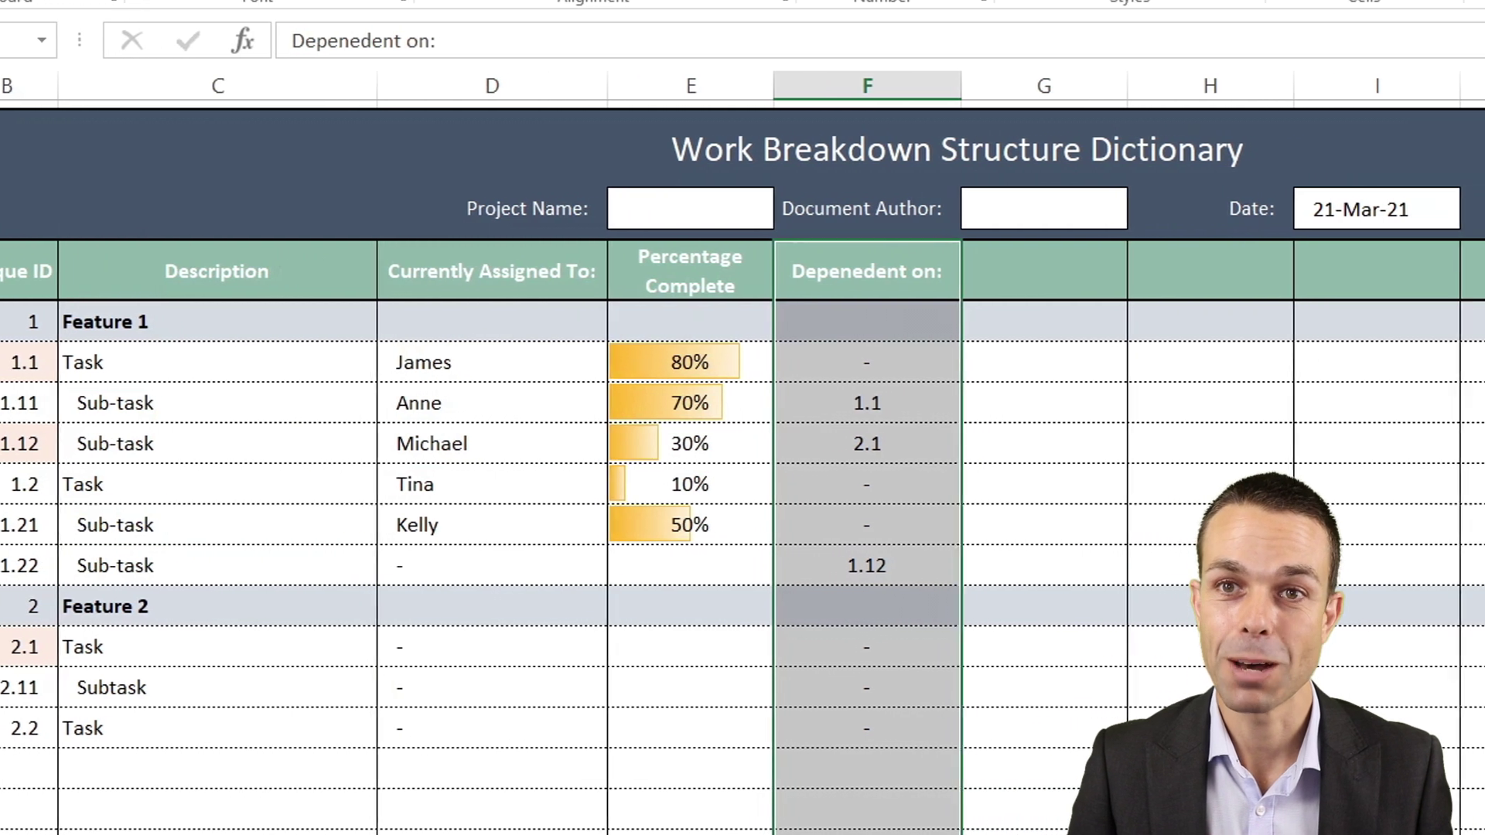
key("Right")
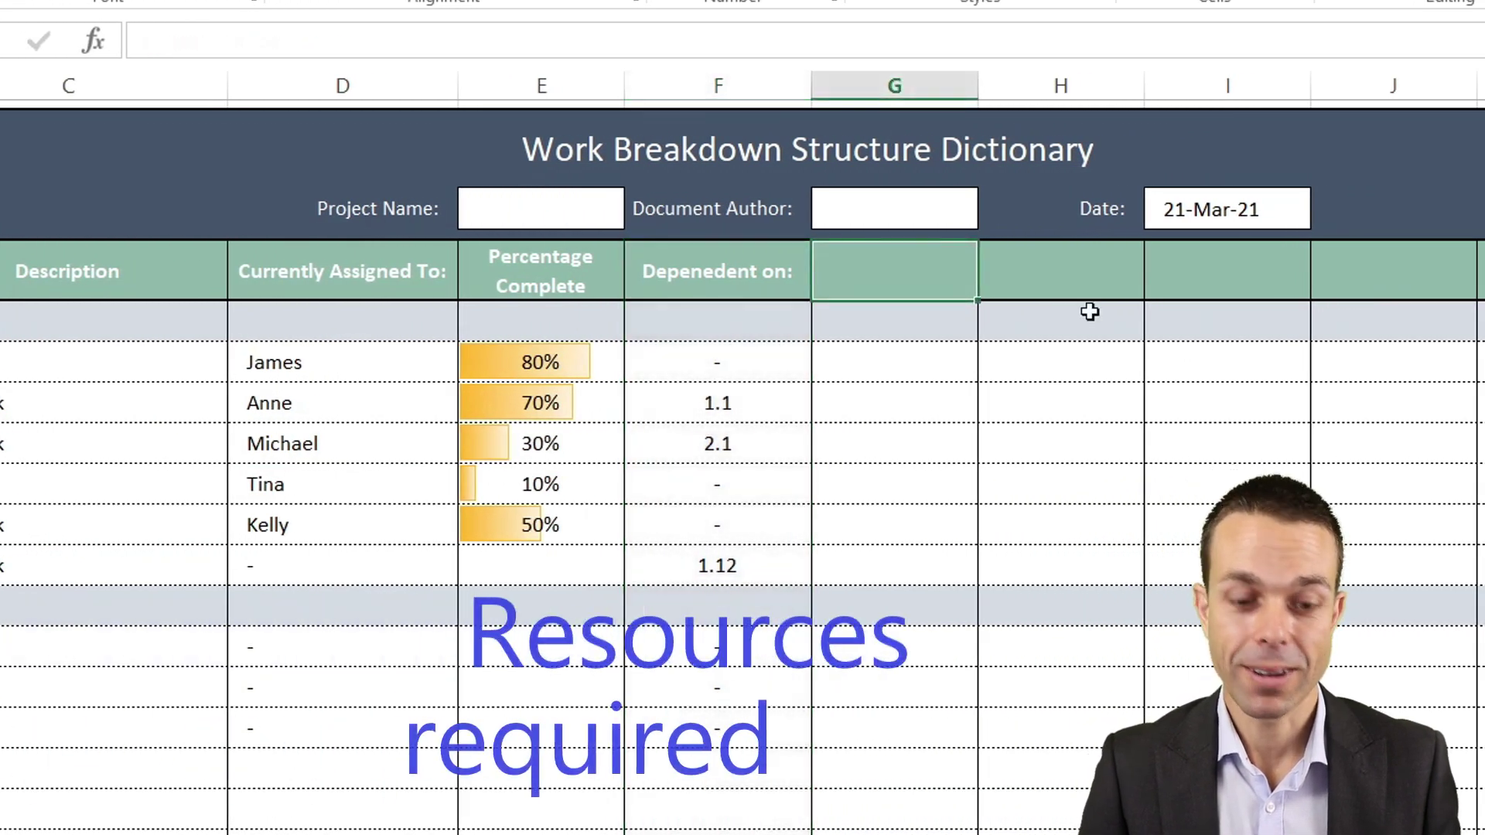
type("Resources Required")
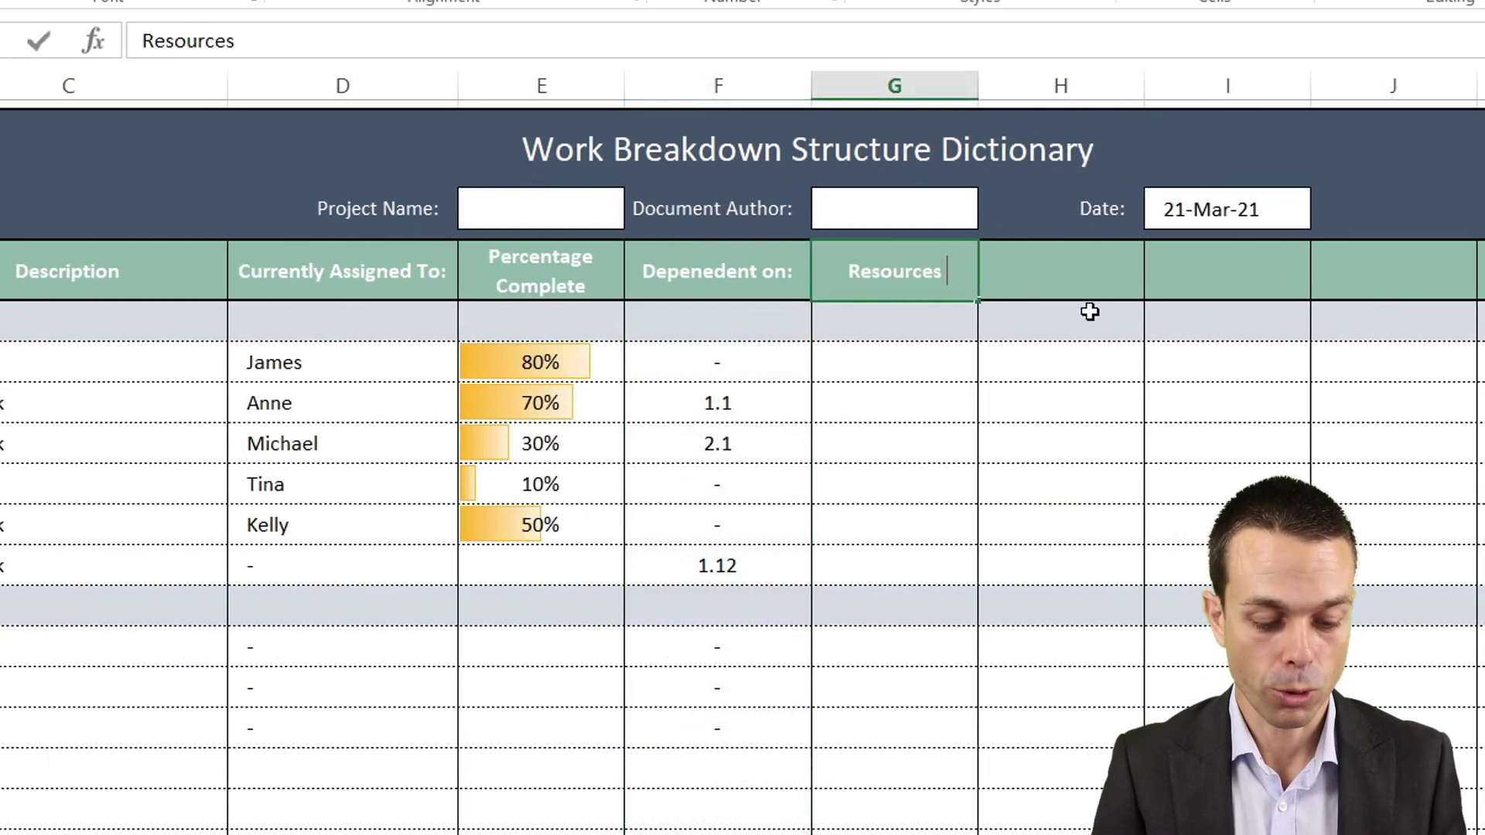
left_click(898, 368)
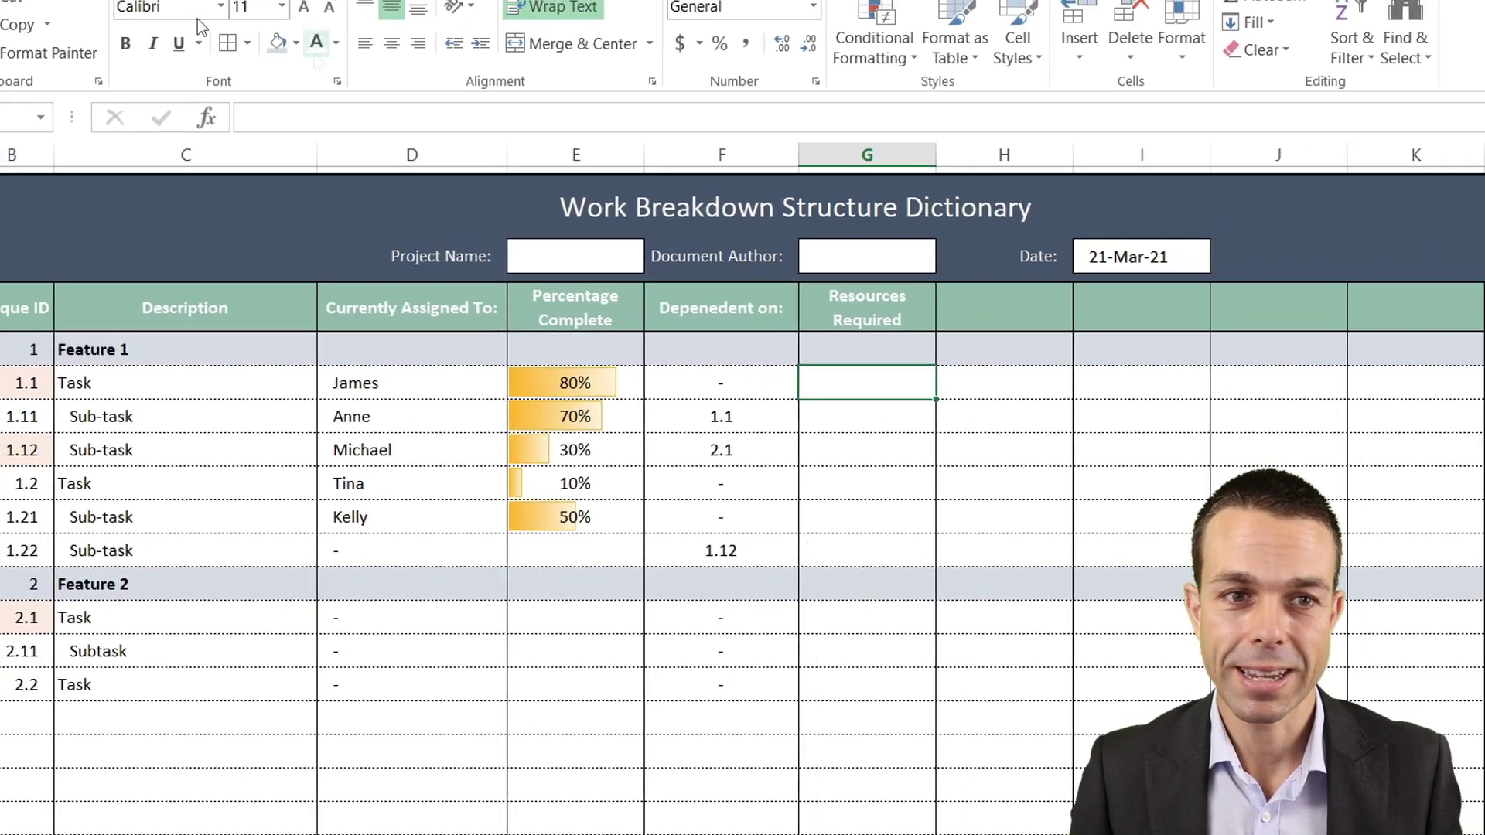
Insert ▶ arrow symbols into cell G7 using the Symbol dialog
left_click(169, 14)
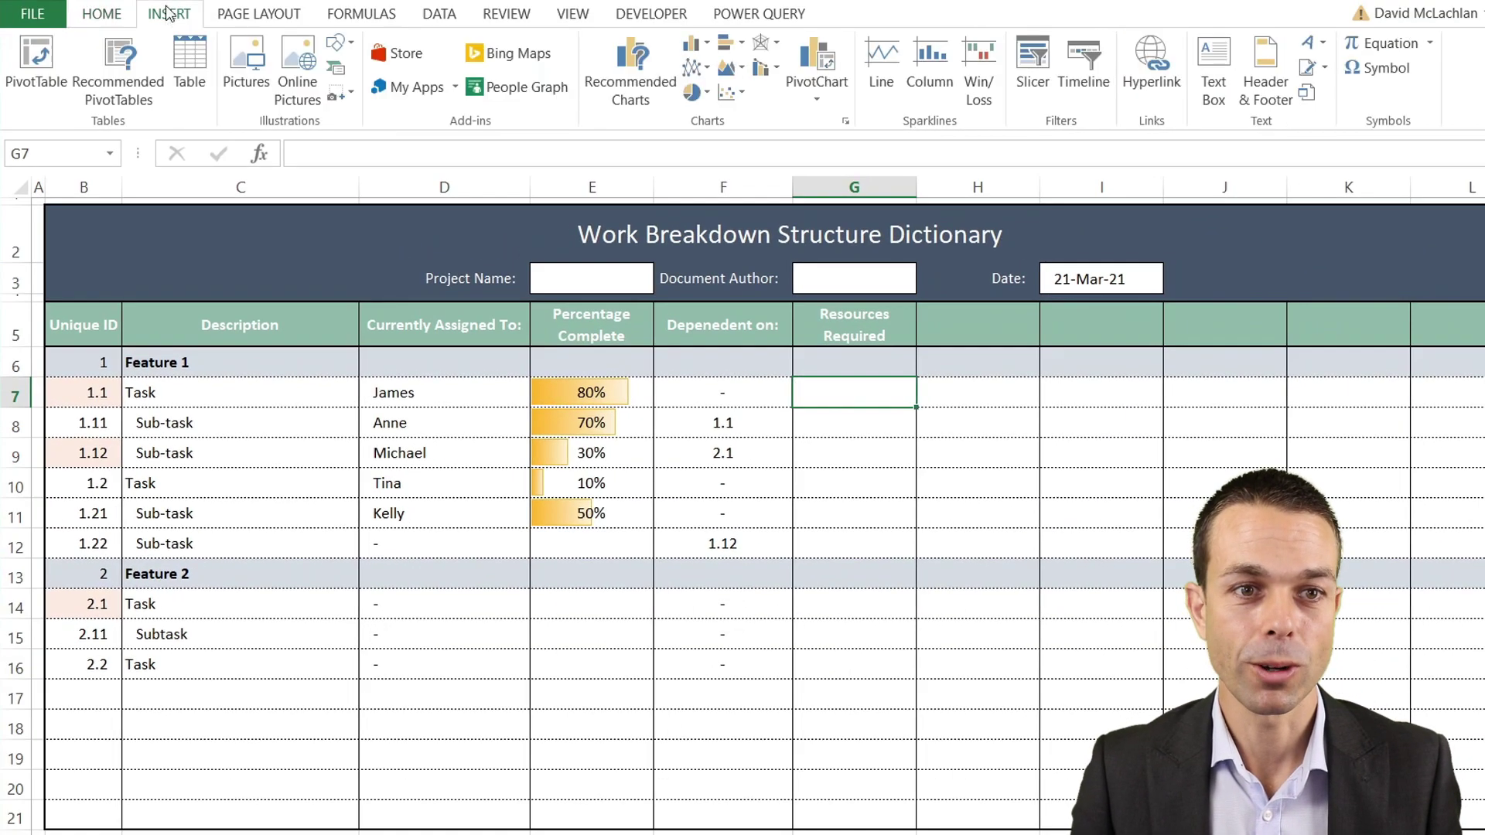
left_click(1385, 71)
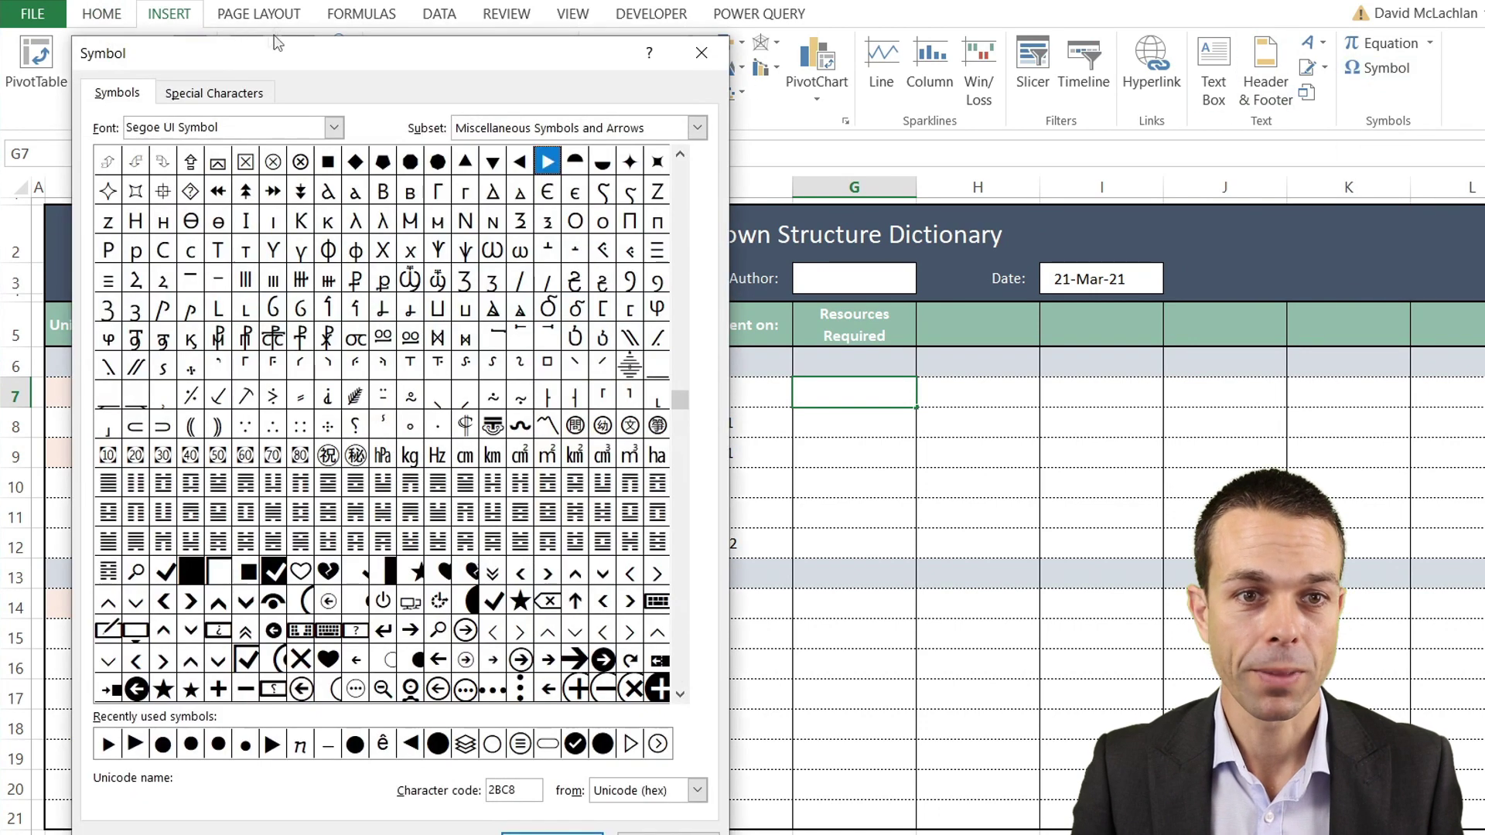
left_click_drag(302, 65, 285, 30)
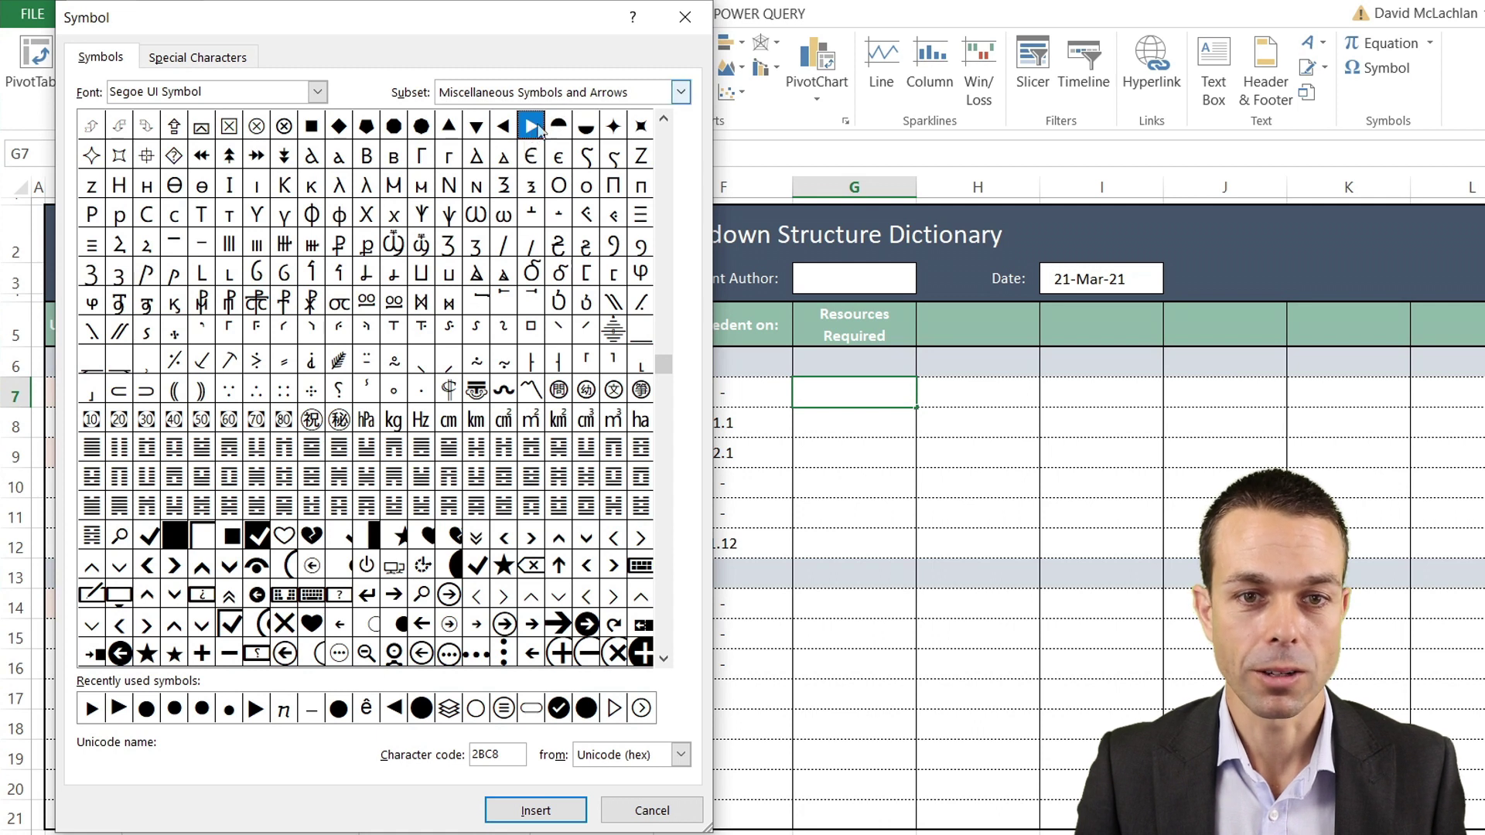
left_click(532, 812)
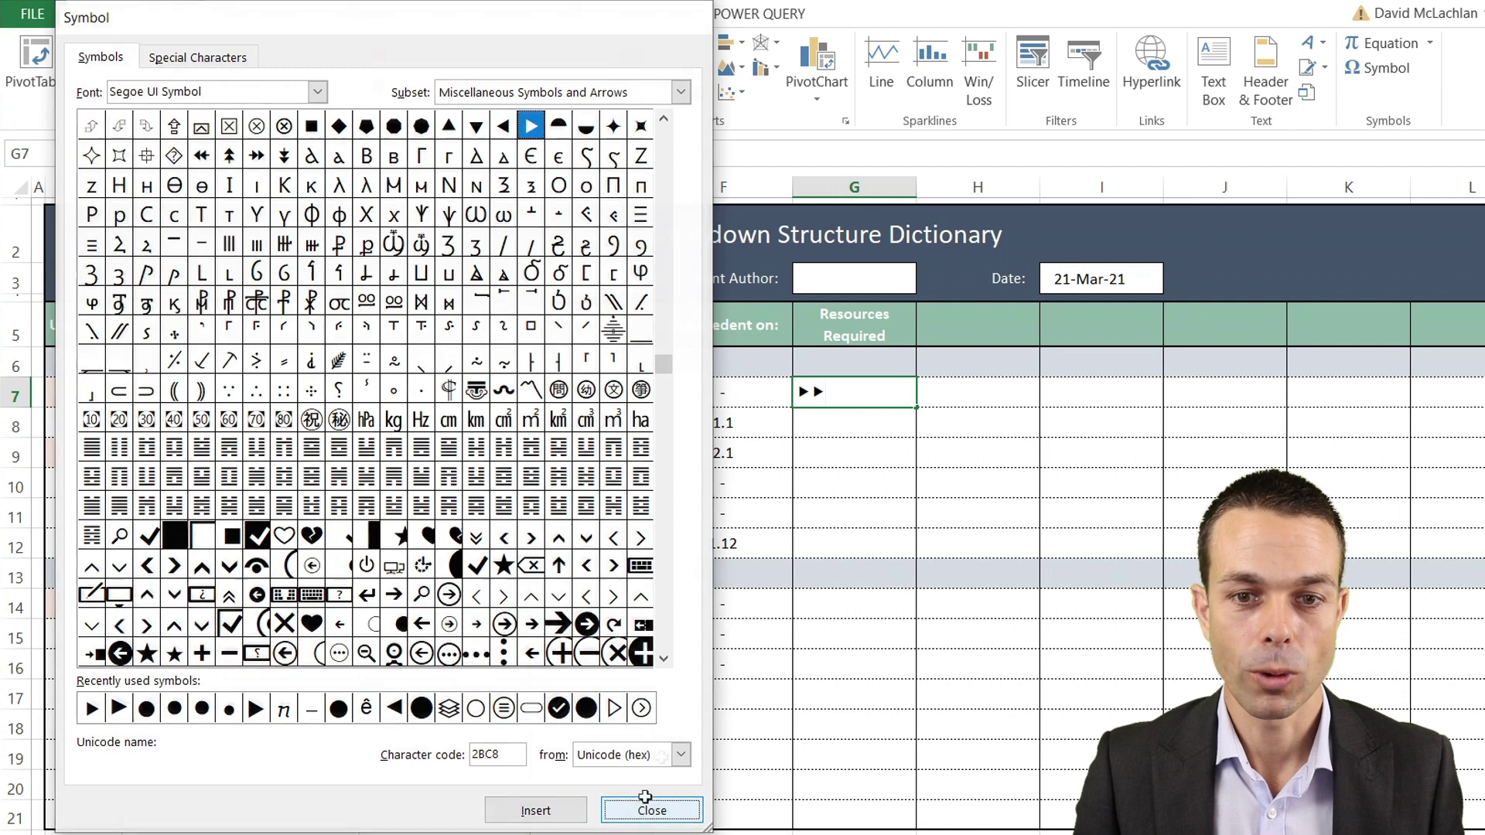
left_click(649, 809)
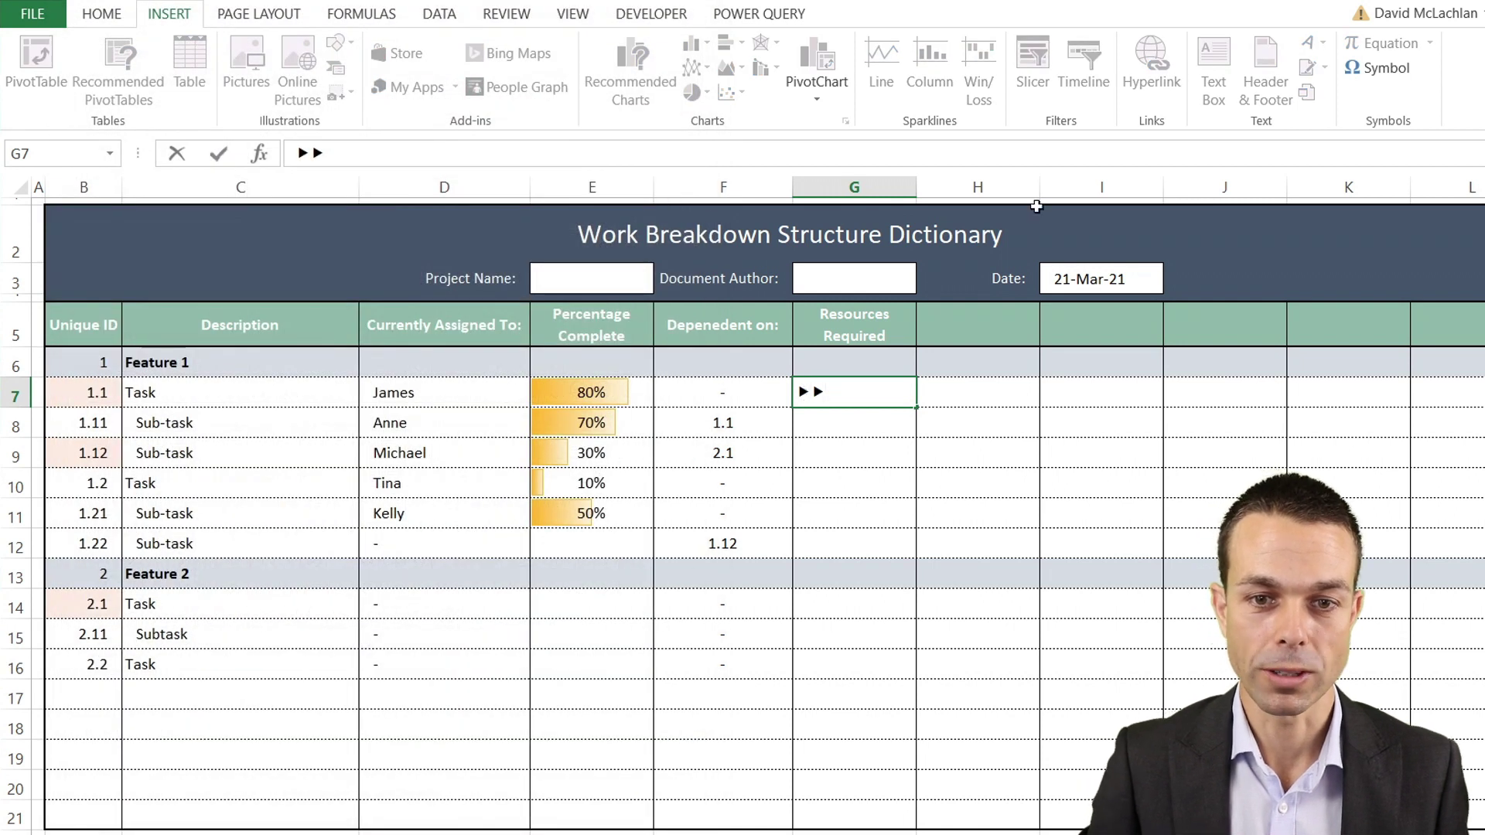
Enter '▶ James' and '▶ Martha' on separate lines in cell G7
key("alt+Return")
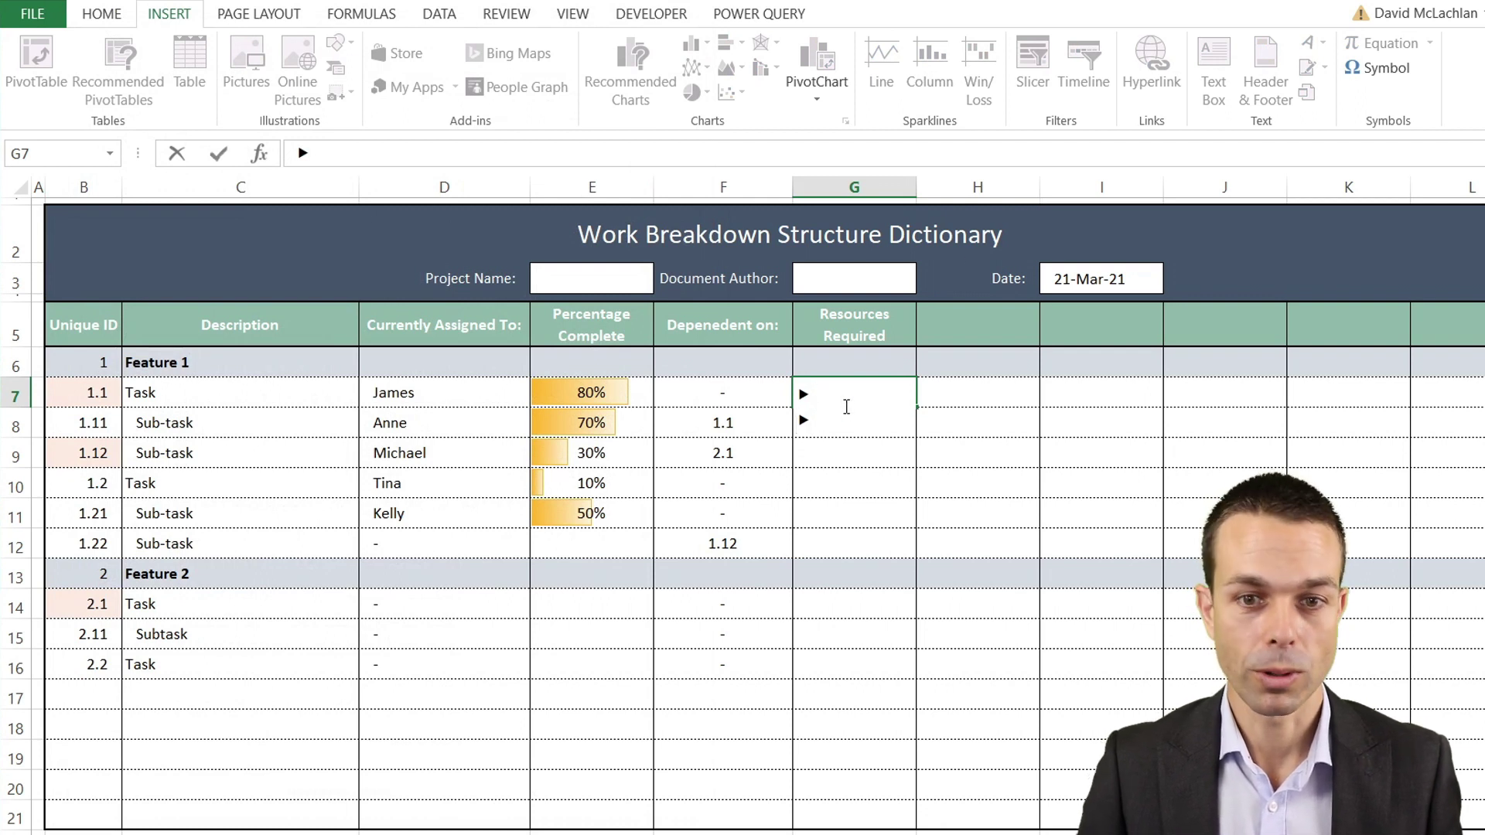
type("mes")
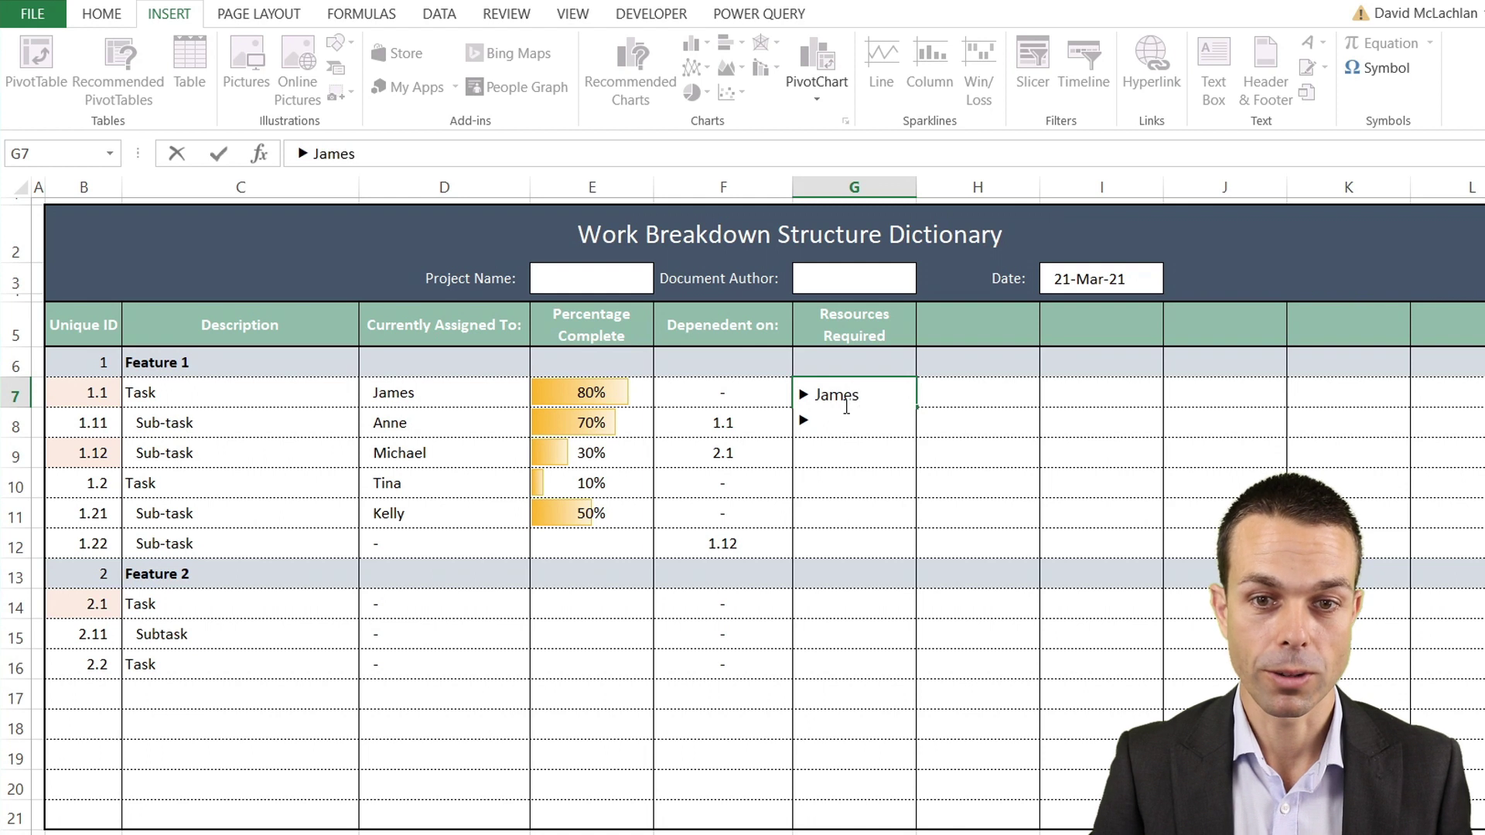
left_click(872, 417)
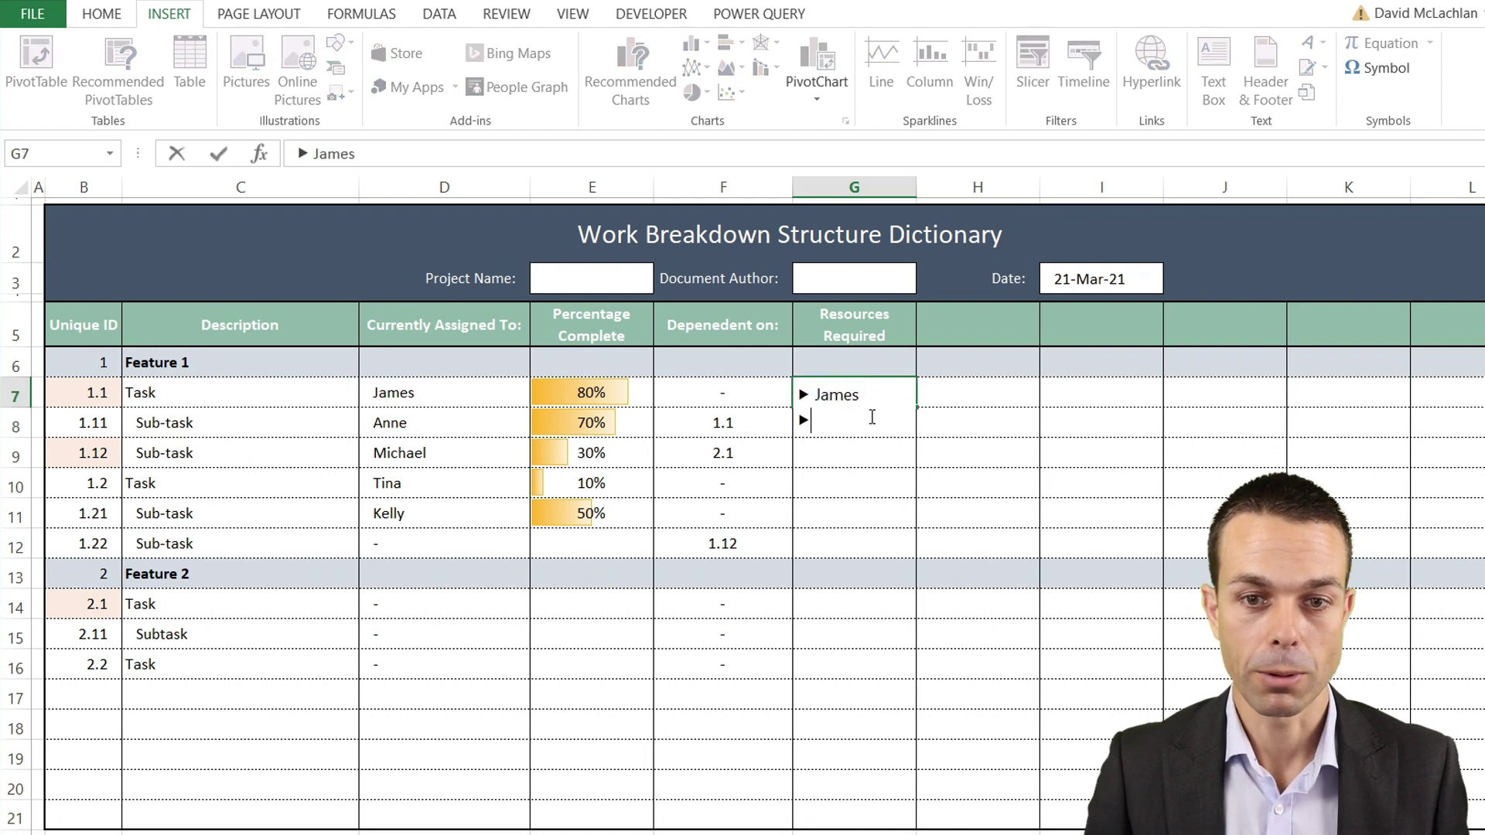
type("Martha")
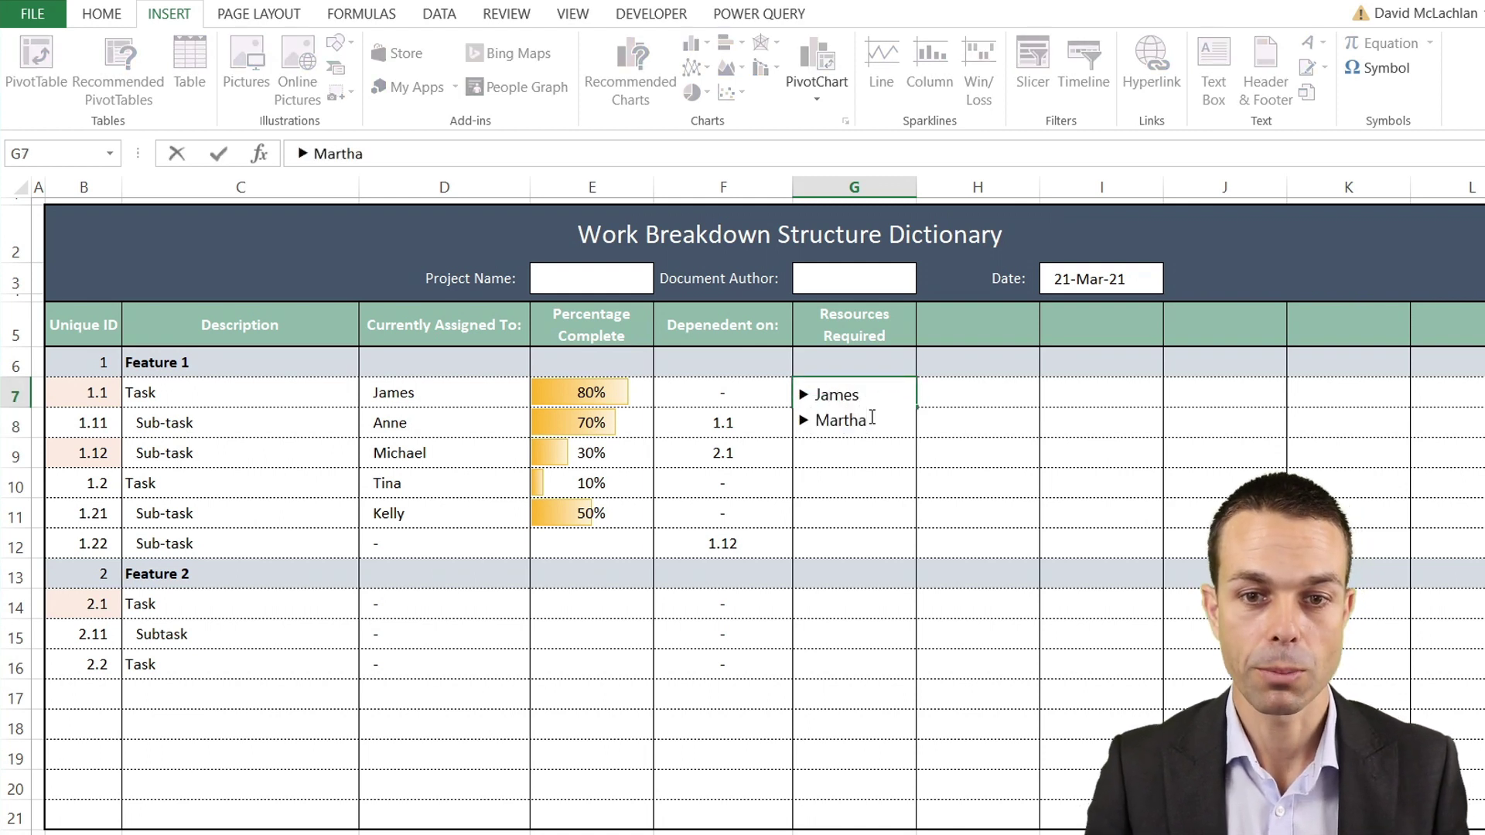
key("ctrl+Return")
Set G7:G21 to Calibri size 10 and auto-fit row 7's height
left_click(861, 803, "shift")
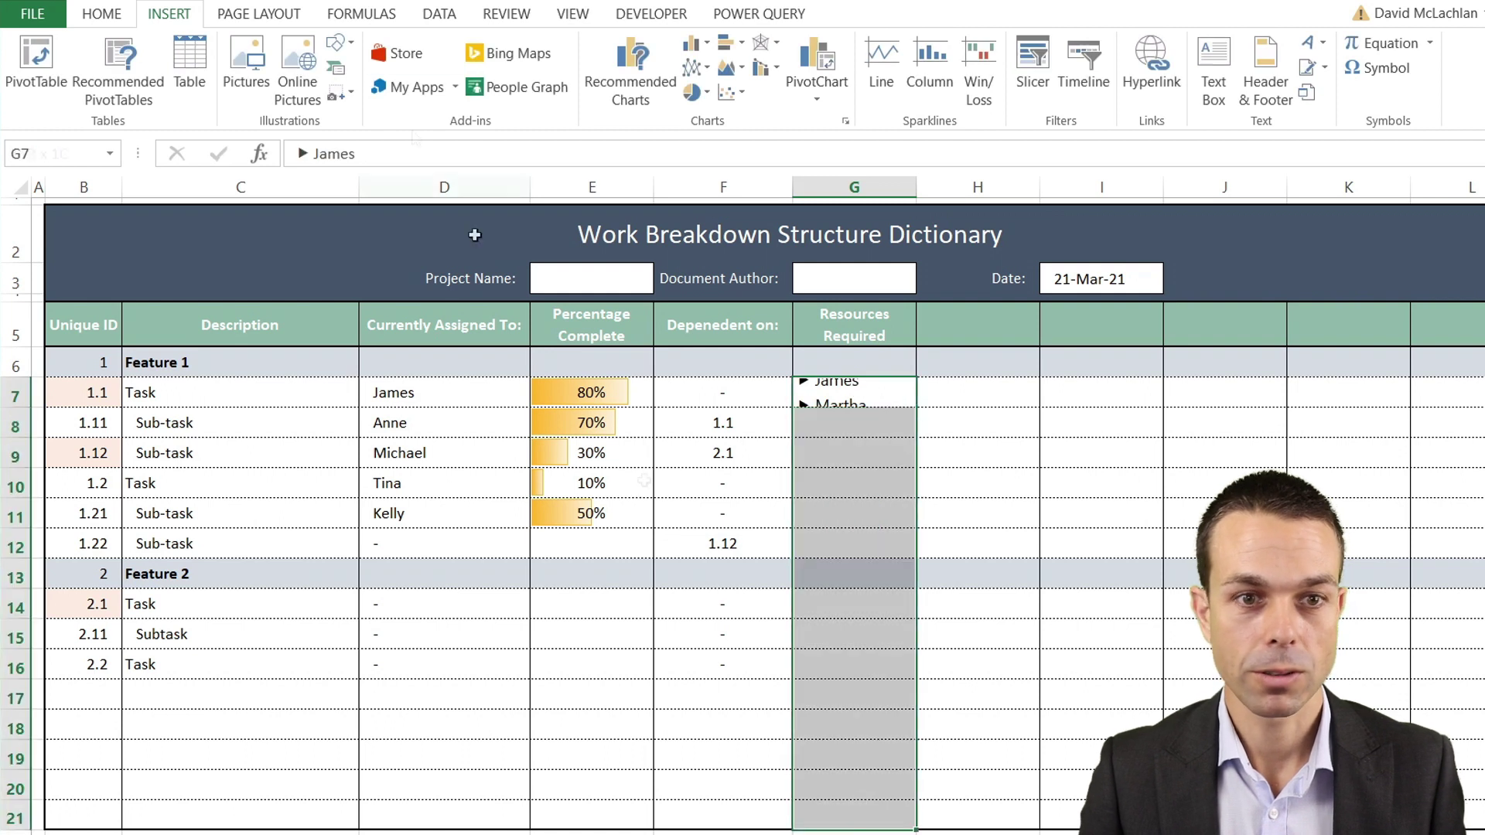
left_click(113, 13)
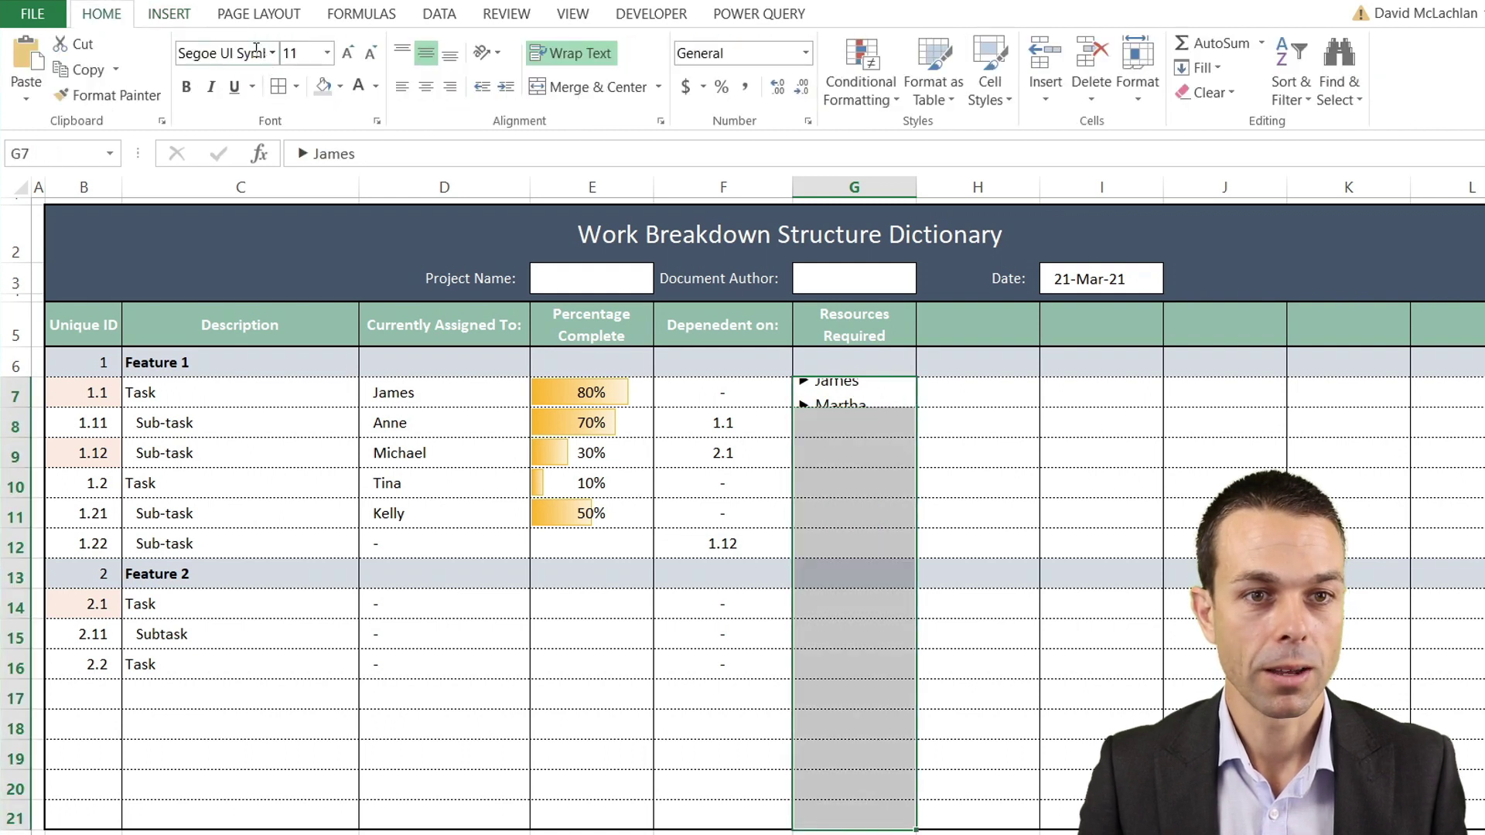
left_click(272, 53)
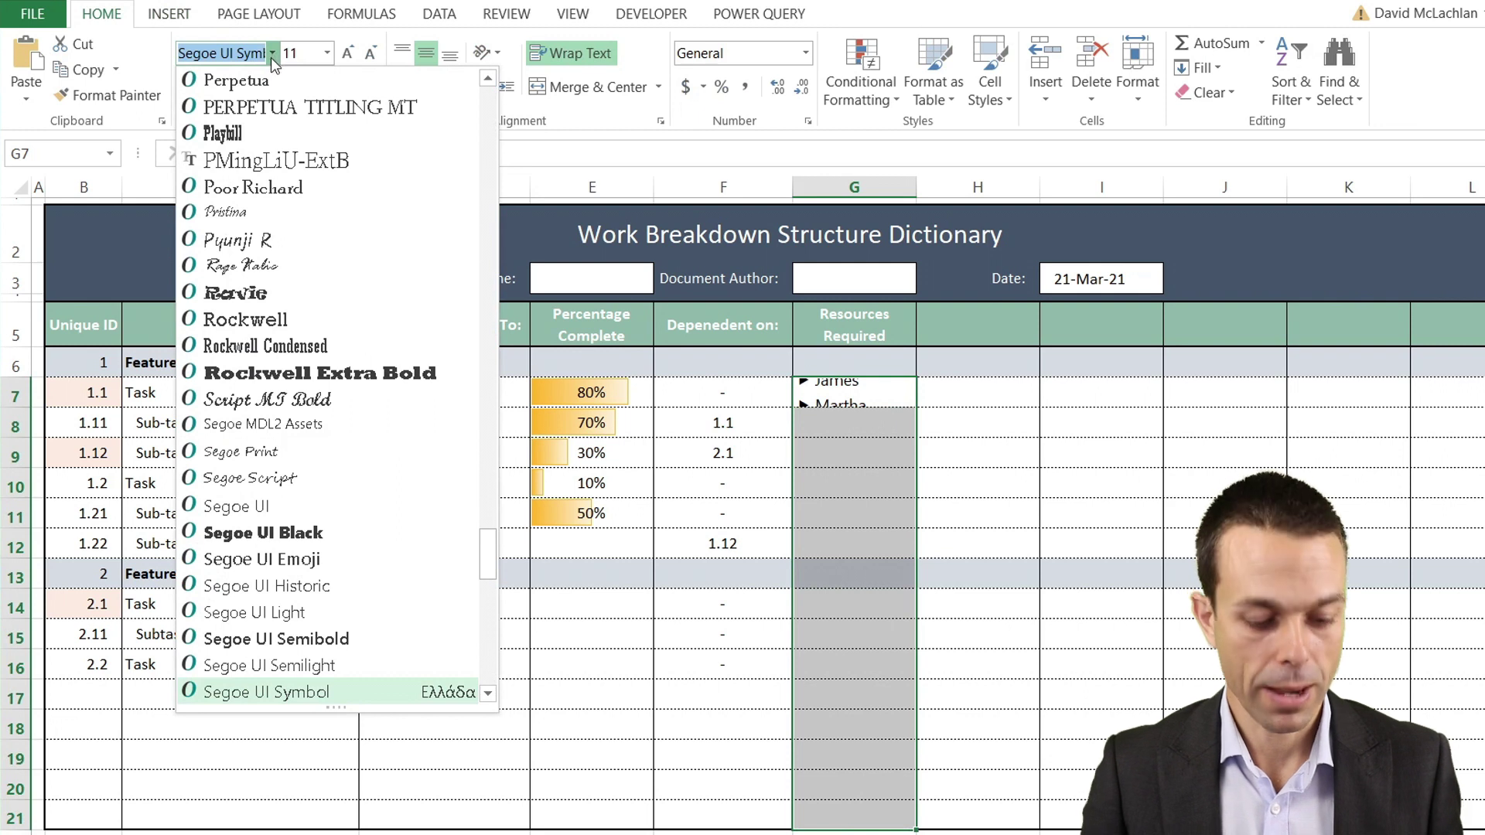
type("Calibri Light")
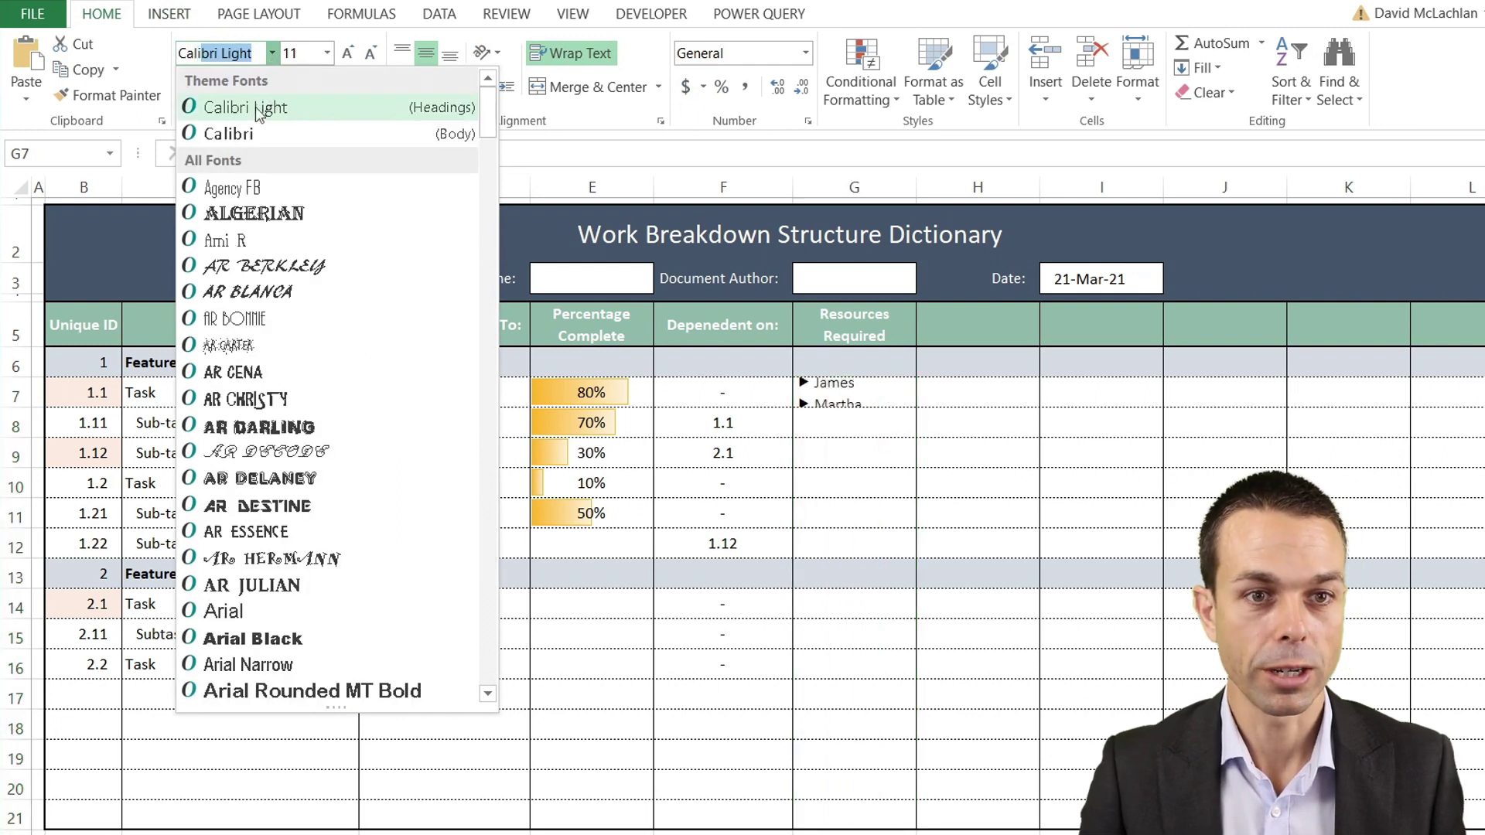
left_click(257, 134)
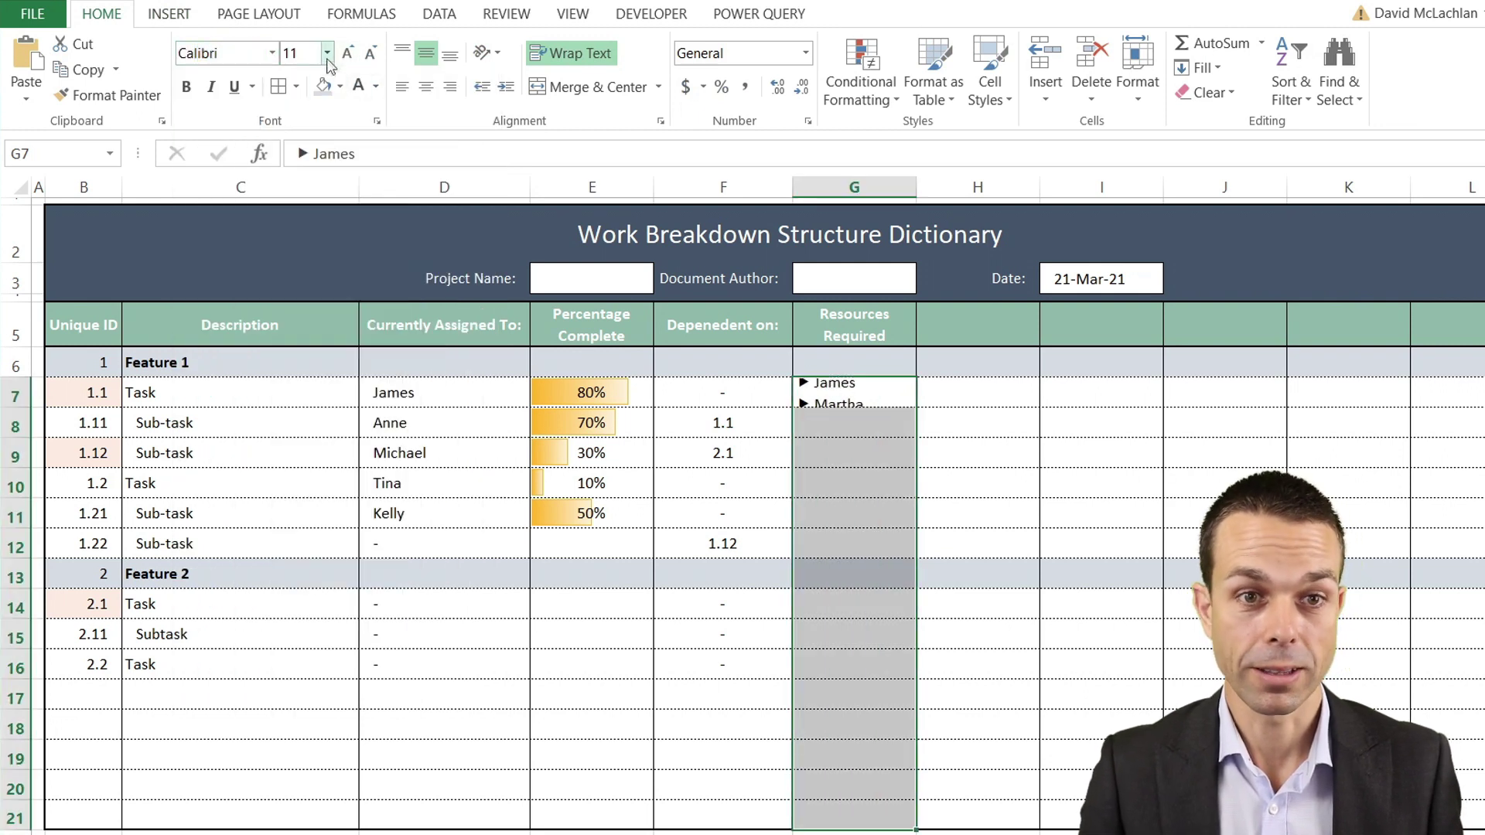
left_click(370, 53)
left_click(870, 453)
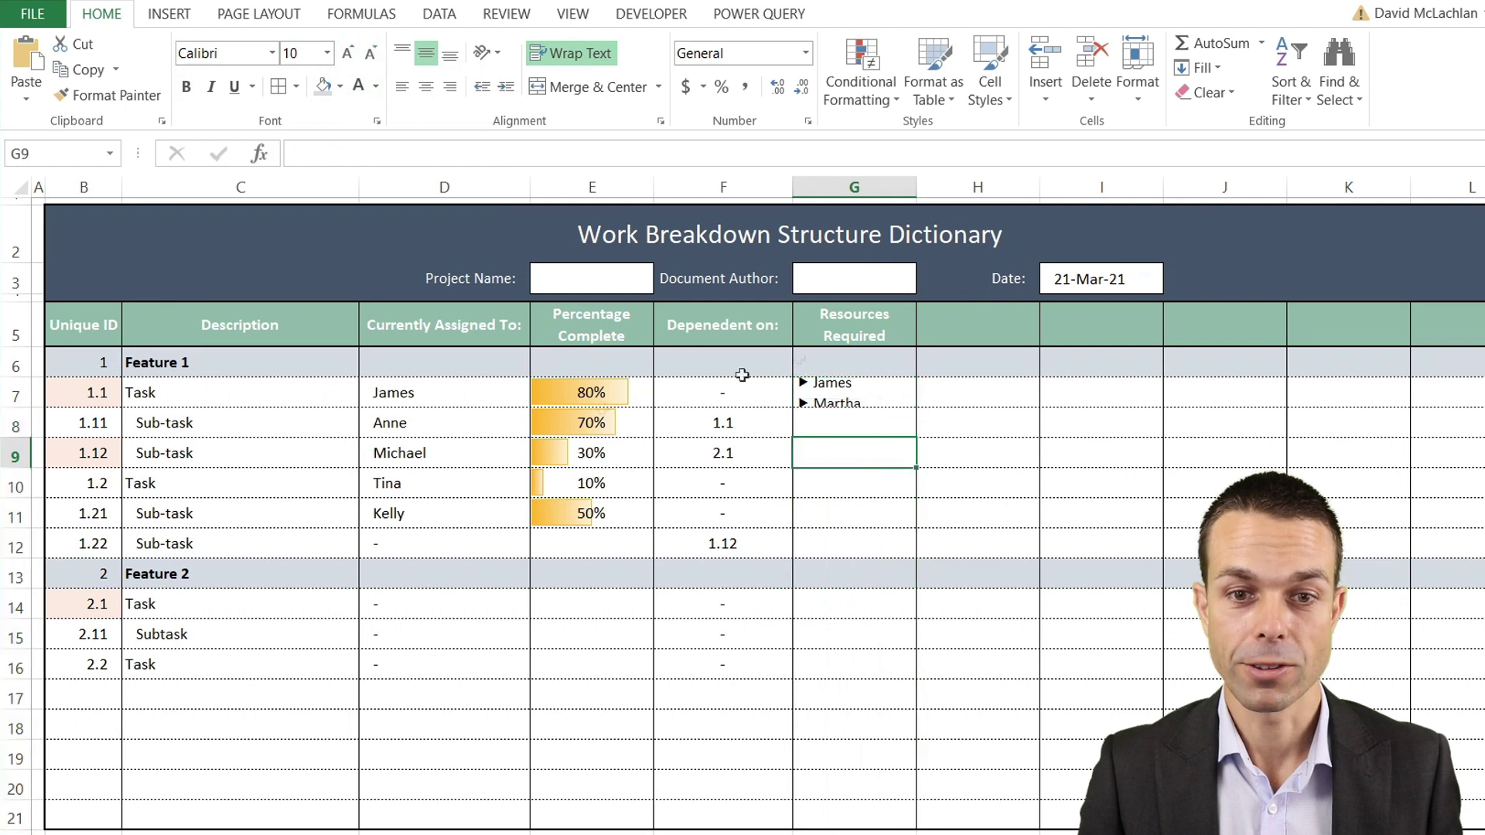
double_click(16, 406)
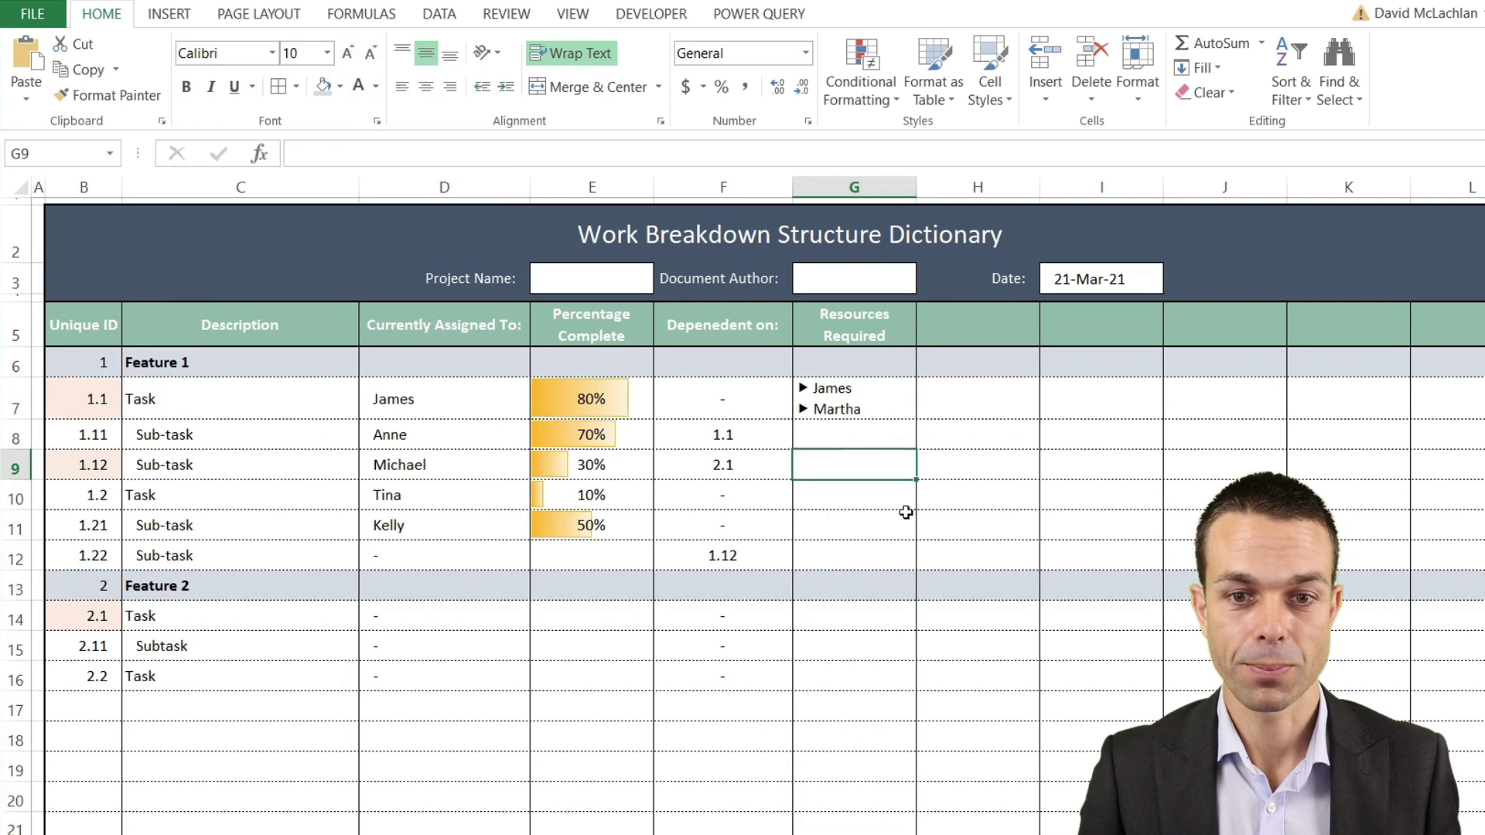
left_click(870, 402)
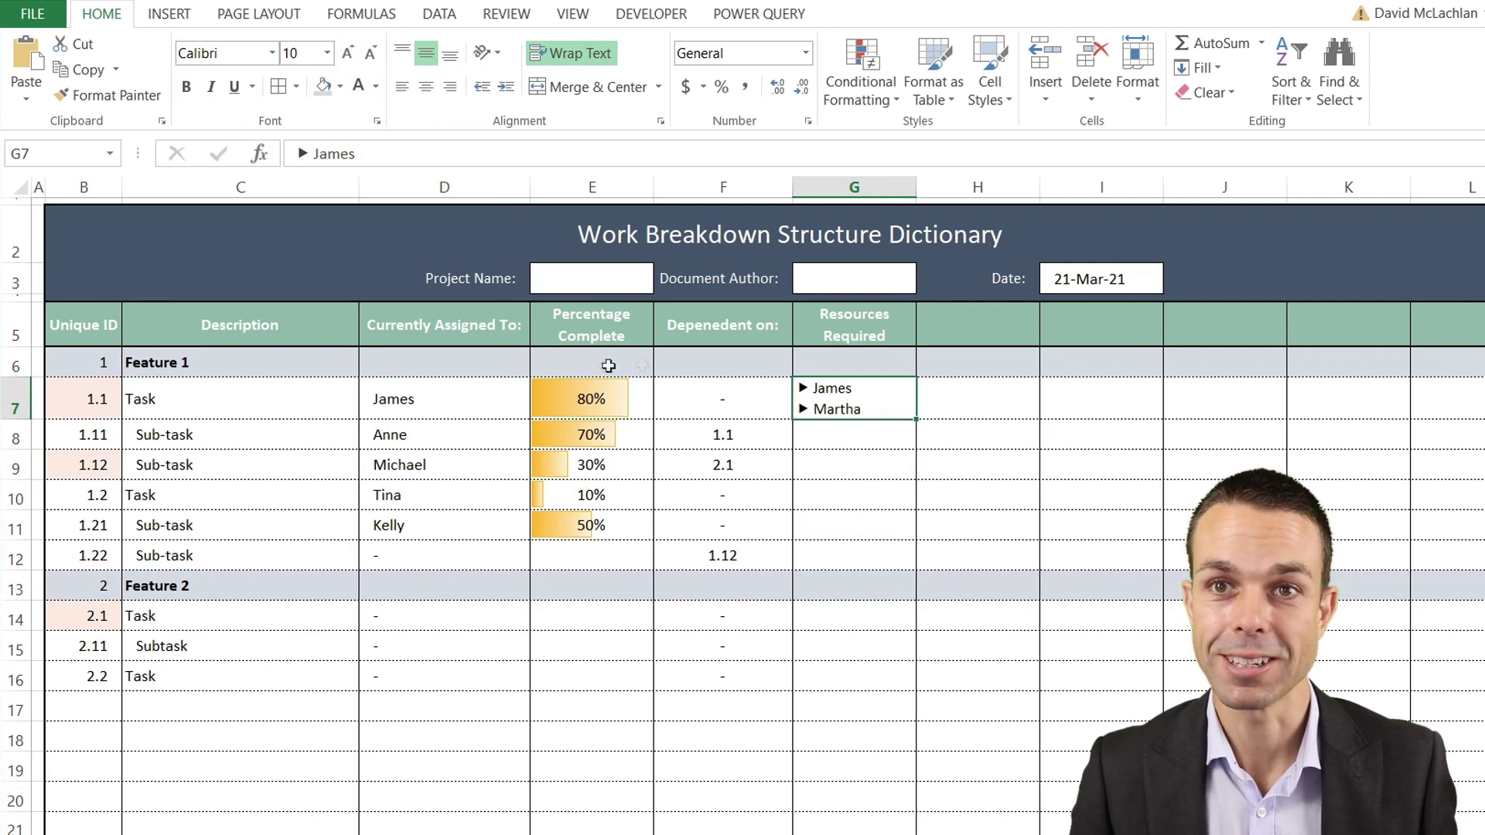
Add the 'Cost Estimates' heading in H5 and format the cells below as Currency
left_click(982, 325)
type("Co")
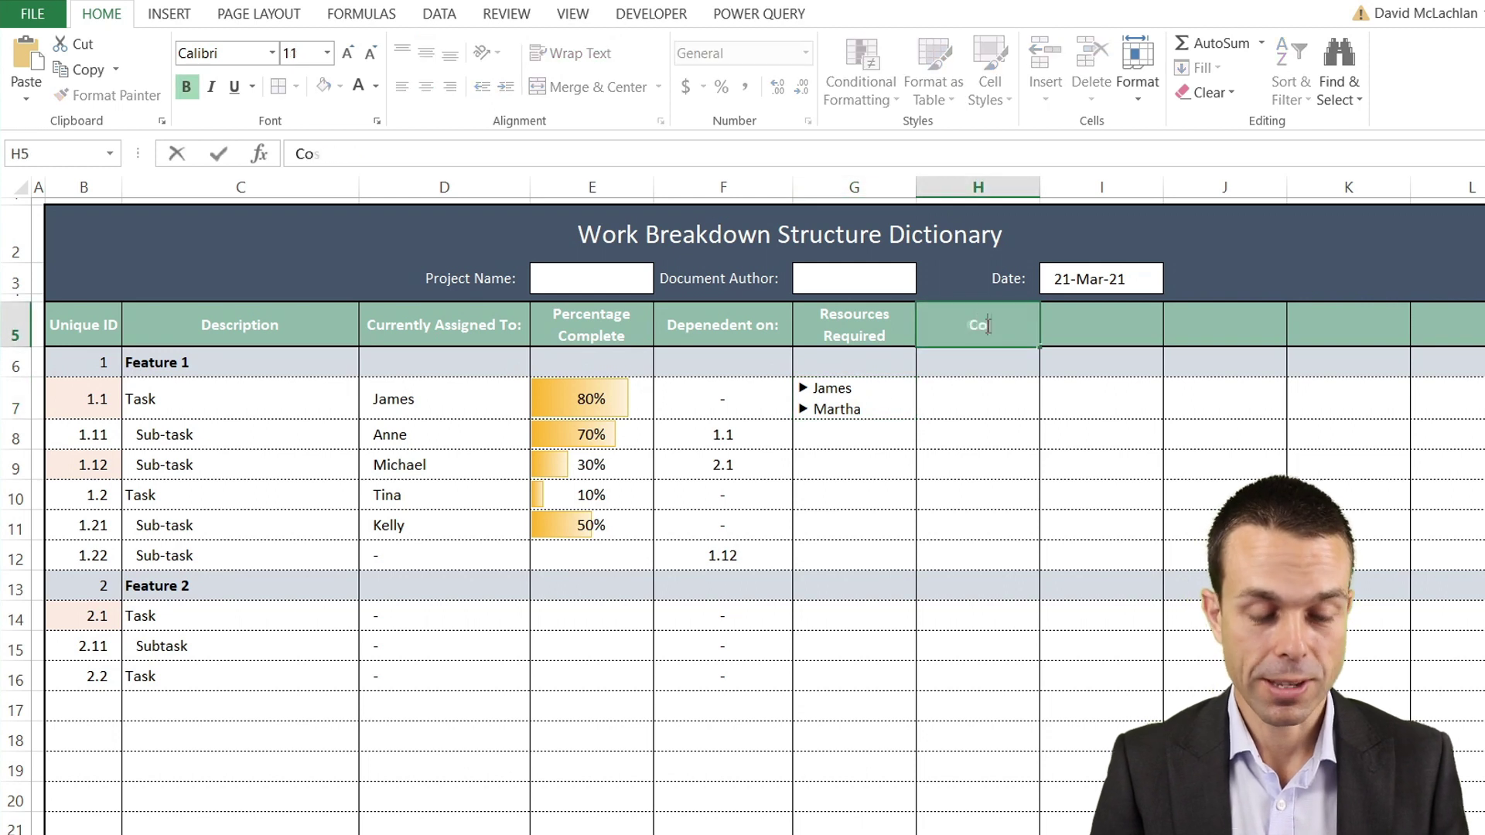
type("st Estimates")
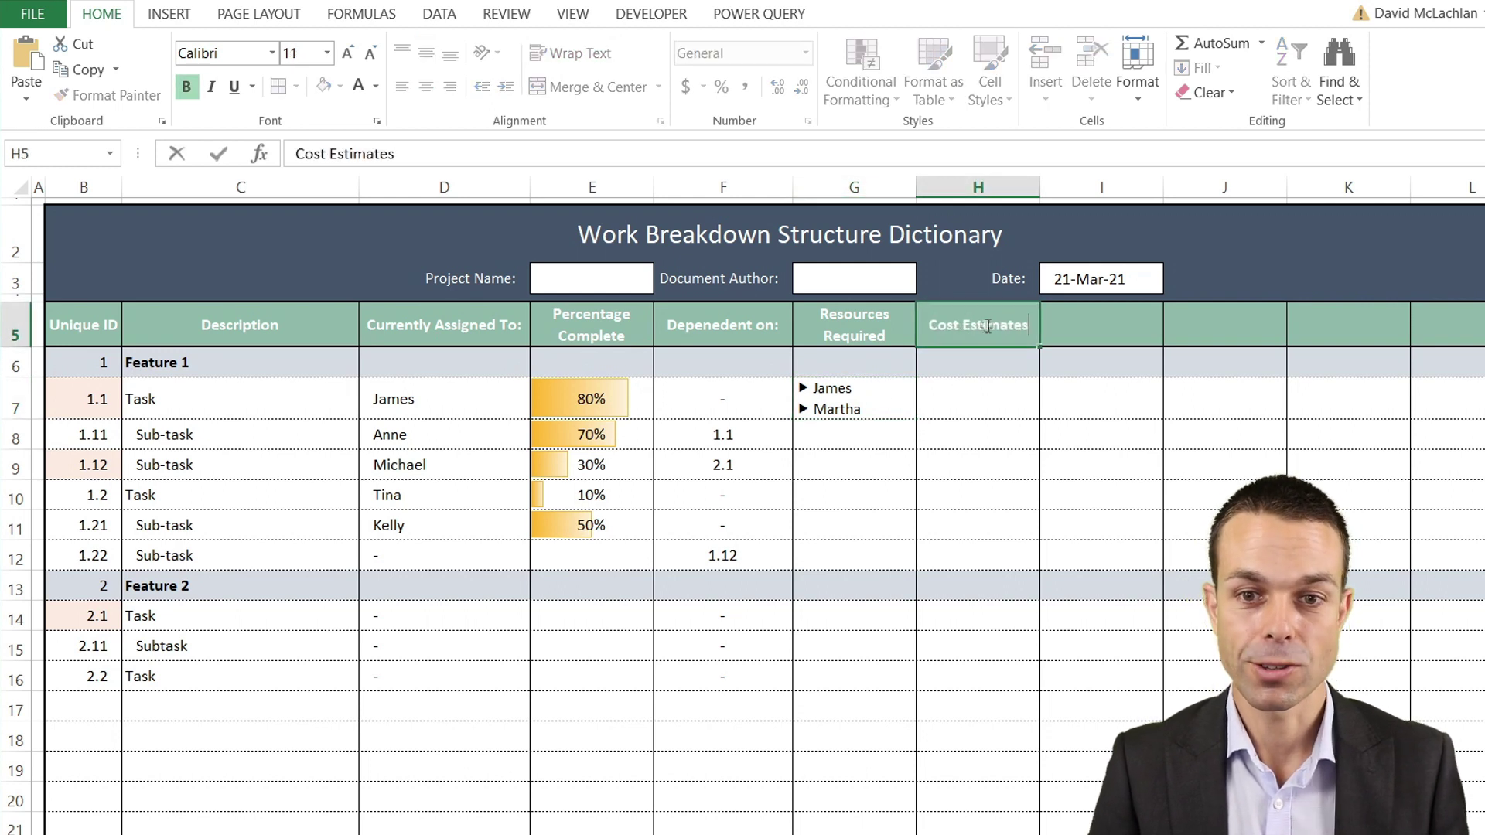
key("Return")
left_click(994, 801, "shift")
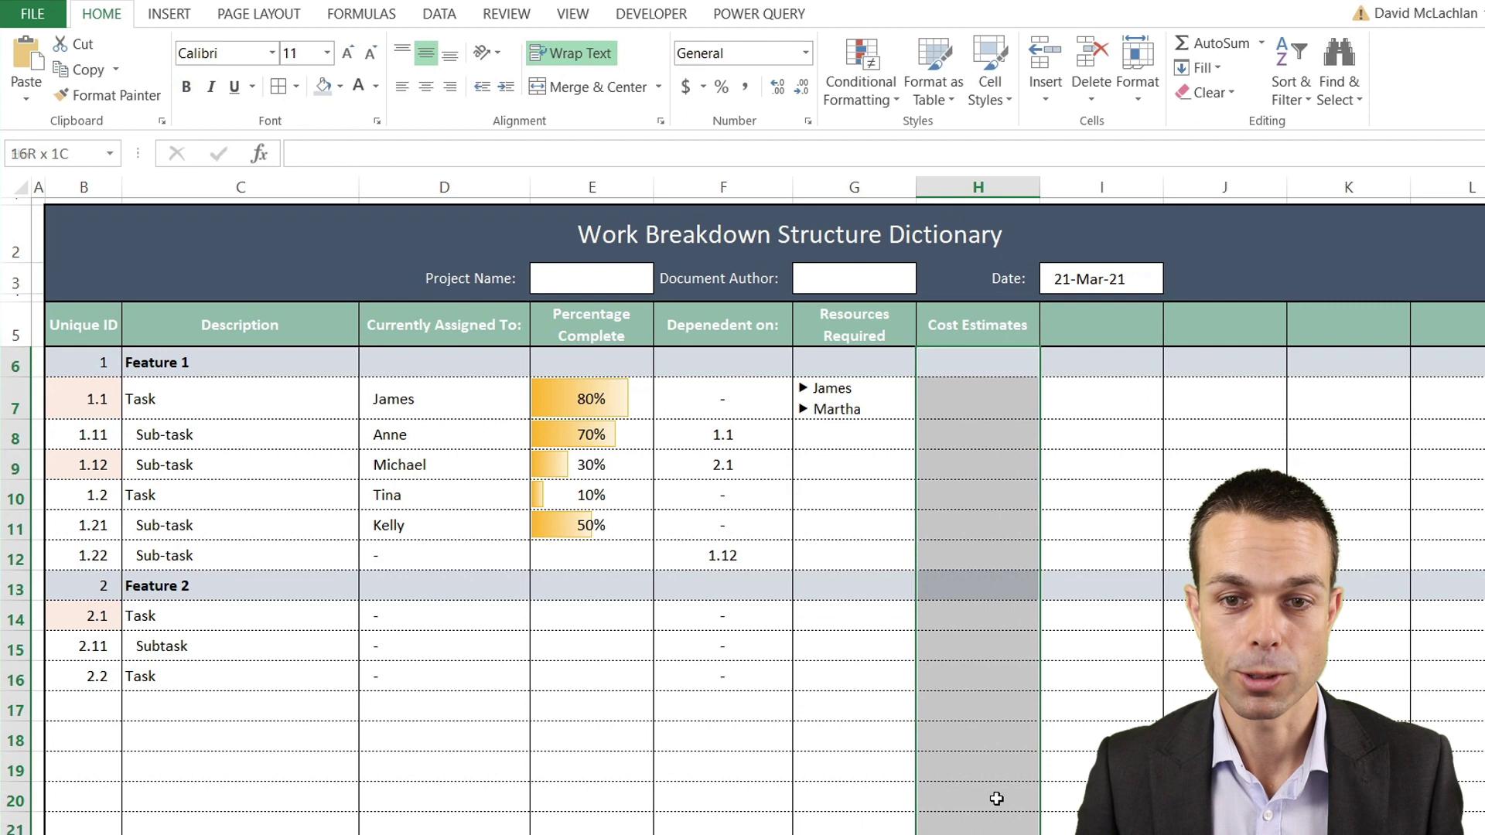
right_click(960, 384)
left_click(1006, 736)
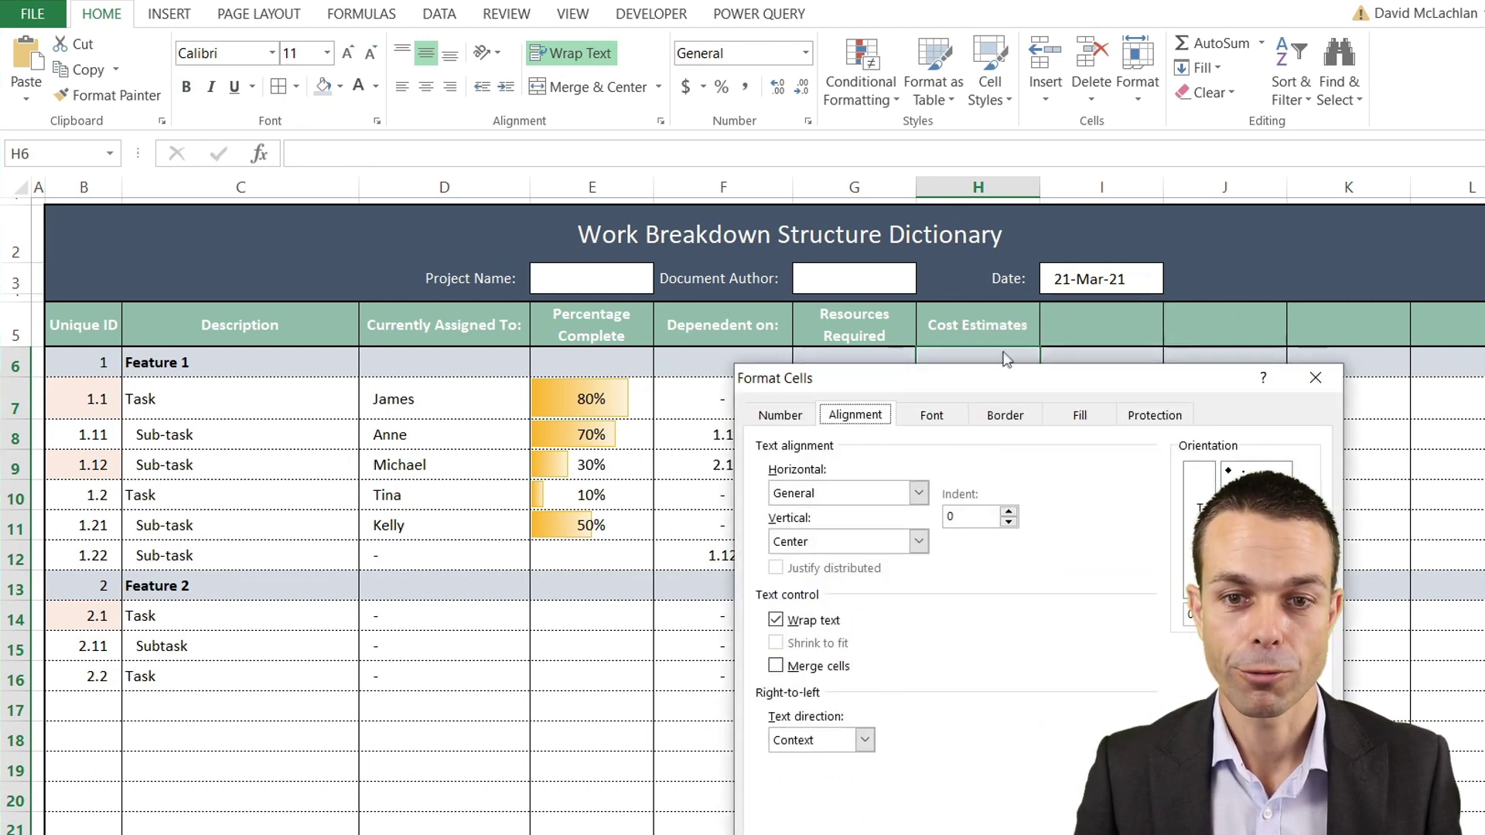
left_click_drag(1003, 386, 376, 220)
left_click(154, 250)
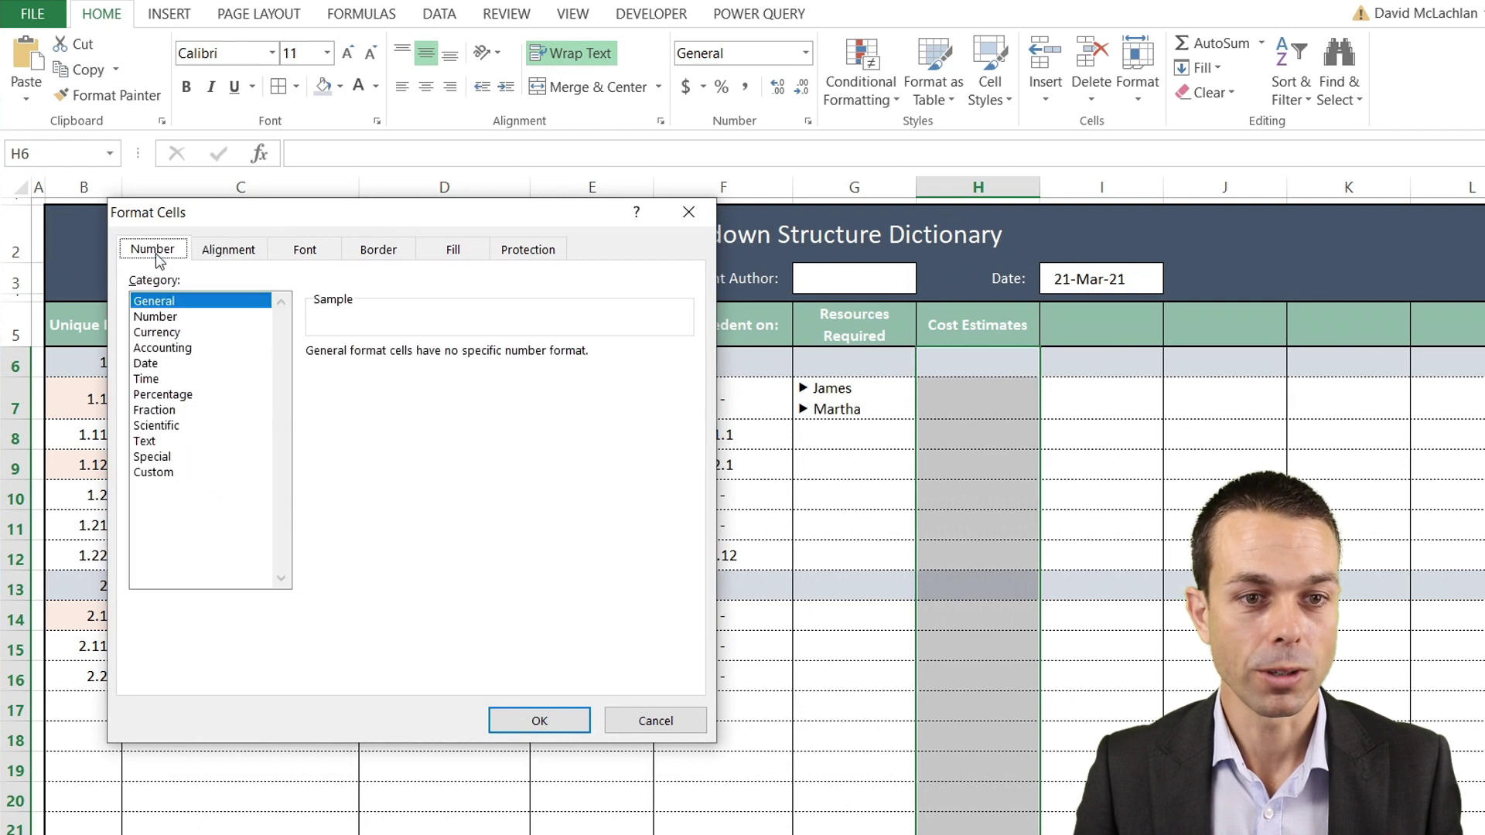
left_click(155, 334)
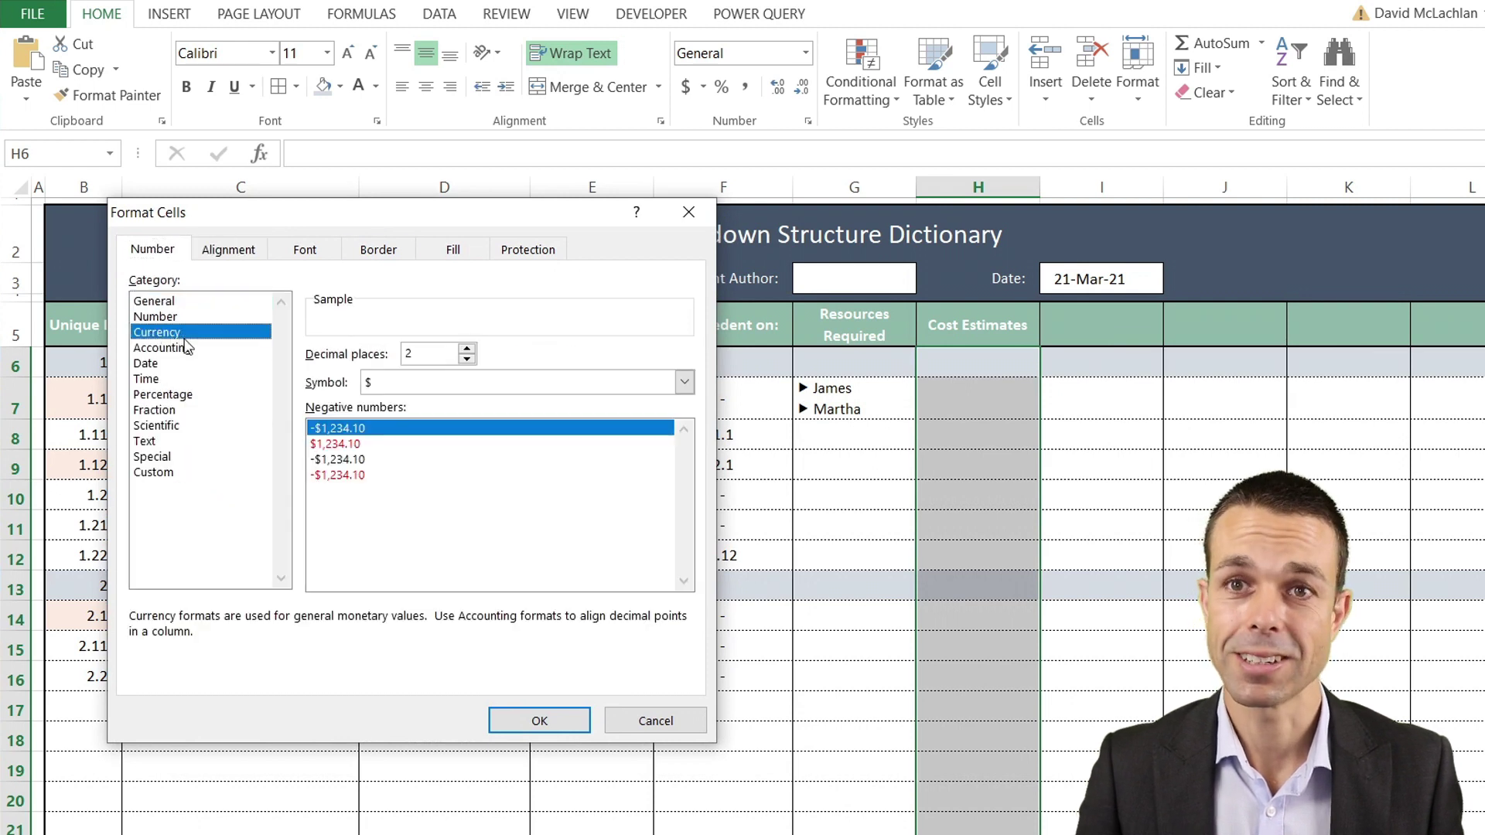
left_click(517, 731)
Right-align the cost cells and enter $1,000.00 as task 1.1's cost
left_click(1001, 389)
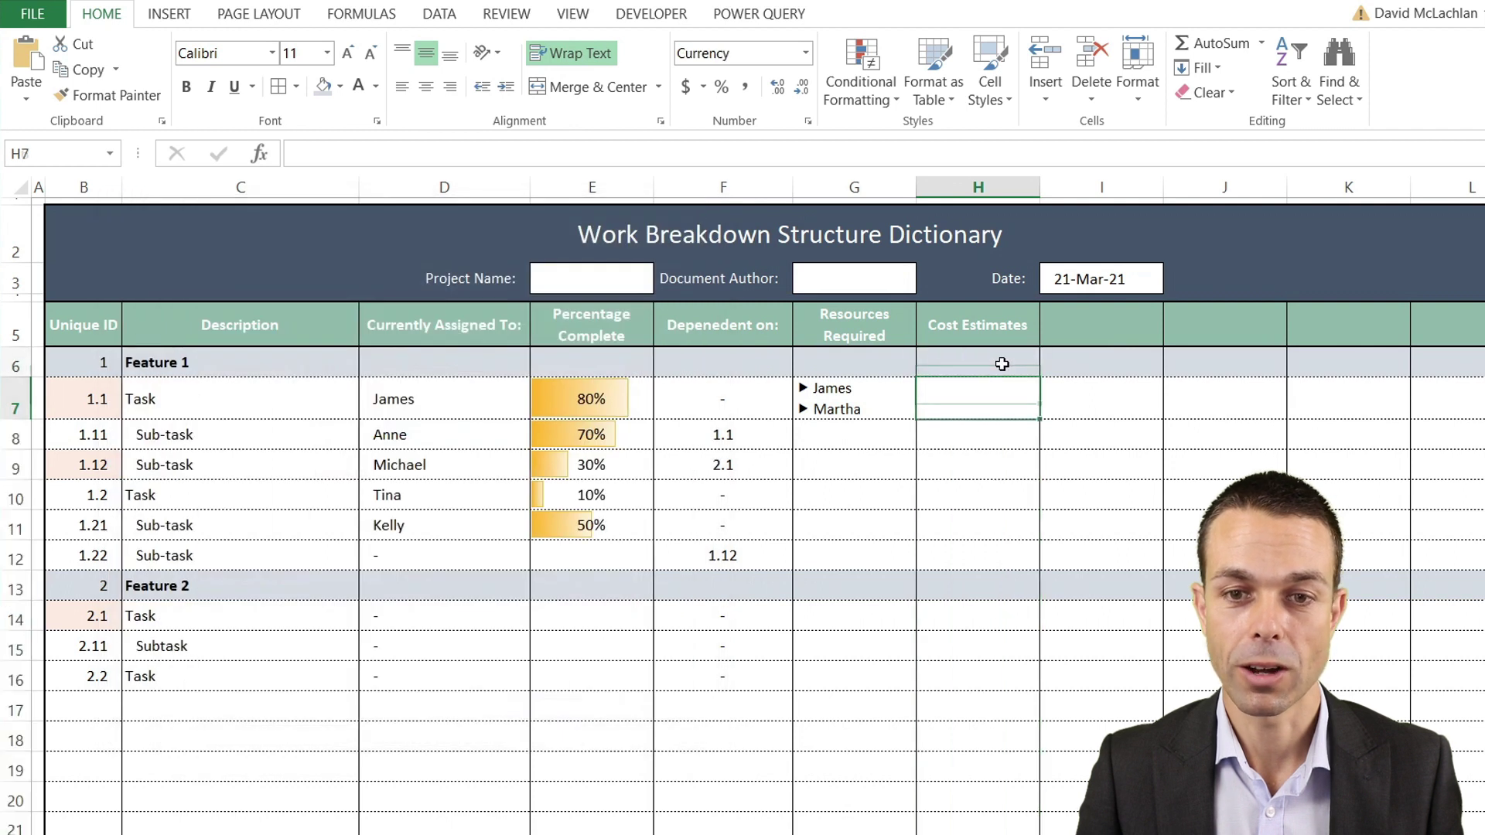
left_click_drag(1002, 363, 978, 813)
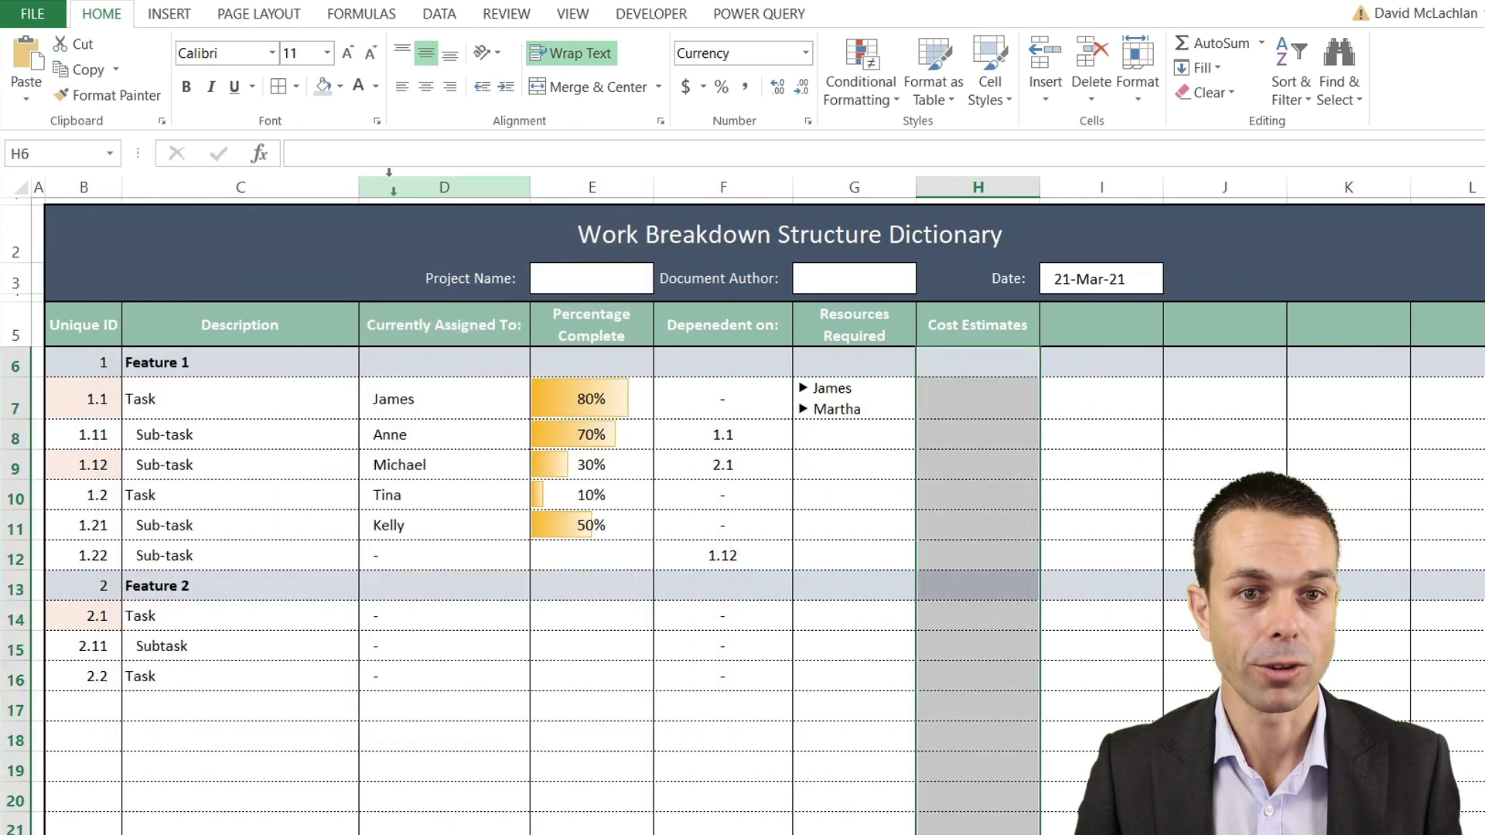
left_click(450, 89)
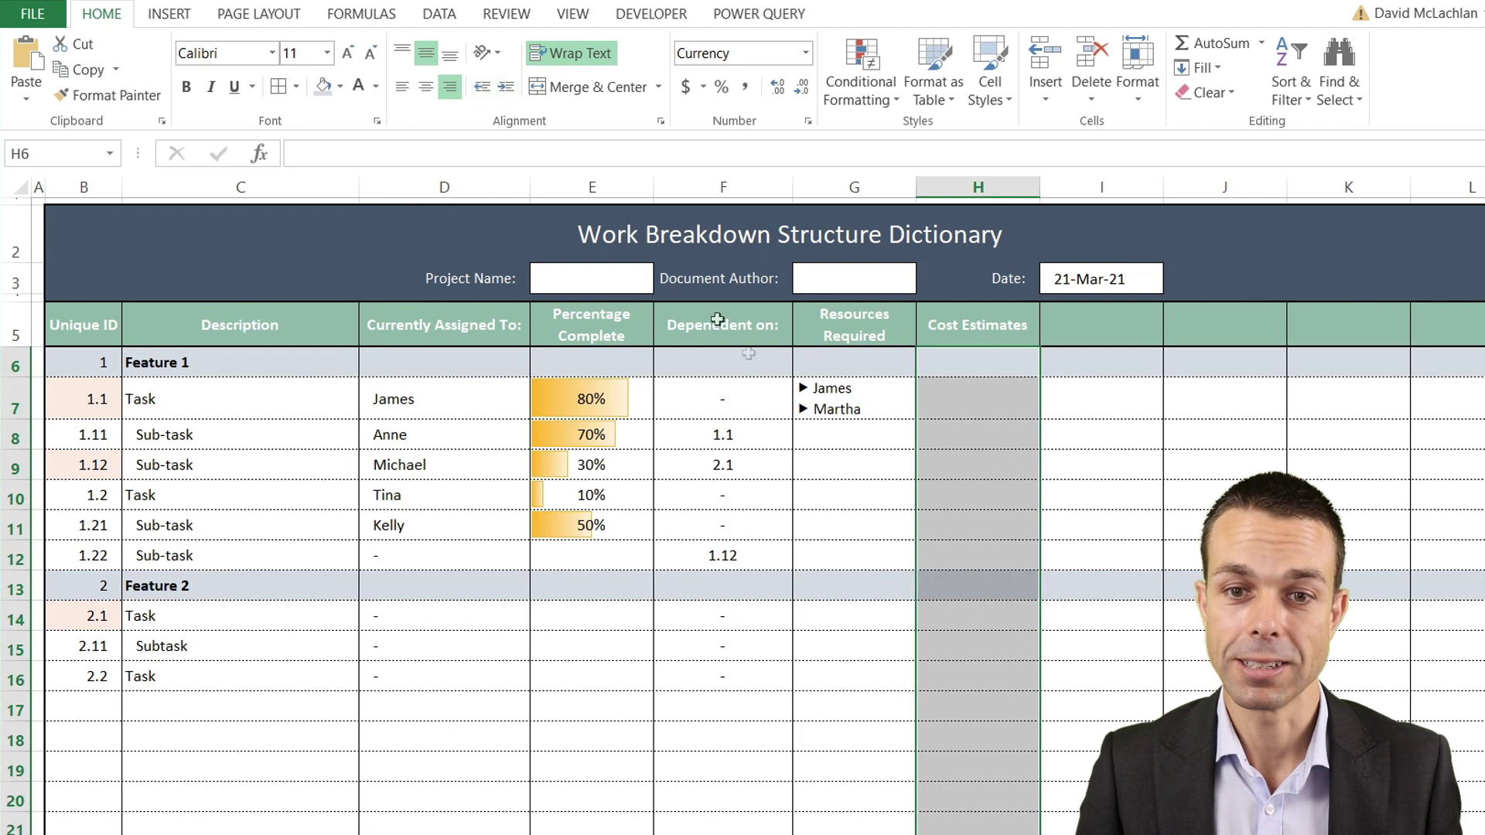
left_click(978, 390)
type("1000")
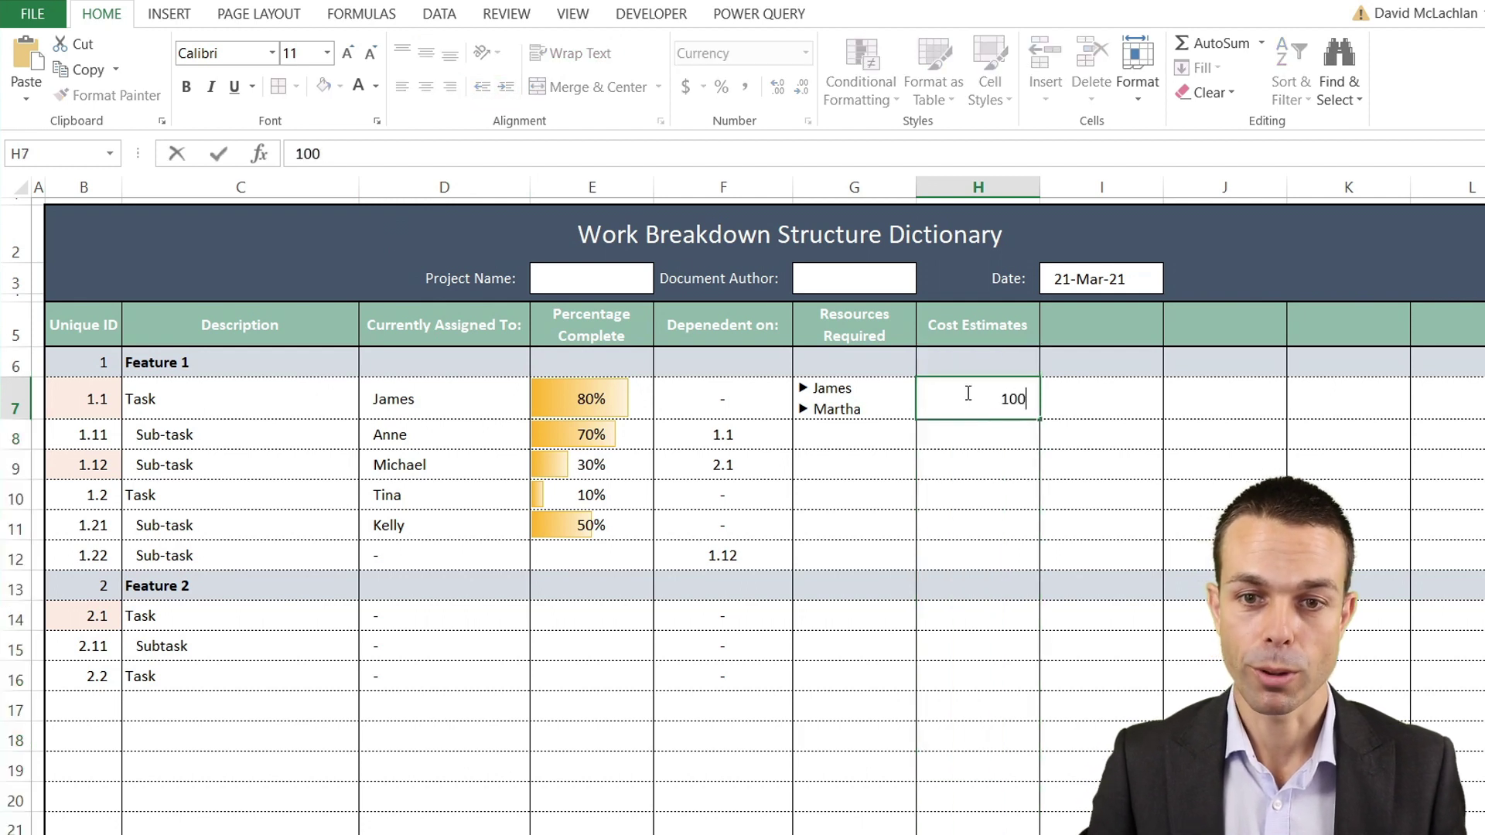
key("Return")
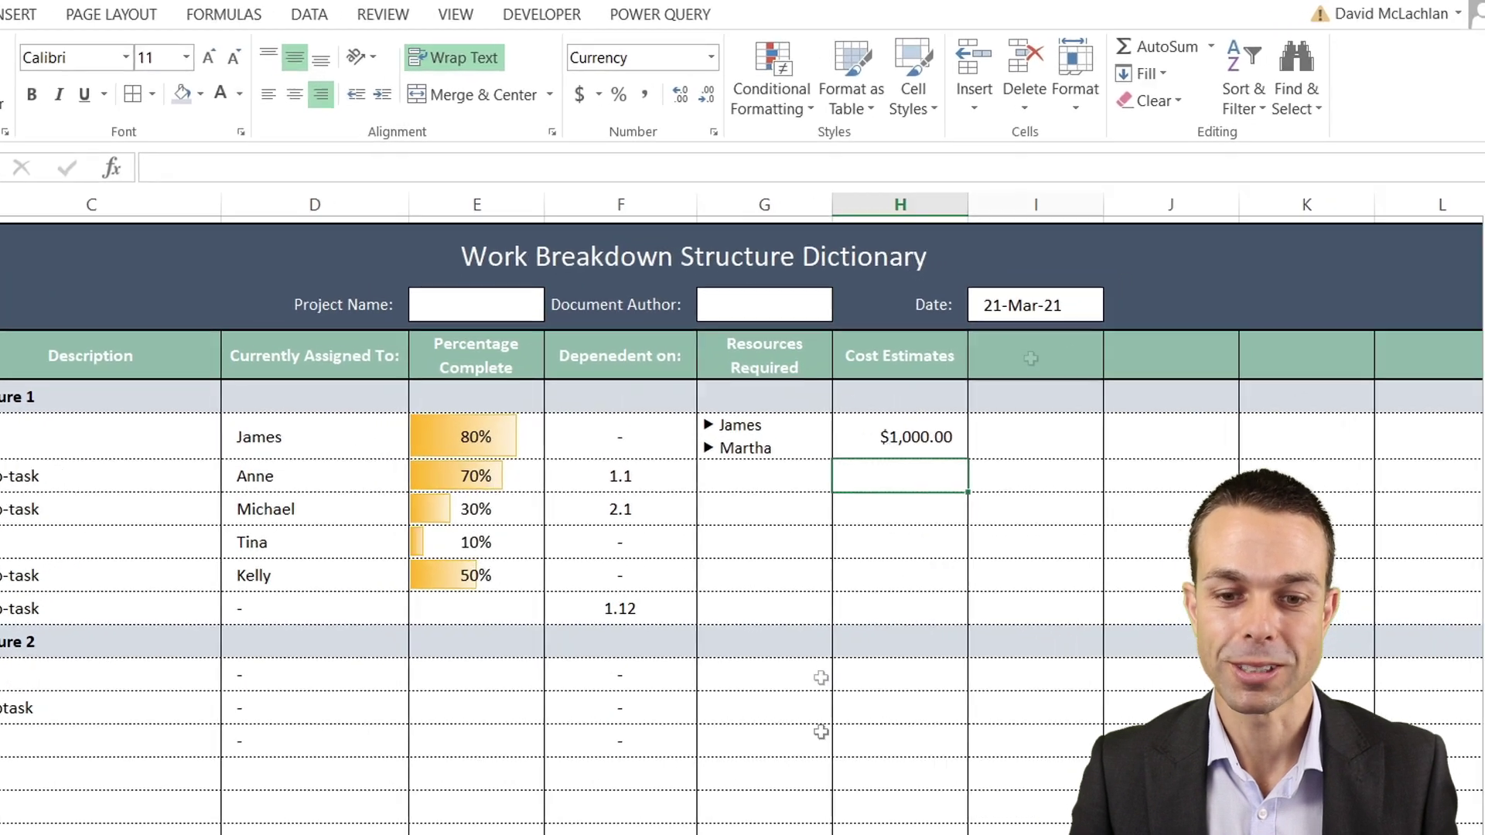
Add the 'Acceptance Criteria' heading to column I, capitalizing 'Criteria'
left_click(1099, 328)
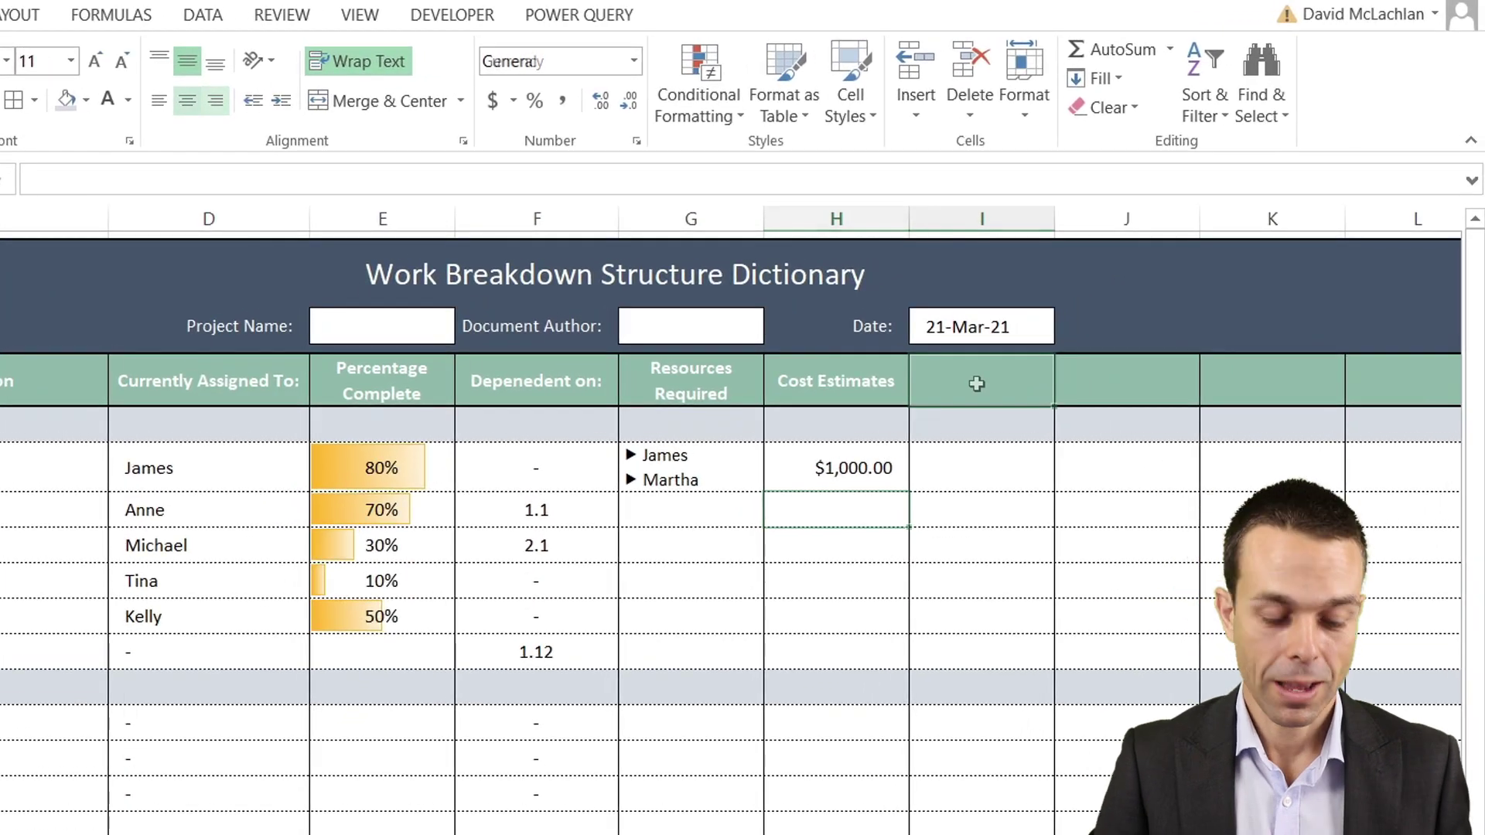
type("Acceptance criteria")
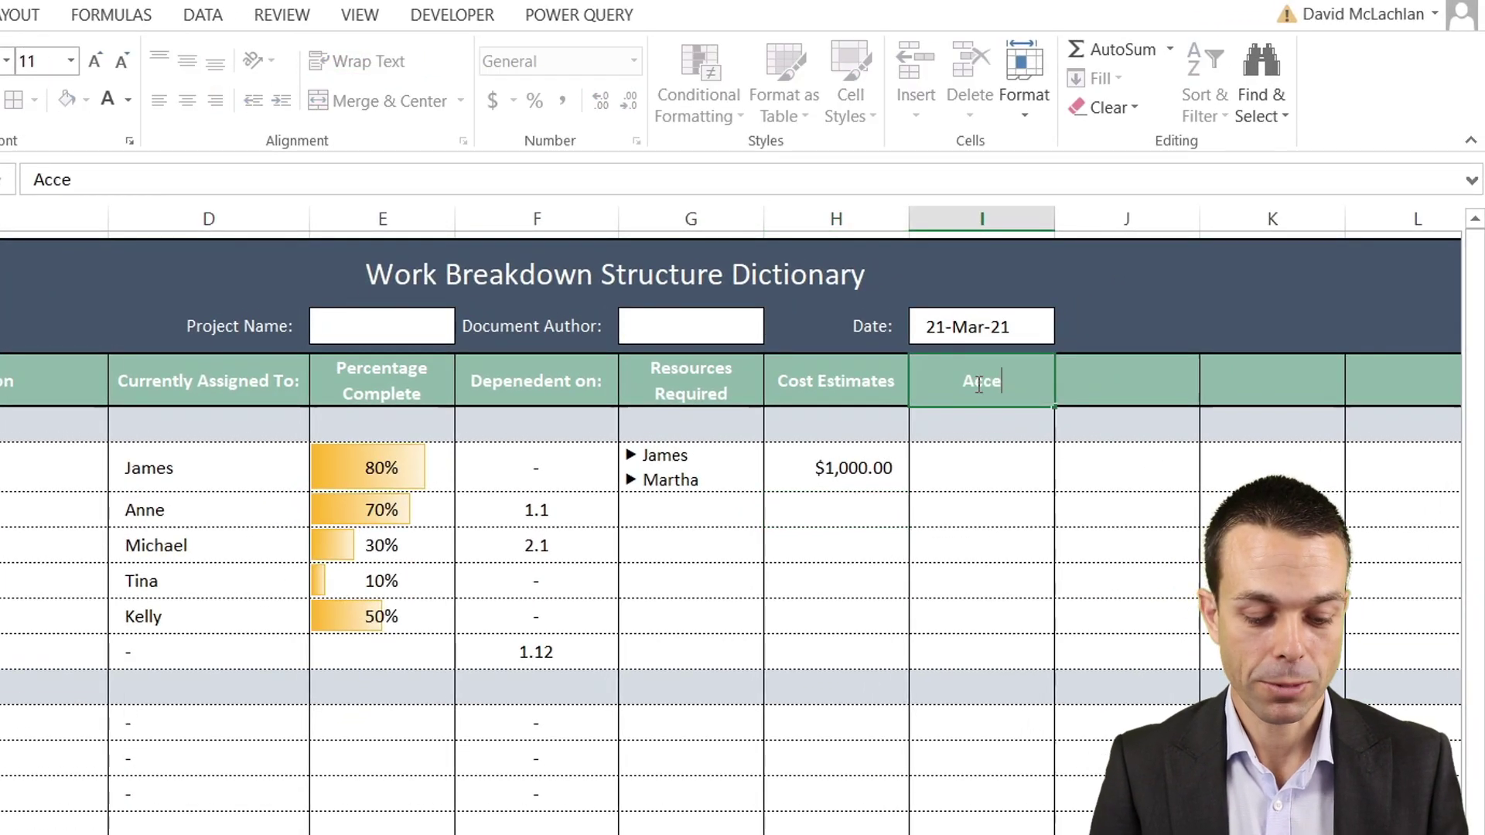
double_click(962, 390)
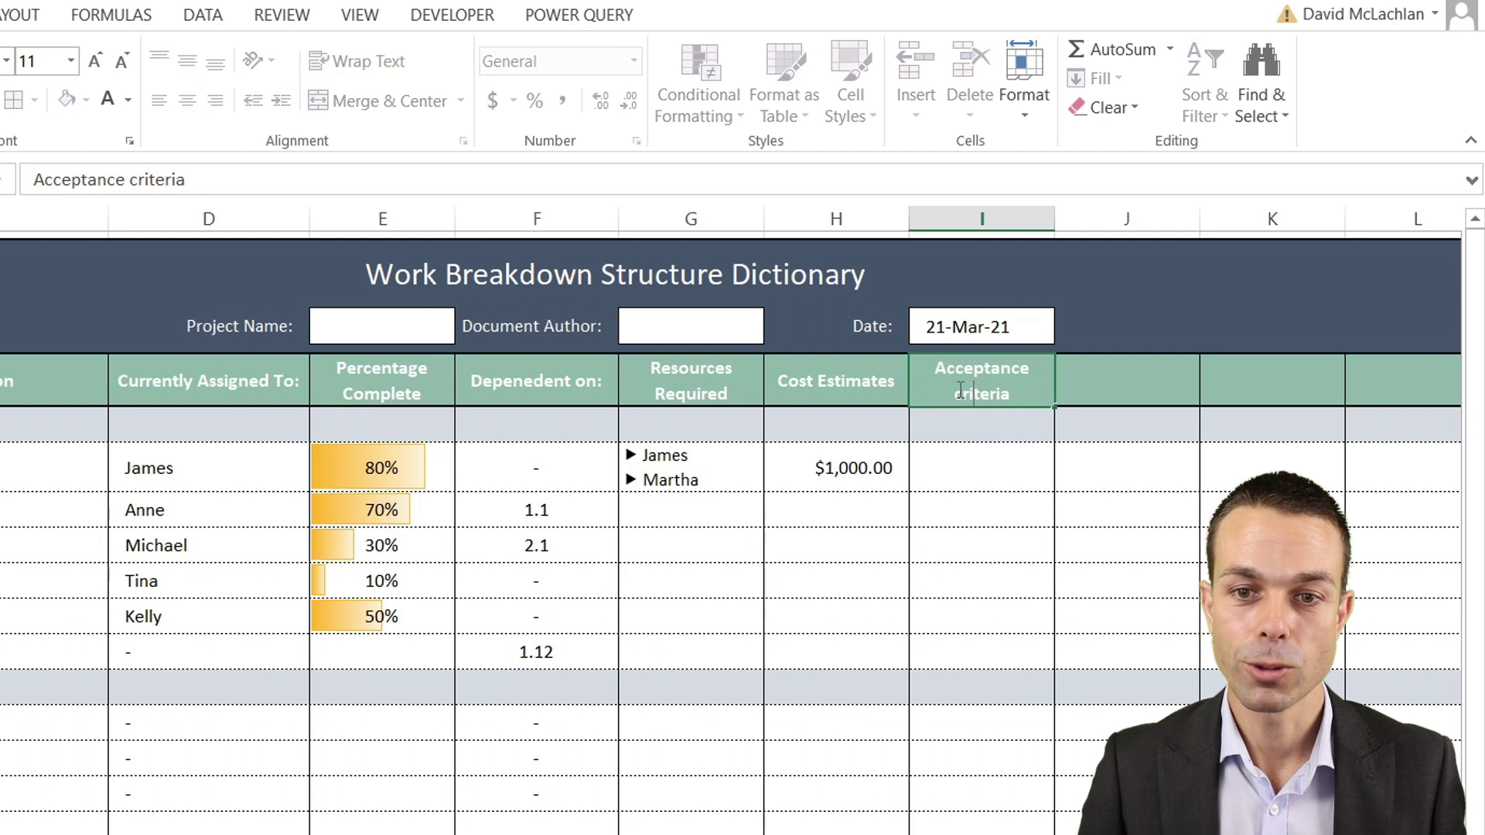
key("BackSpace")
type("C")
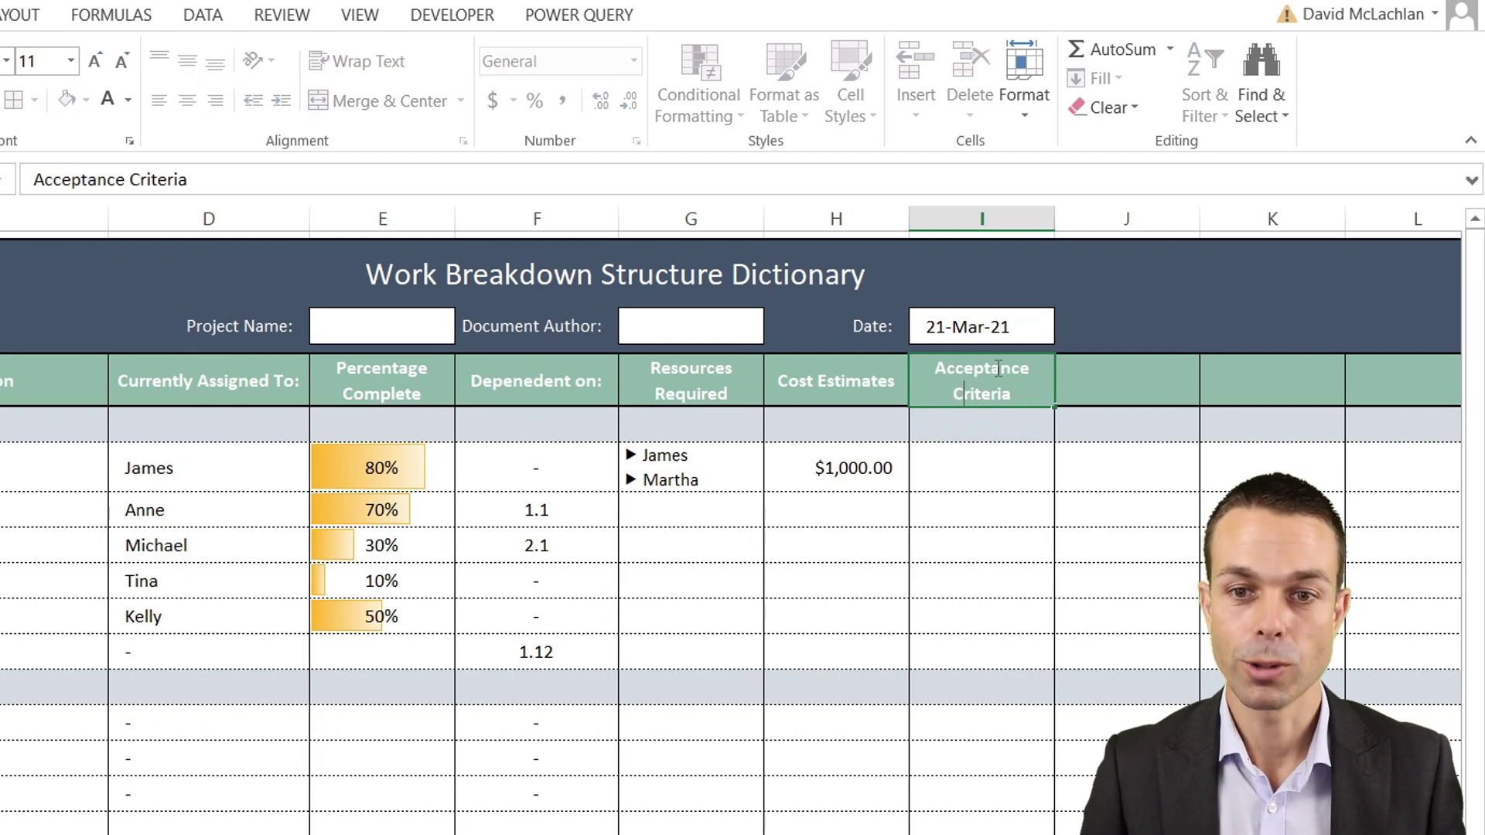
left_click(973, 519)
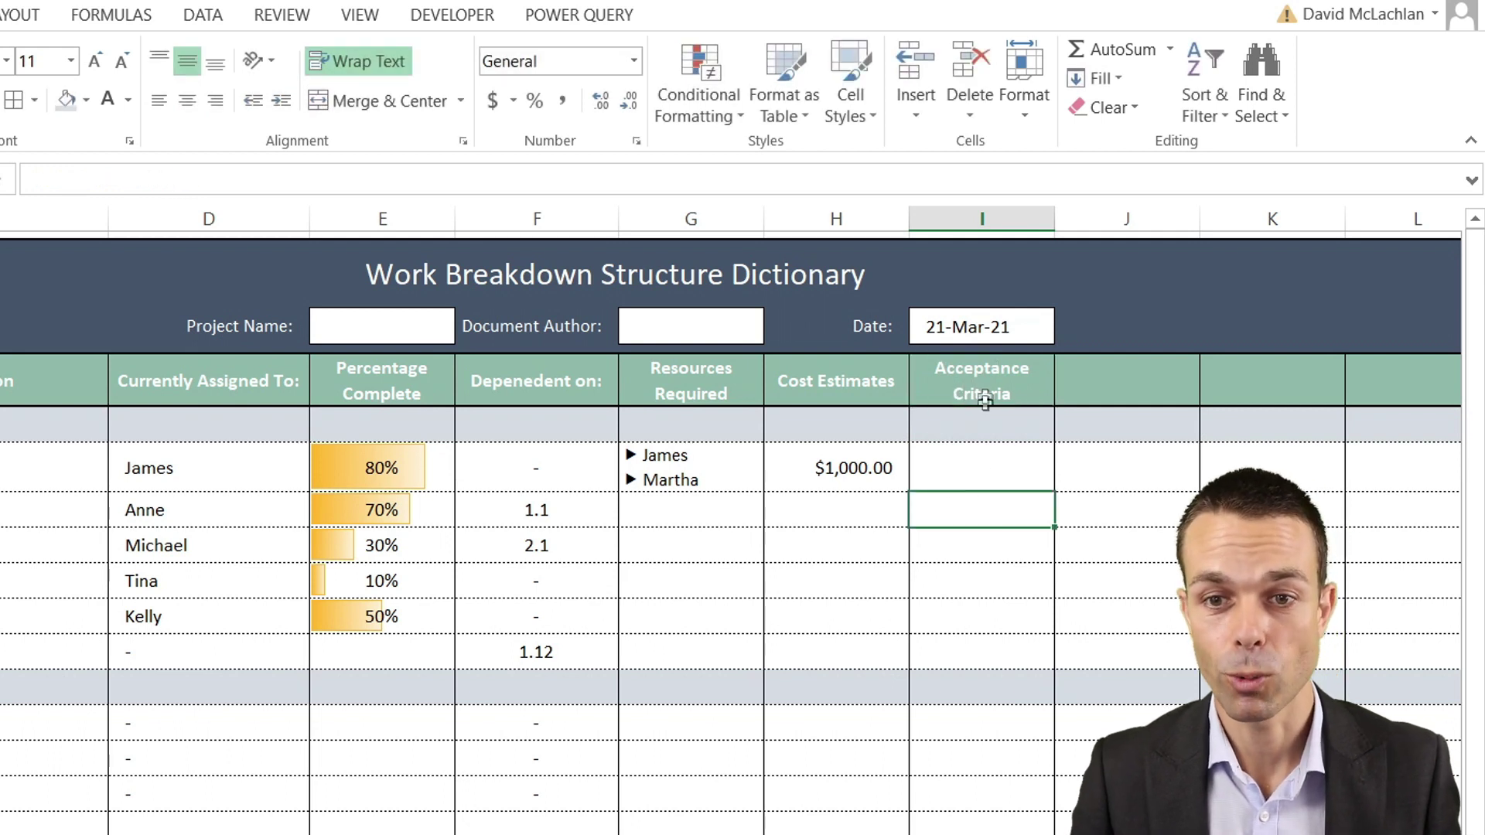
Copy the bulleted resource entry into task 1.1's acceptance cell and change it to '▶ Fuctioning System'
left_click(687, 462)
double_click(688, 456)
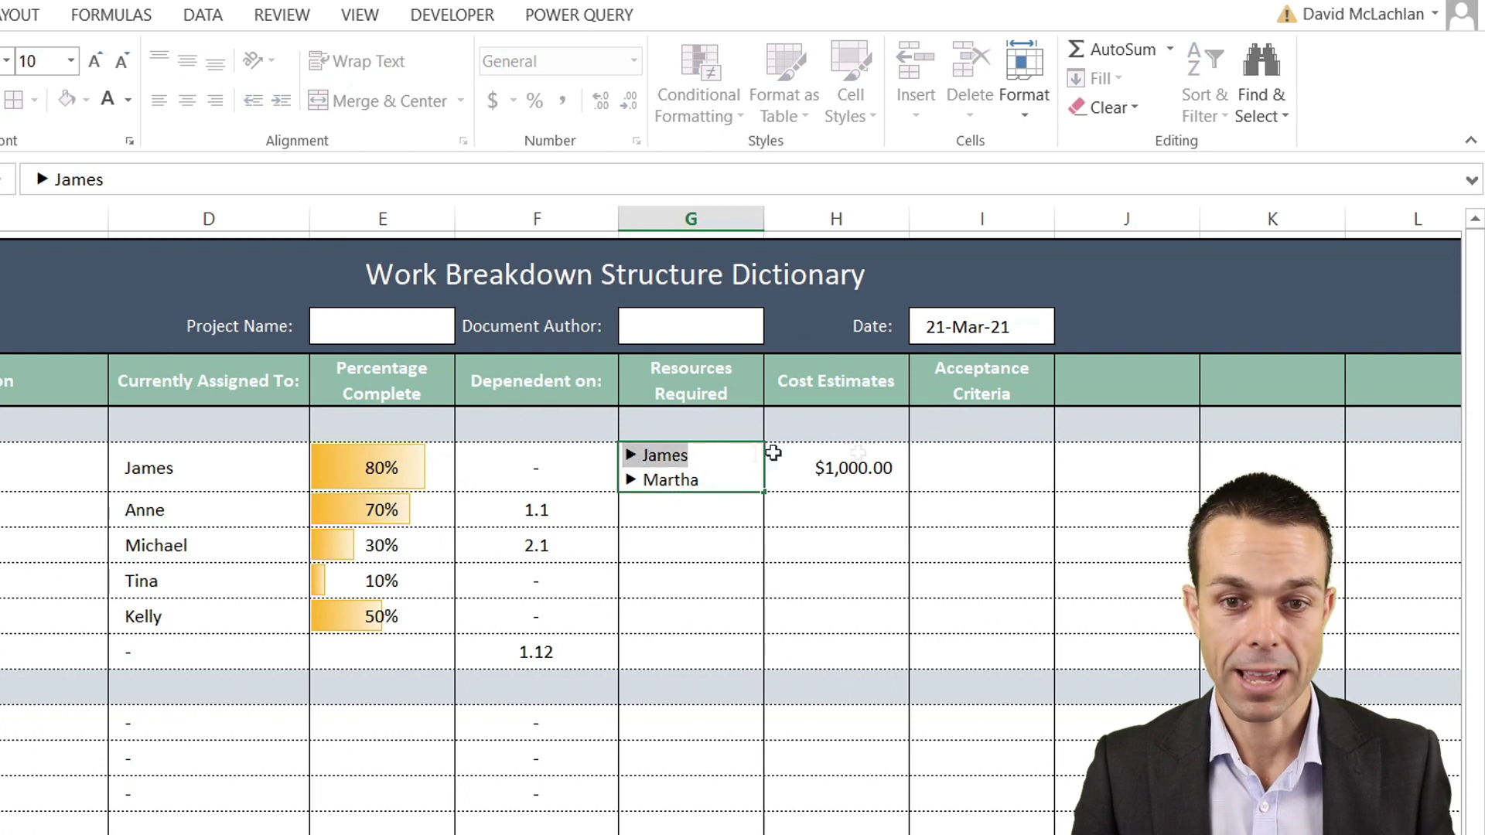
left_click(972, 469)
type("► James")
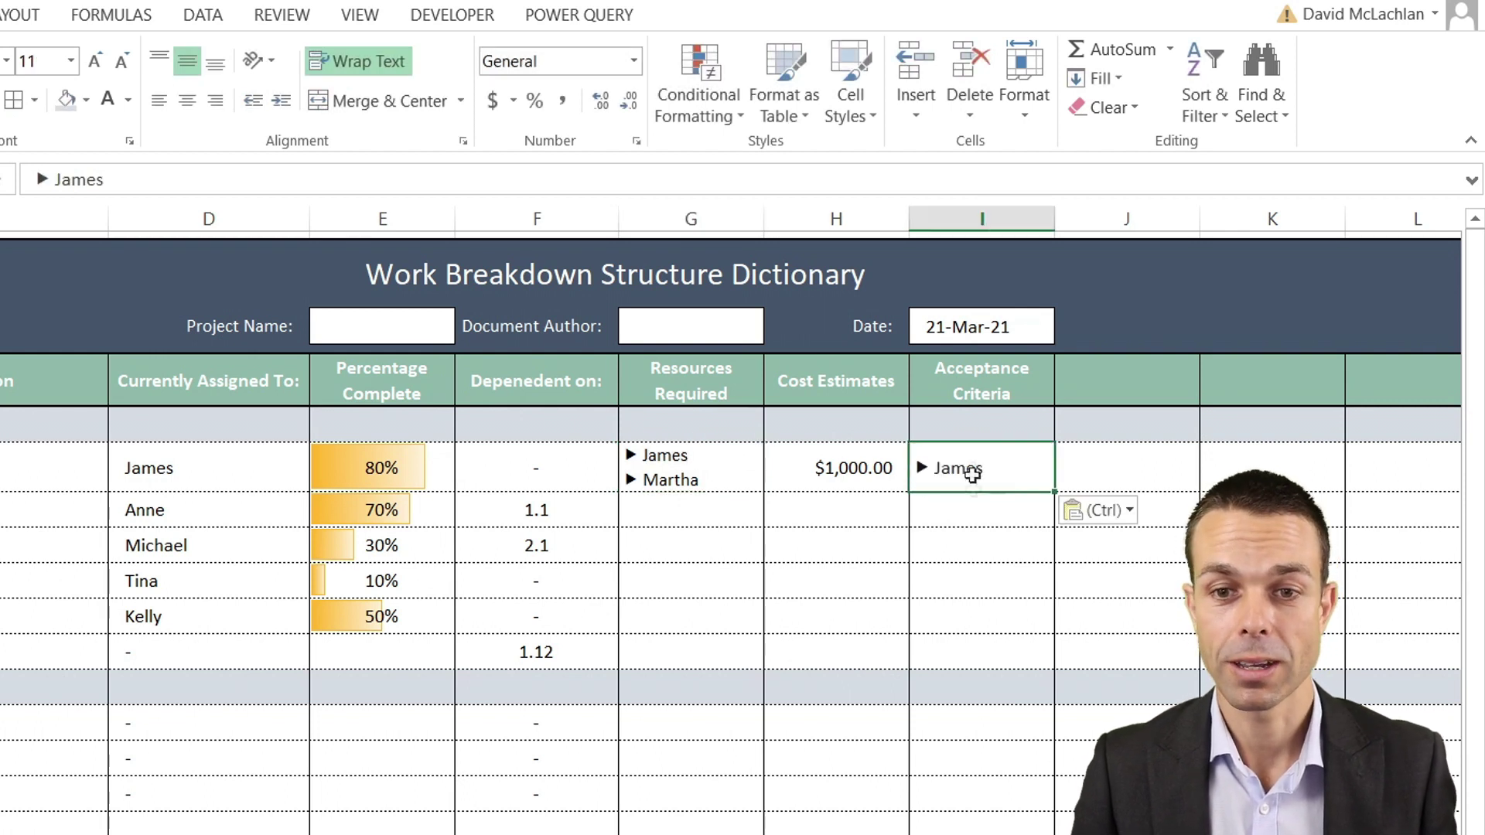
double_click(966, 467)
double_click(959, 468)
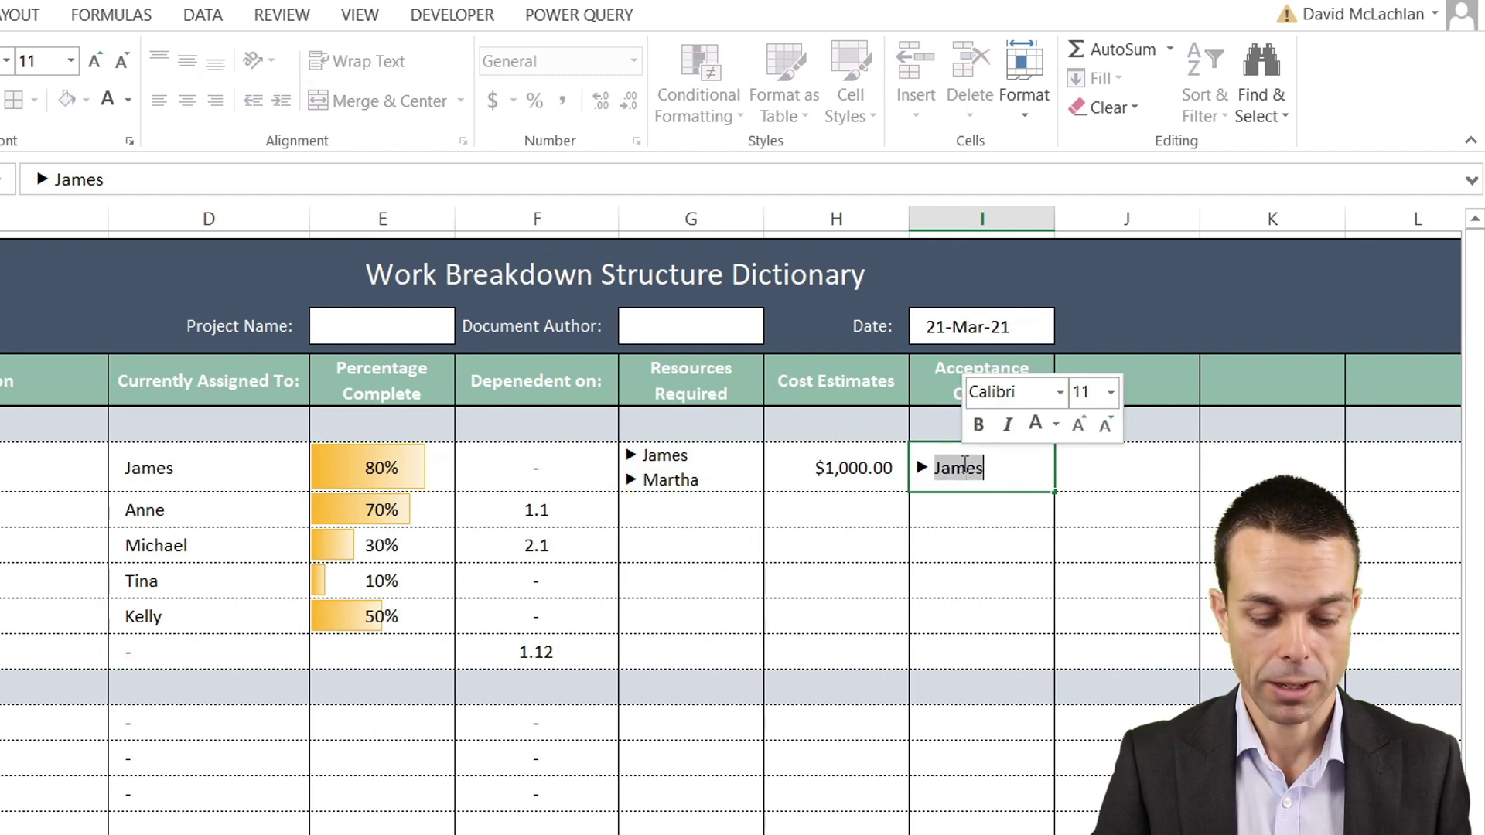
type("Fuctioning")
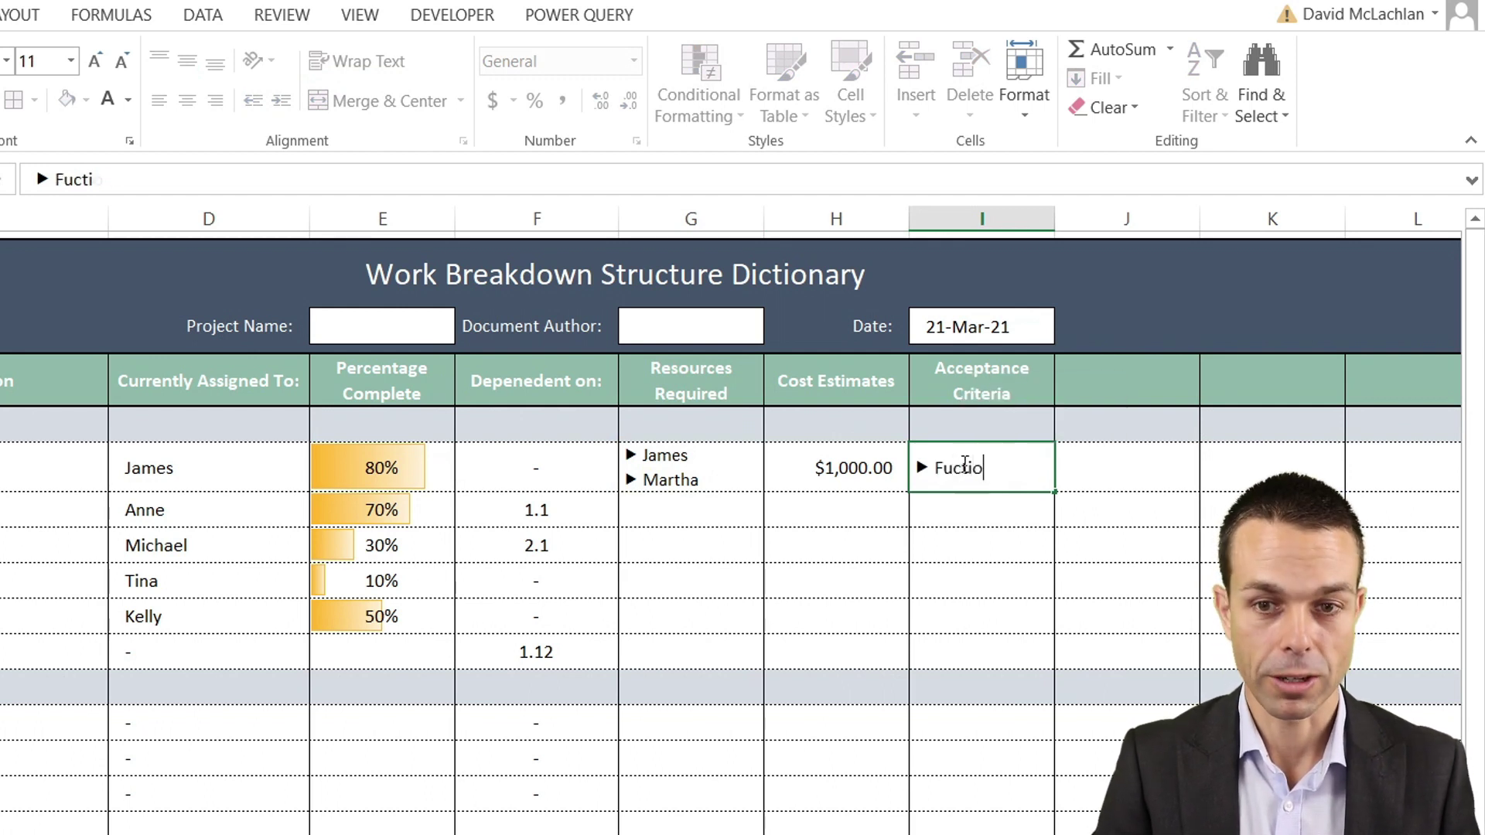
type(" System")
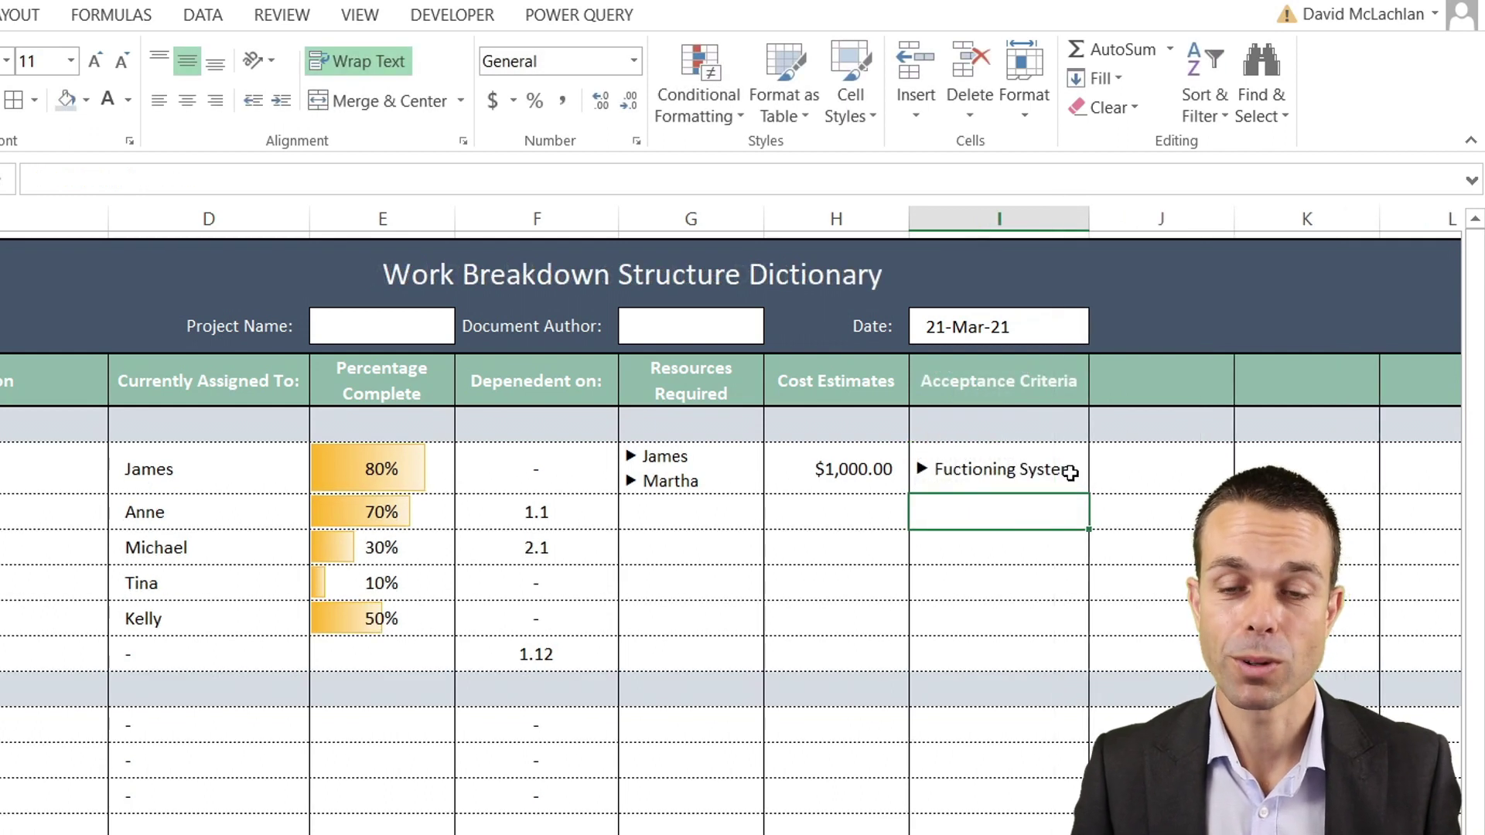
double_click(1076, 469)
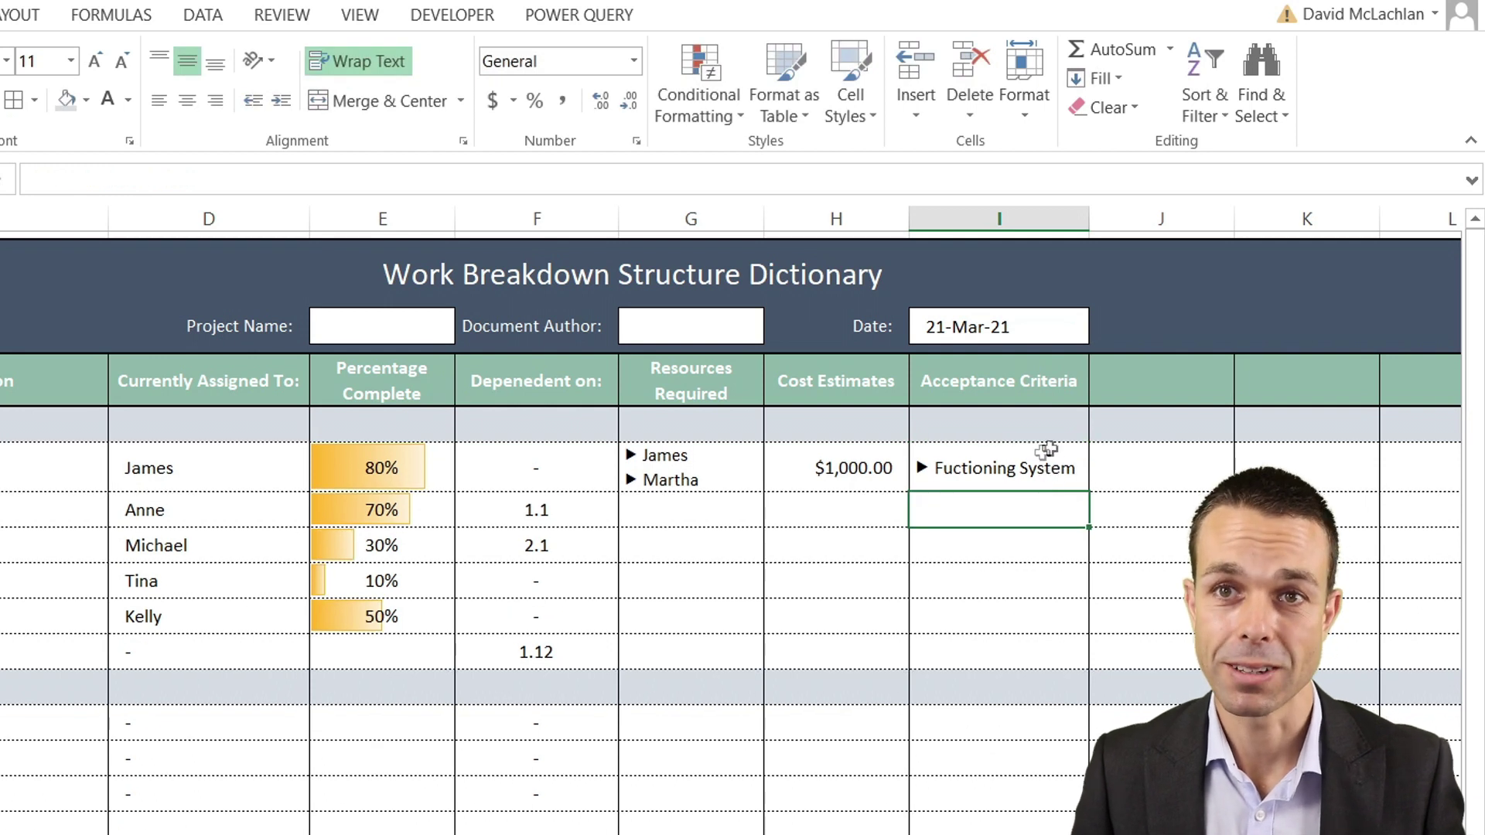
left_click(1158, 392)
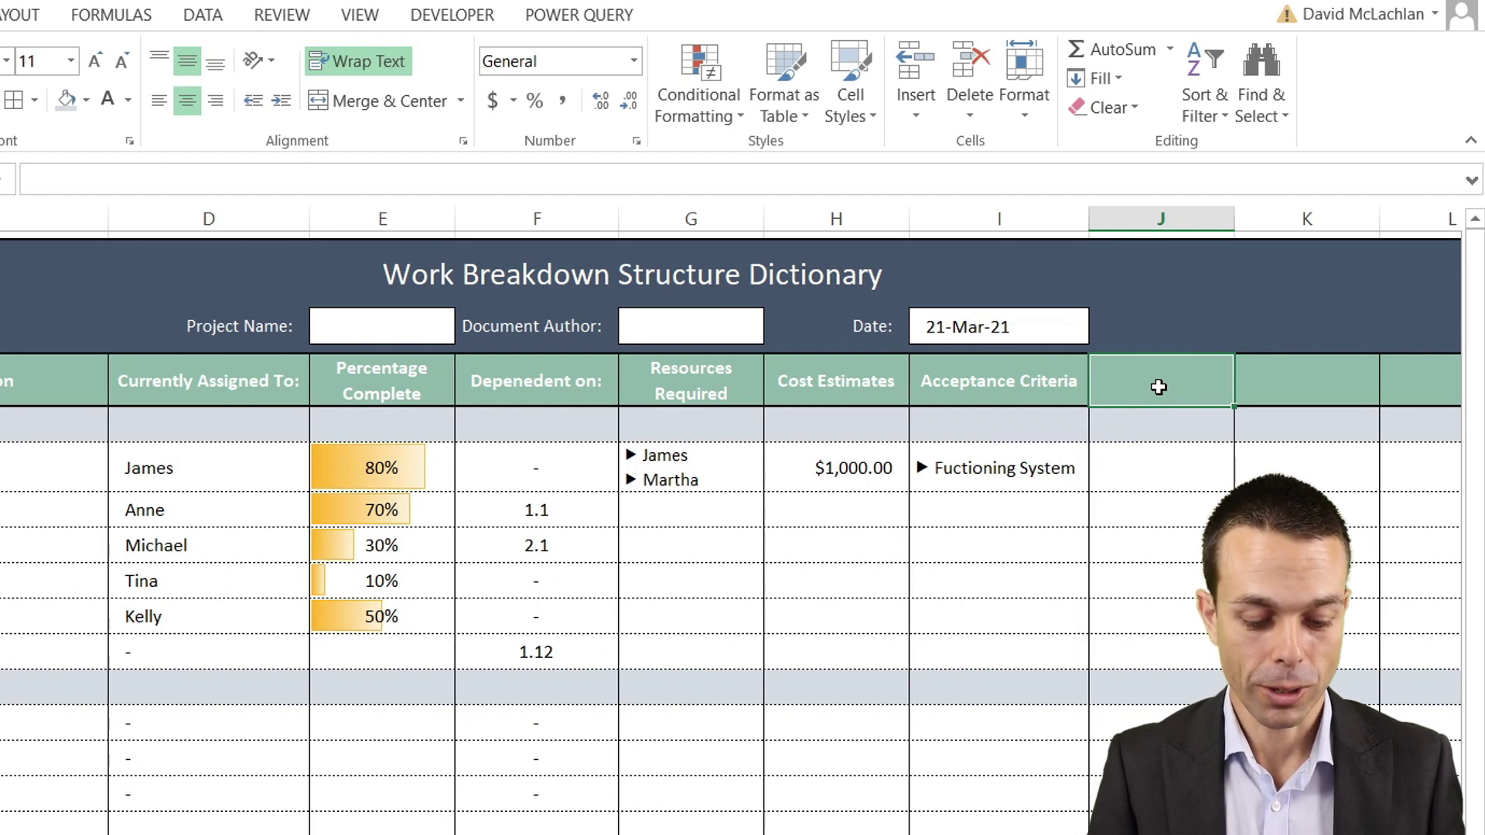
Add the 'Signed Off by:' heading and enter the sign-off person for task 1.1
type("Signed Off")
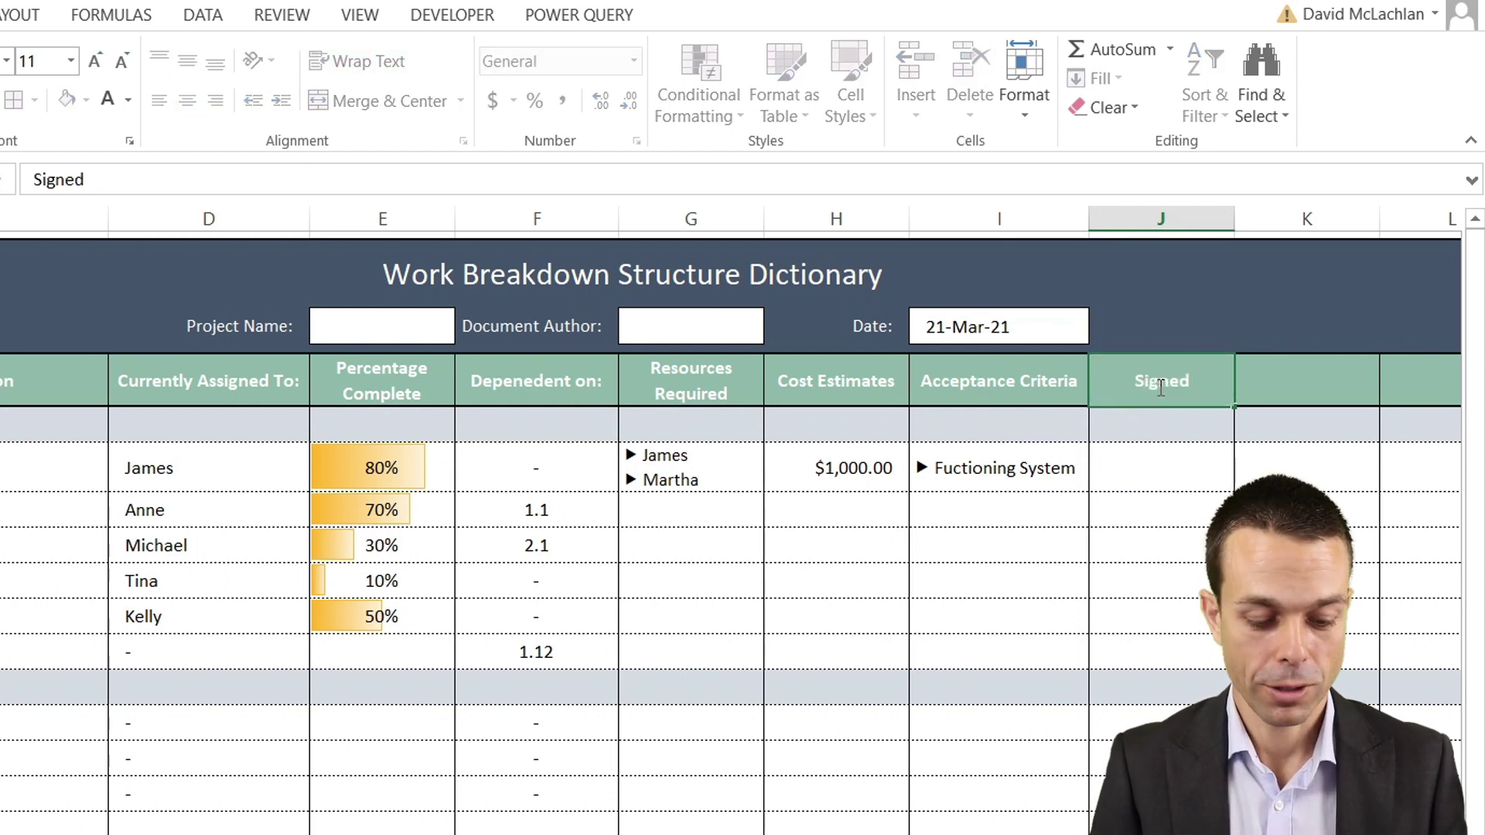
type(" by:")
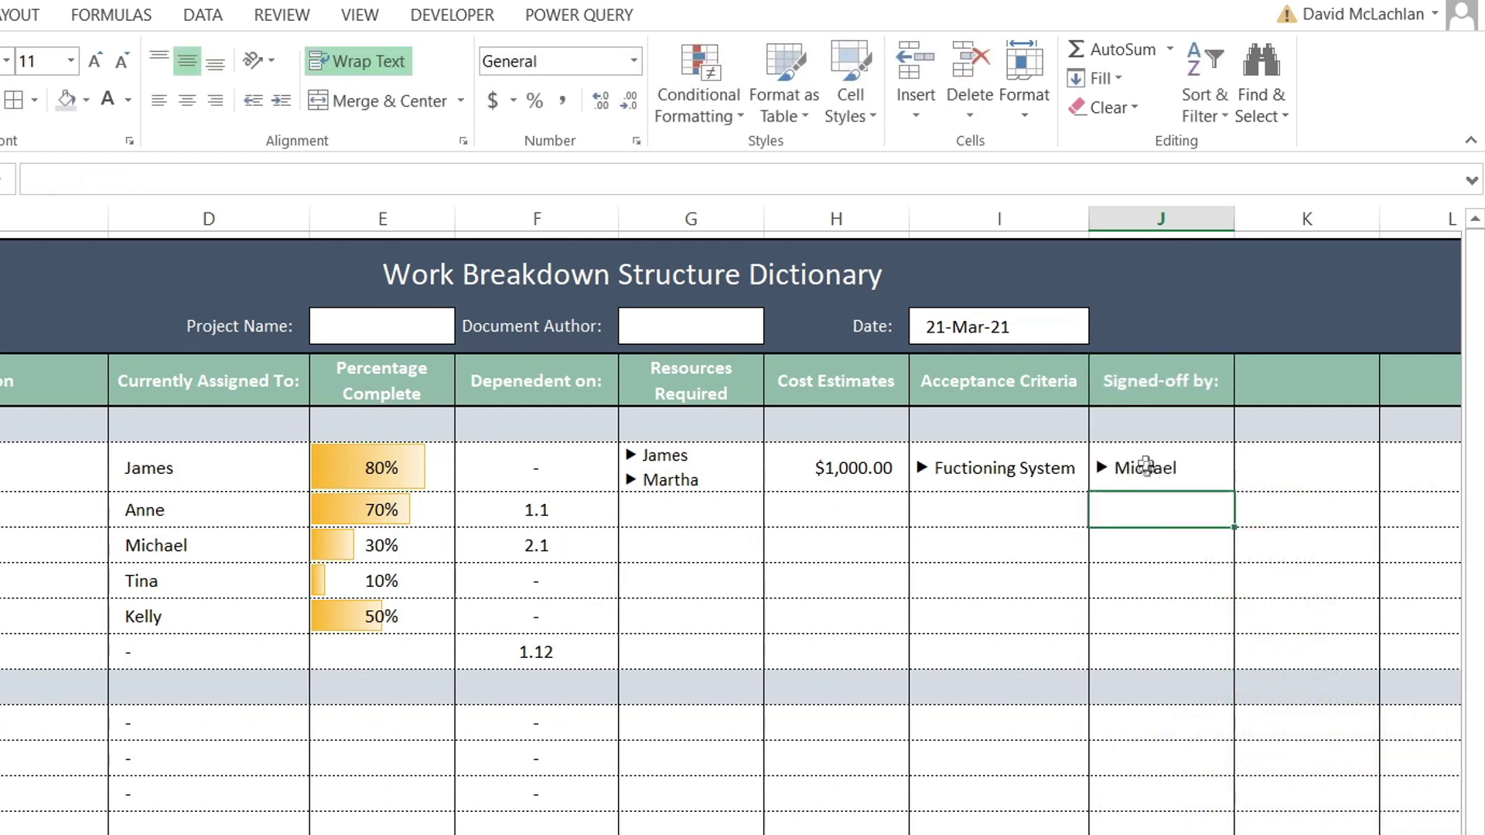
left_click(1146, 470)
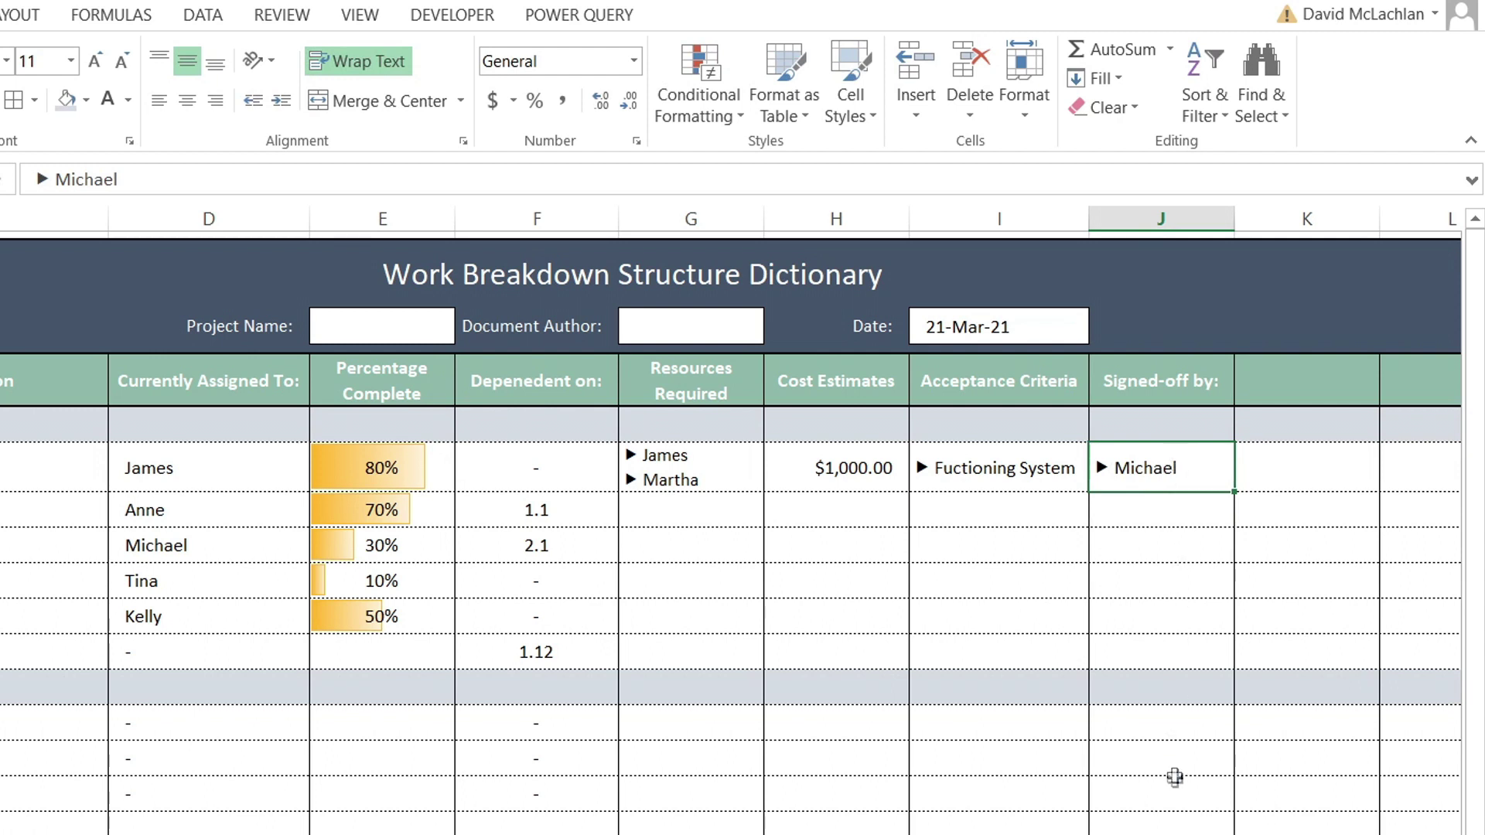
left_click_drag(1160, 502, 1172, 731)
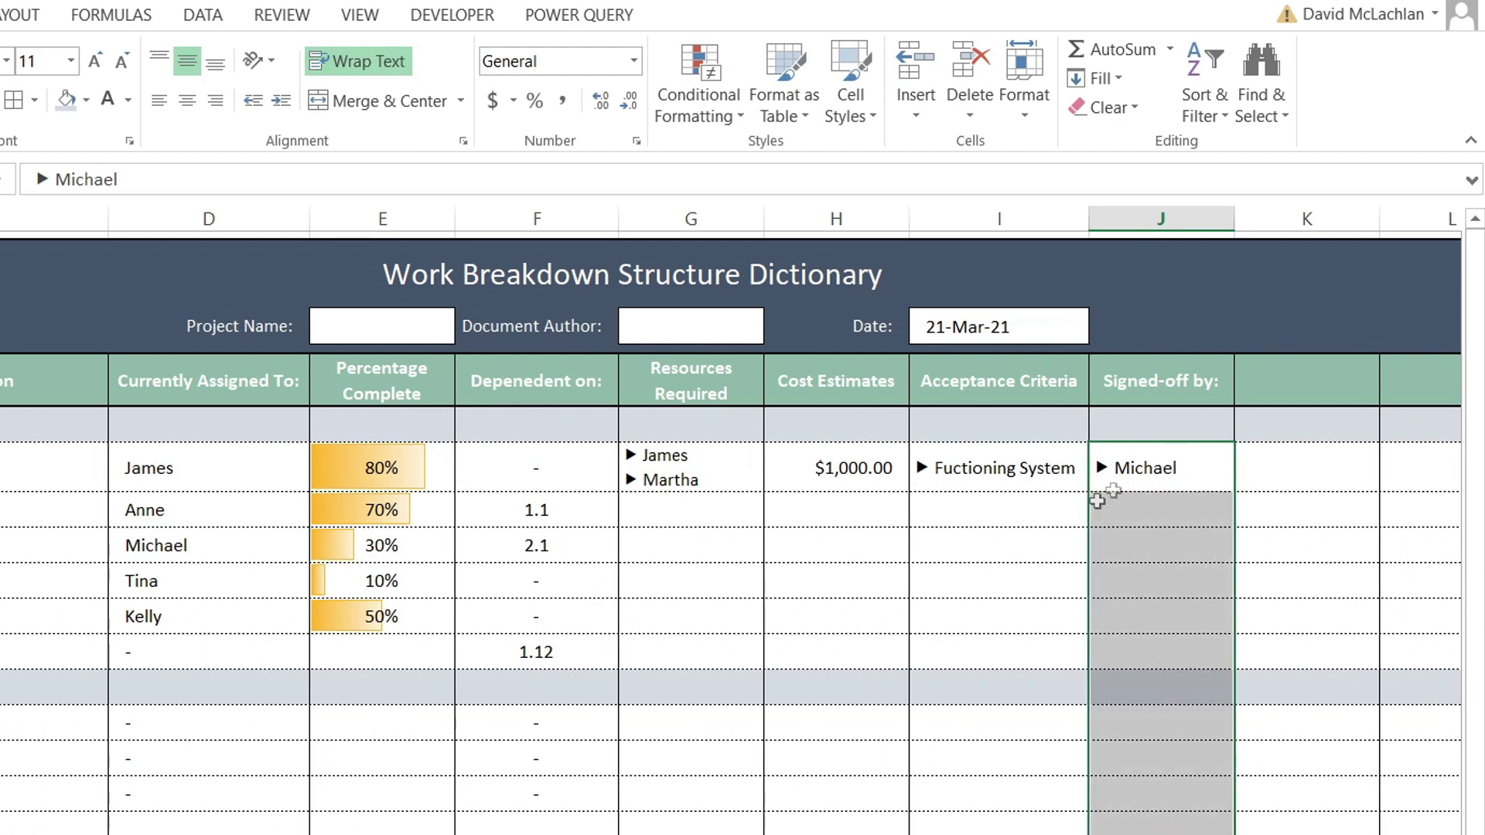
left_click(1137, 478)
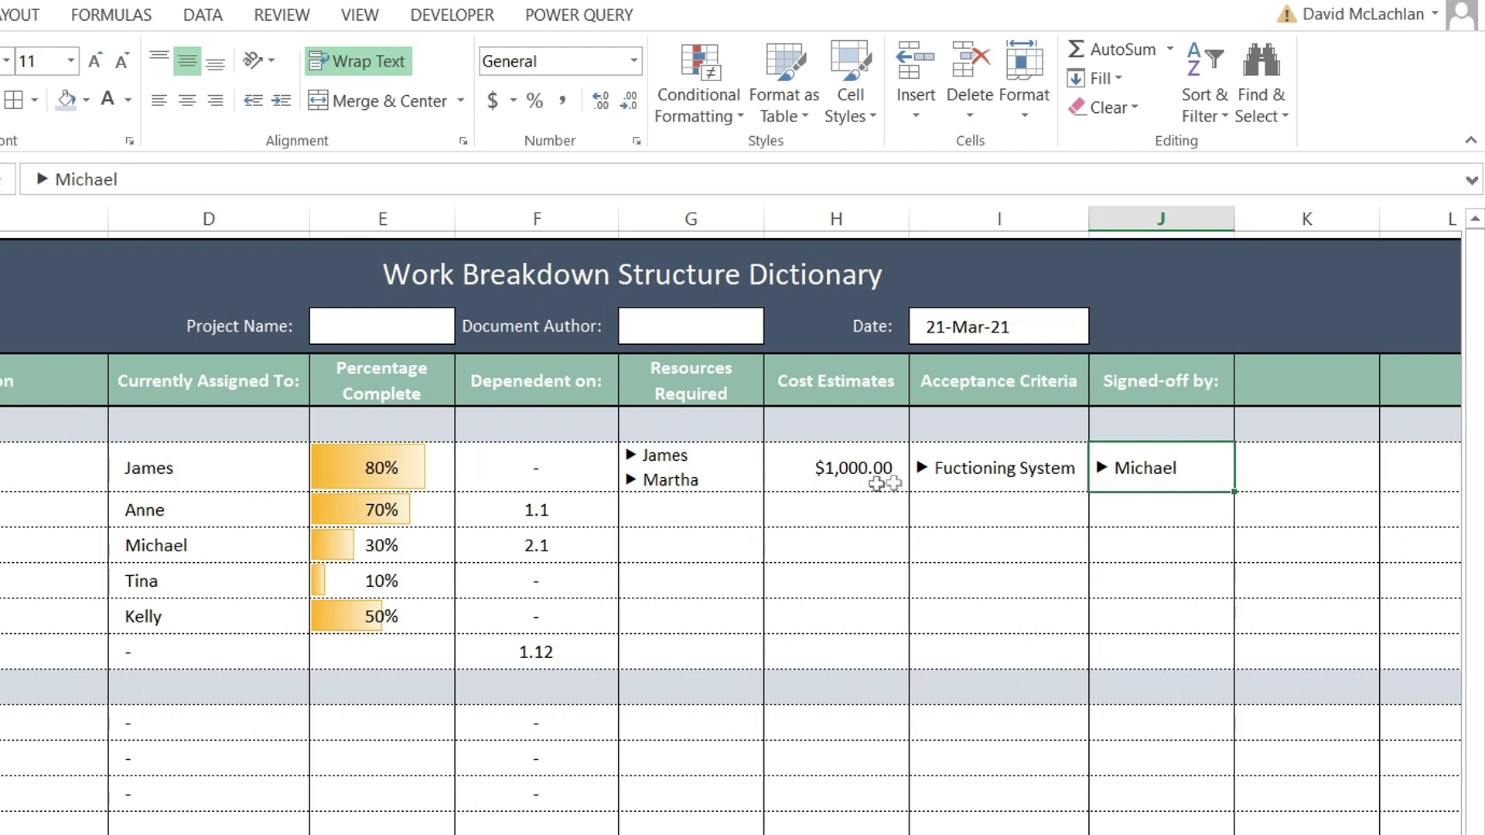
left_click(990, 465)
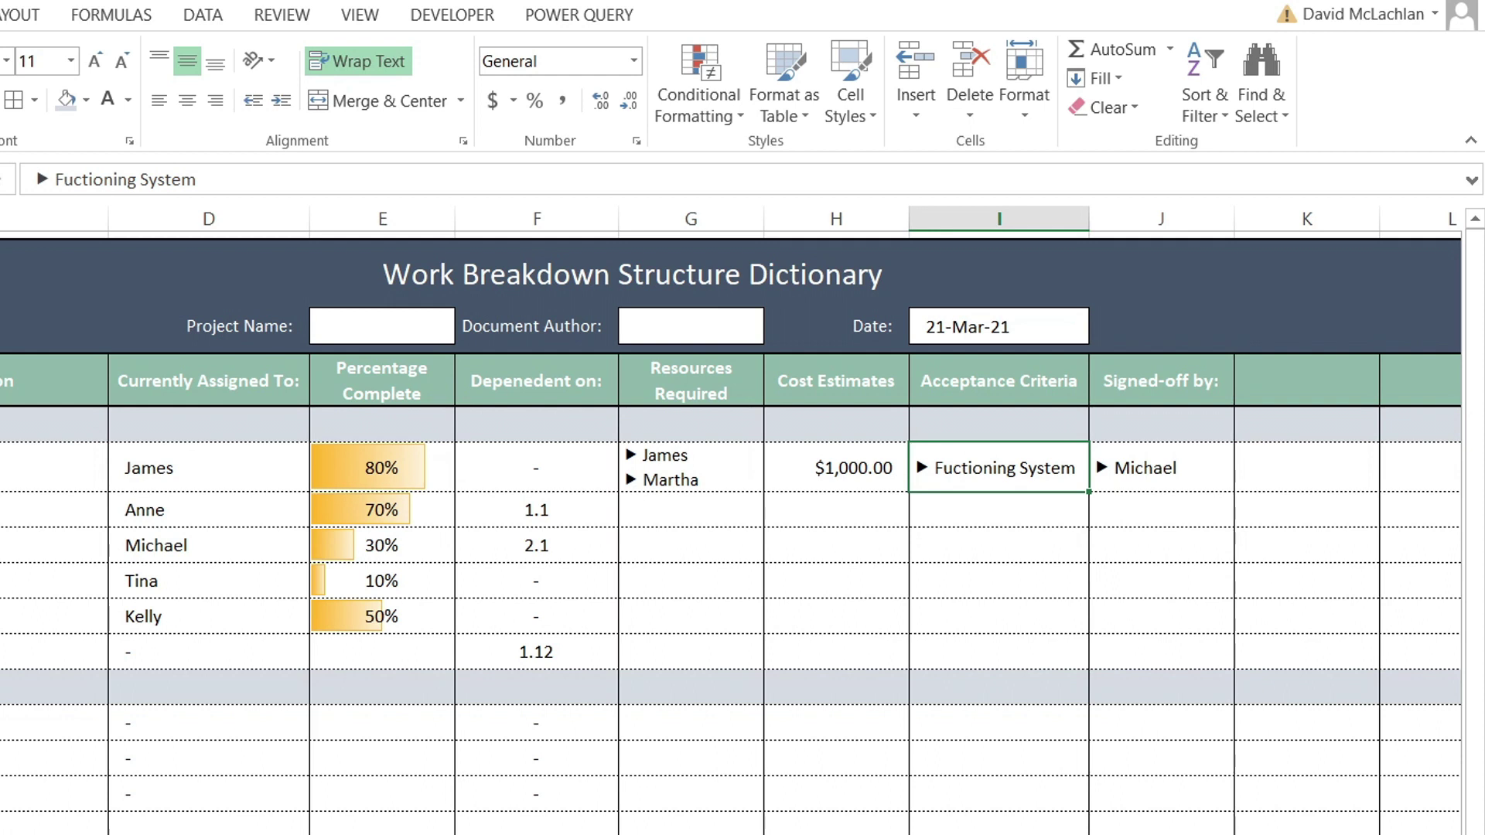
scroll(1146, 586, "right", 2)
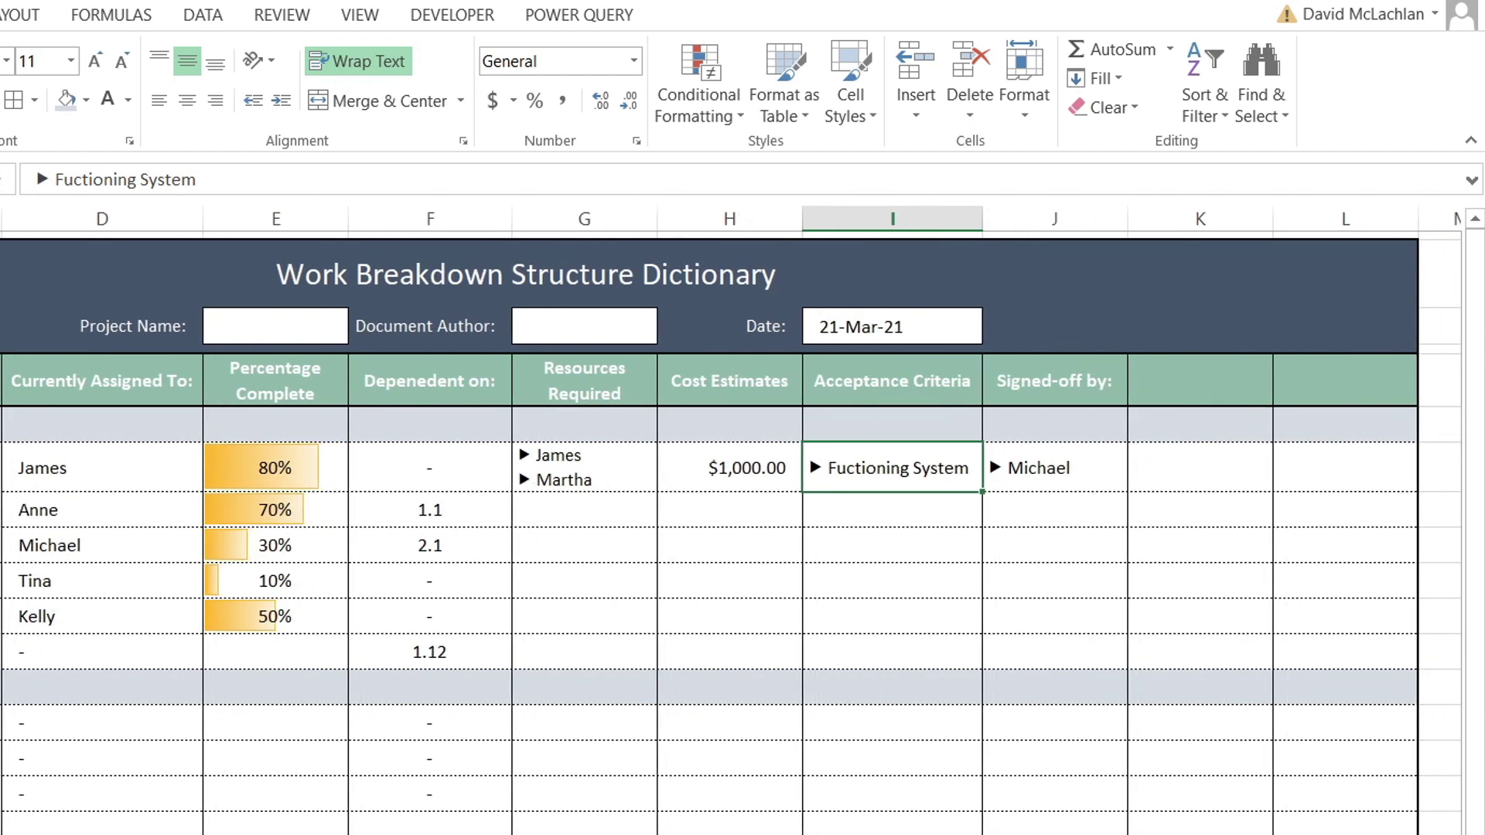
left_click(1050, 464)
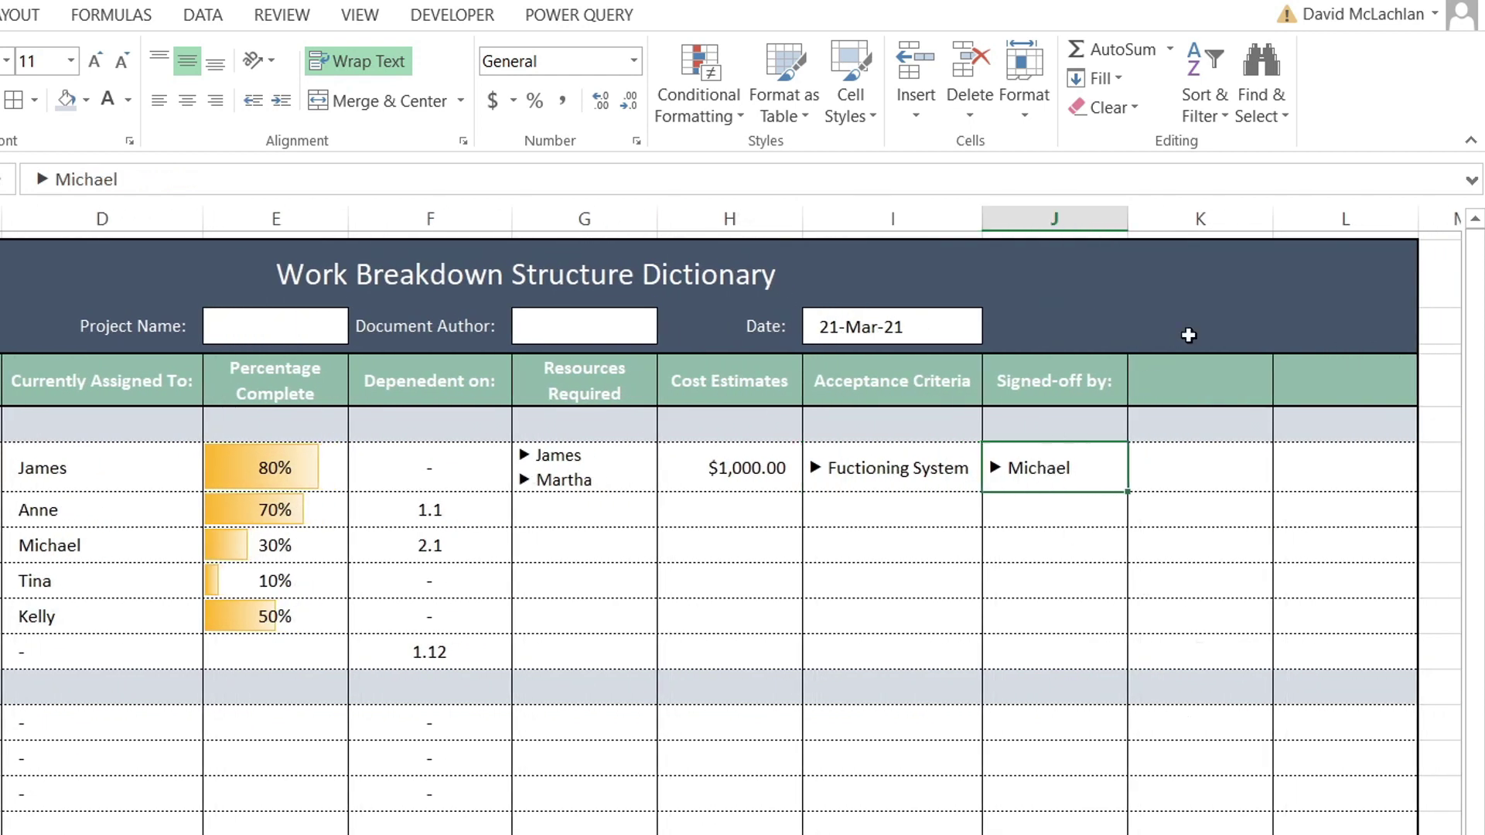
Add the 'Start Date' heading and begin the 'Estimated Finish Date' heading beside it
left_click(1181, 378)
type("Start")
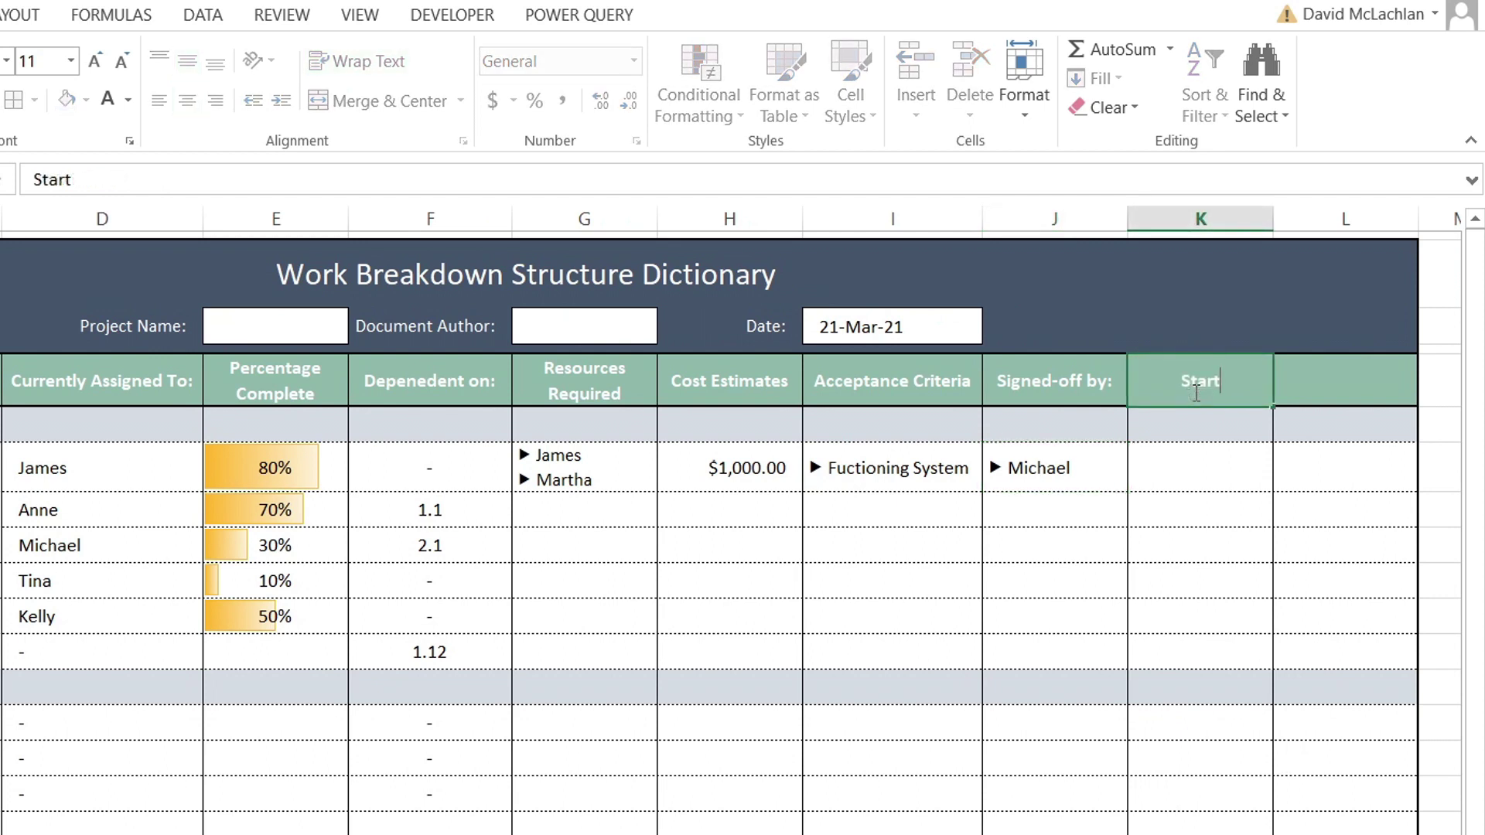
type(" Date")
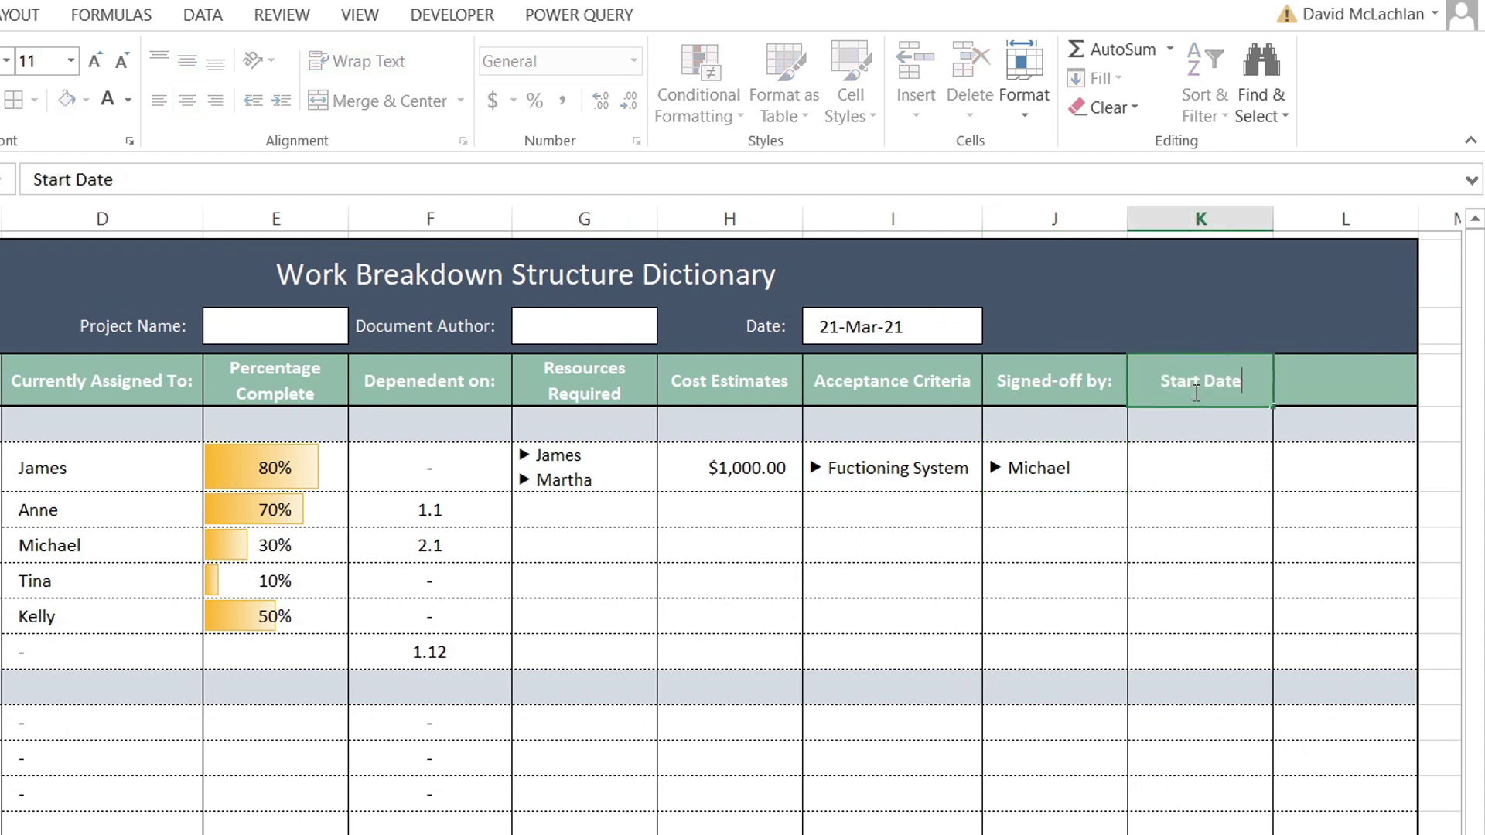
key("Tab")
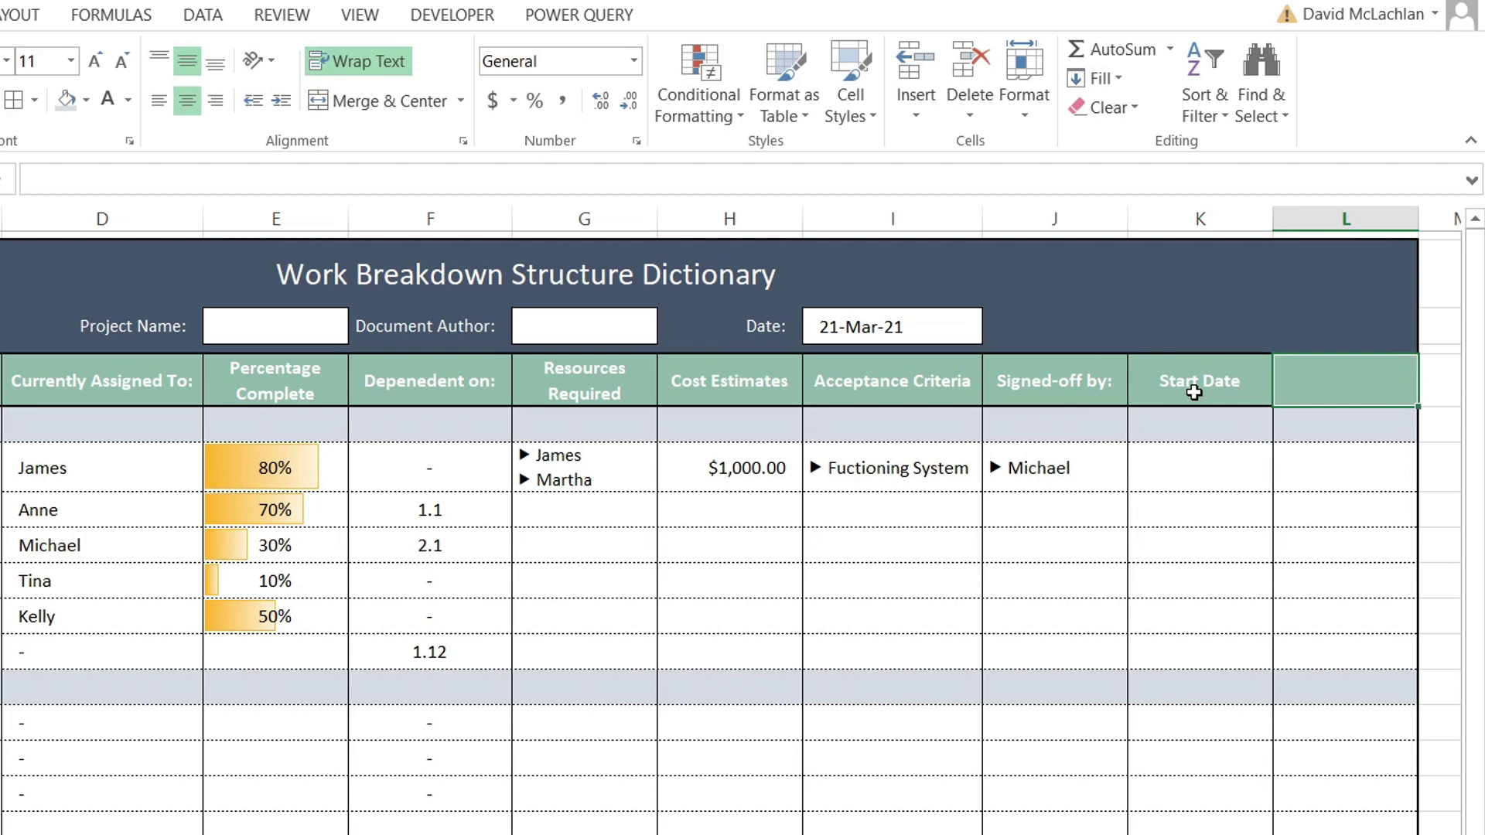
type("Estimated Finish Date")
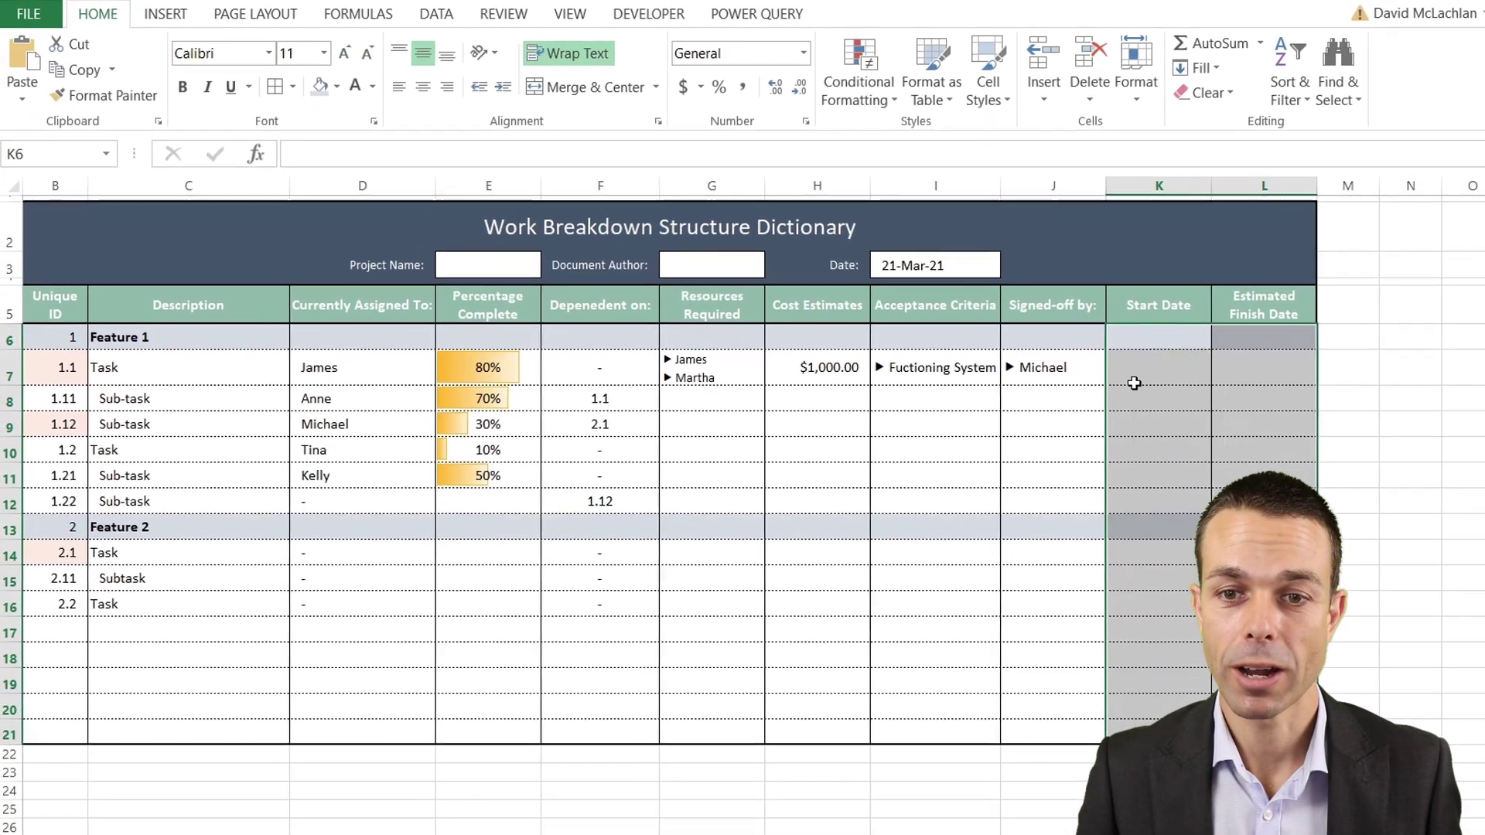
Give the Start Date and Estimated Finish Date columns the custom number format 'dd mmm yyyy'
right_click(1095, 406)
left_click(1206, 736)
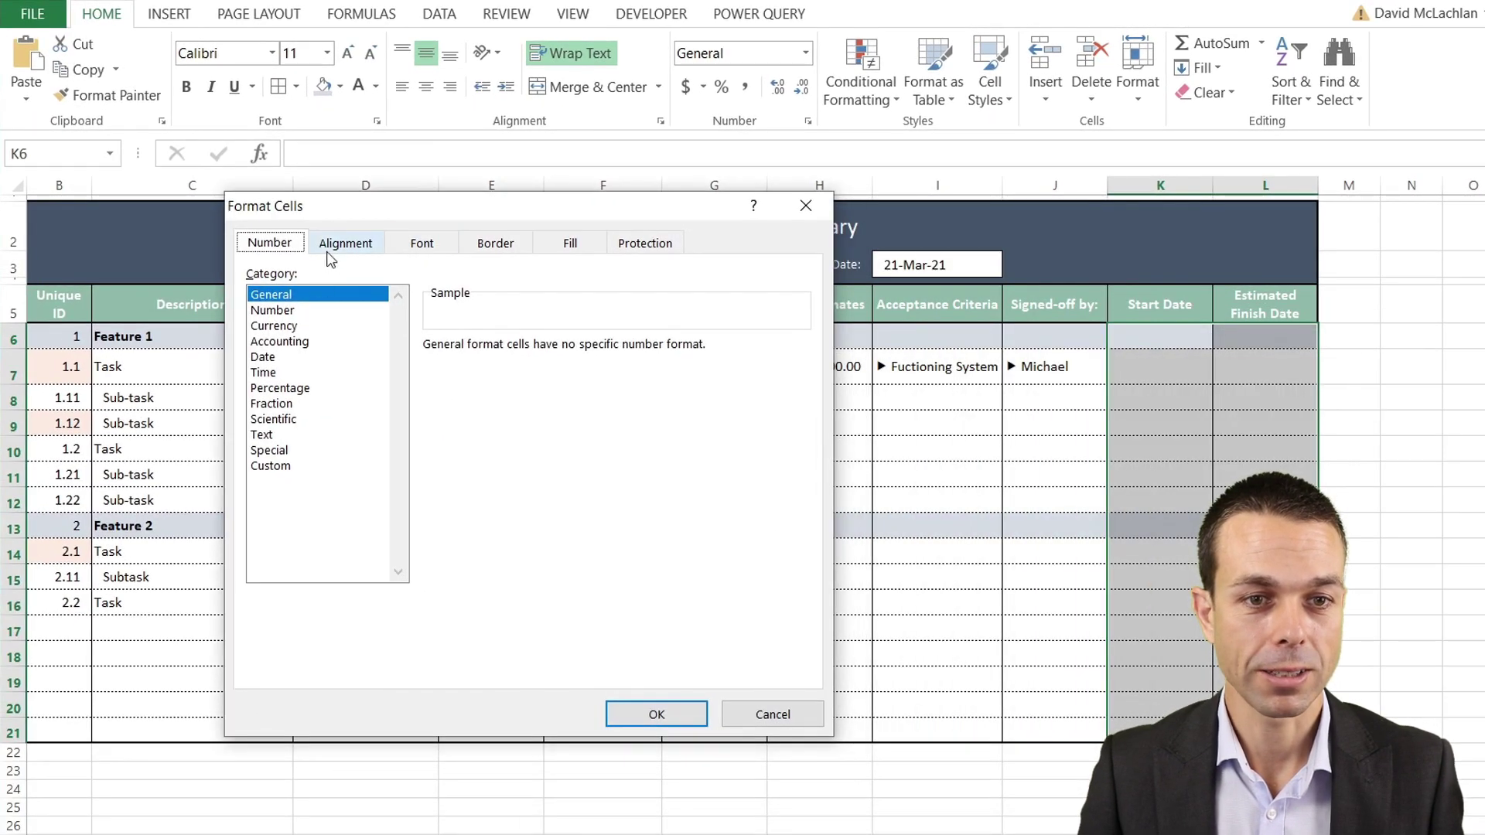
left_click(269, 467)
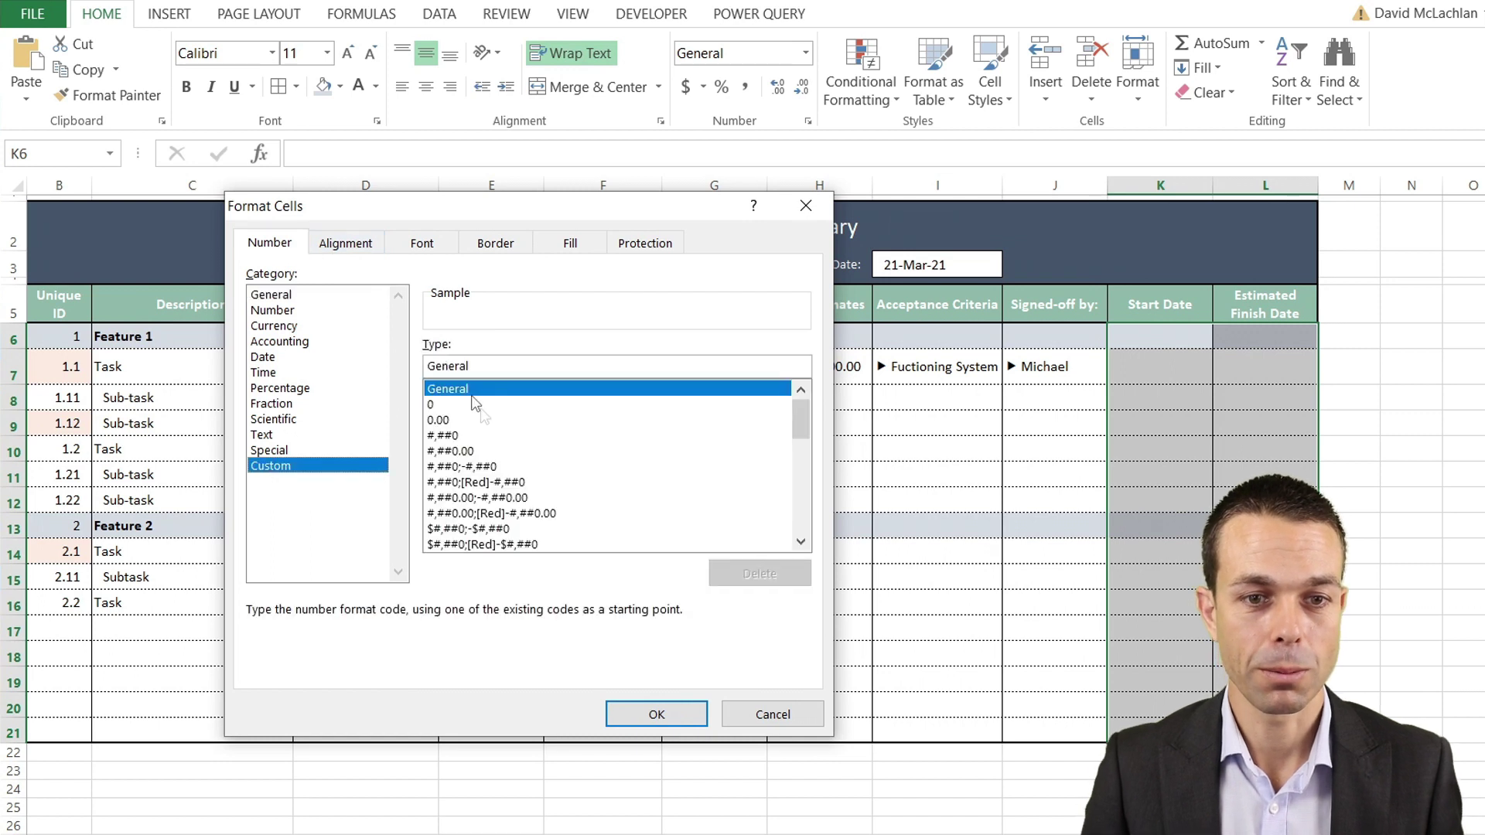
left_click(272, 359)
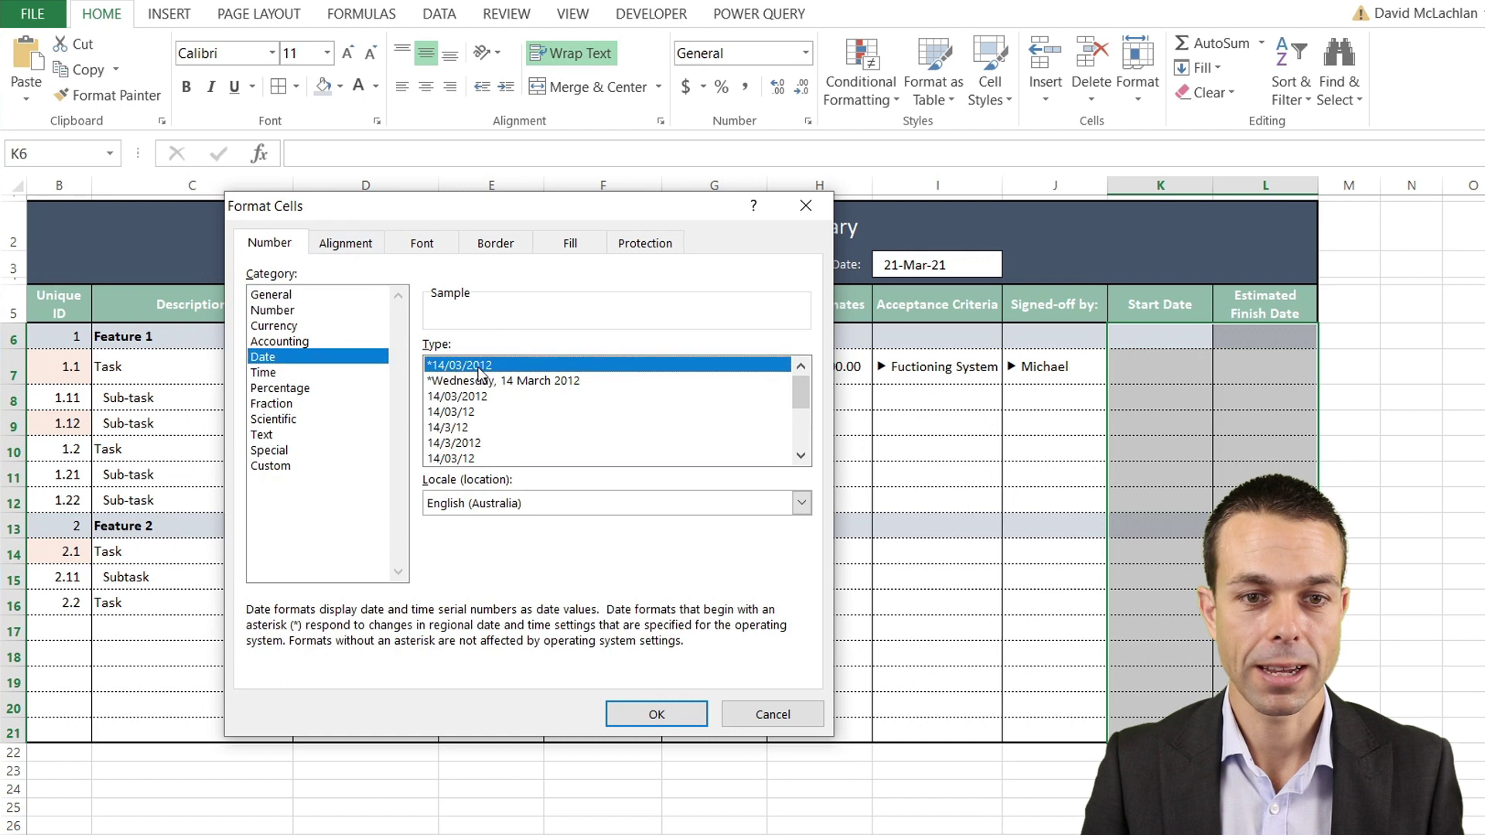
left_click(268, 468)
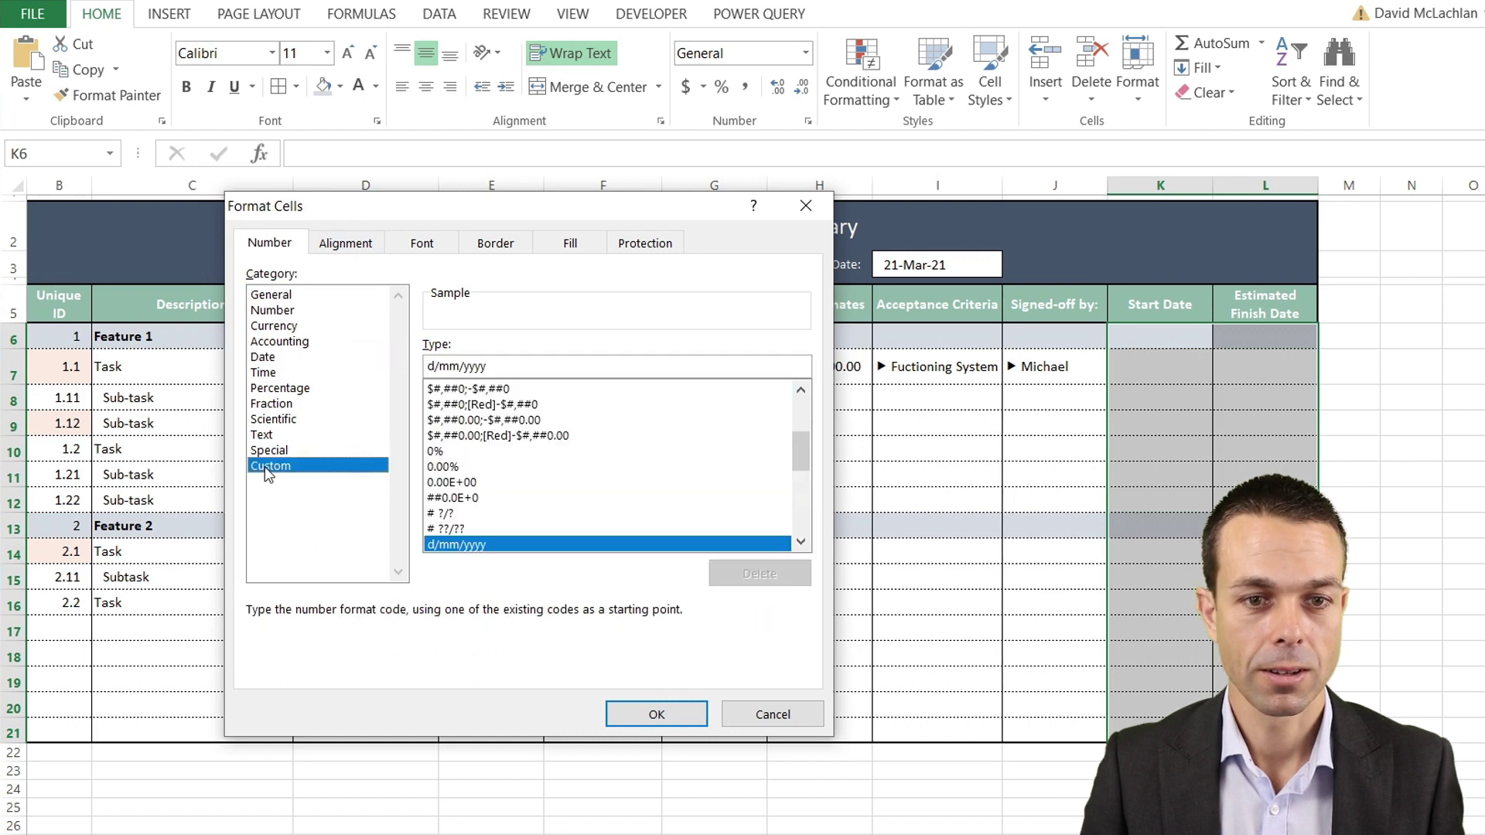
double_click(483, 364)
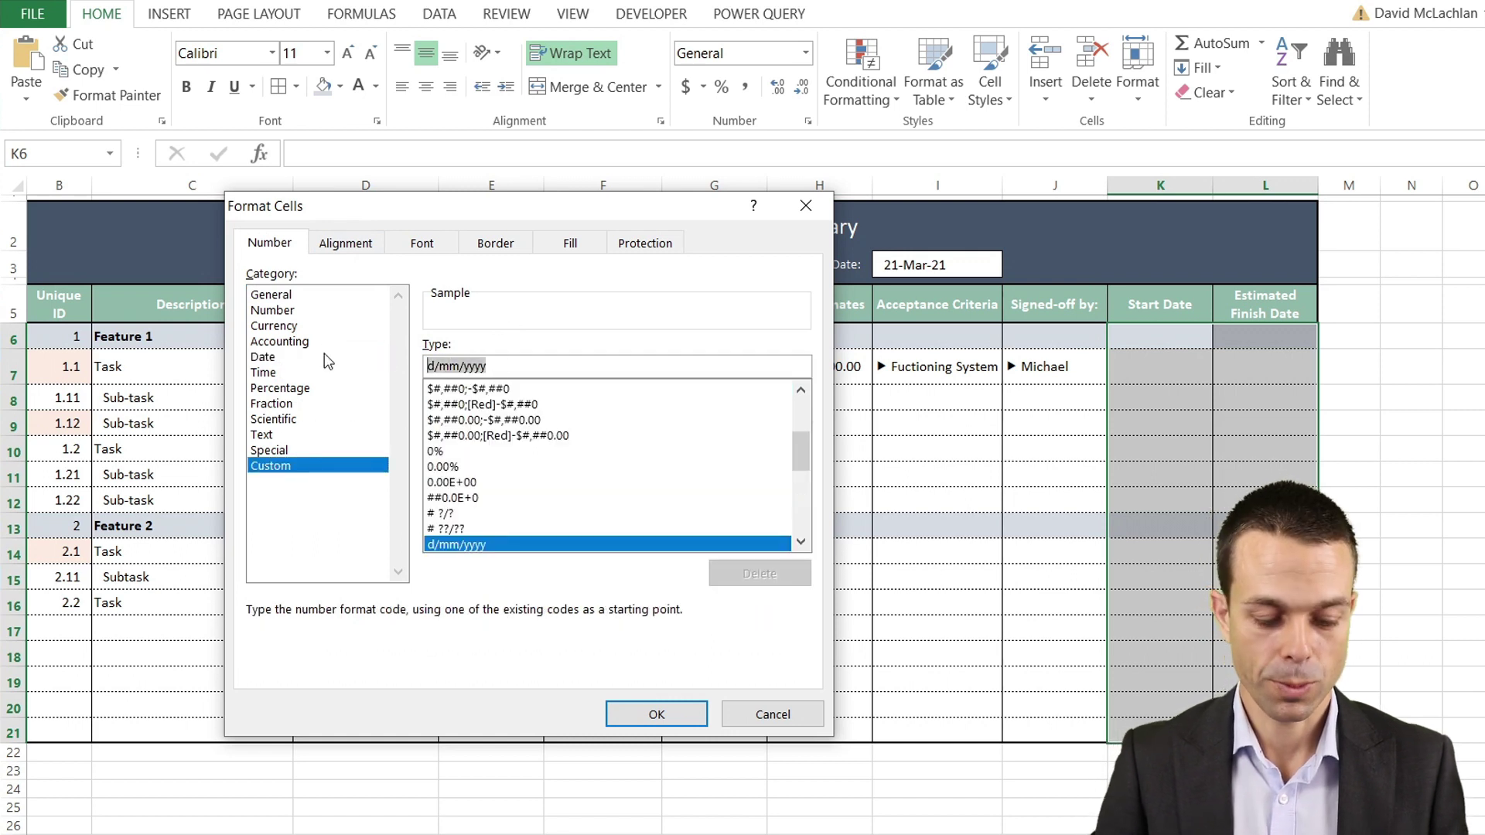
type("dd mmm")
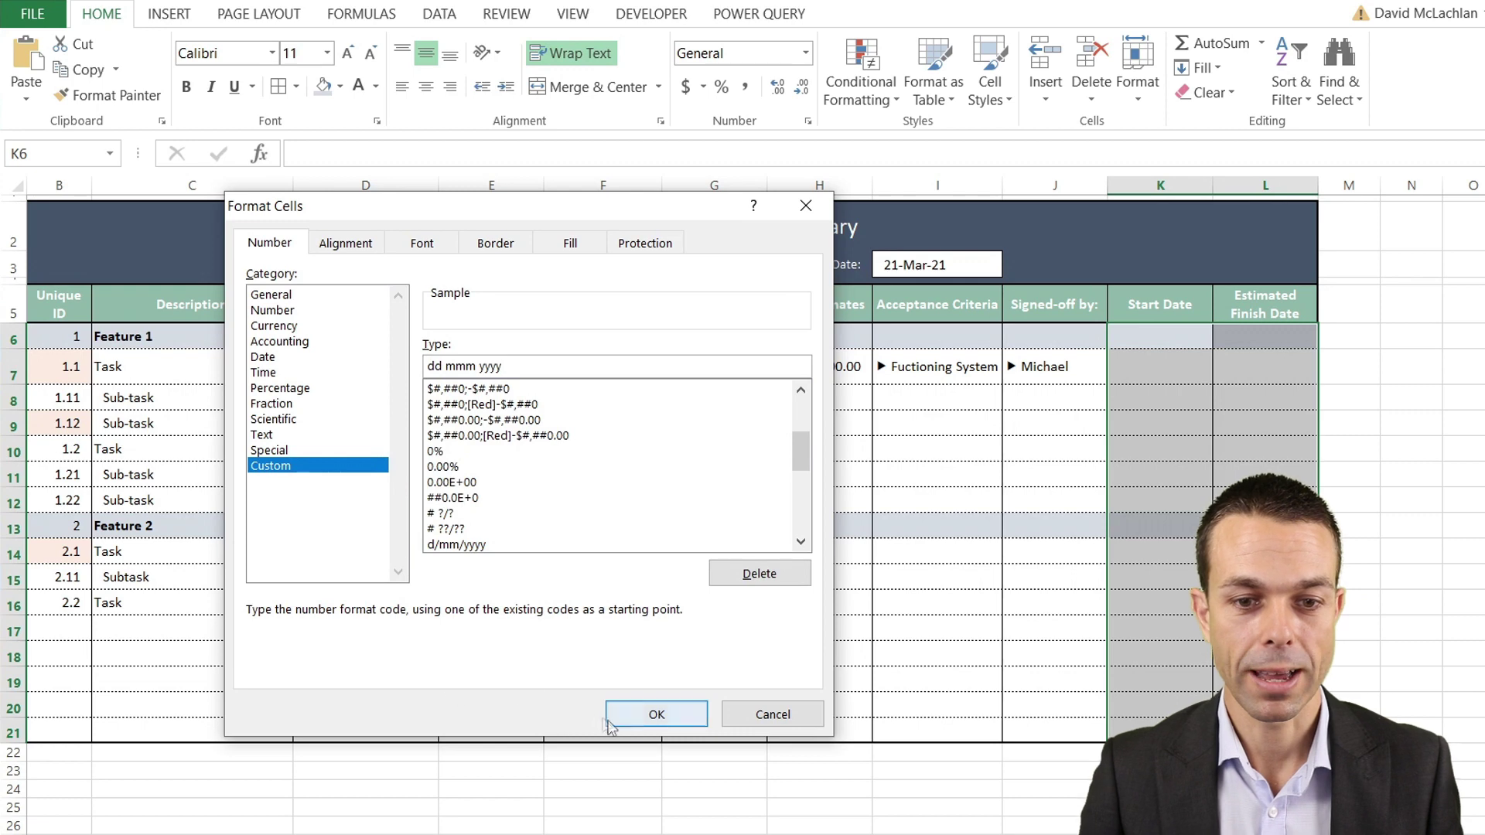
left_click(656, 713)
left_click(1160, 364)
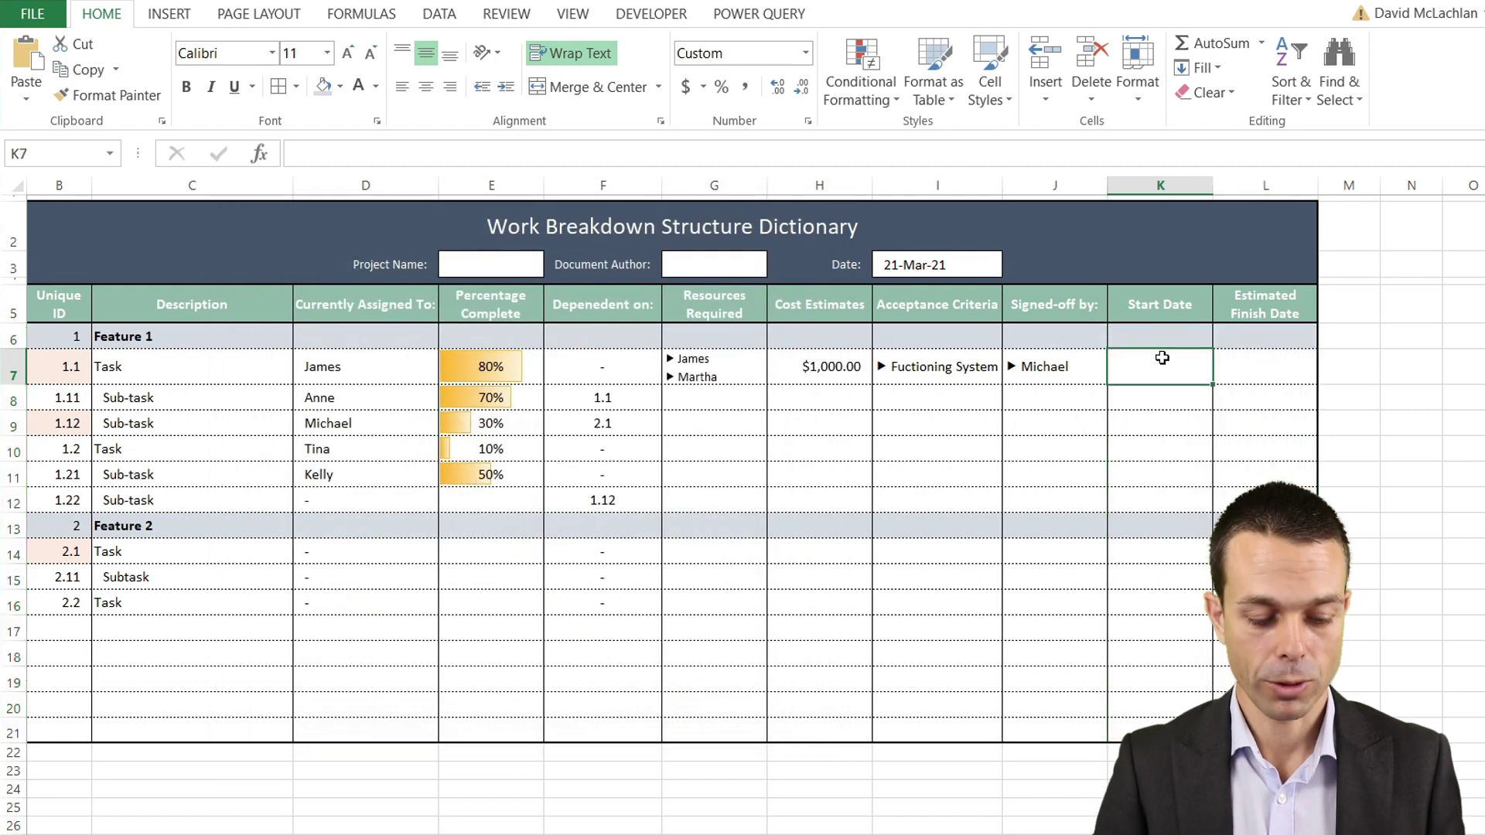
Enter '21 mar' as task 1.1's start date so it shows 21 Mar 2021, then check it
type("21 mar")
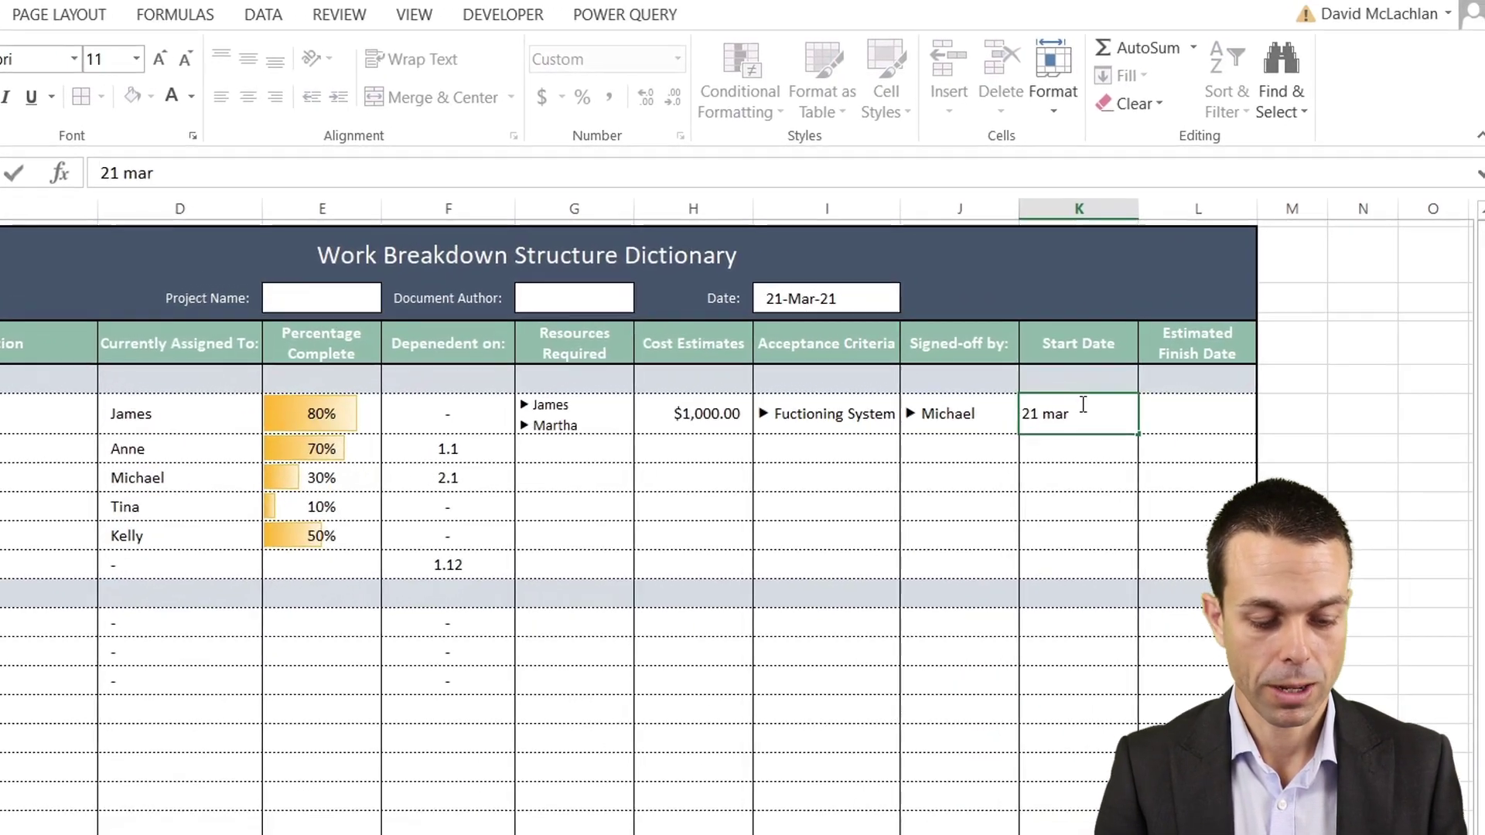
key("Return")
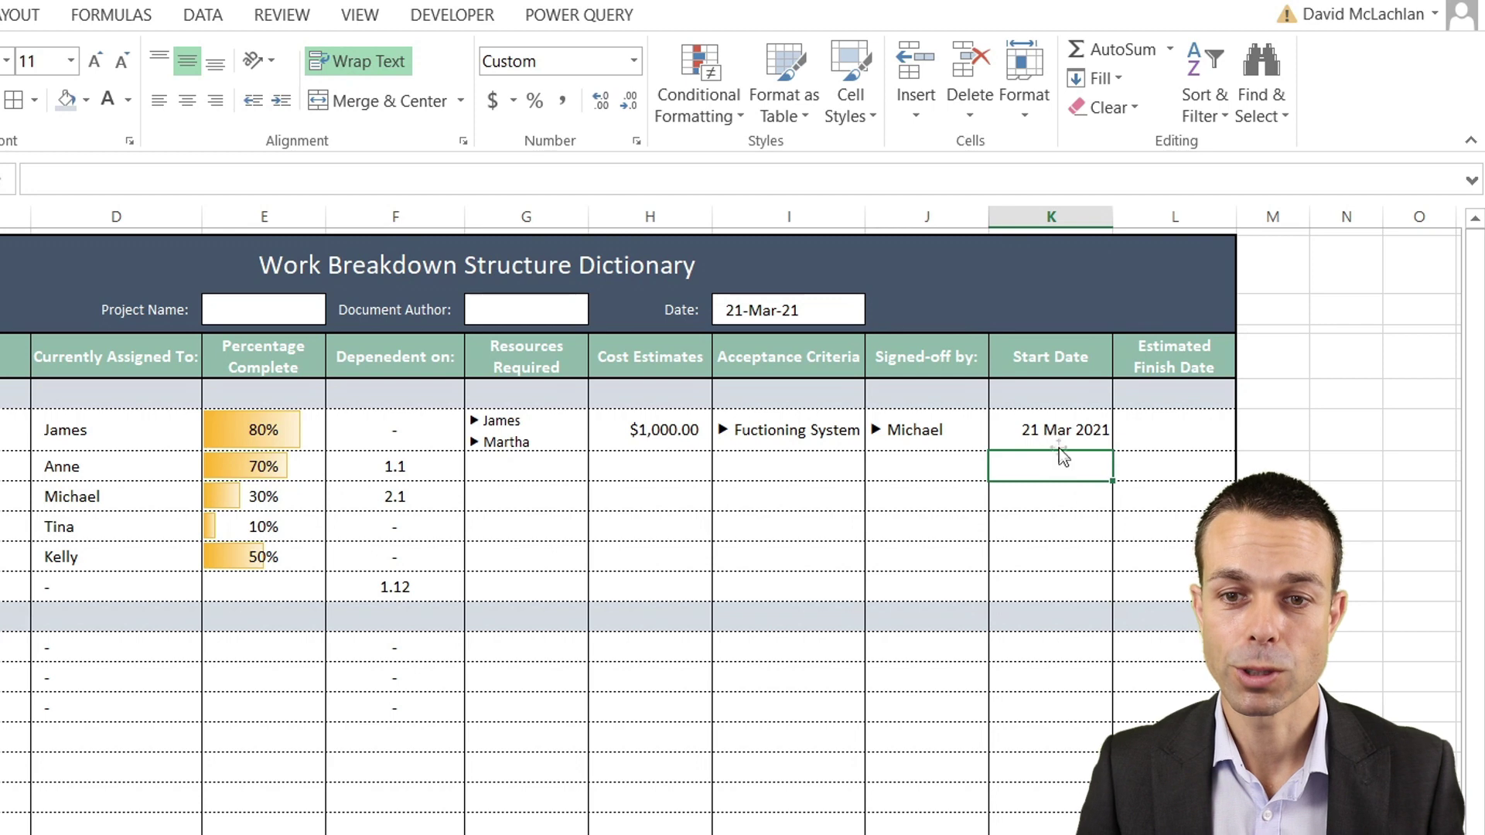
left_click(1051, 425)
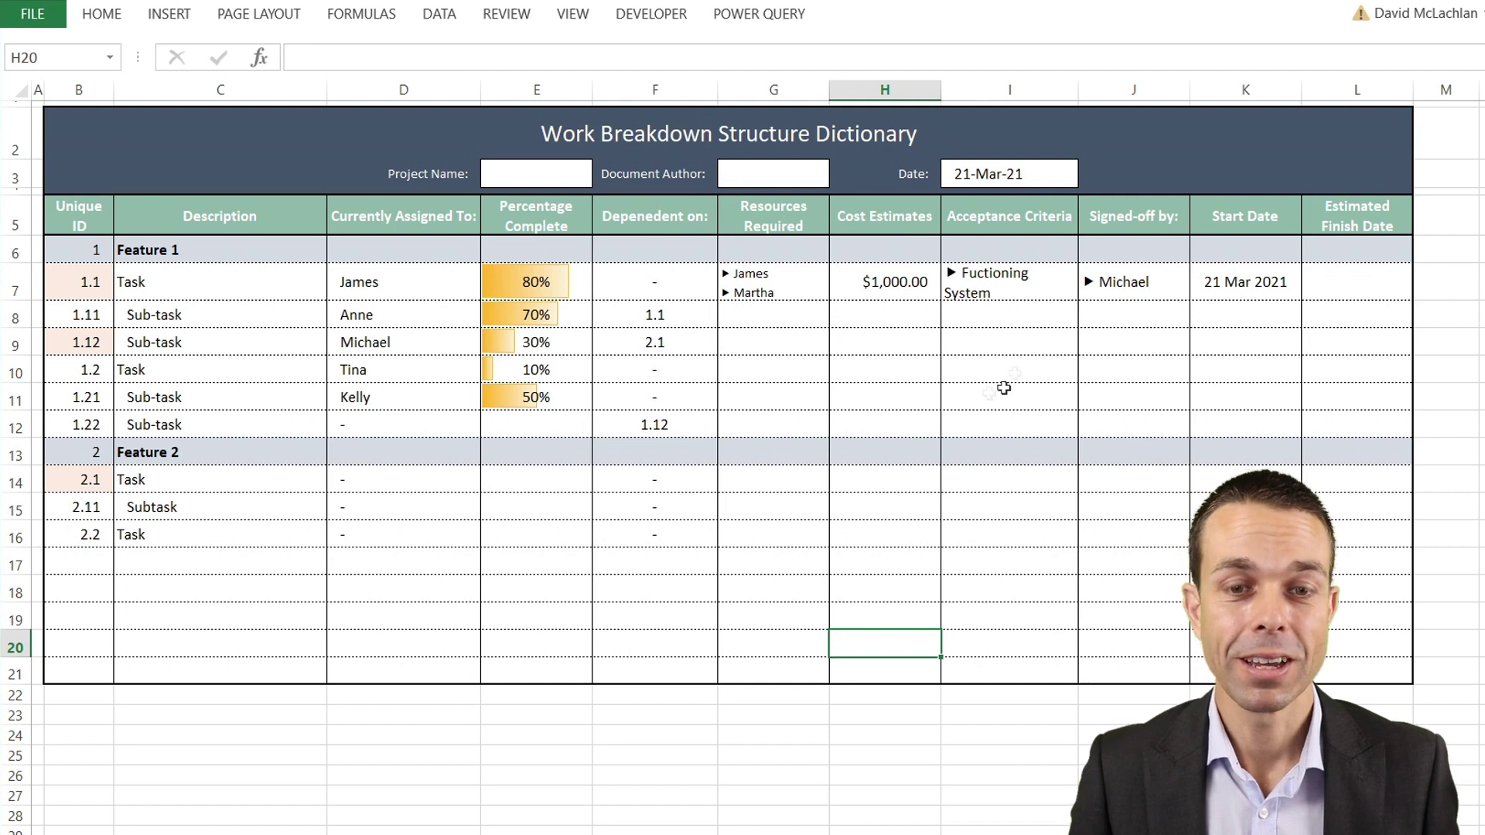
left_click(928, 287)
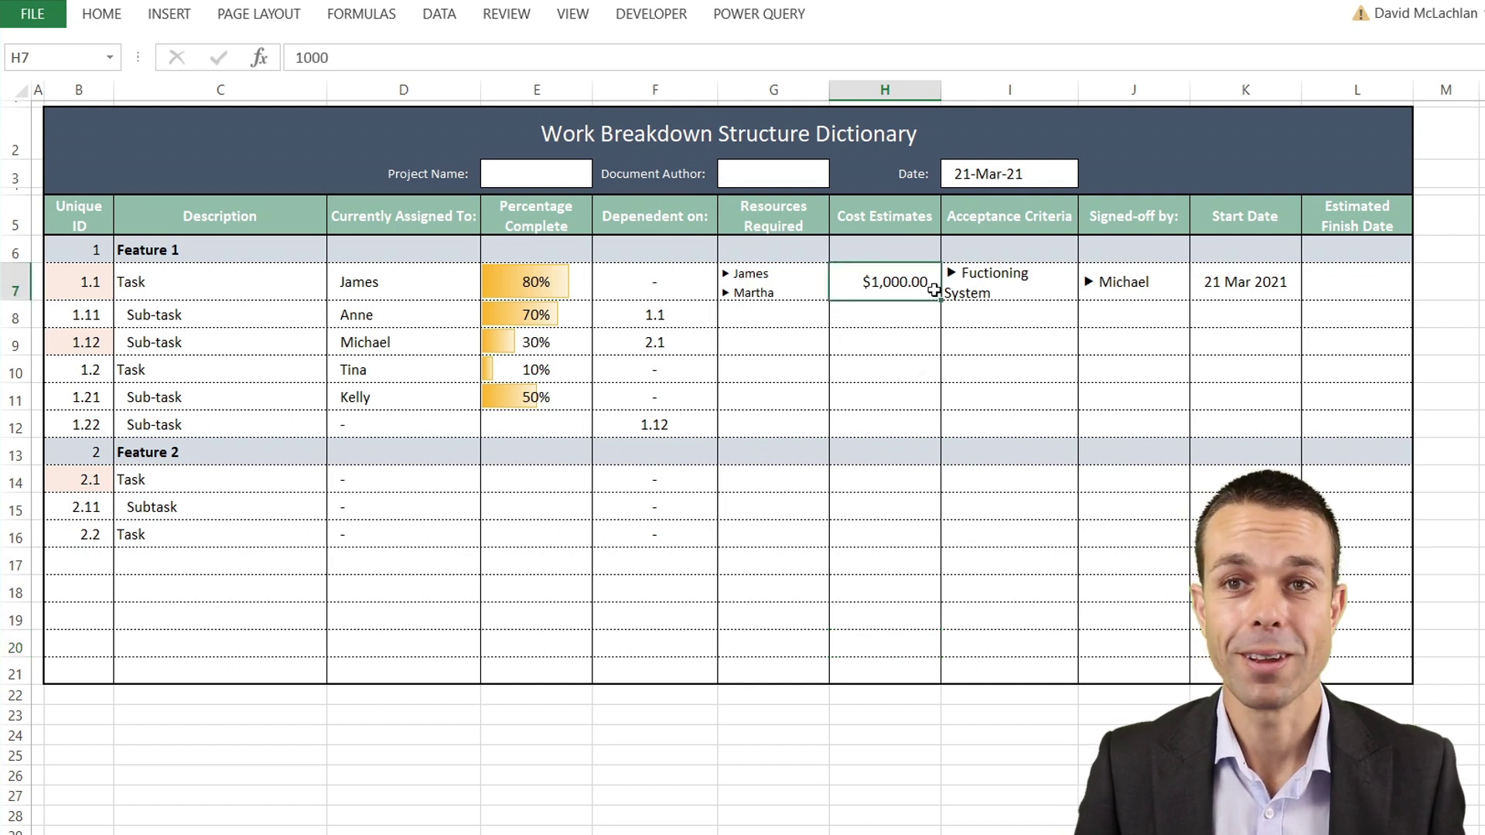